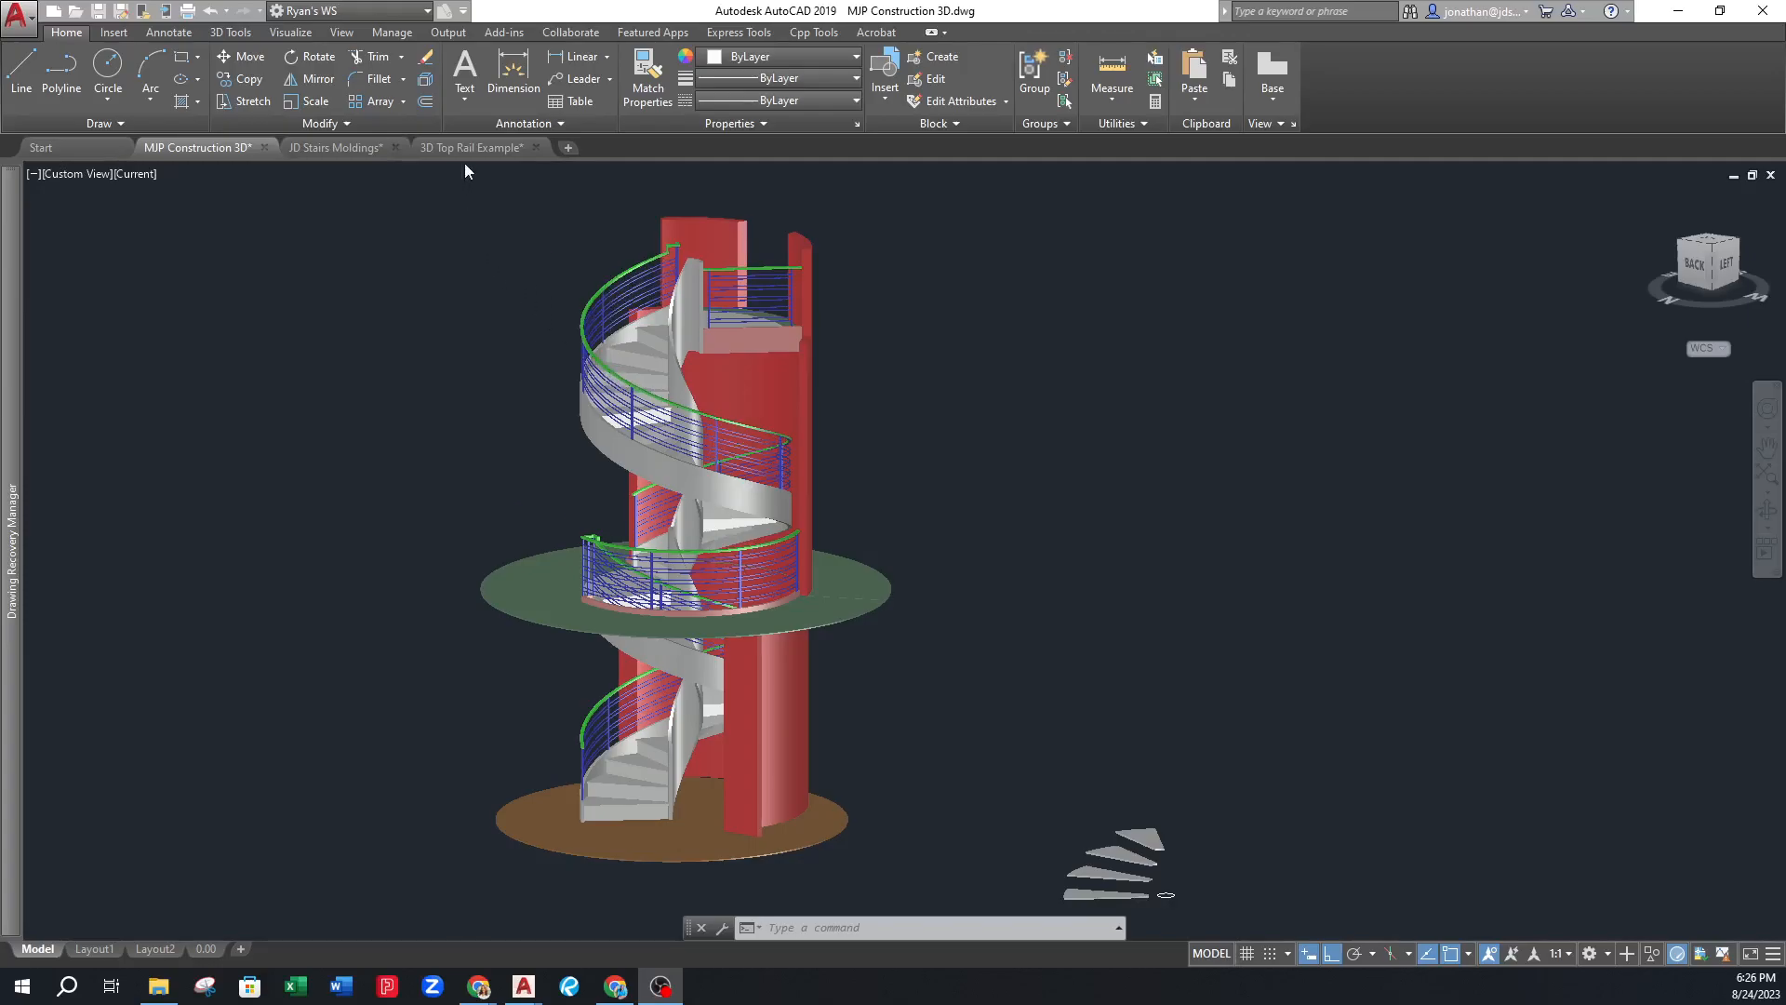
Switch from the MJP Construction 3D drawing to the 3D Top Rail Example drawing with the four stair treads
mouse_move(482, 149)
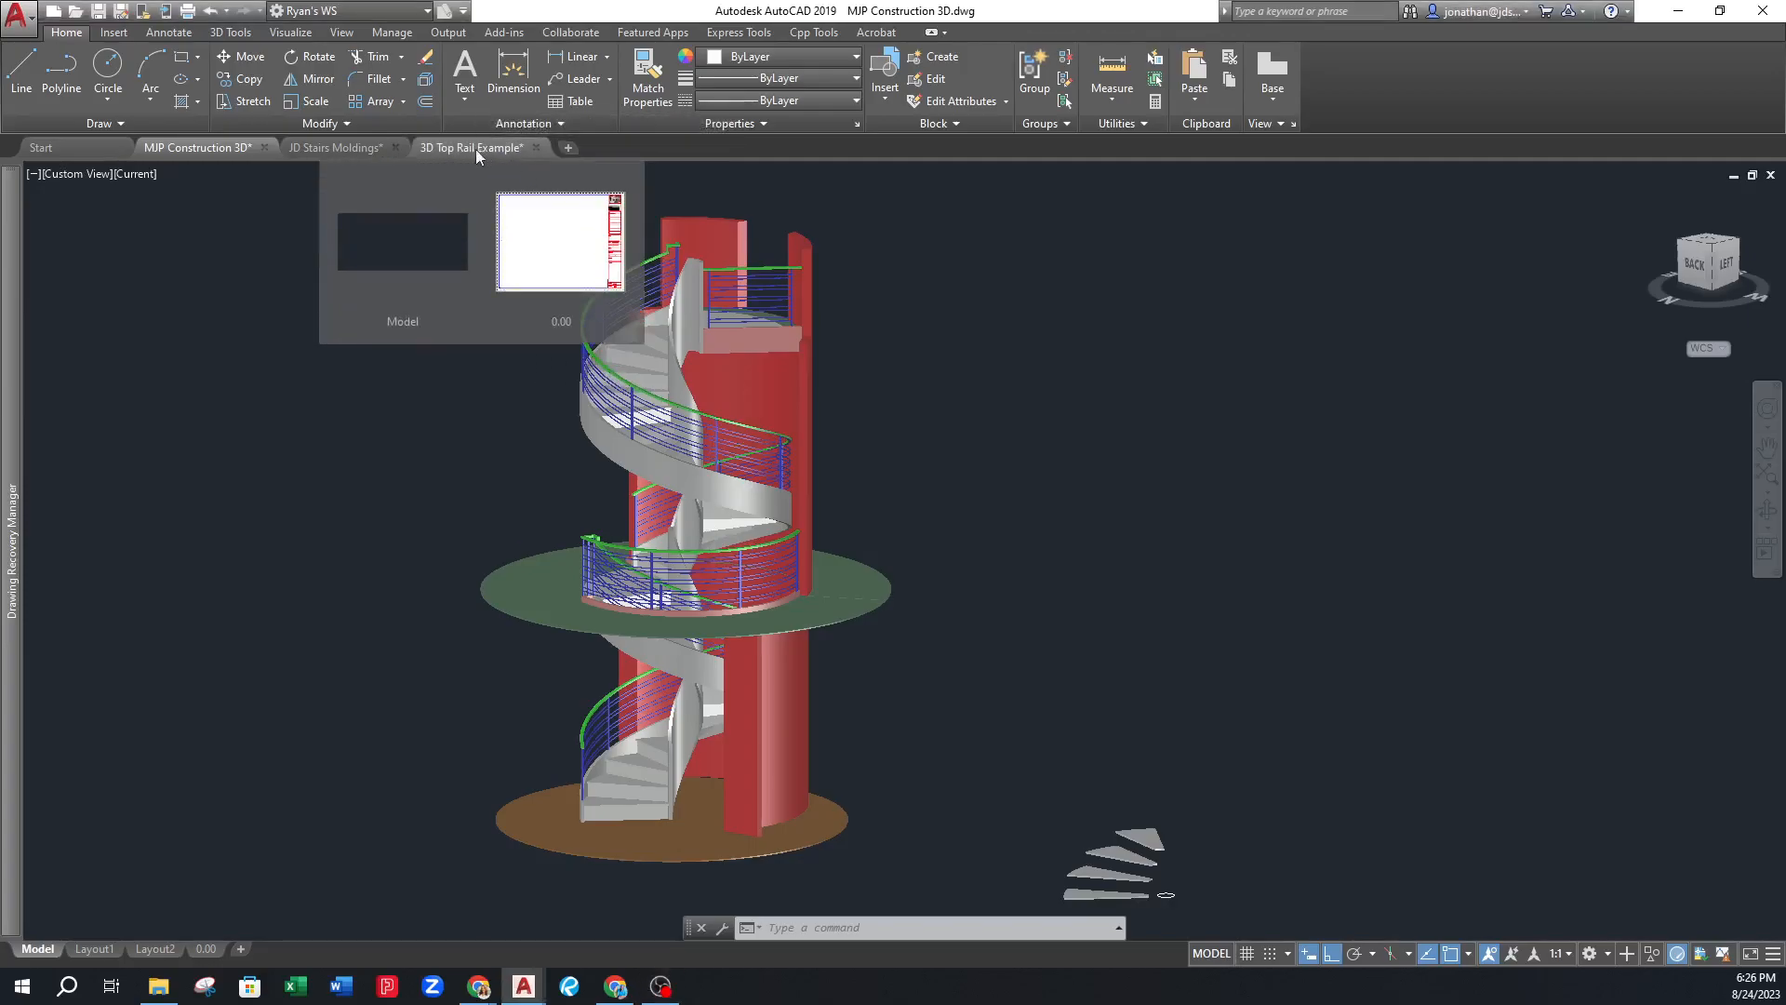
left_click(464, 149)
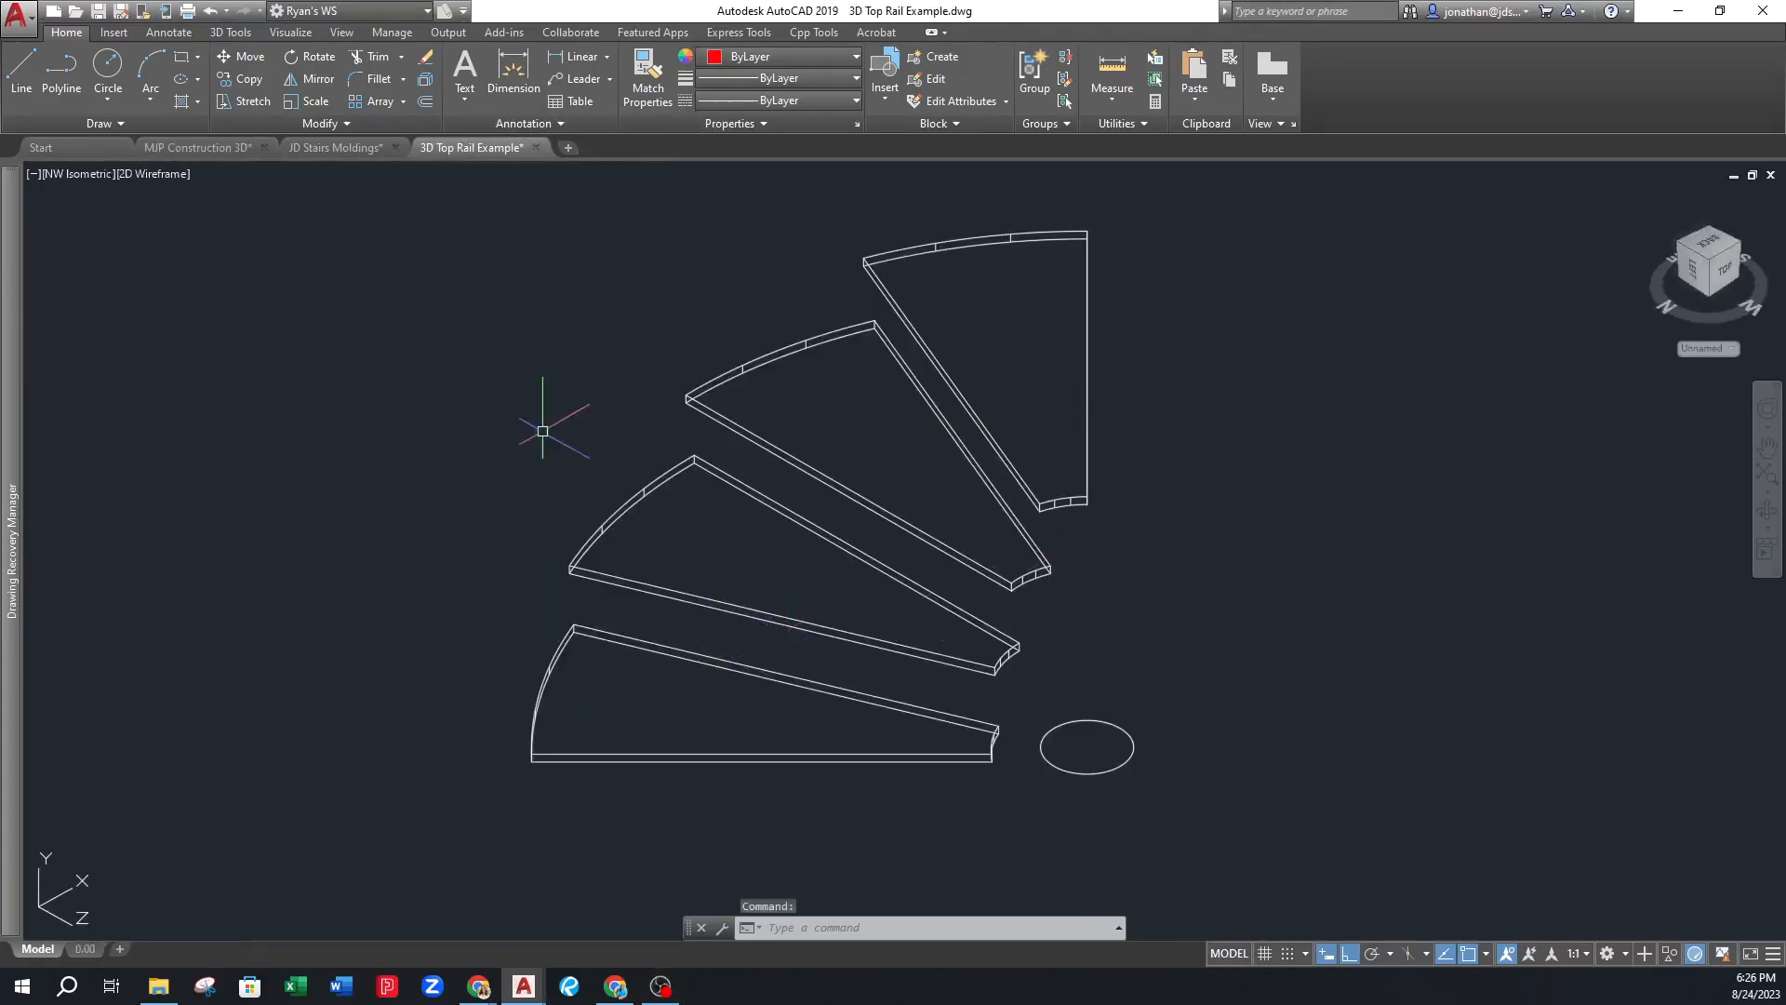
left_click(205, 148)
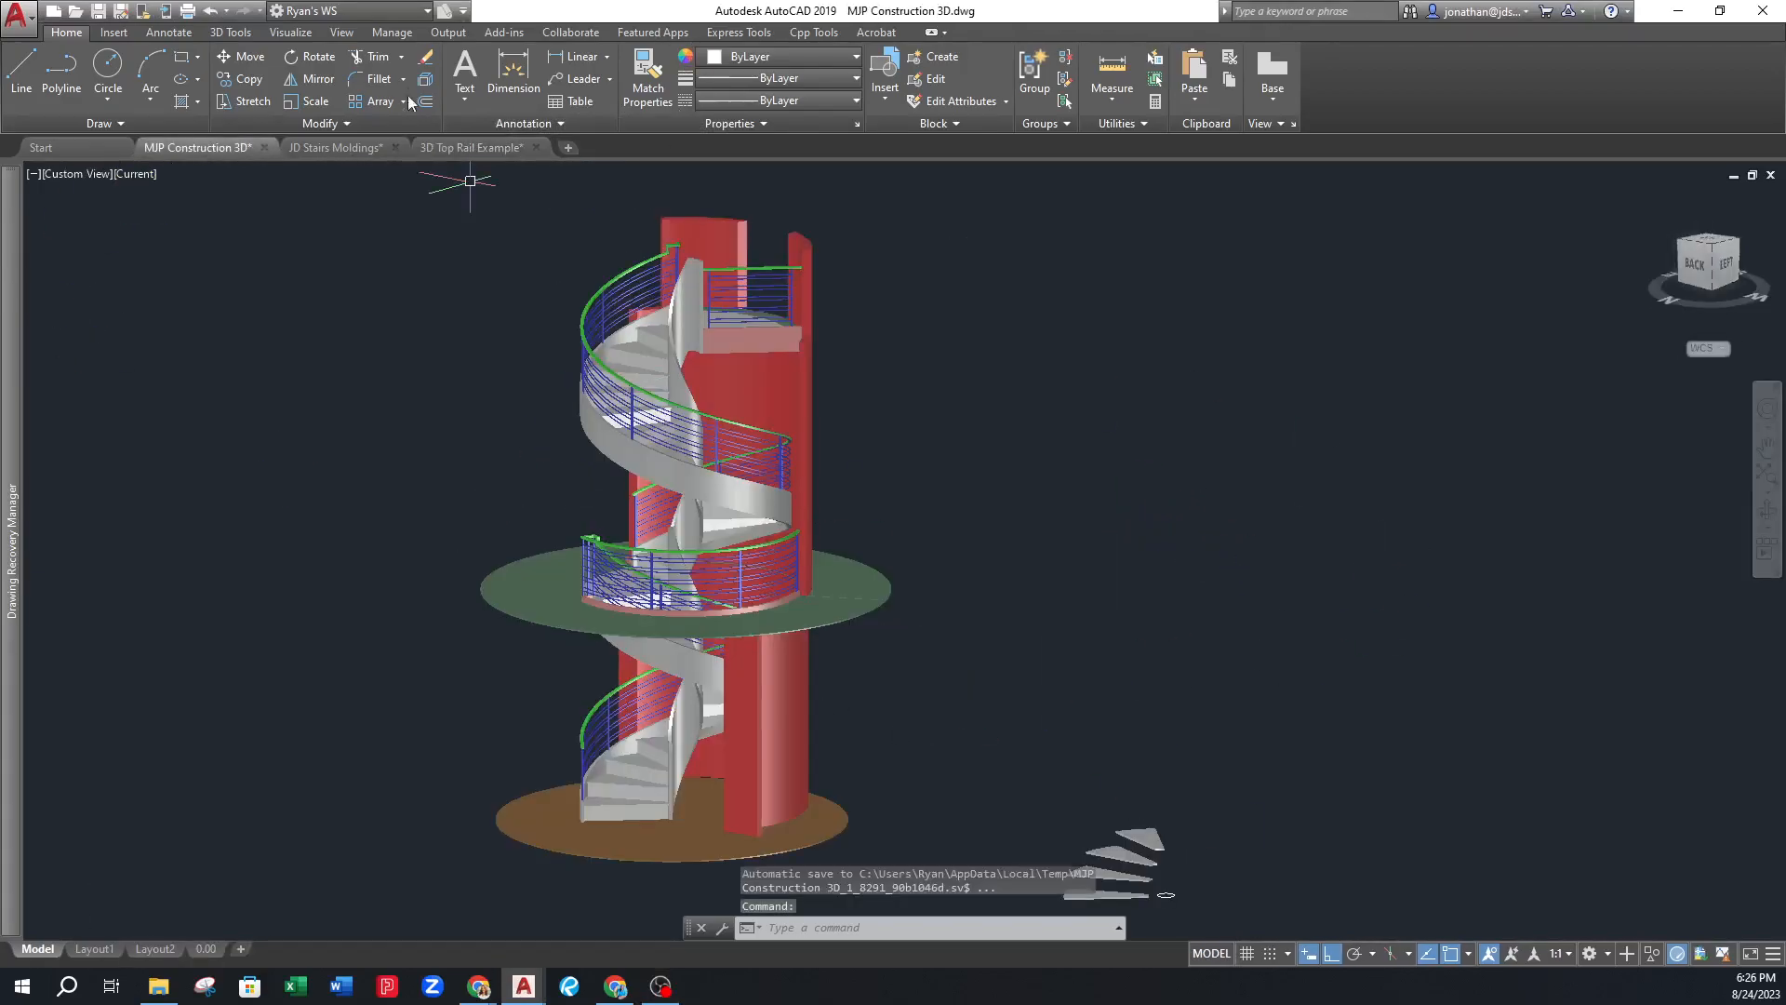
left_click(475, 148)
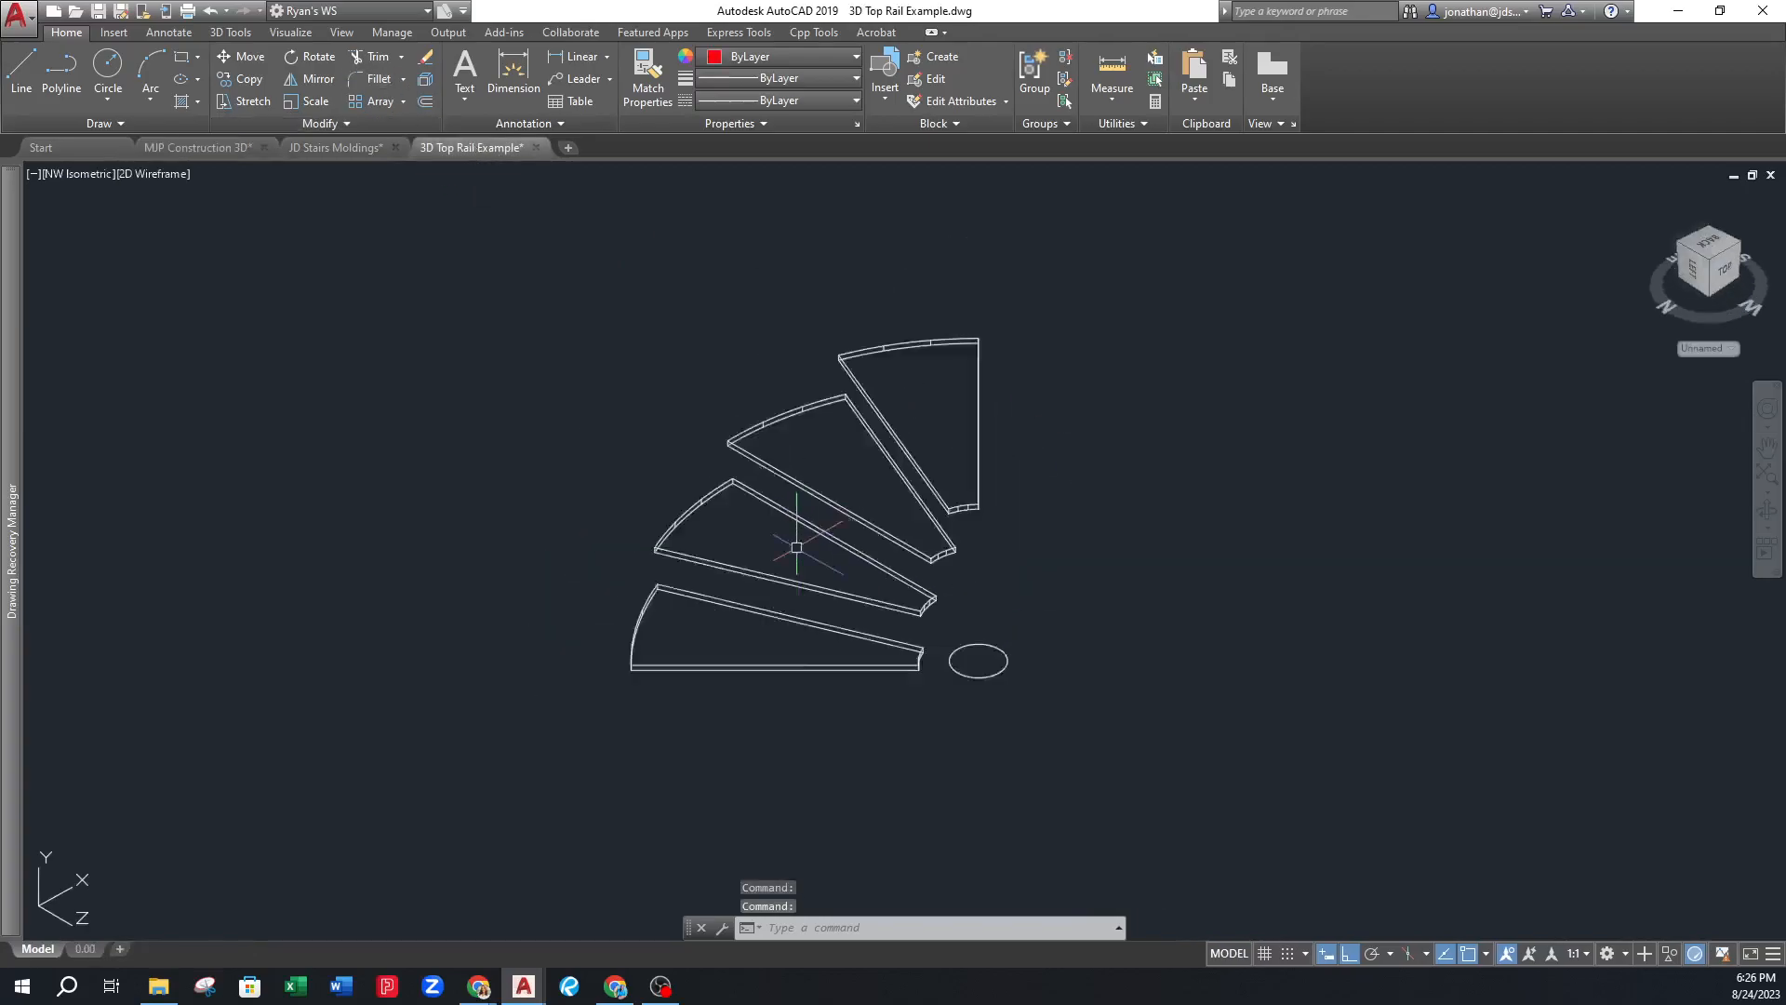
mouse_move(858, 616)
middle_mouse_down()
mouse_move(905, 688)
mouse_move(972, 651)
middle_mouse_up()
scroll(905, 688, "up", 5)
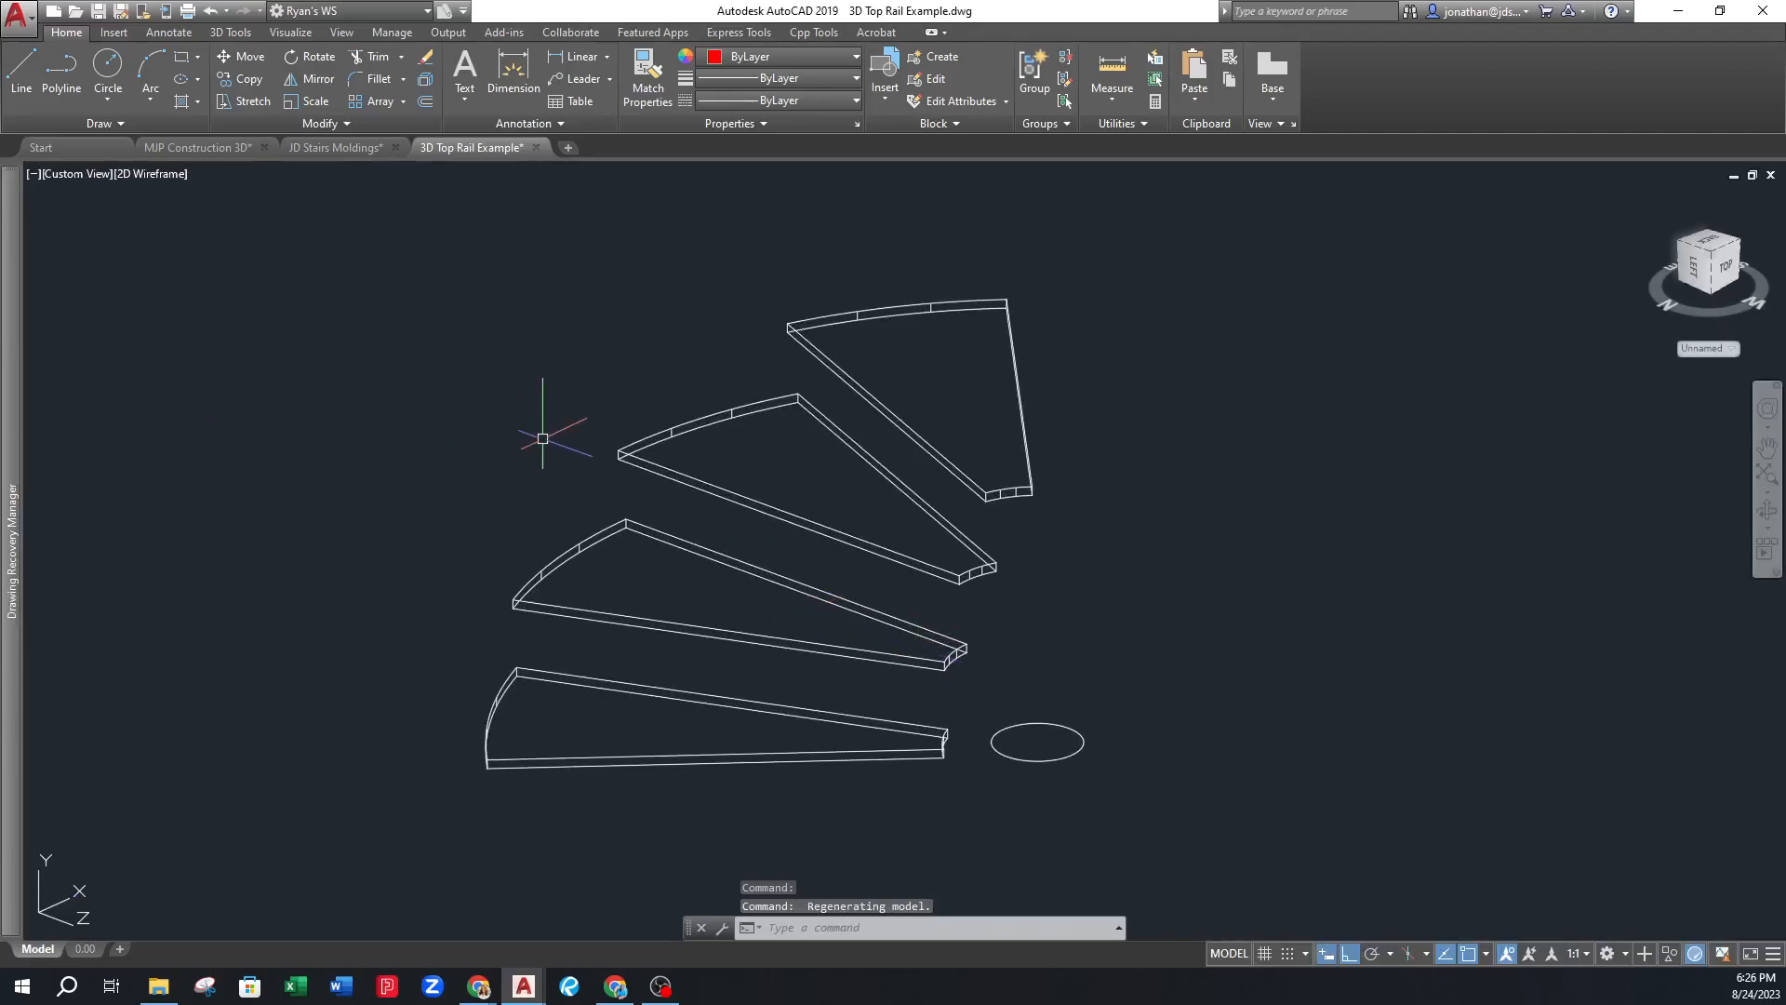
In the top view, add an aligned dimension from the column circle's center to the outer corner of the uppermost tread
type("tt")
key("space")
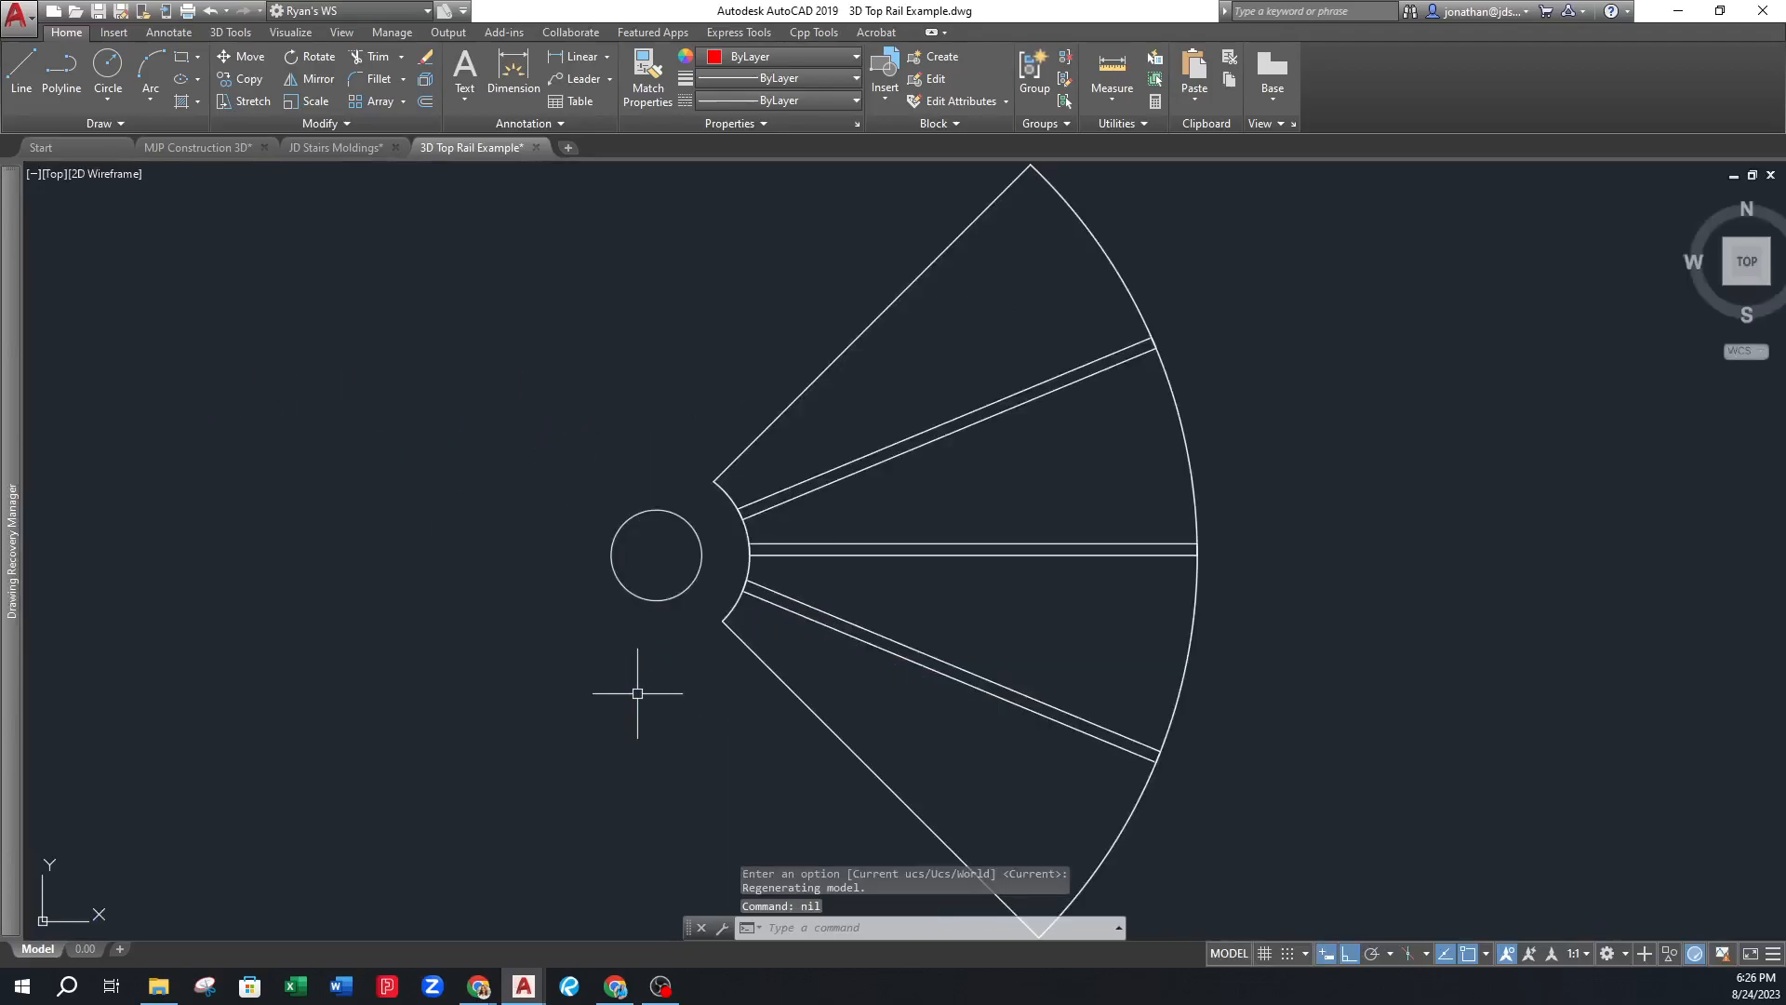
middle_click_drag(663, 591, 676, 700)
type("dal")
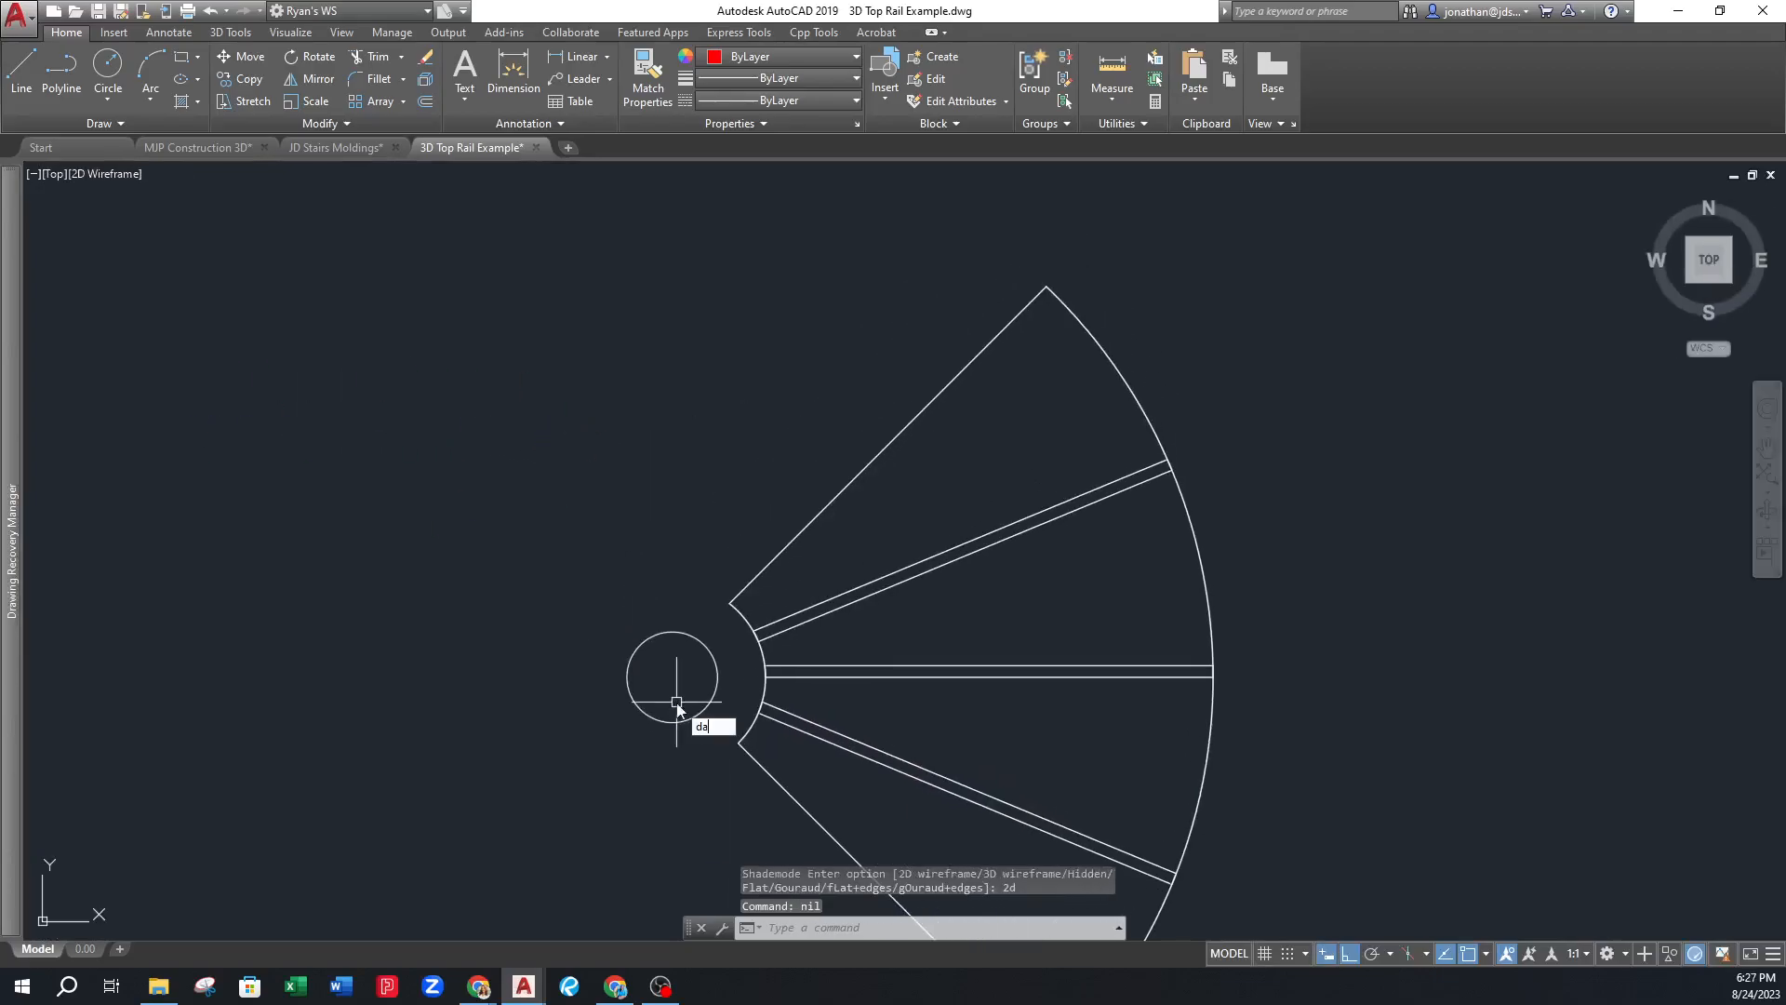
key("space")
scroll(670, 671, "down", 2)
left_click(672, 671)
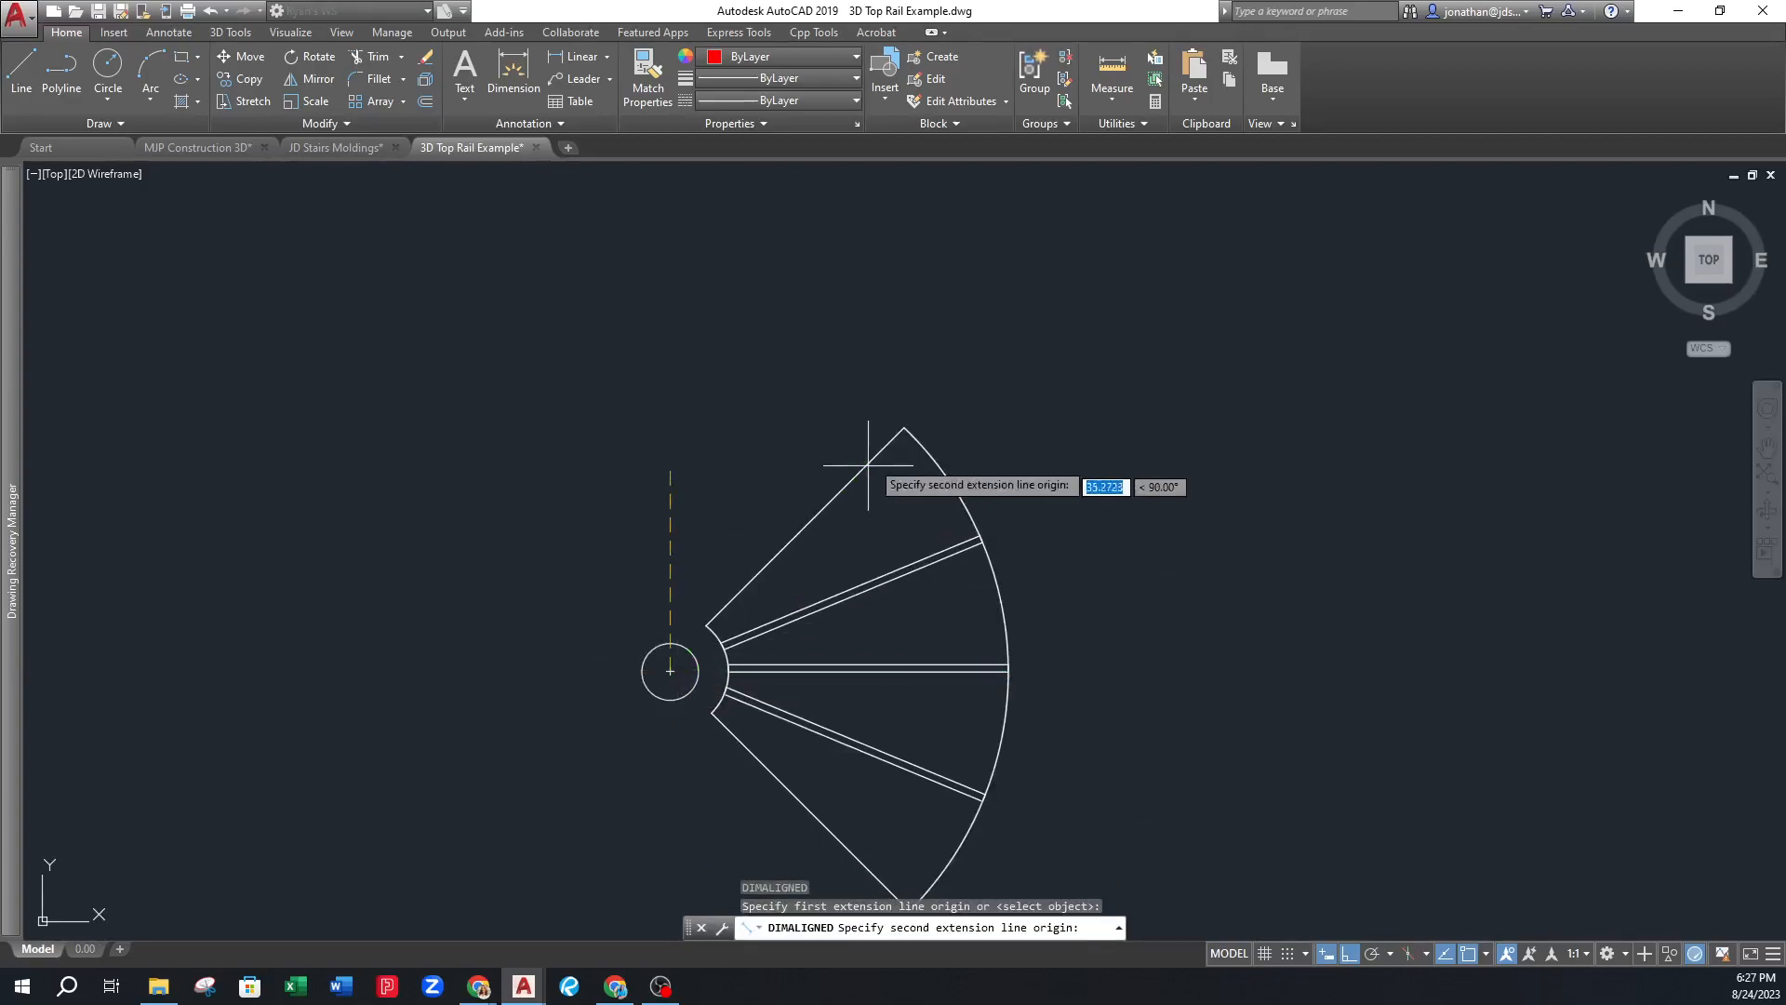
left_click(904, 429)
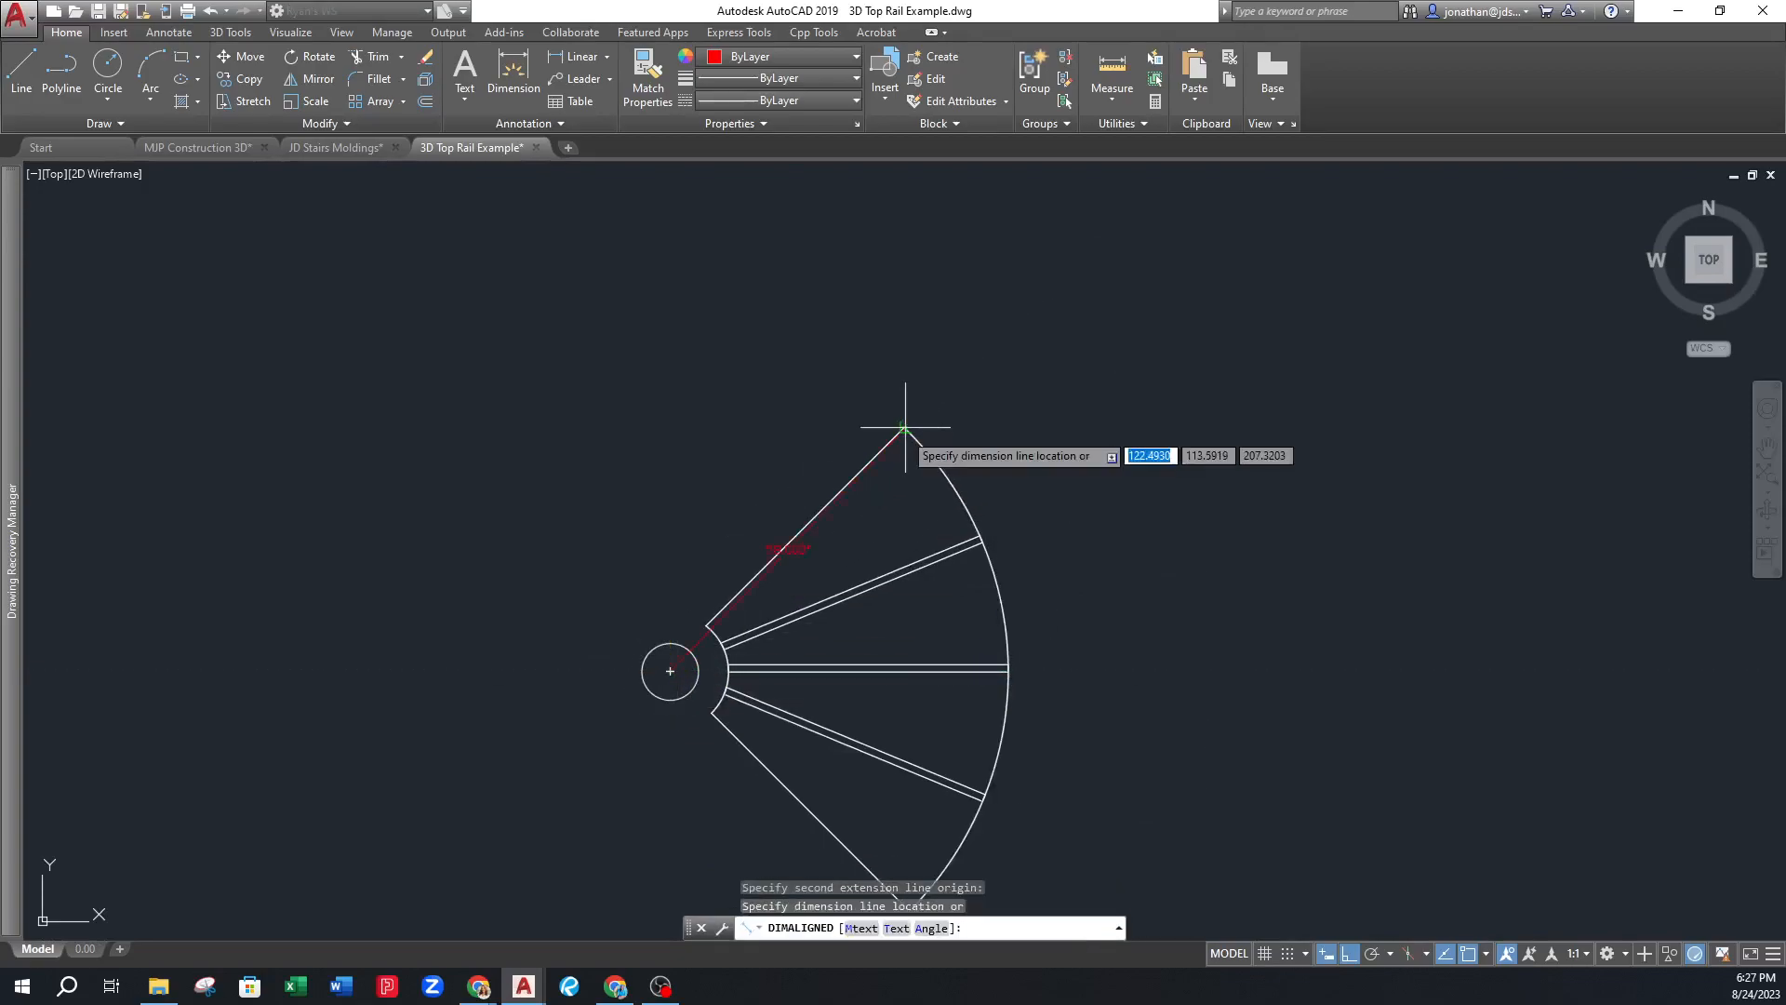
left_click(797, 394)
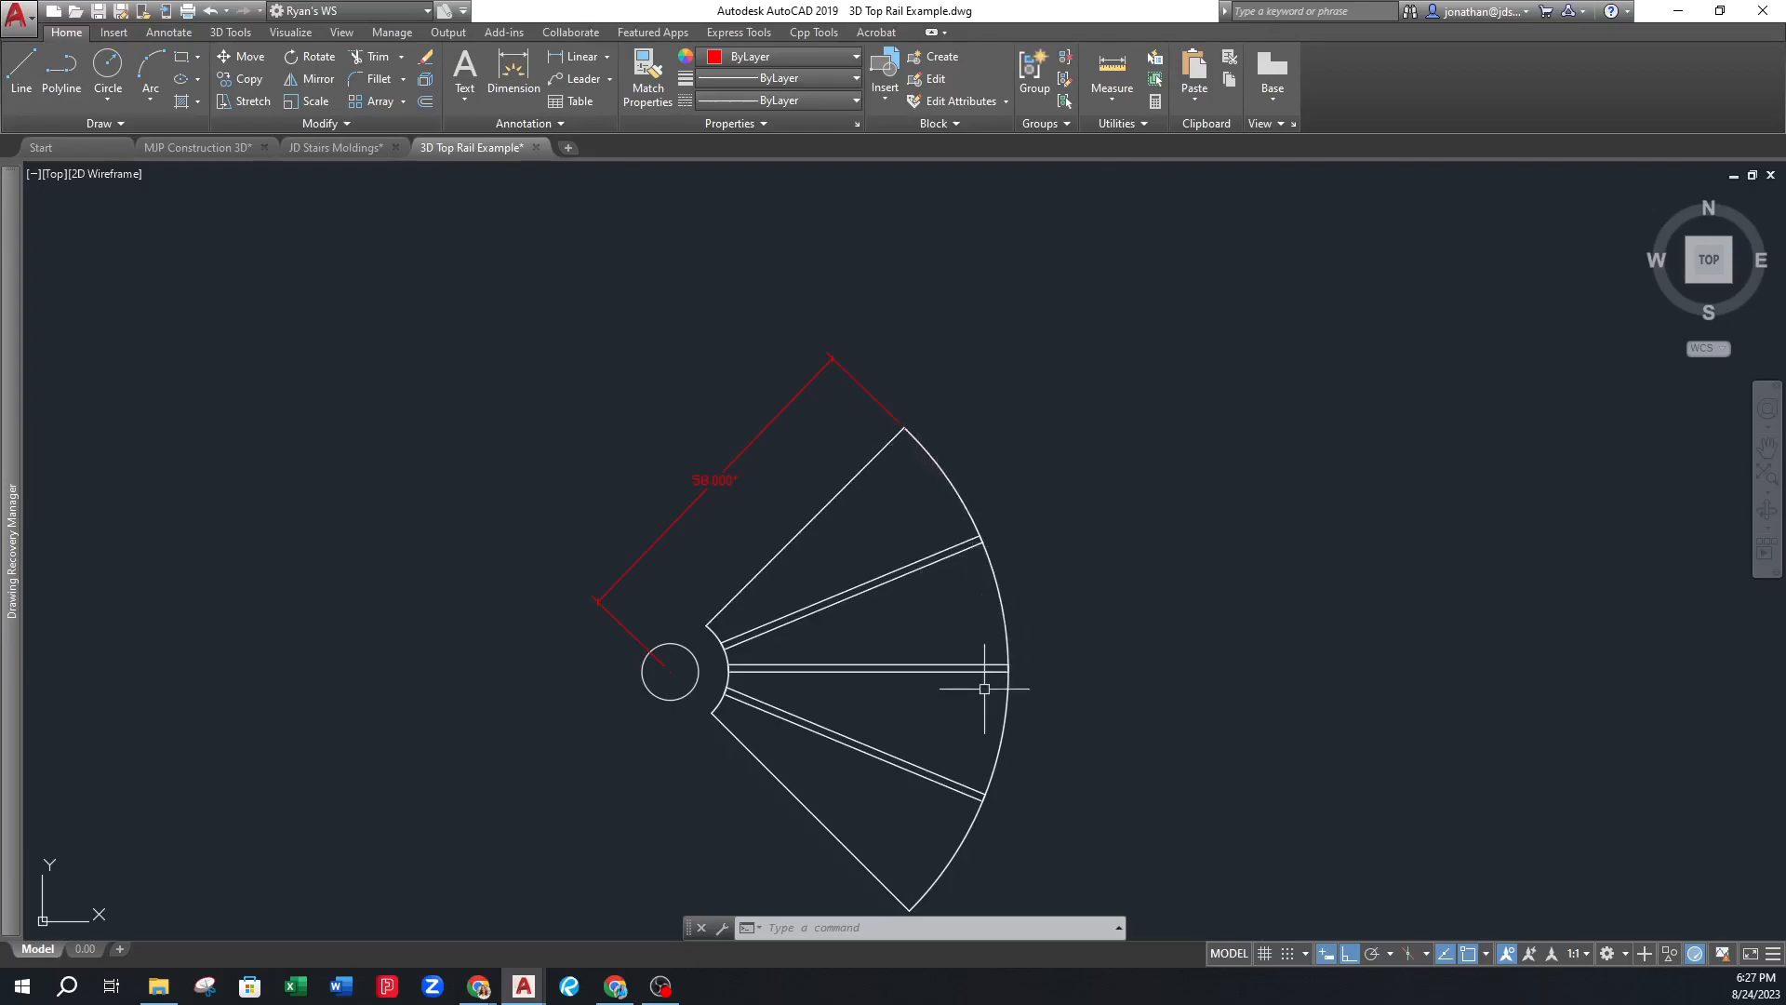
Stretch the aligned dimension's outer end slightly inward along the tread edge, and erase the dimension
left_click(868, 389)
scroll(893, 414, "up", 2)
left_click(916, 441)
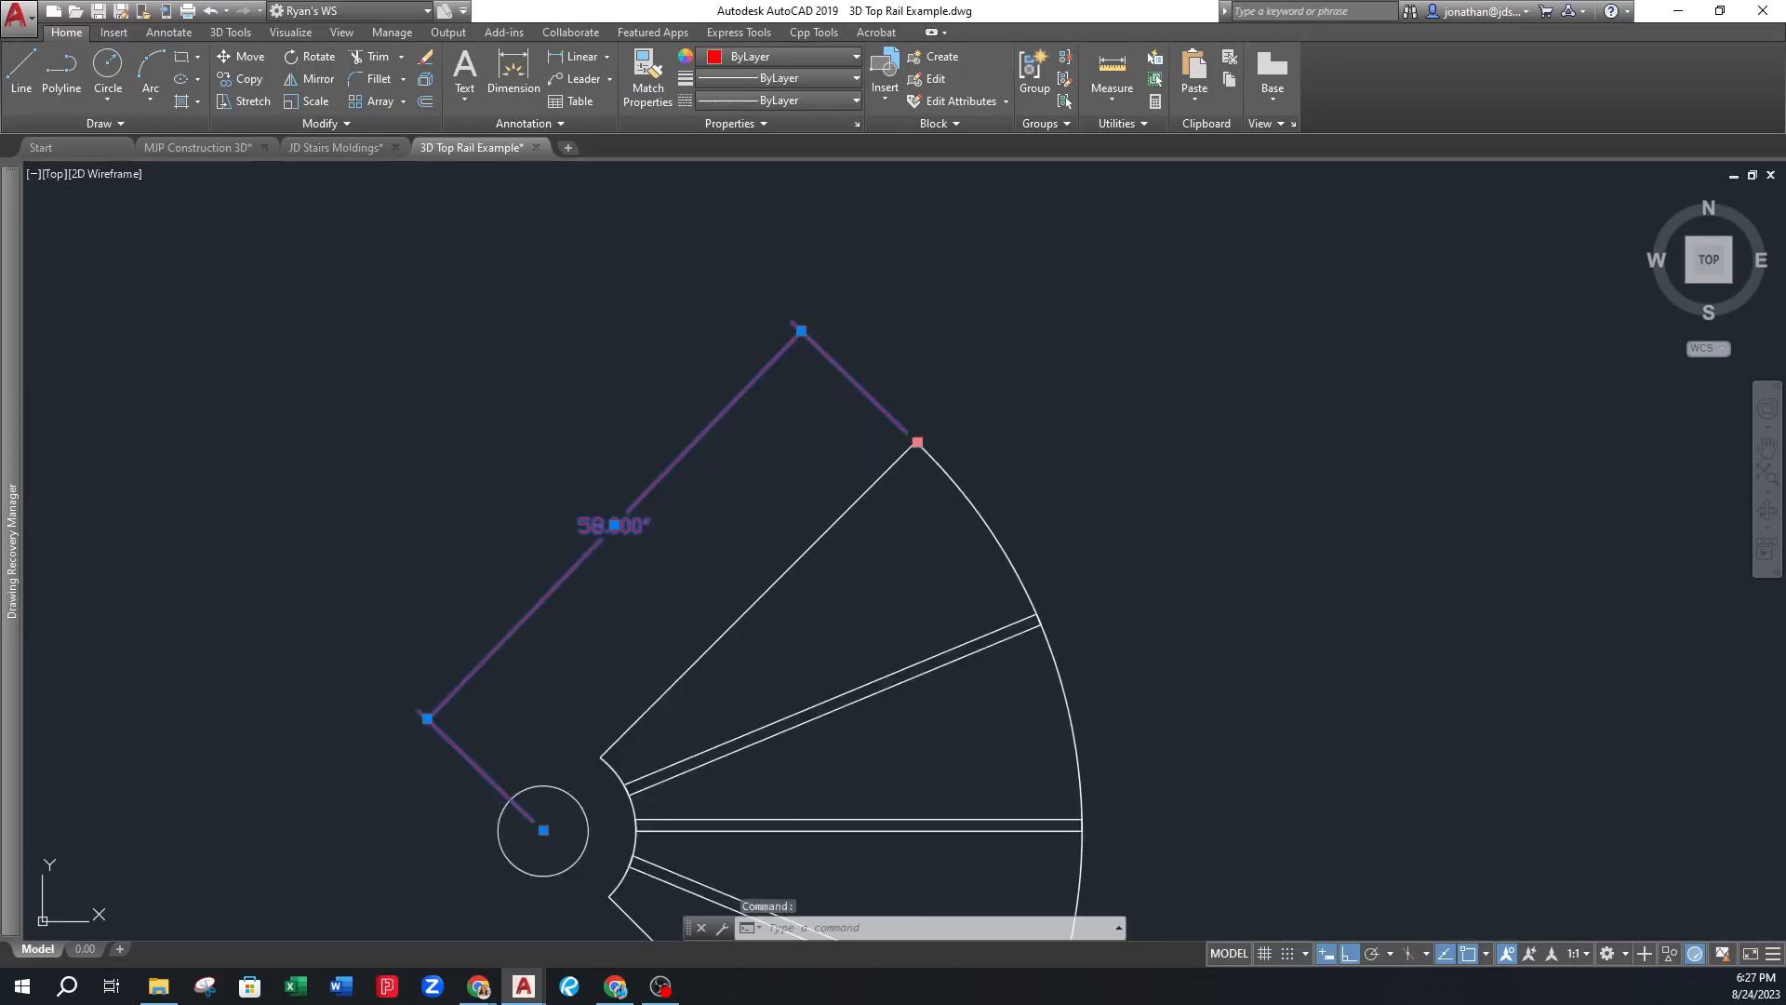
left_click(901, 455)
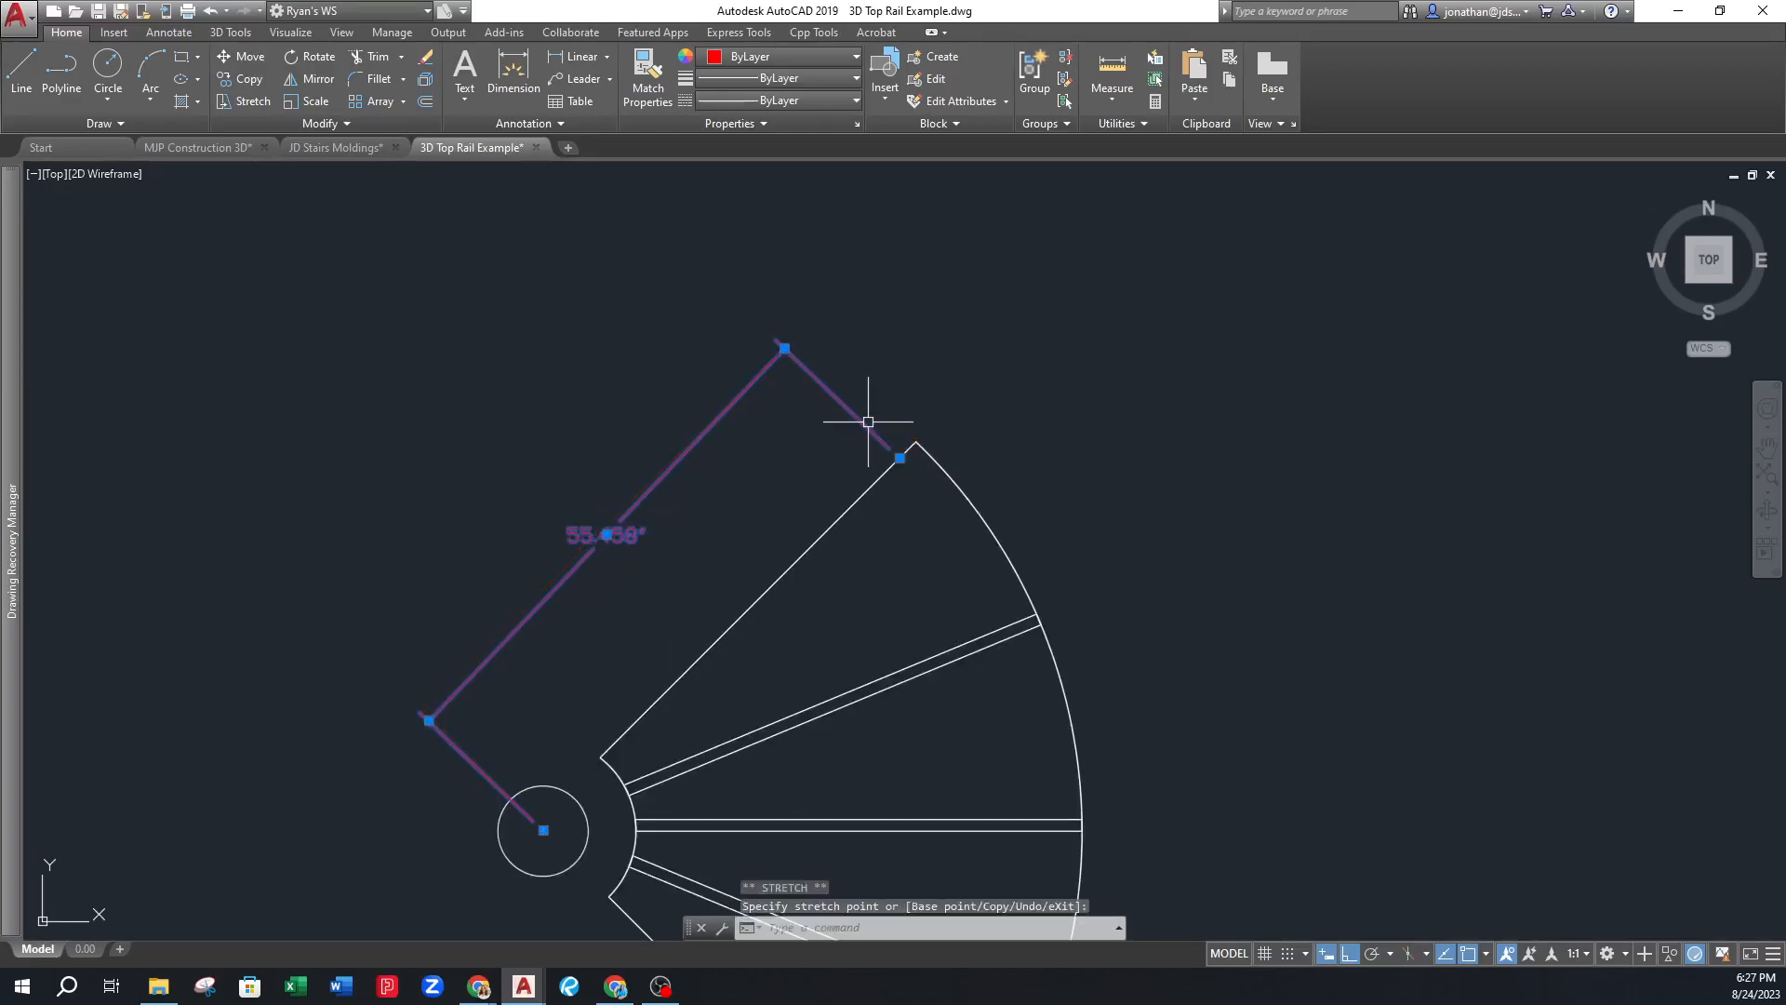
key("Delete")
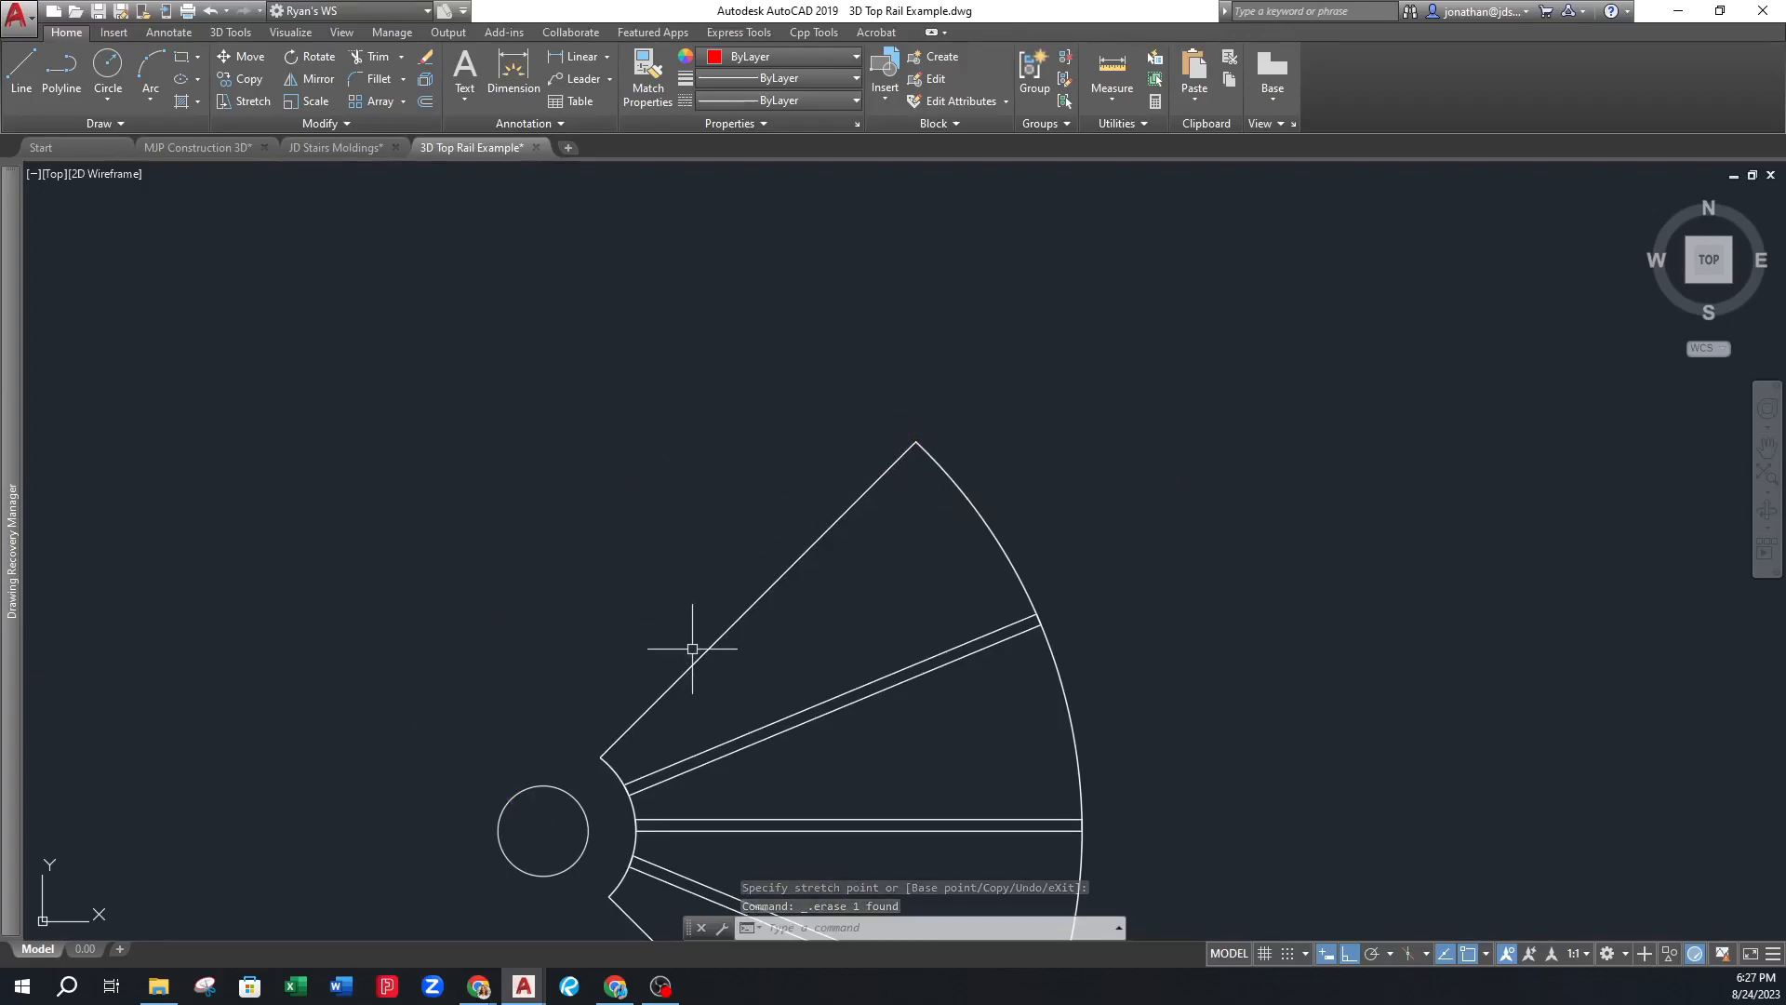
Begin a Helix centered on the column circle, with a base radius of 58 picked at the lowest tread's outer top corner
scroll(642, 685, "down", 1)
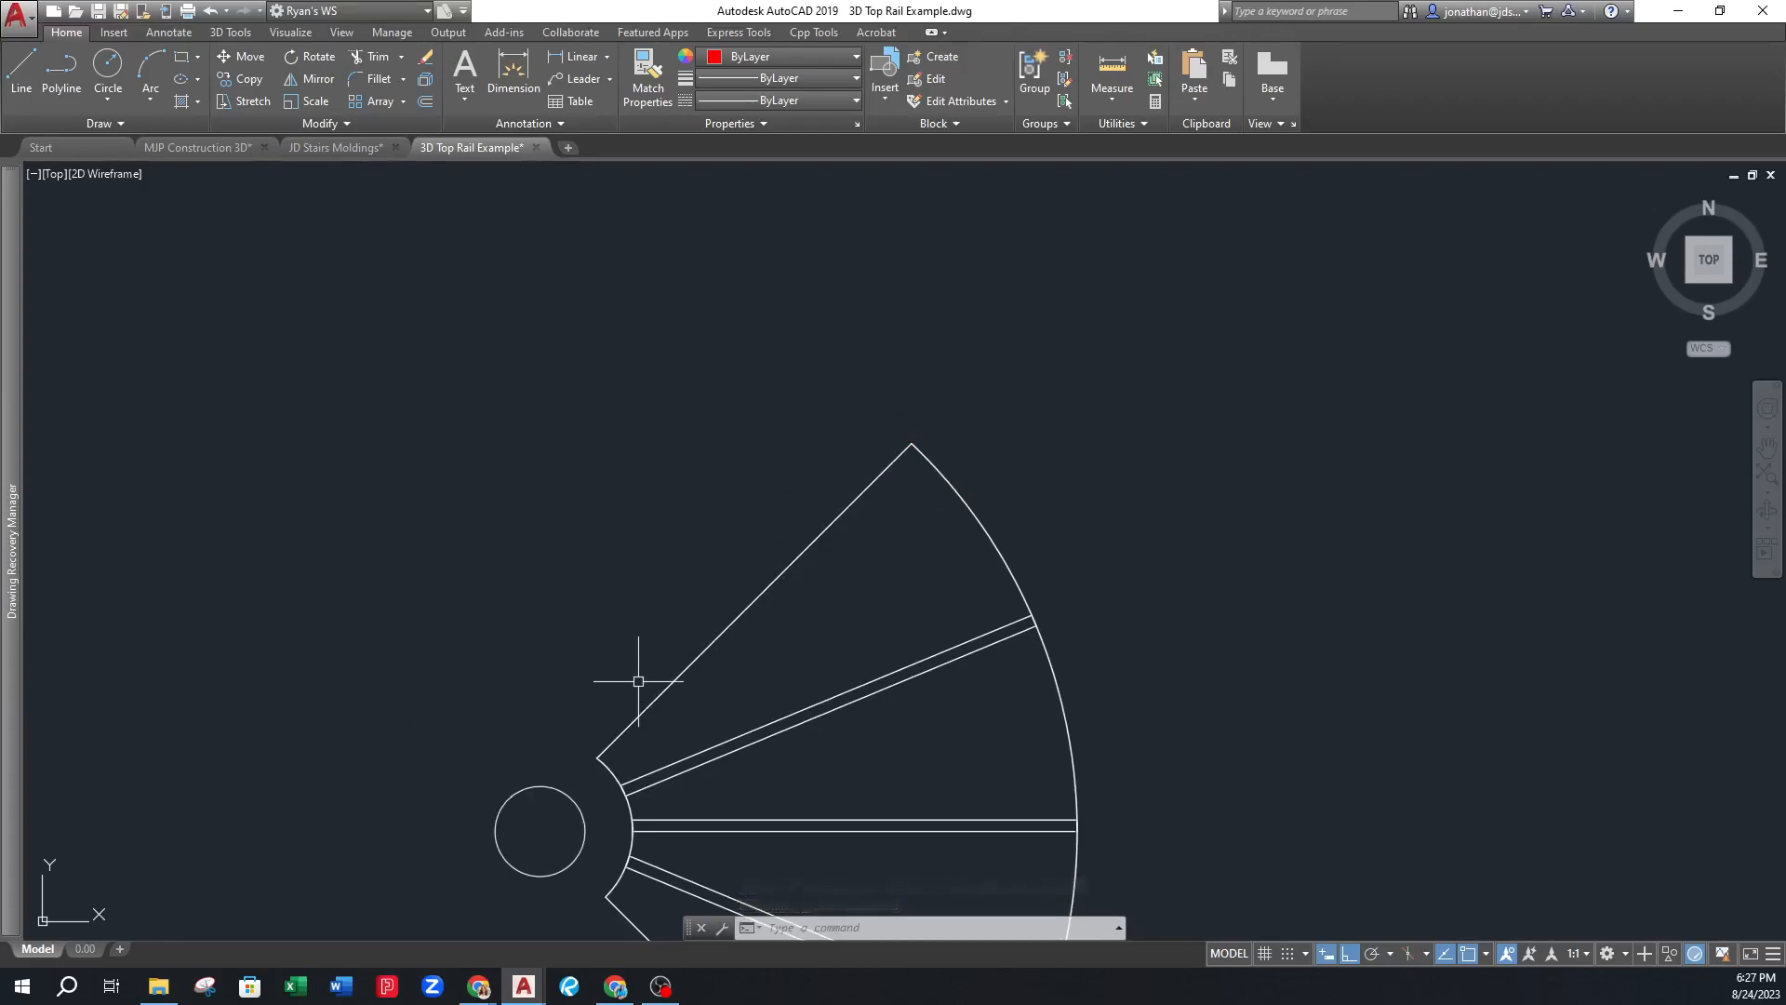
middle_click_drag(638, 681, 573, 614, "shift")
middle_click_drag(431, 710, 569, 672, "shift")
middle_click_drag(688, 730, 638, 719, "shift")
type("heli")
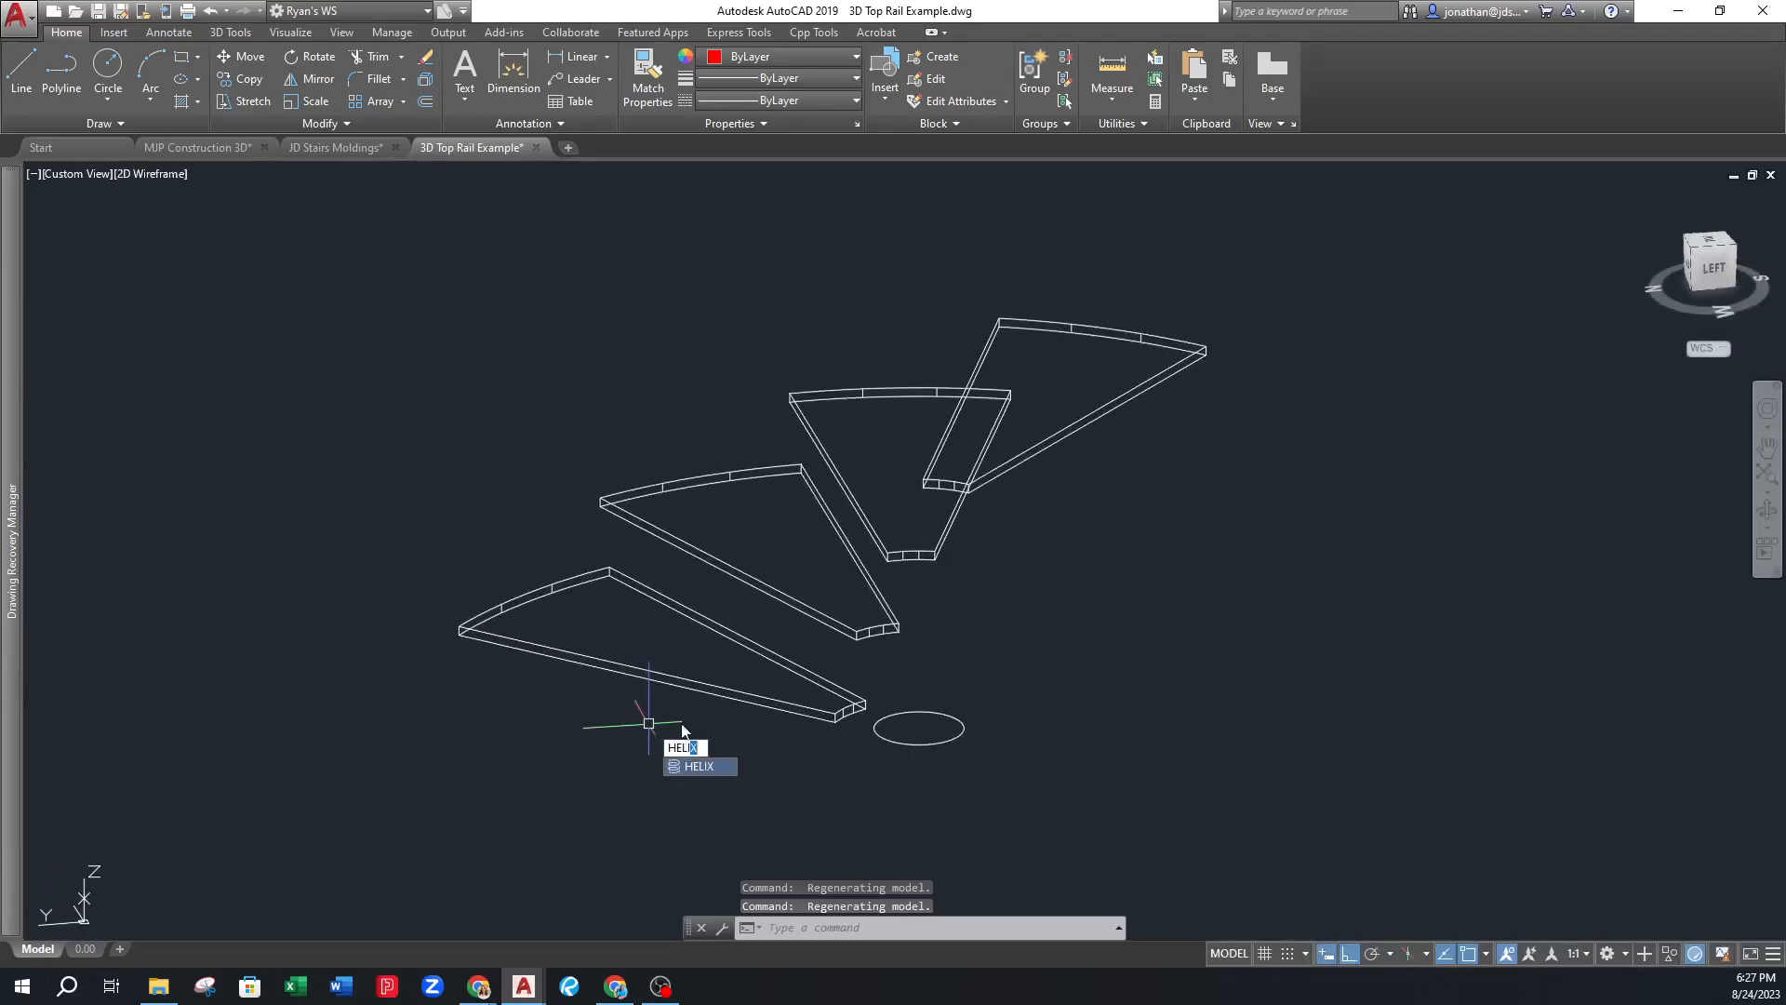
left_click(719, 772)
left_click(919, 730)
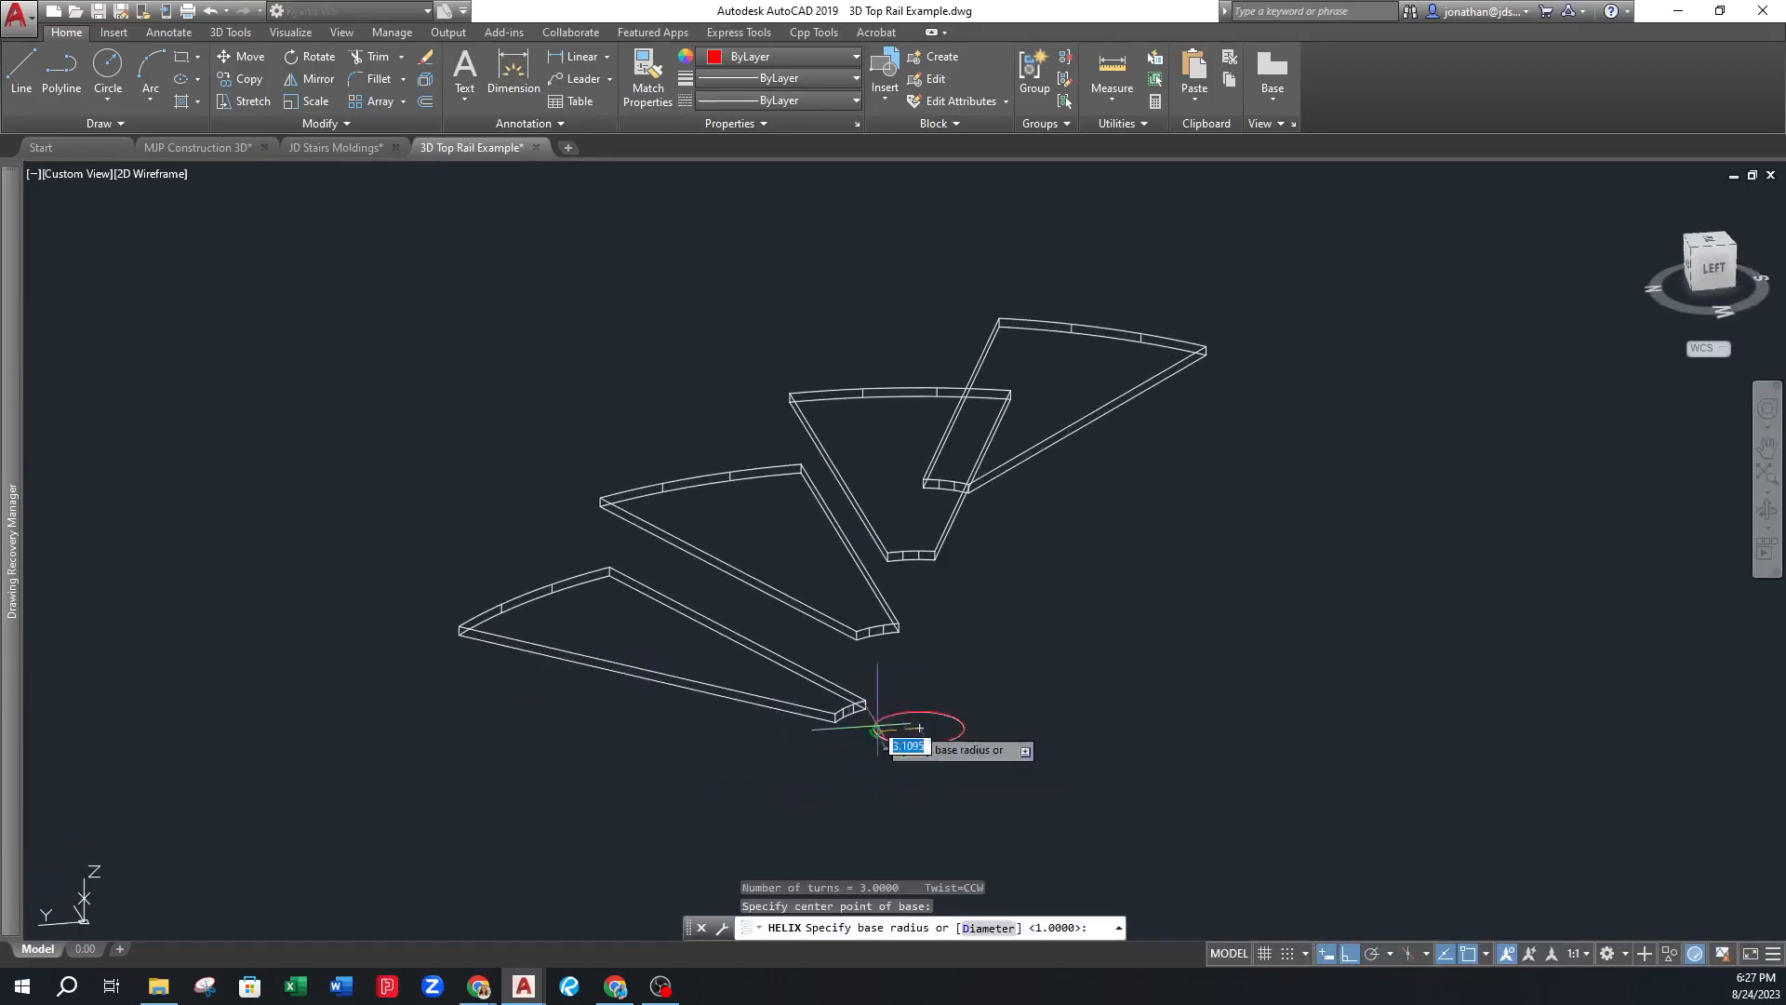
scroll(456, 632, "up", 2)
left_click(447, 641)
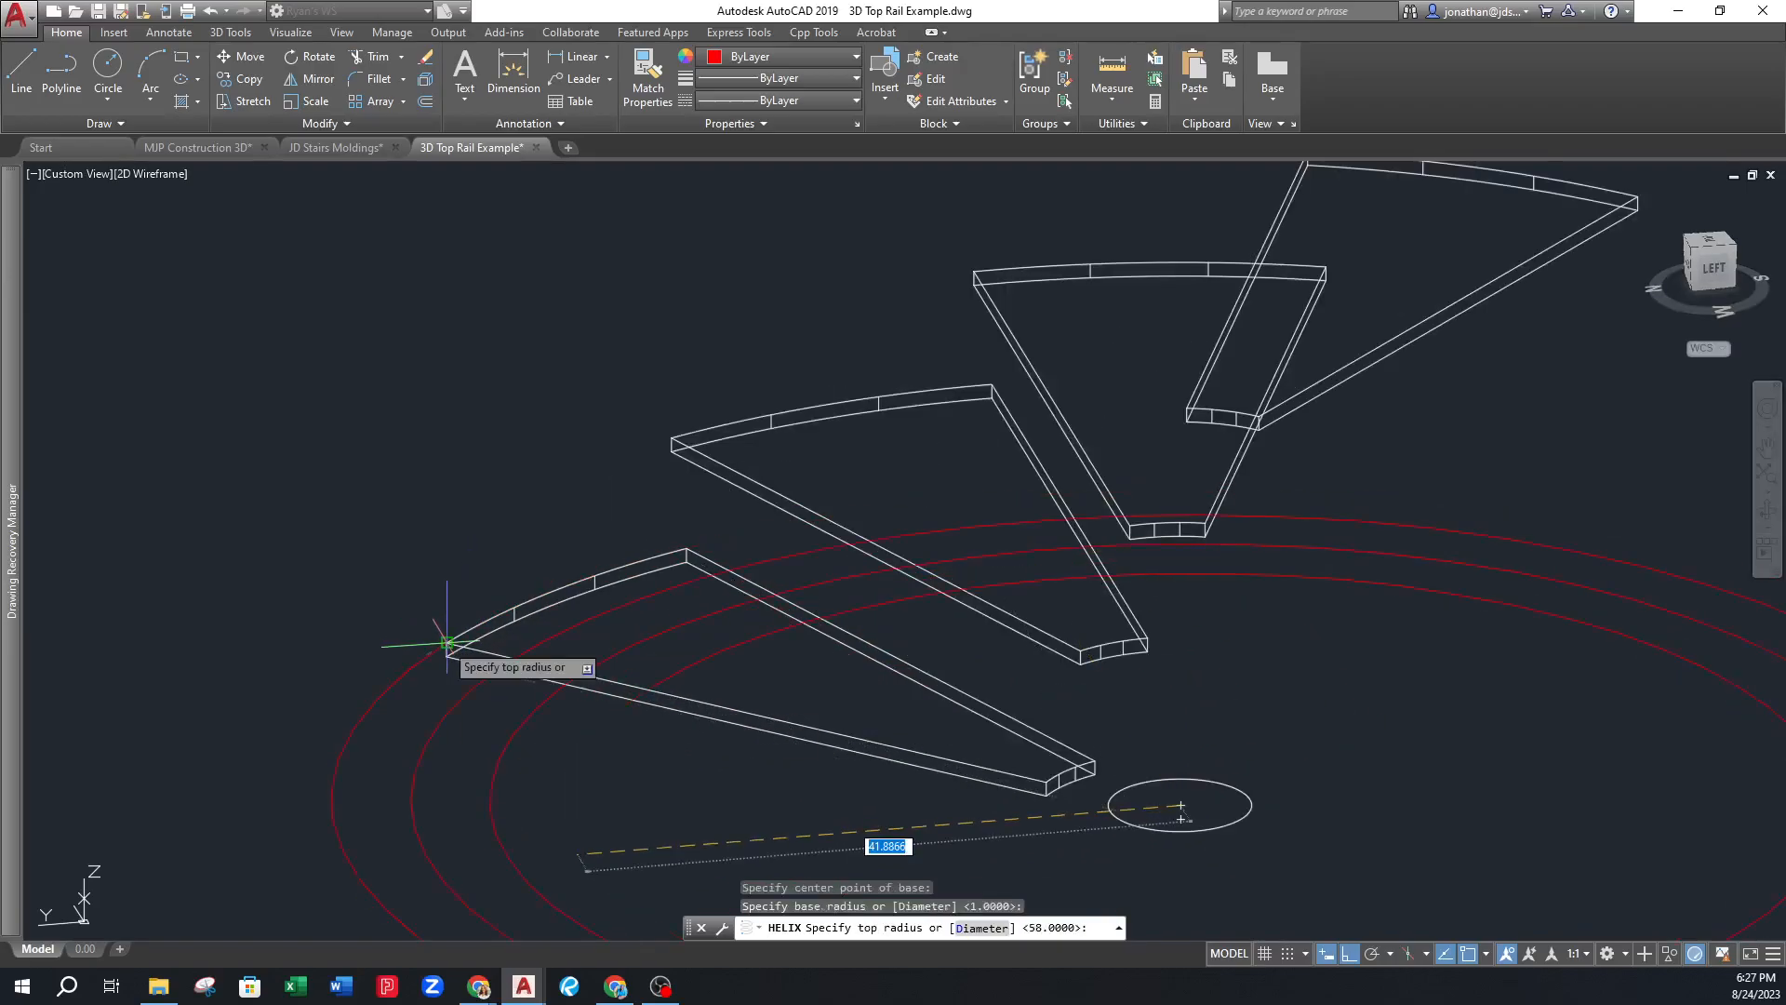
Set the helix's top radius to 58 at the same tread corner and give it a height of about 152
scroll(447, 642, "up", 3)
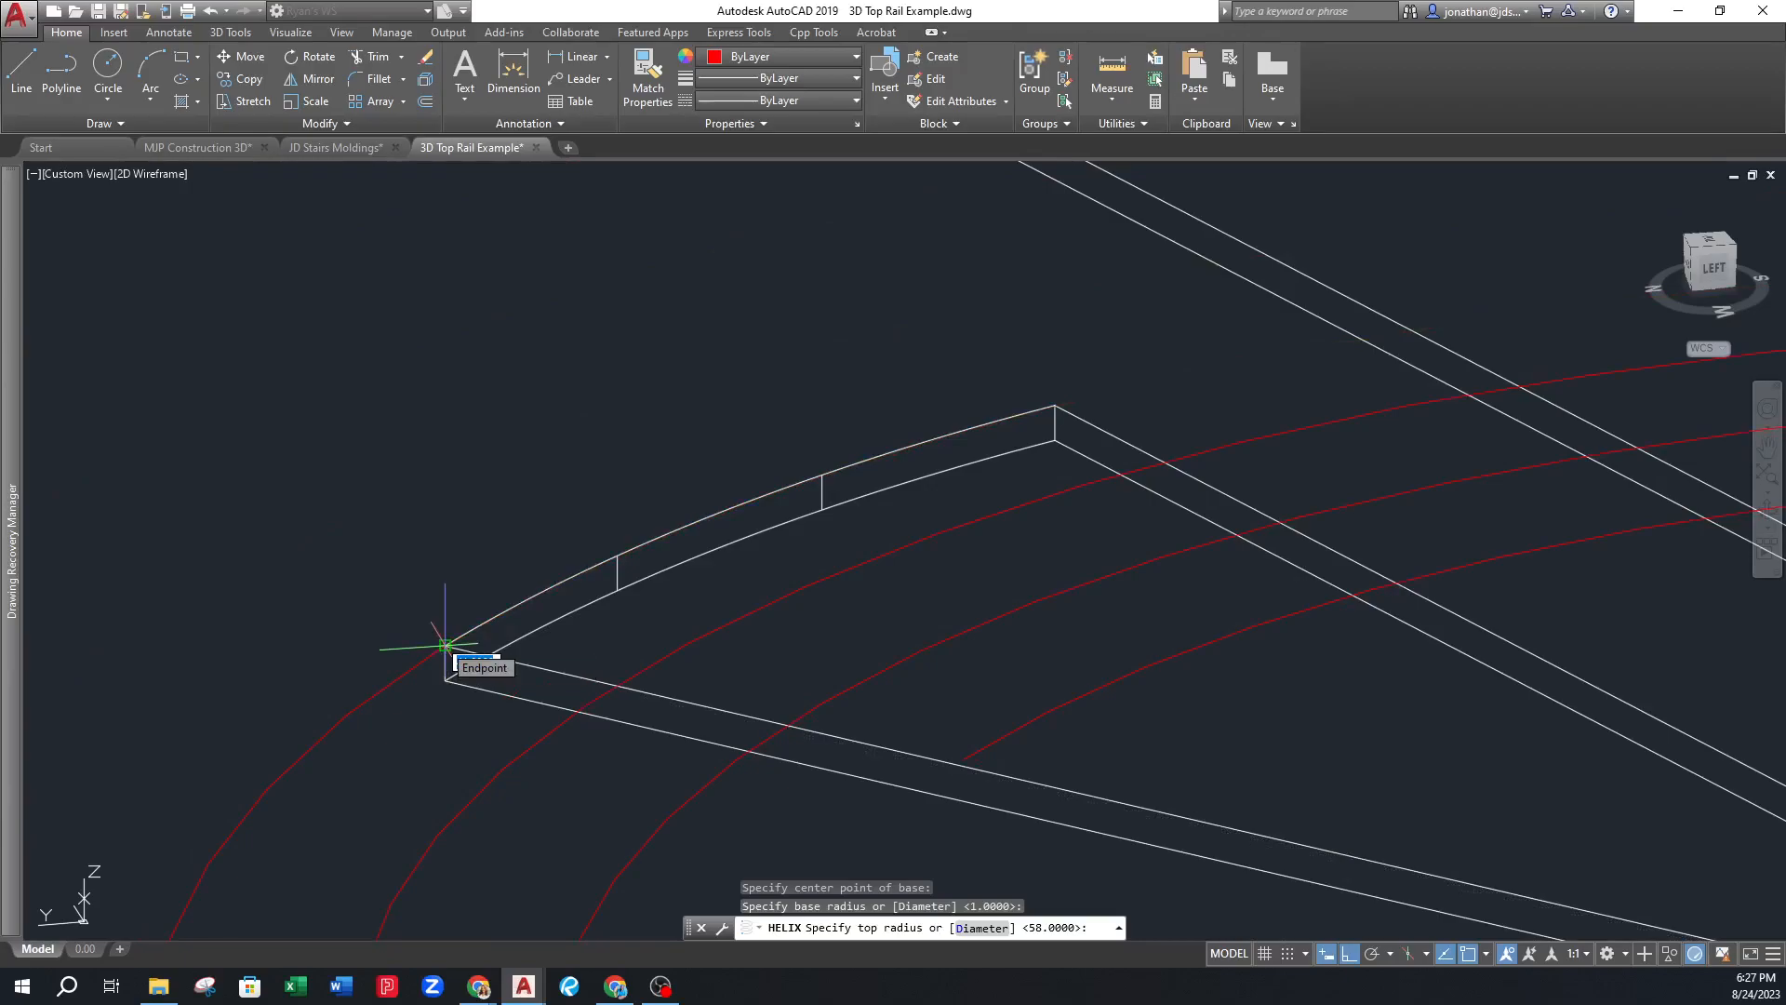
scroll(446, 644, "down", 5)
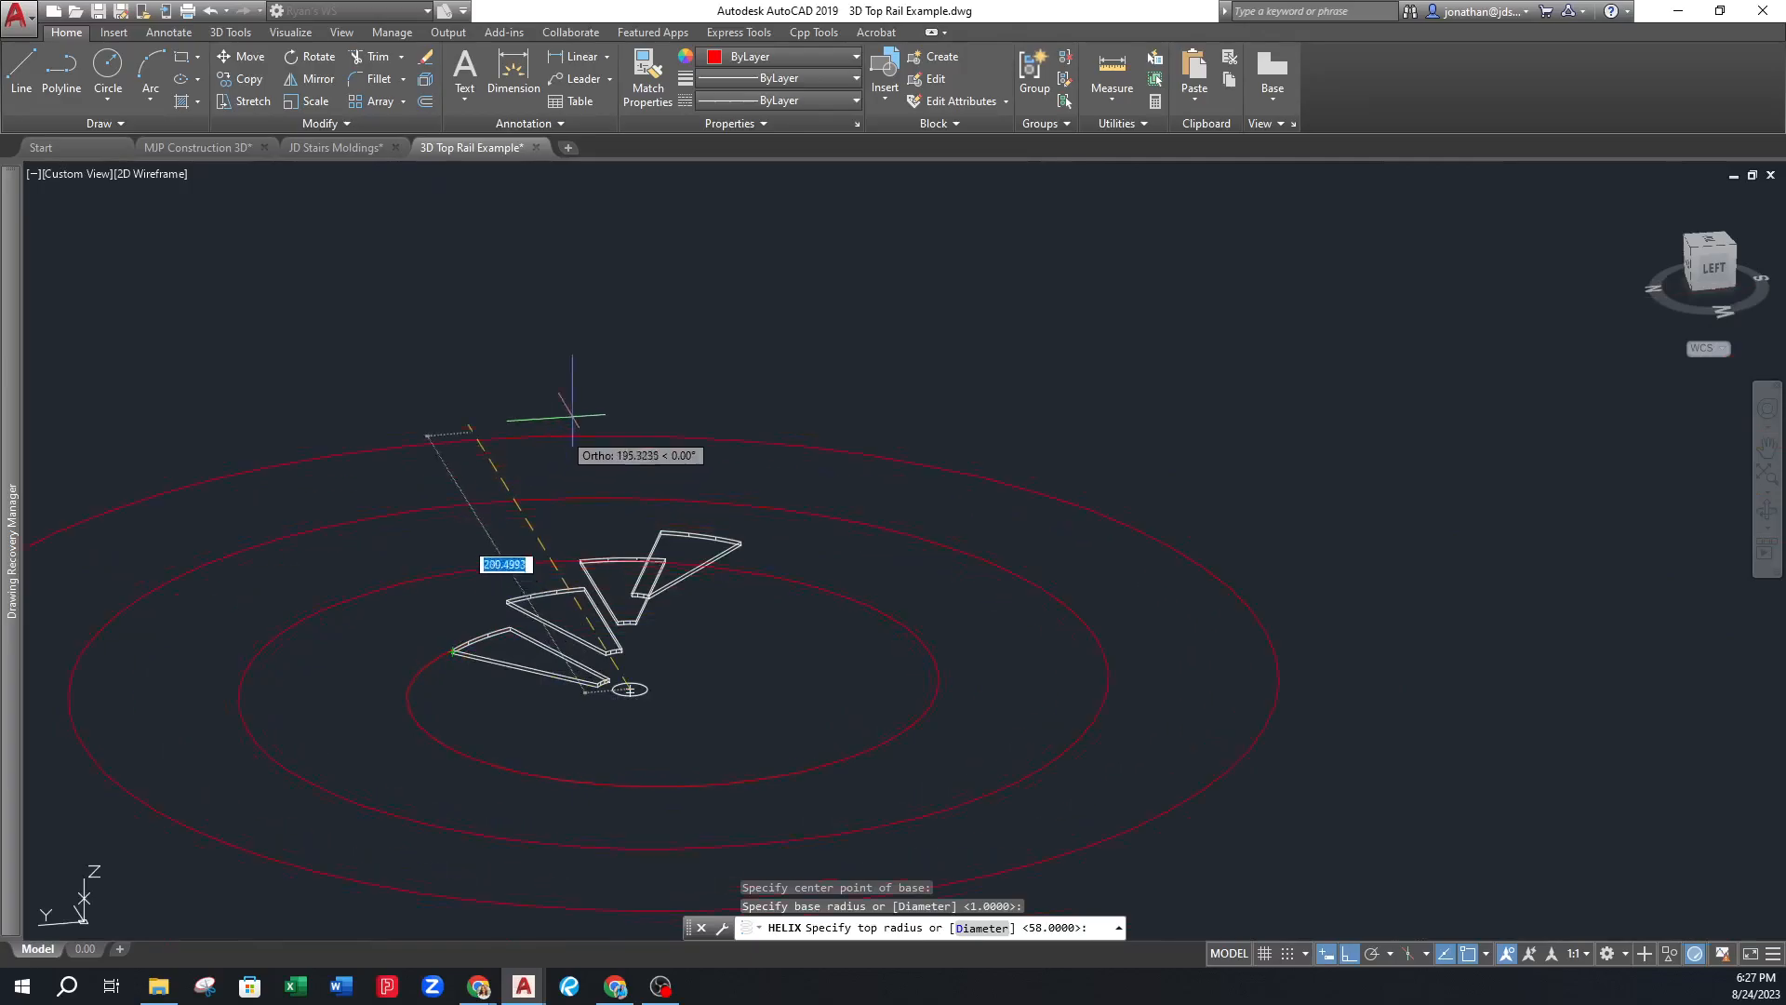
scroll(439, 643, "up", 5)
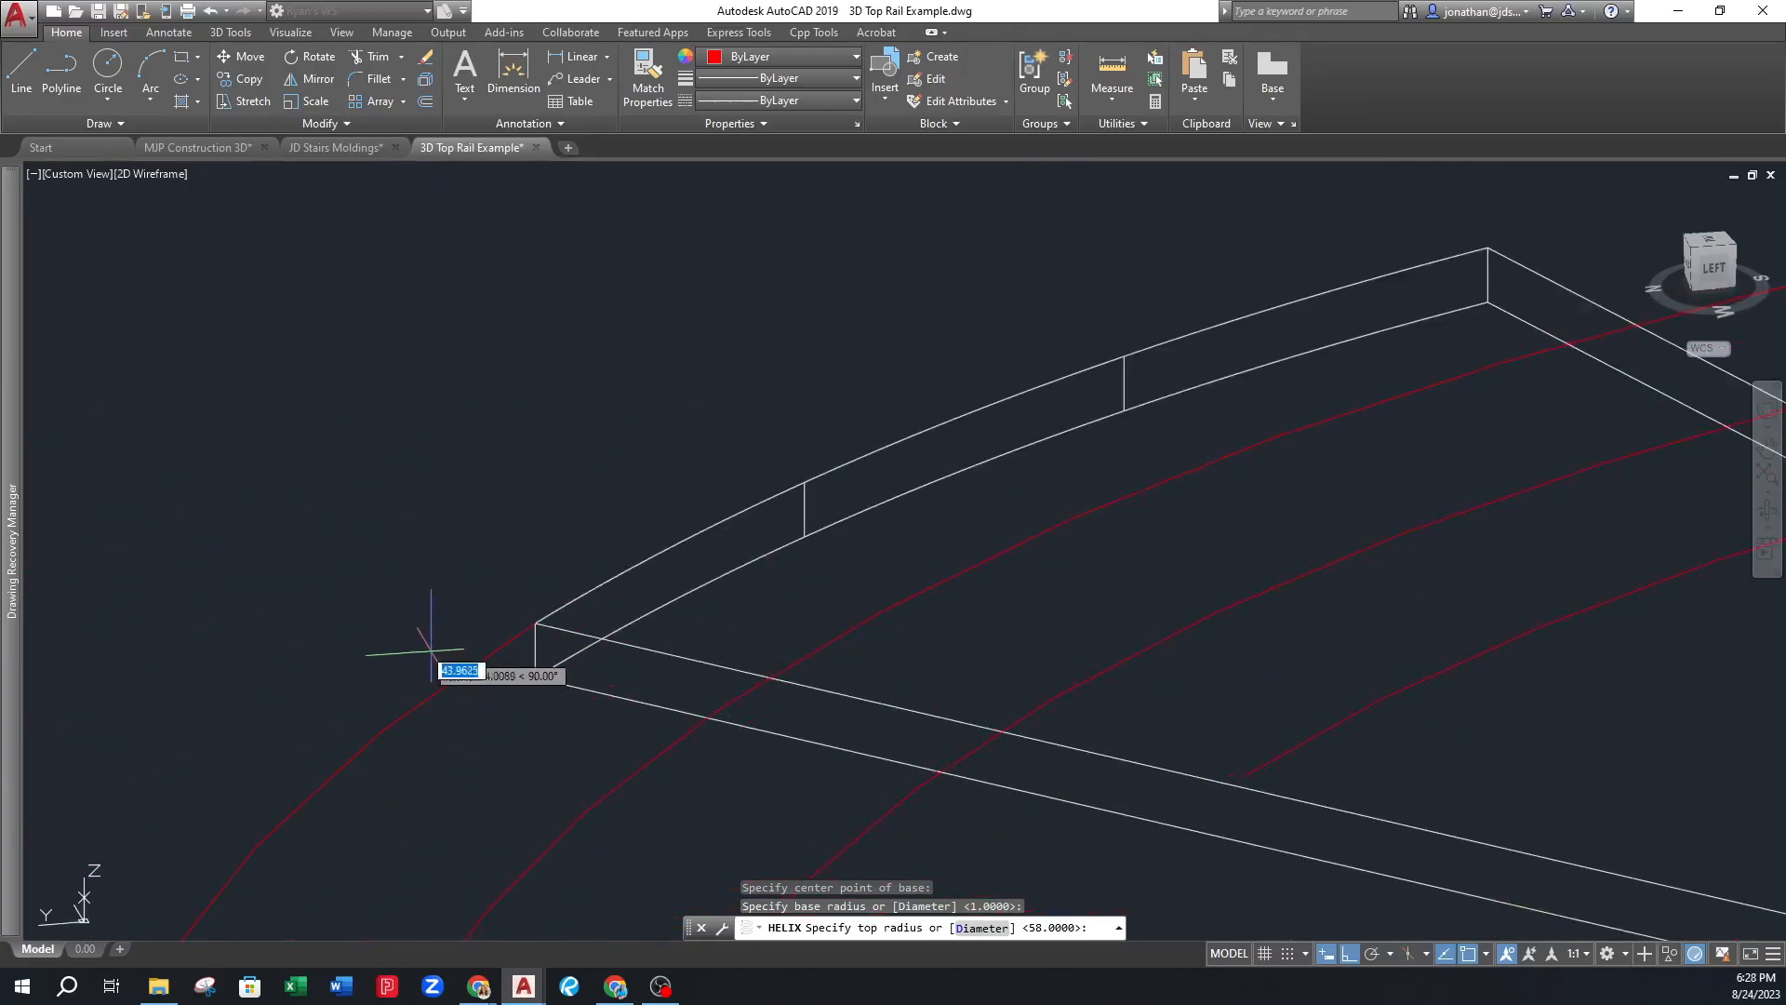
left_click(535, 622)
scroll(538, 637, "down", 6)
scroll(558, 604, "up", 3)
scroll(641, 437, "down", 1)
middle_click_drag(670, 370, 628, 556)
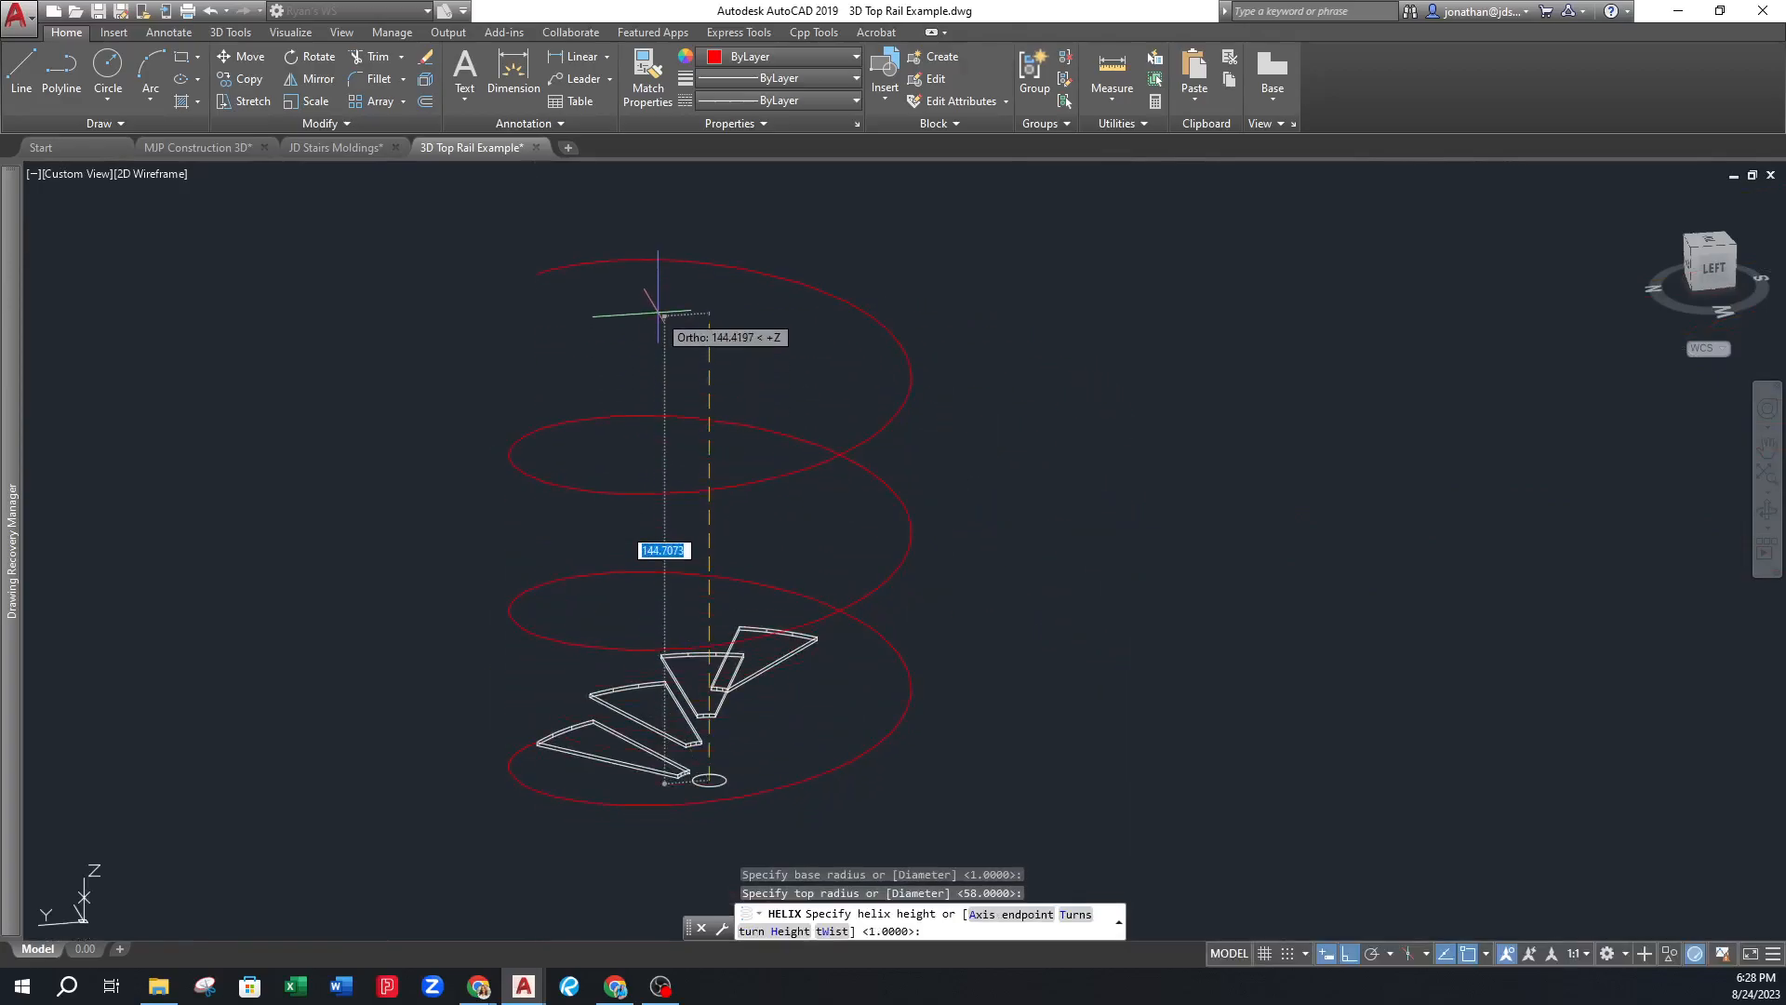
left_click(651, 285)
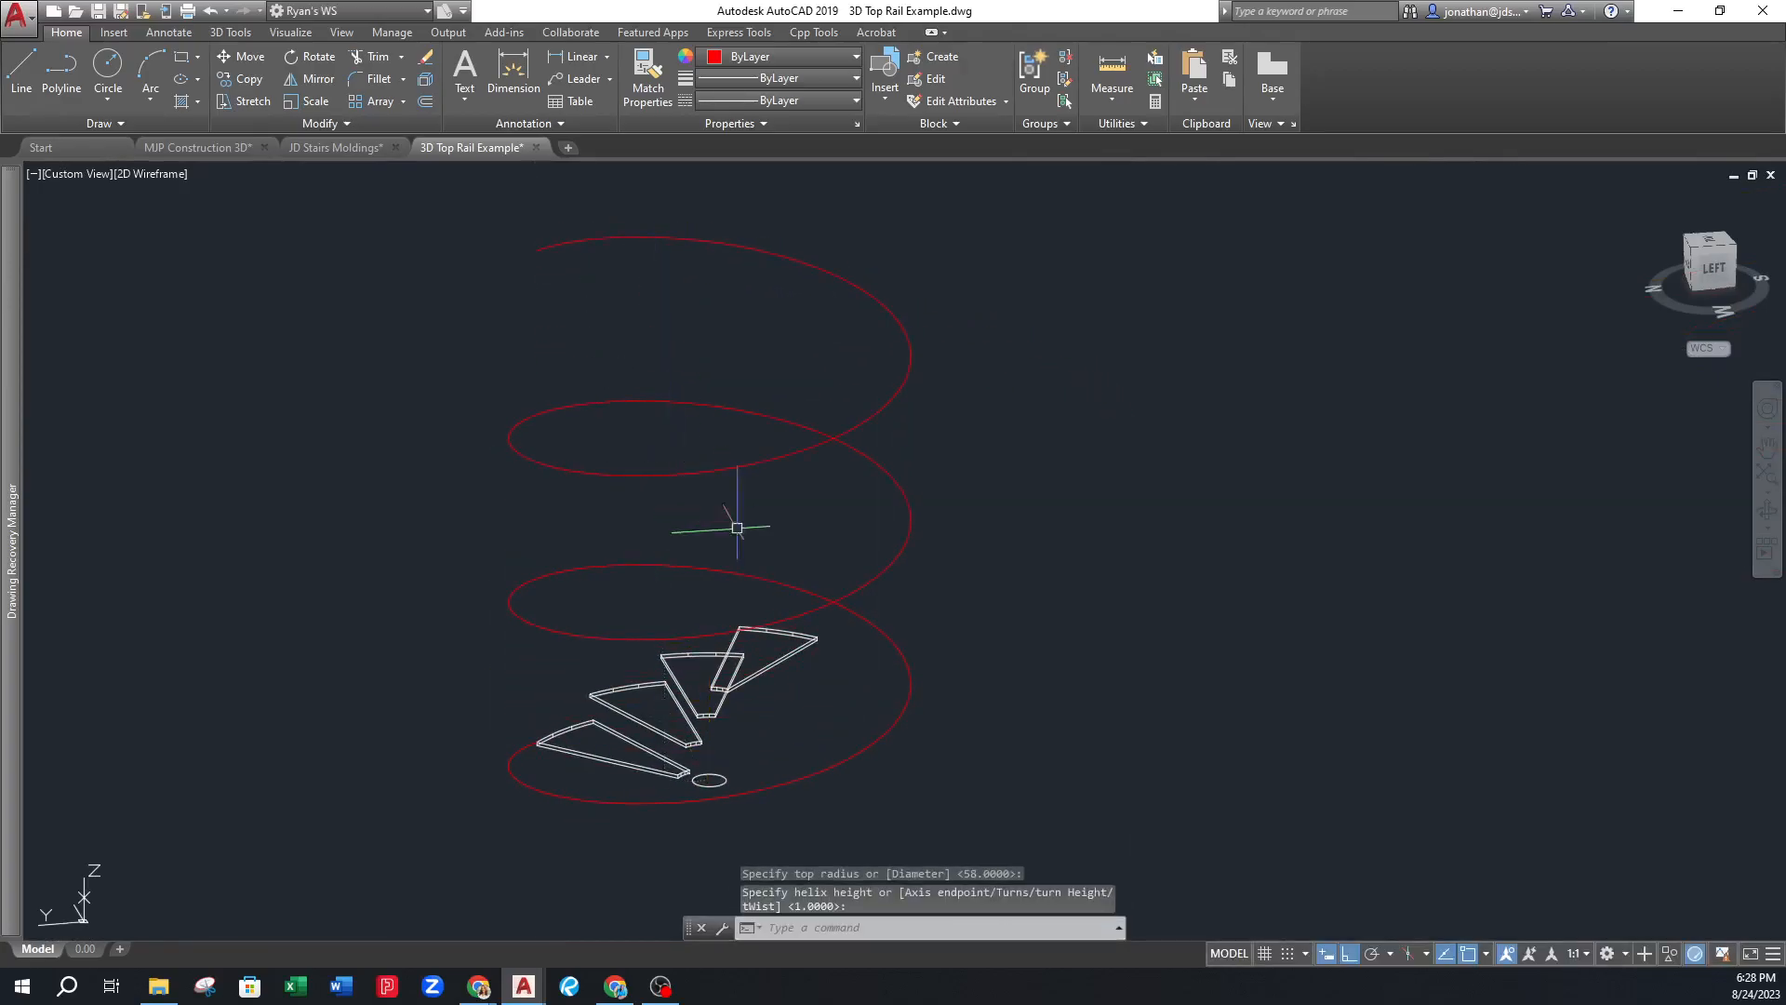
Set both the base radius and the top radius of the helix to 57
left_click(768, 581)
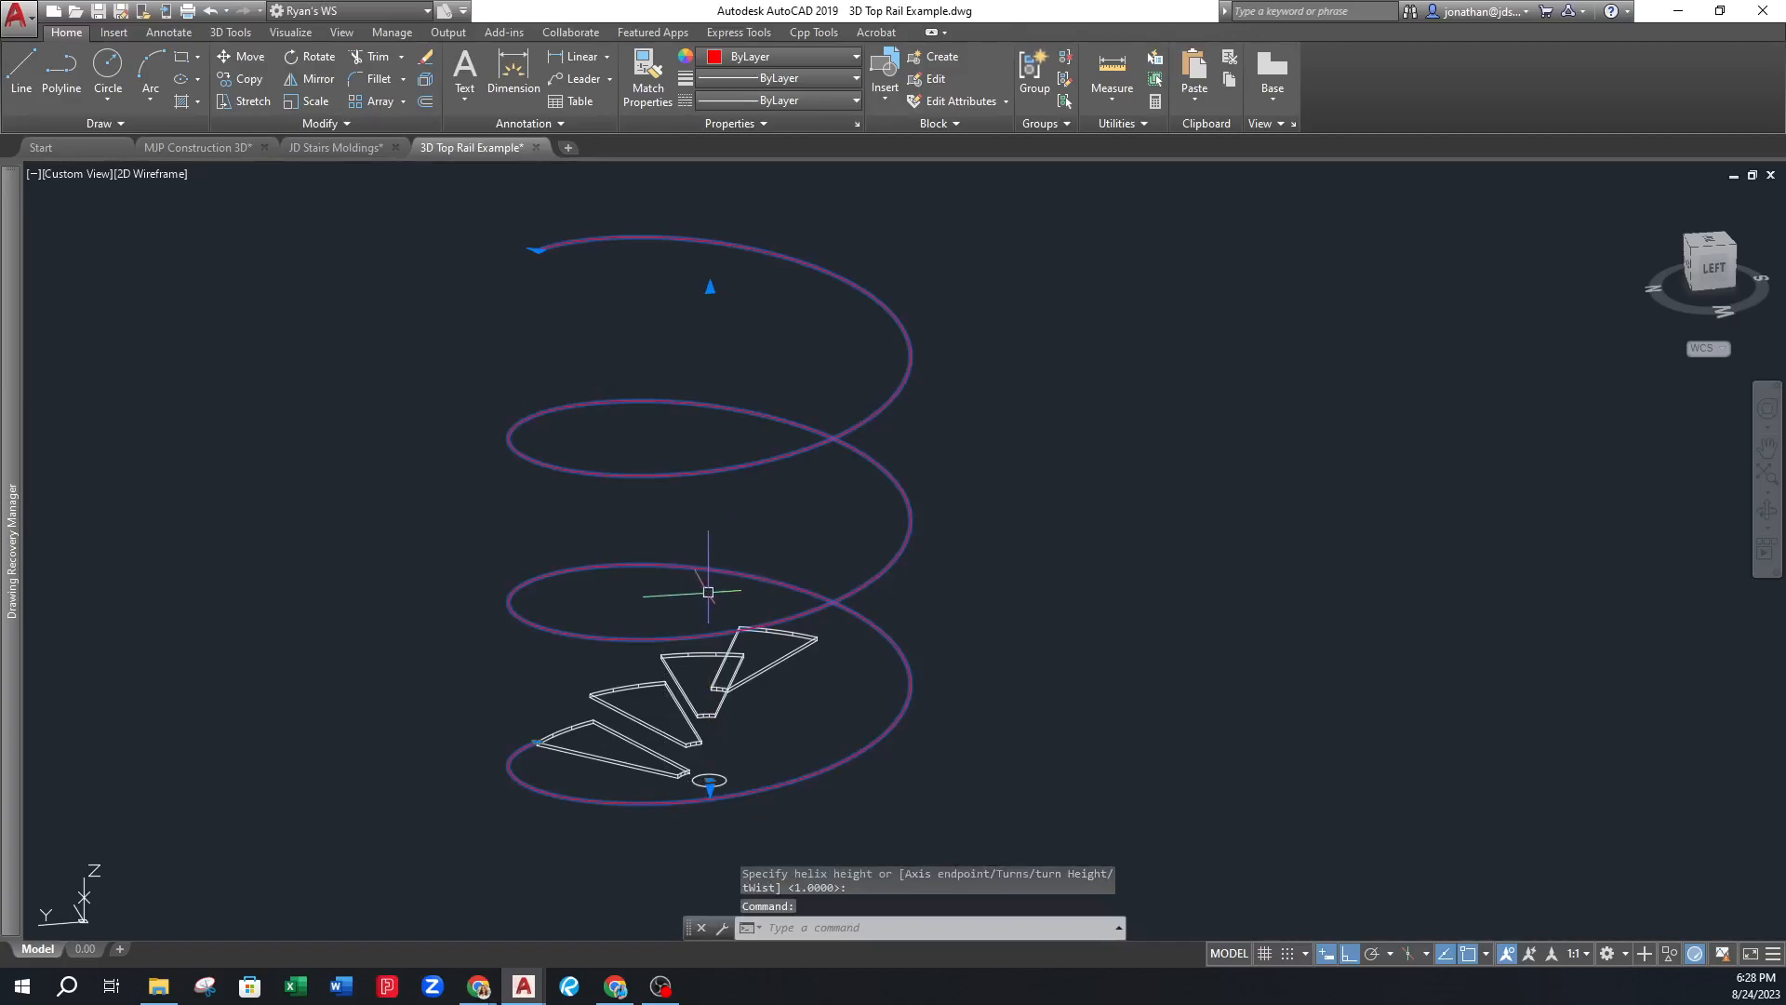
scroll(574, 811, "up", 5)
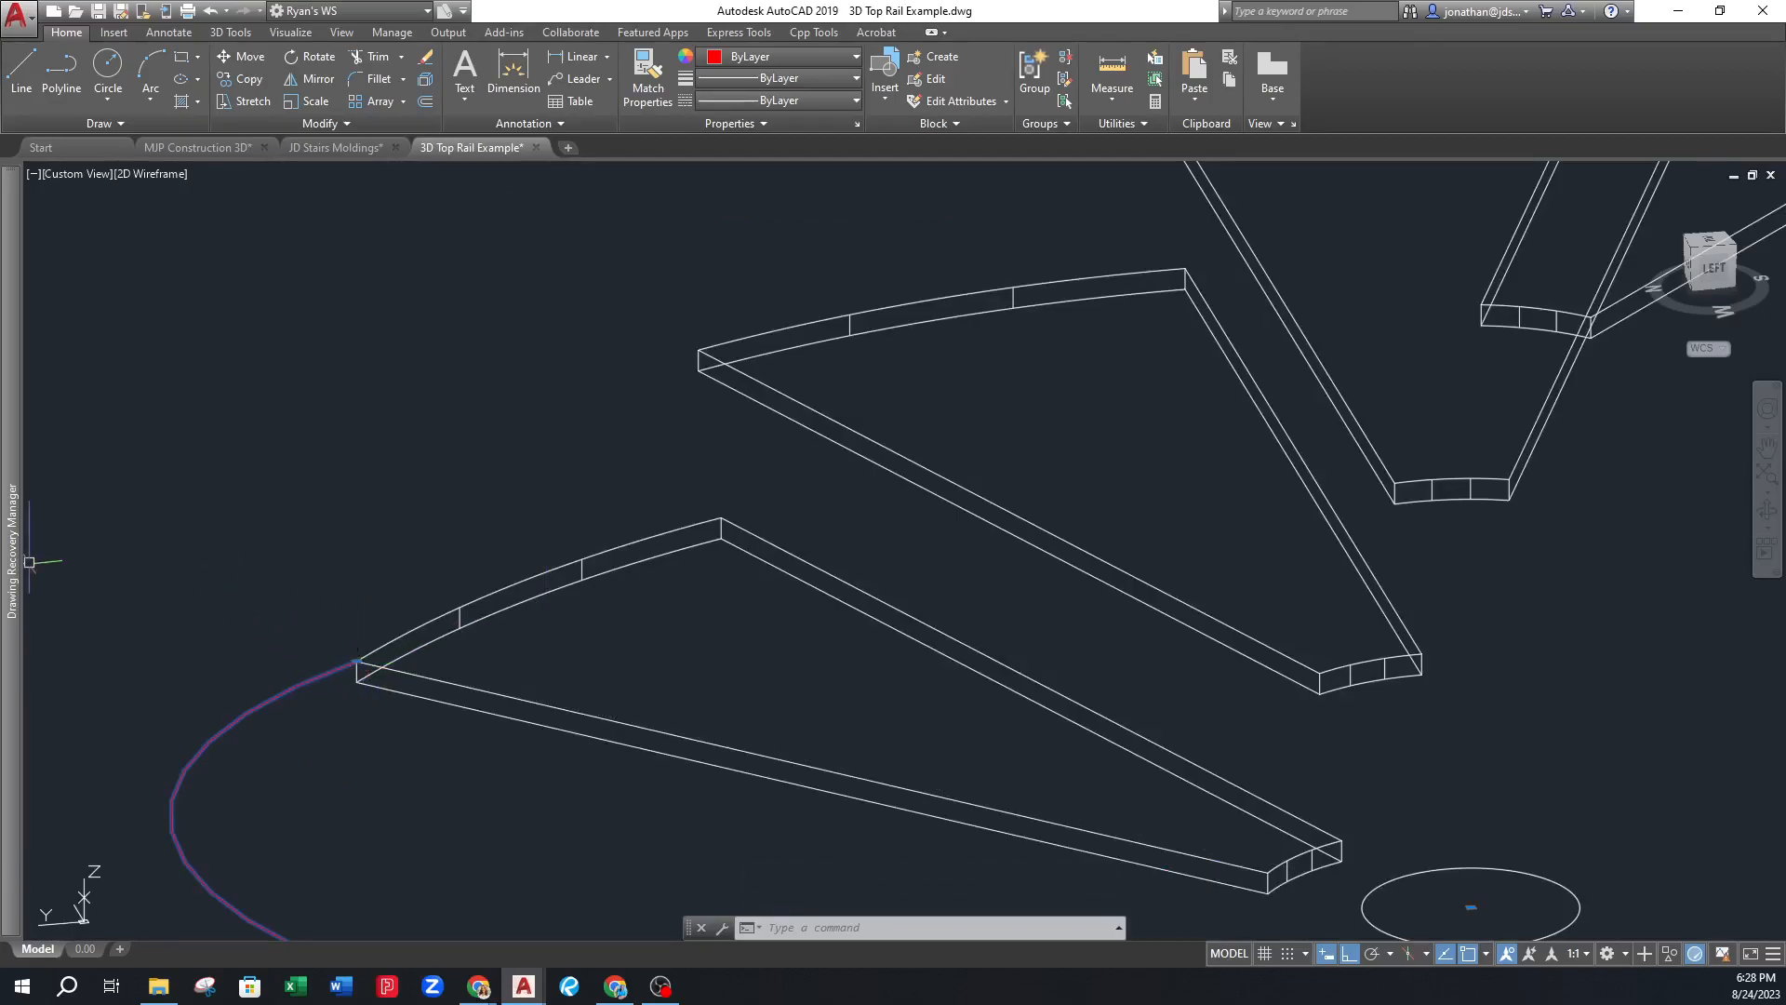
key("ctrl+1")
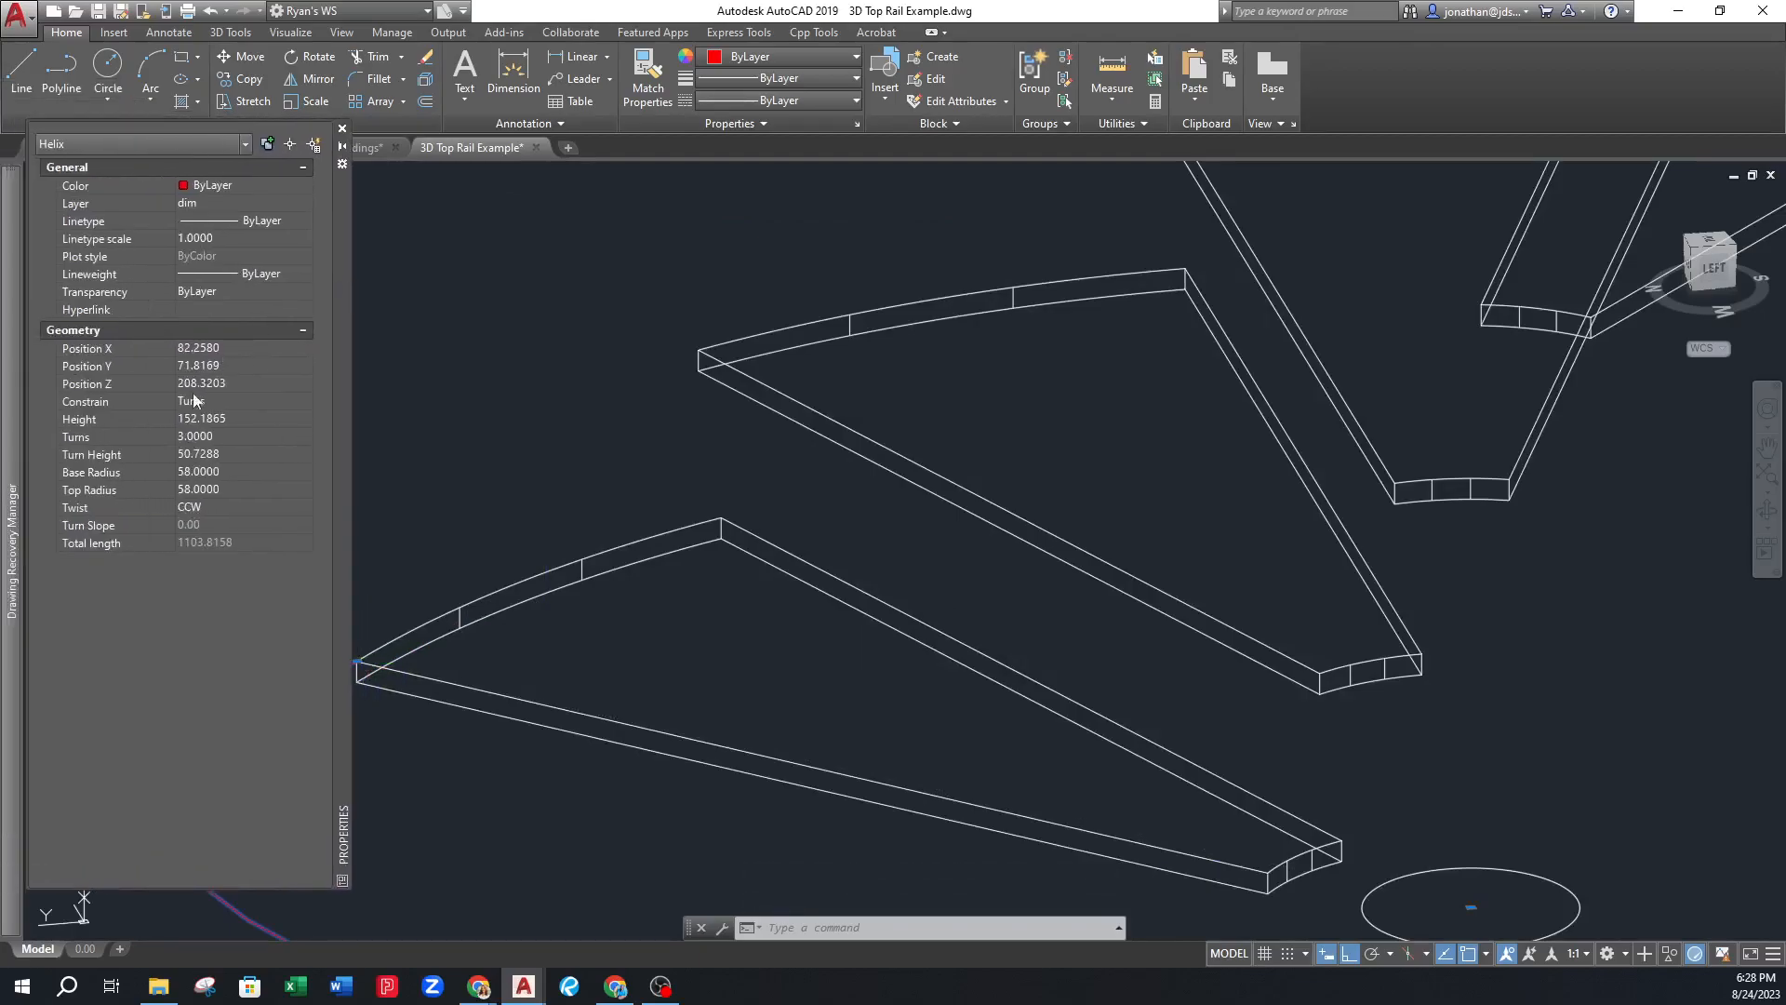
middle_click_drag(558, 544, 641, 549)
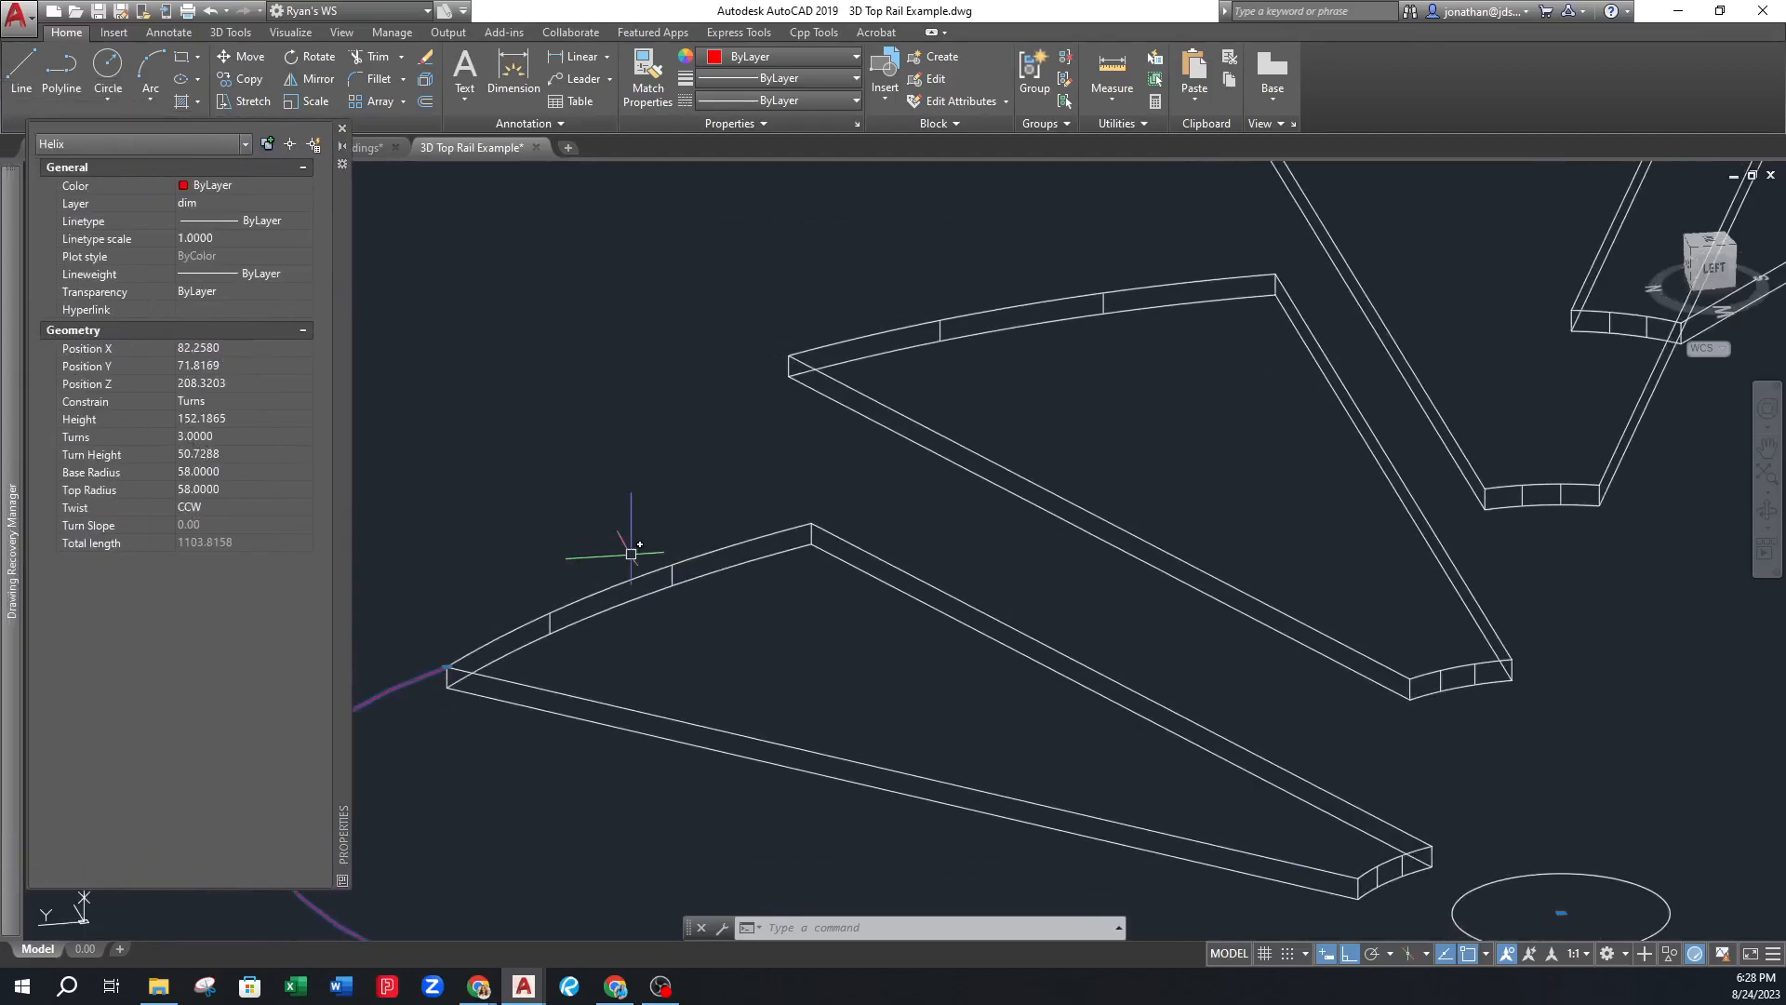
left_click(227, 472)
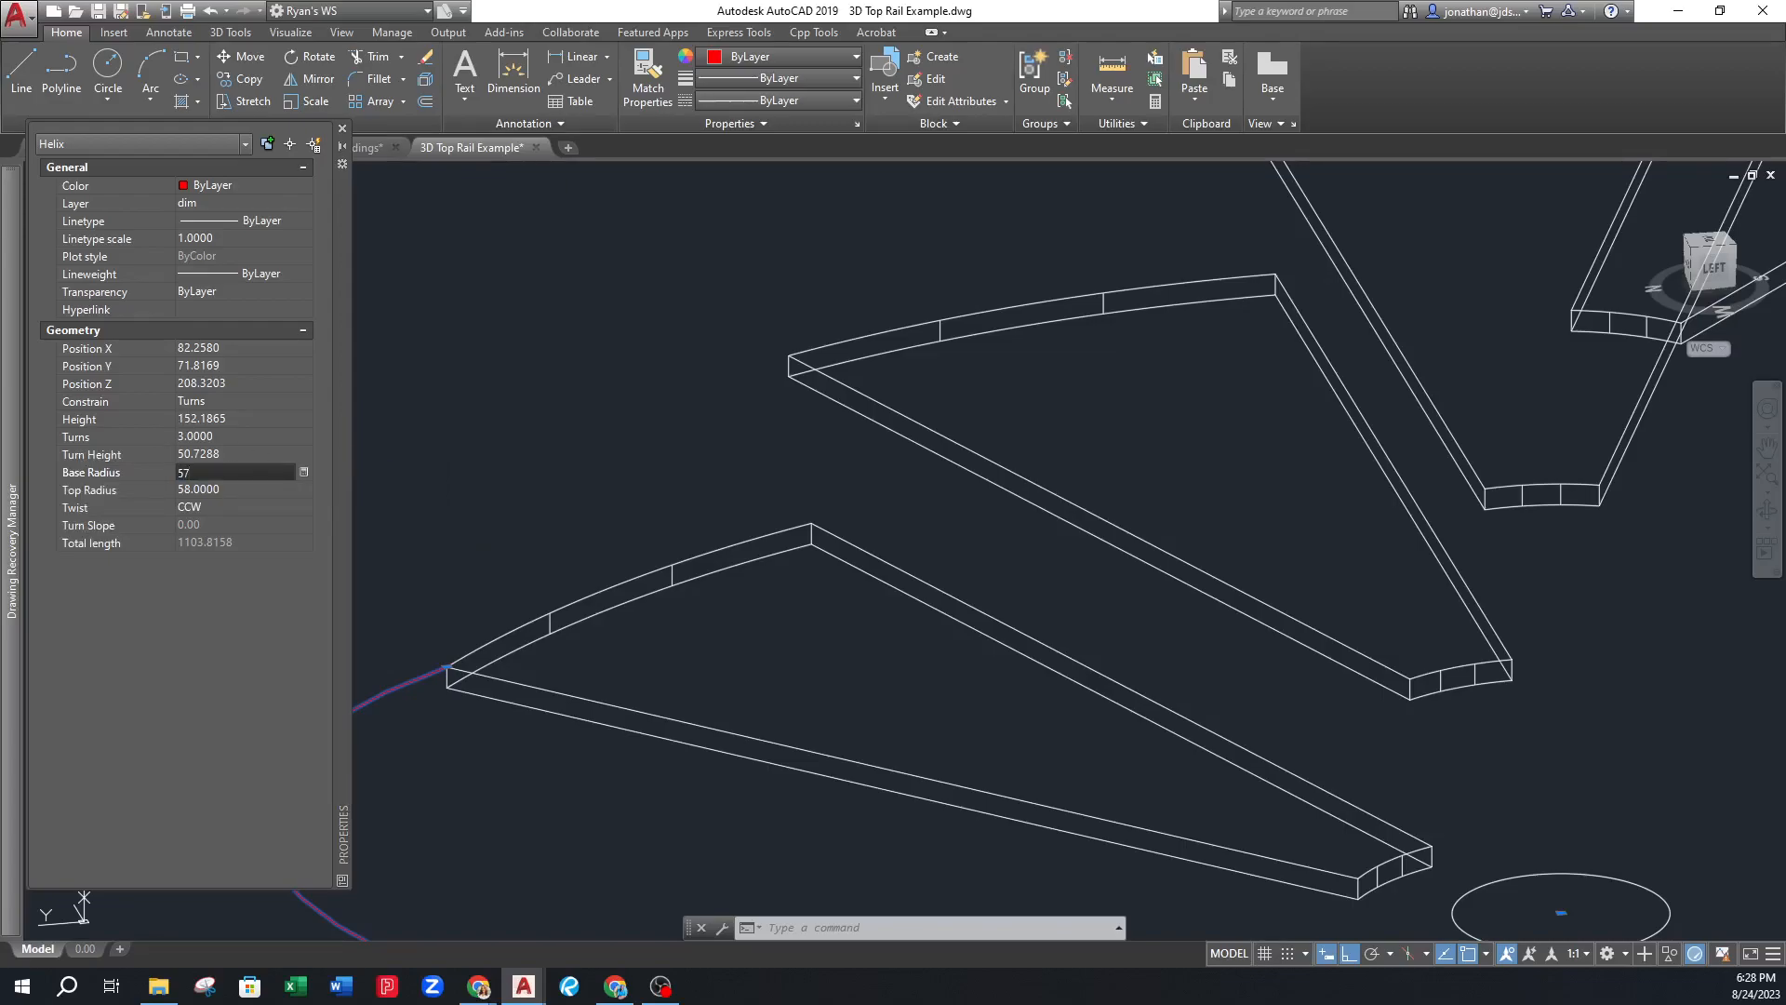
key("Tab")
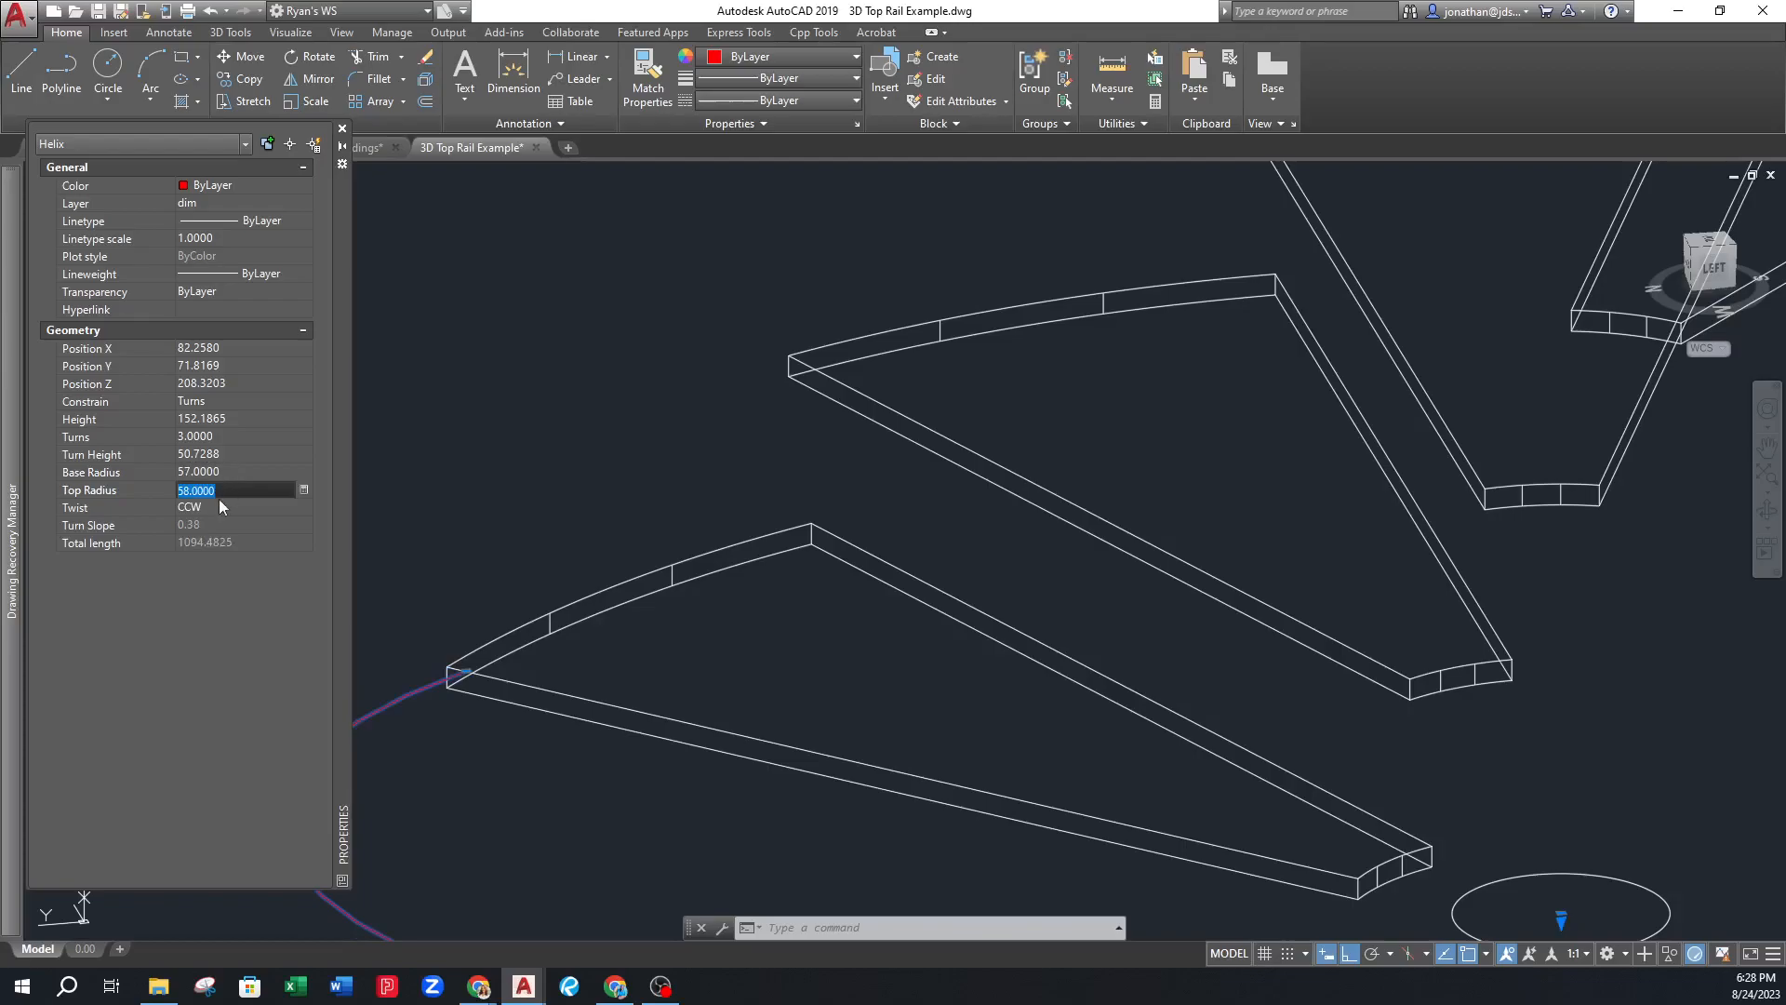
type("57.0000")
key("Tab")
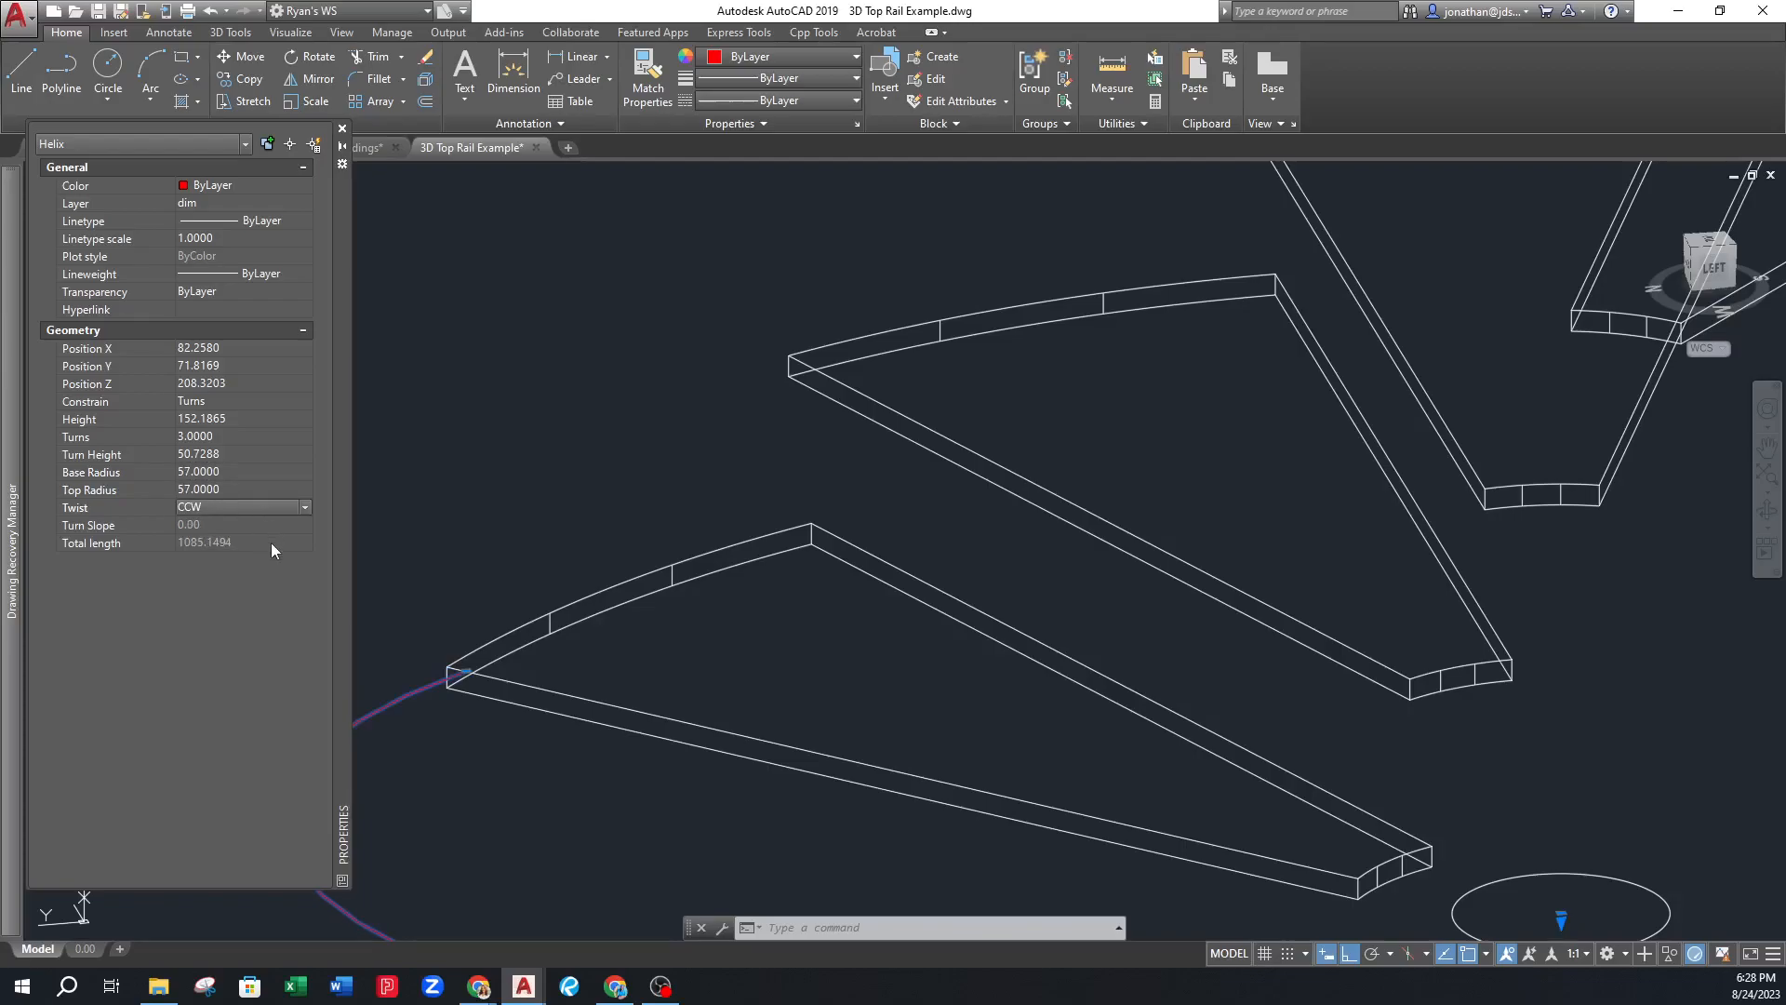
key("Escape")
Change the helix's twist direction to CW
middle_click_drag(498, 604, 490, 662, "shift")
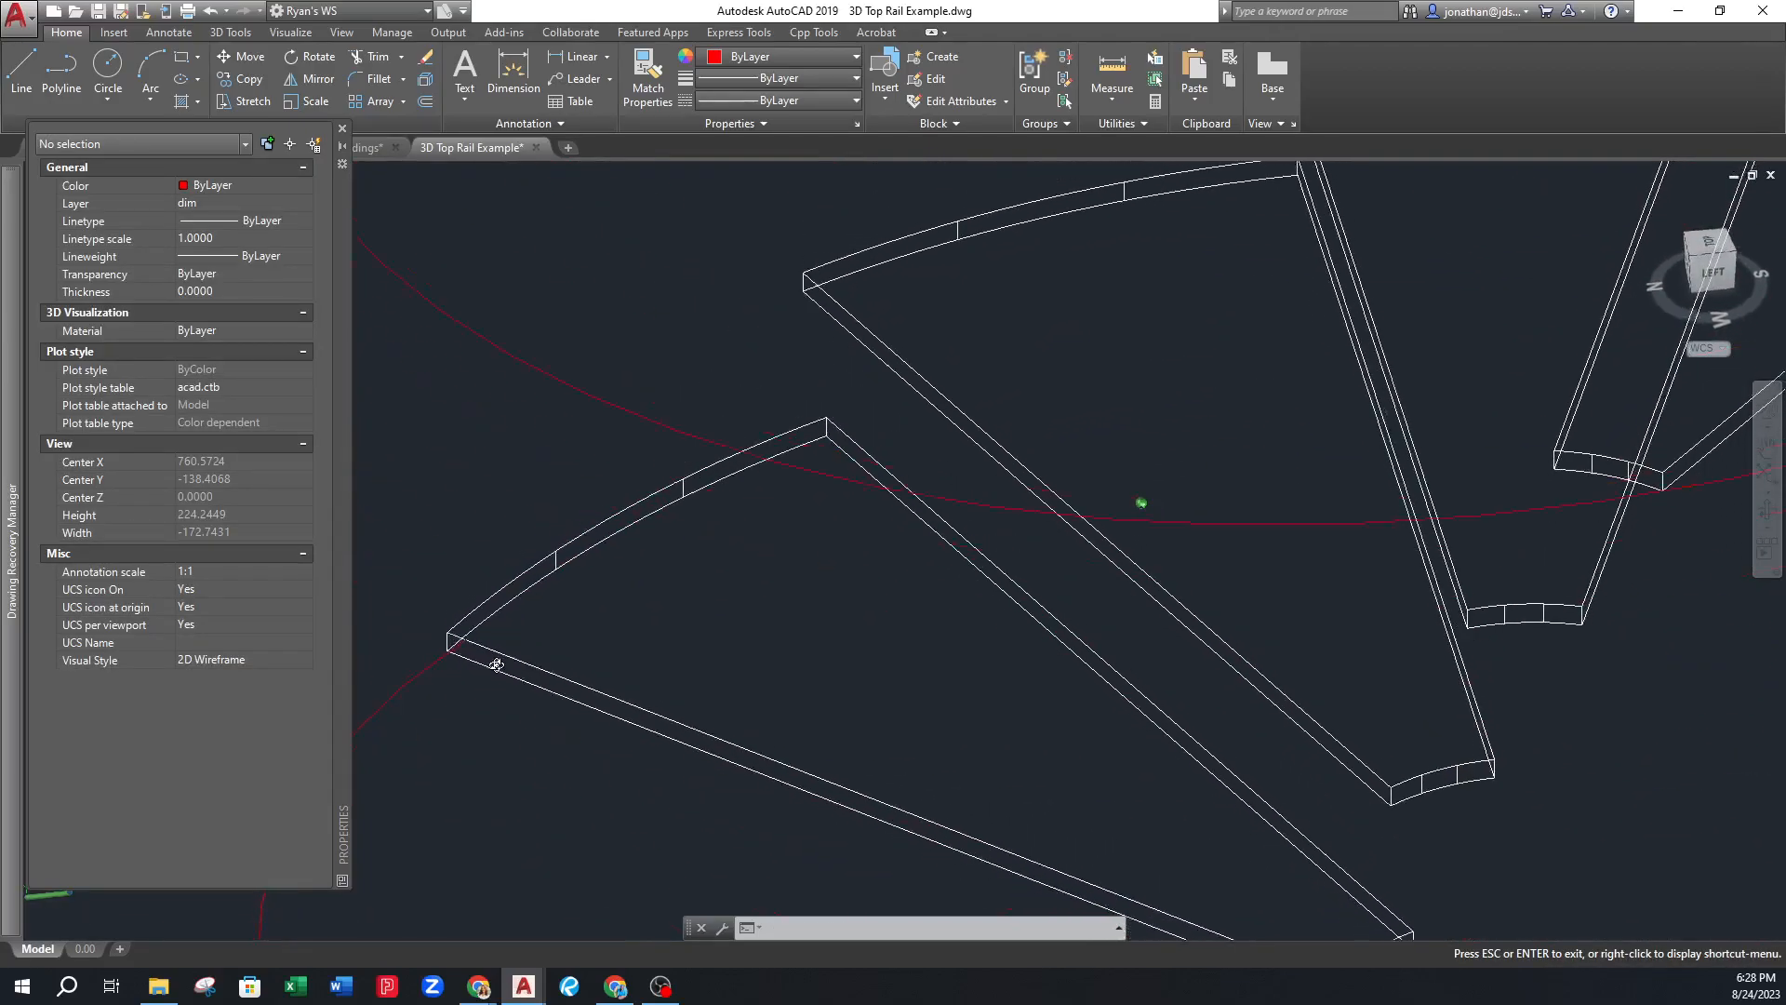
scroll(660, 722, "down", 6)
middle_click_drag(660, 722, 728, 810)
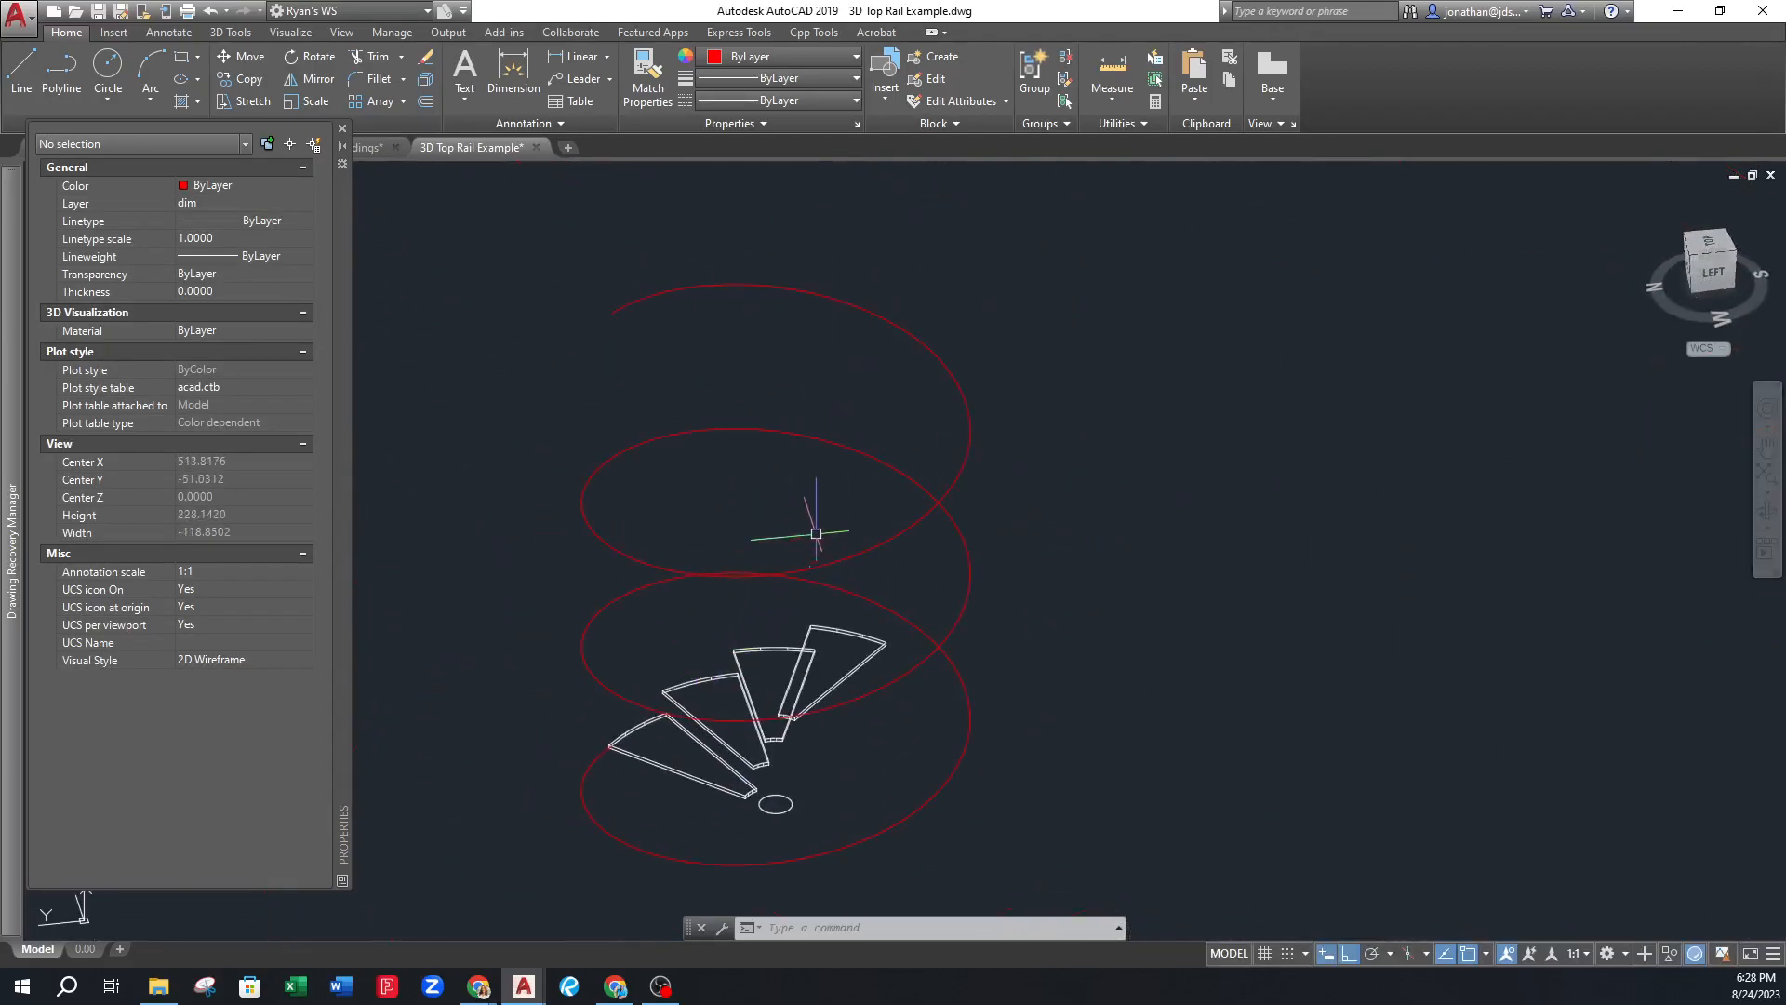
left_click(763, 407)
left_click(689, 478)
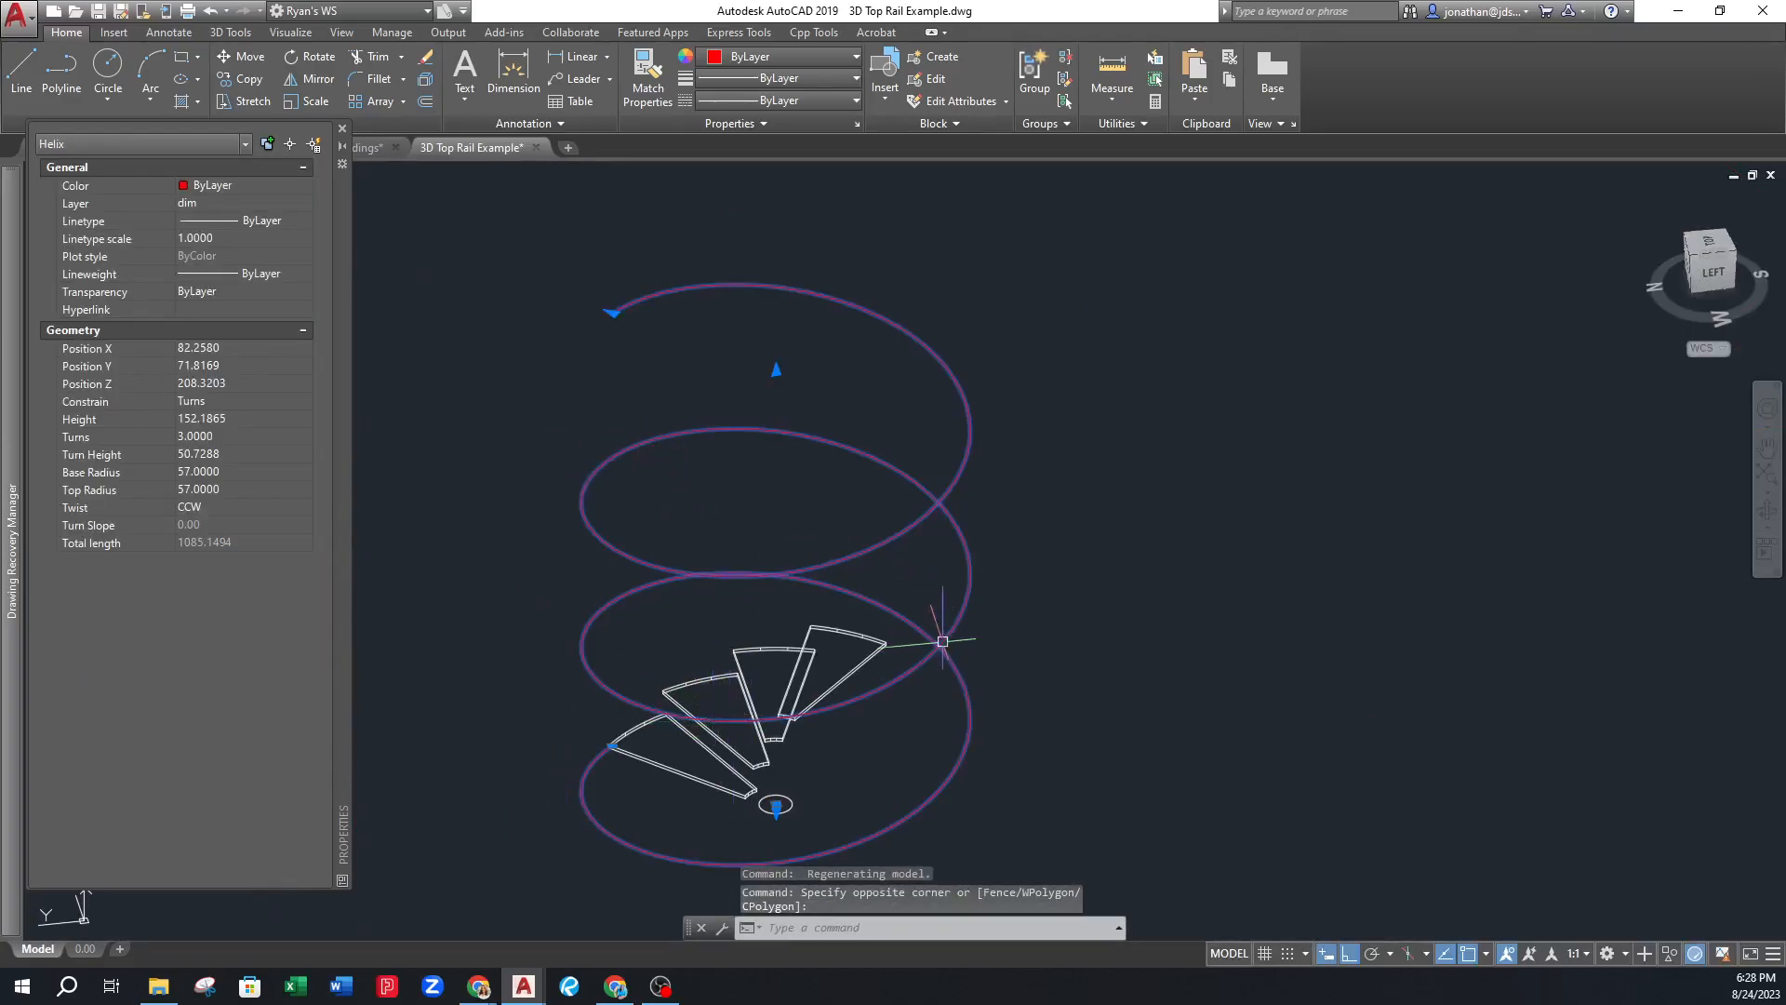
left_click(299, 507)
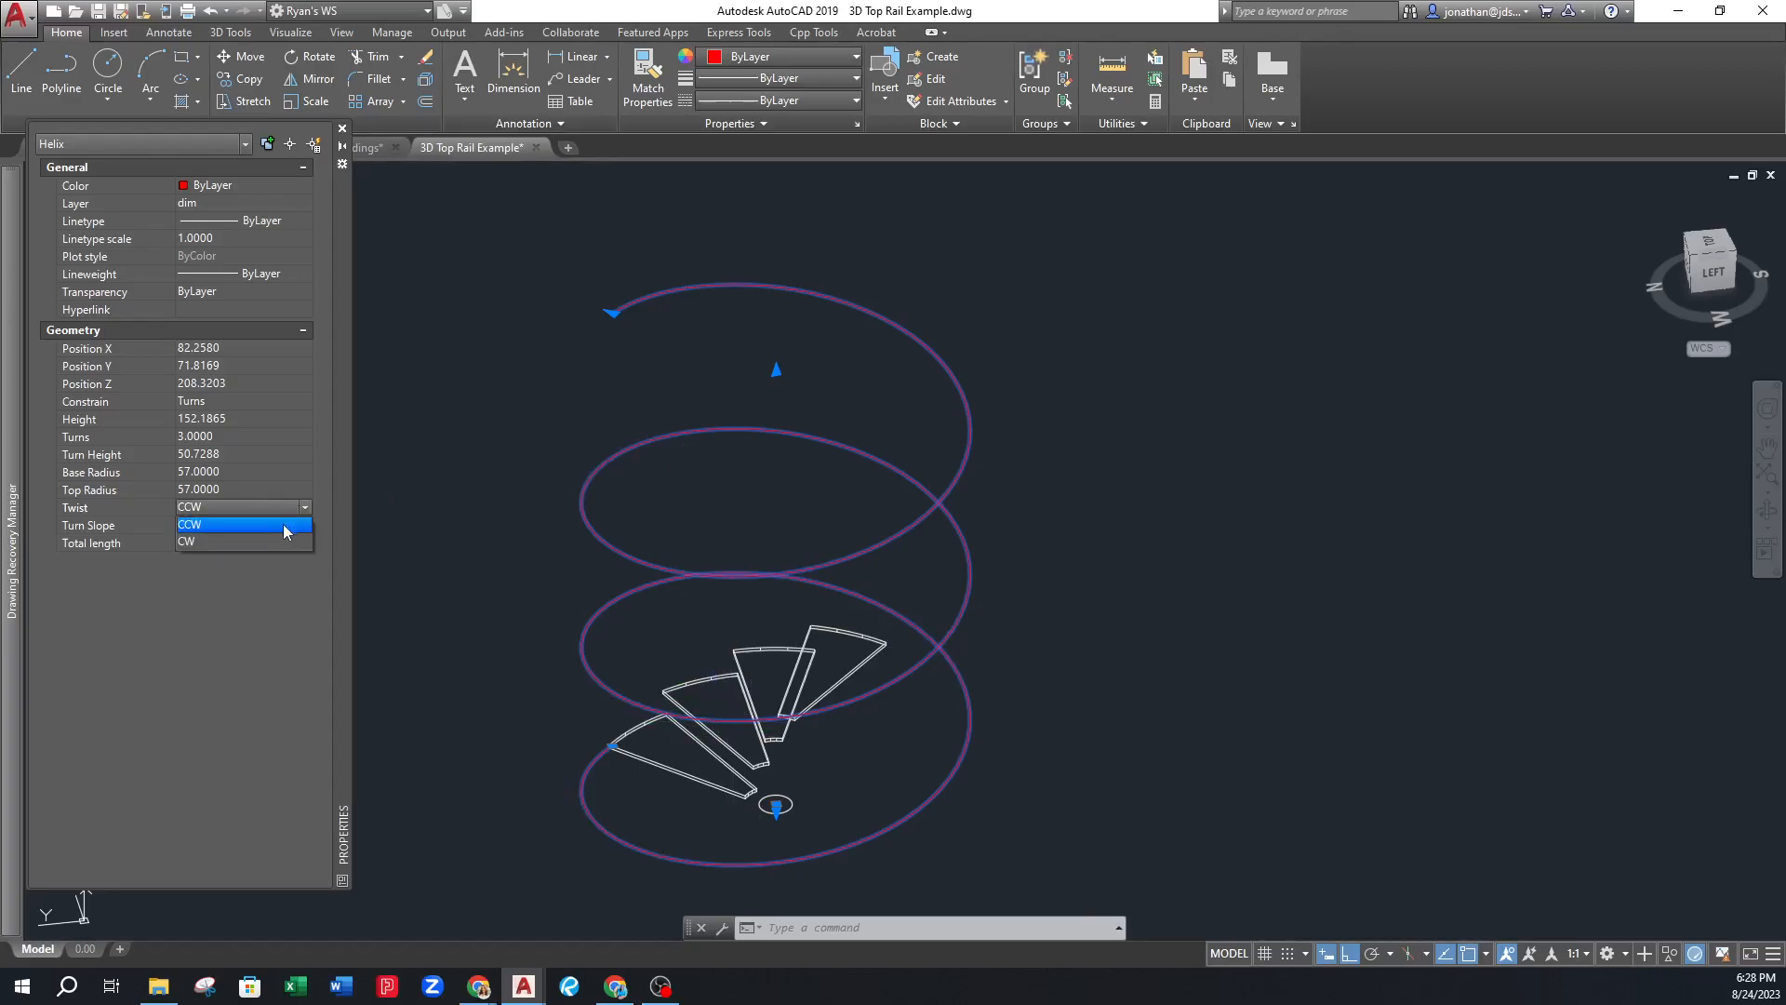
left_click(278, 539)
key("Escape")
middle_click_drag(851, 707, 879, 663, "shift")
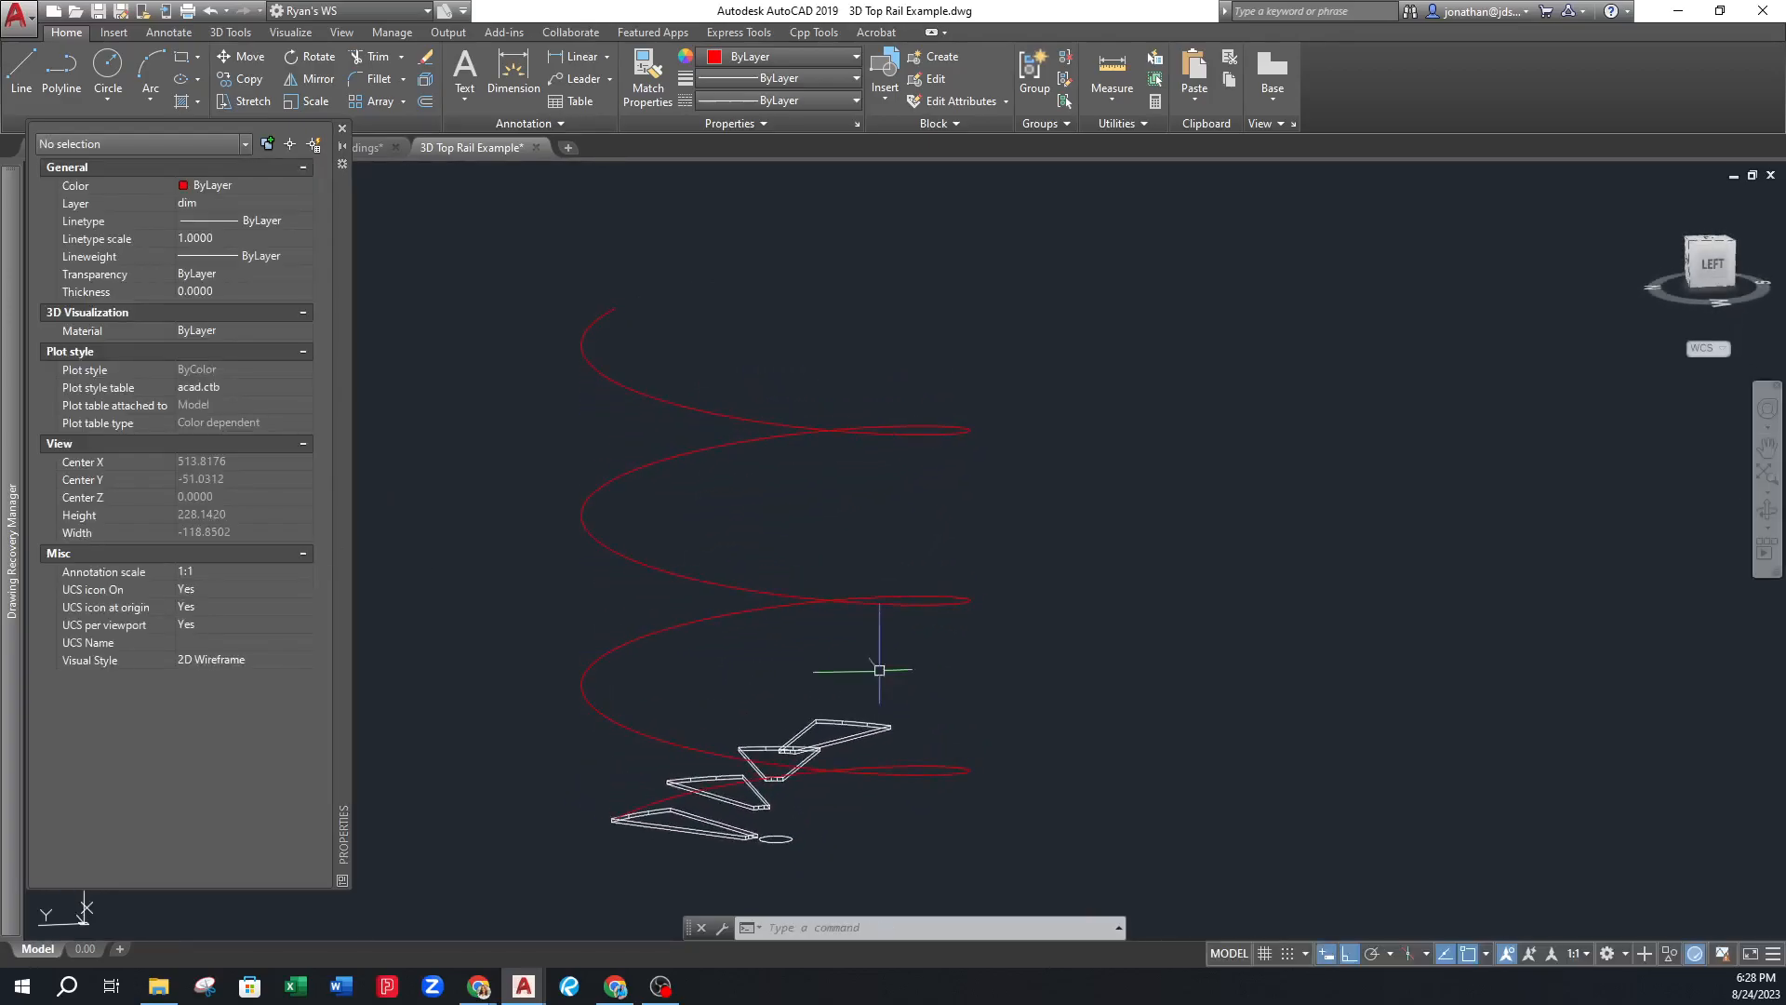
middle_click_drag(844, 771, 862, 676)
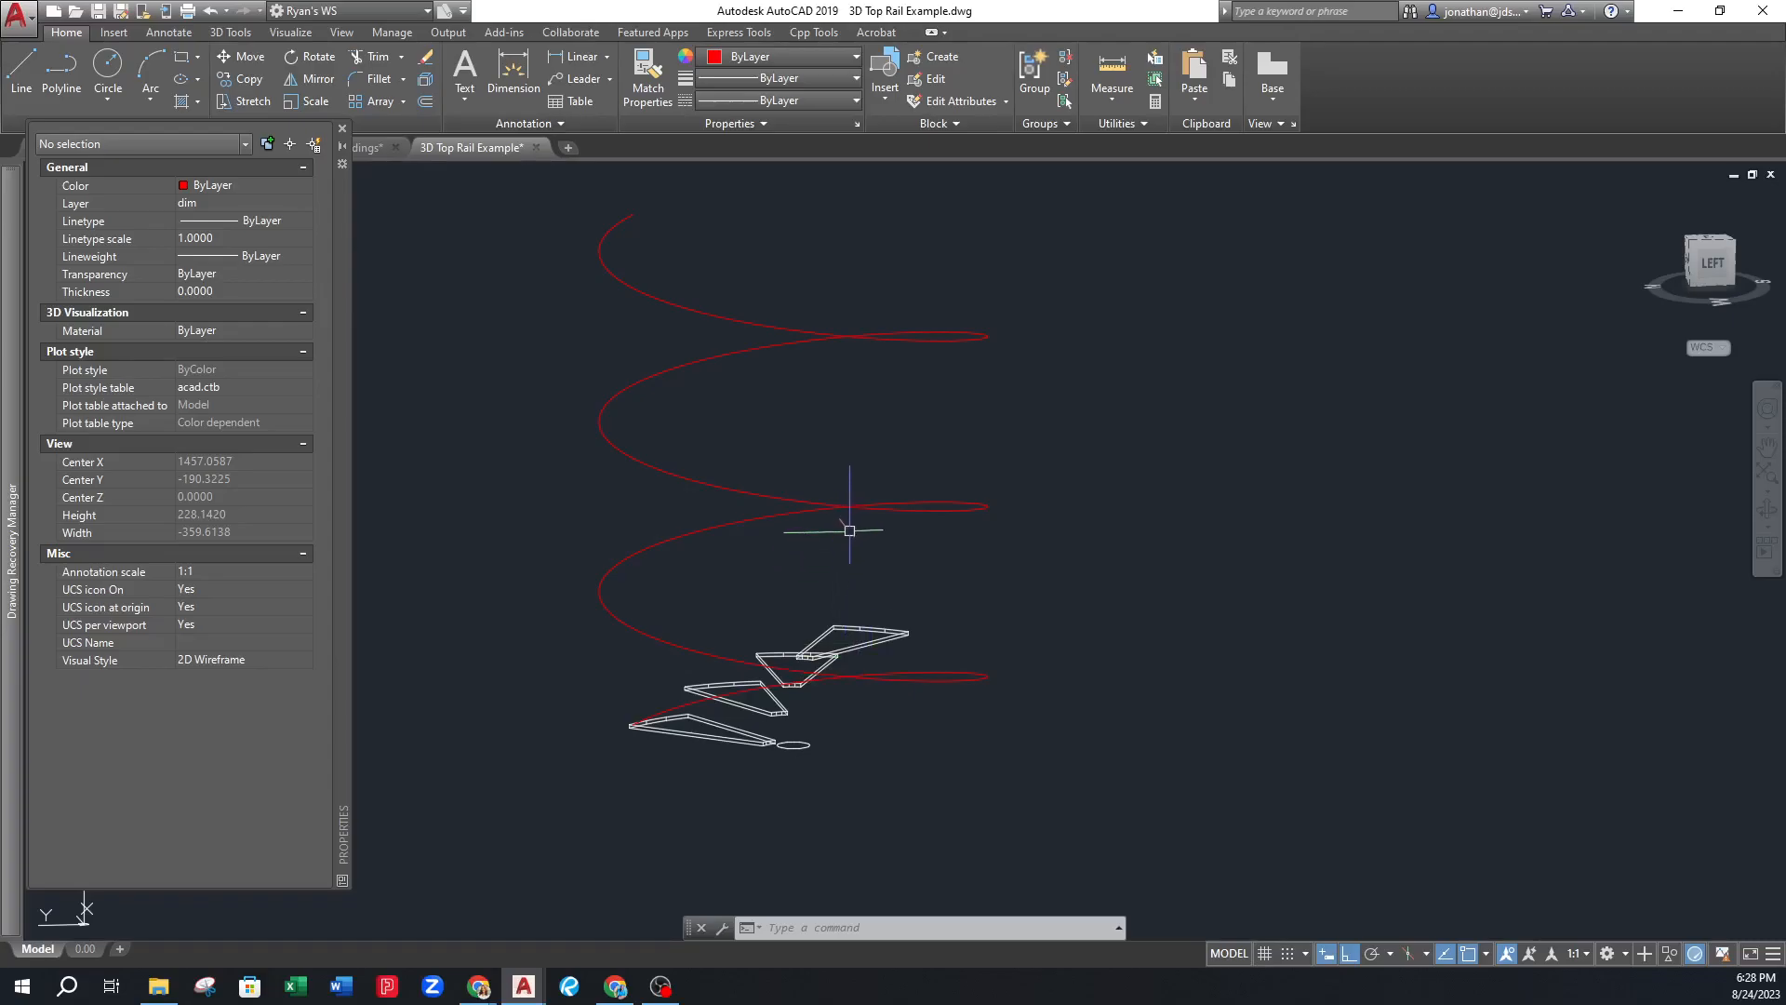
left_click(897, 584)
left_click(846, 499)
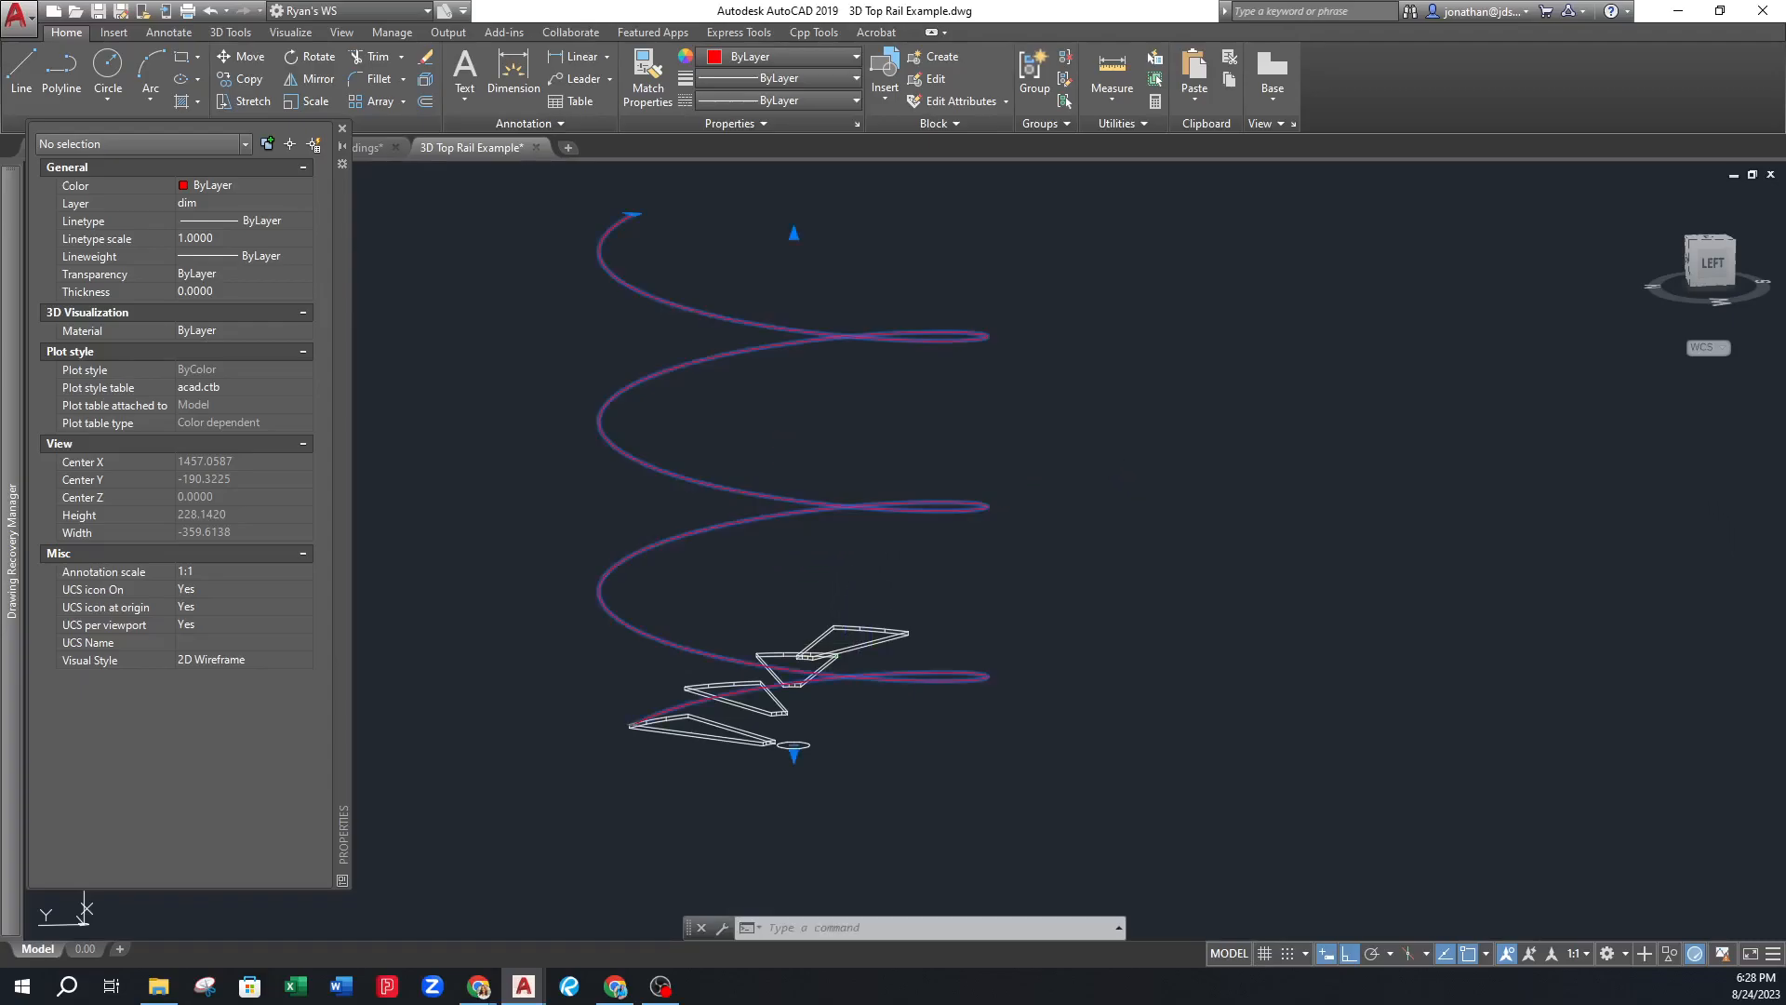
key("Escape")
key("Escape")
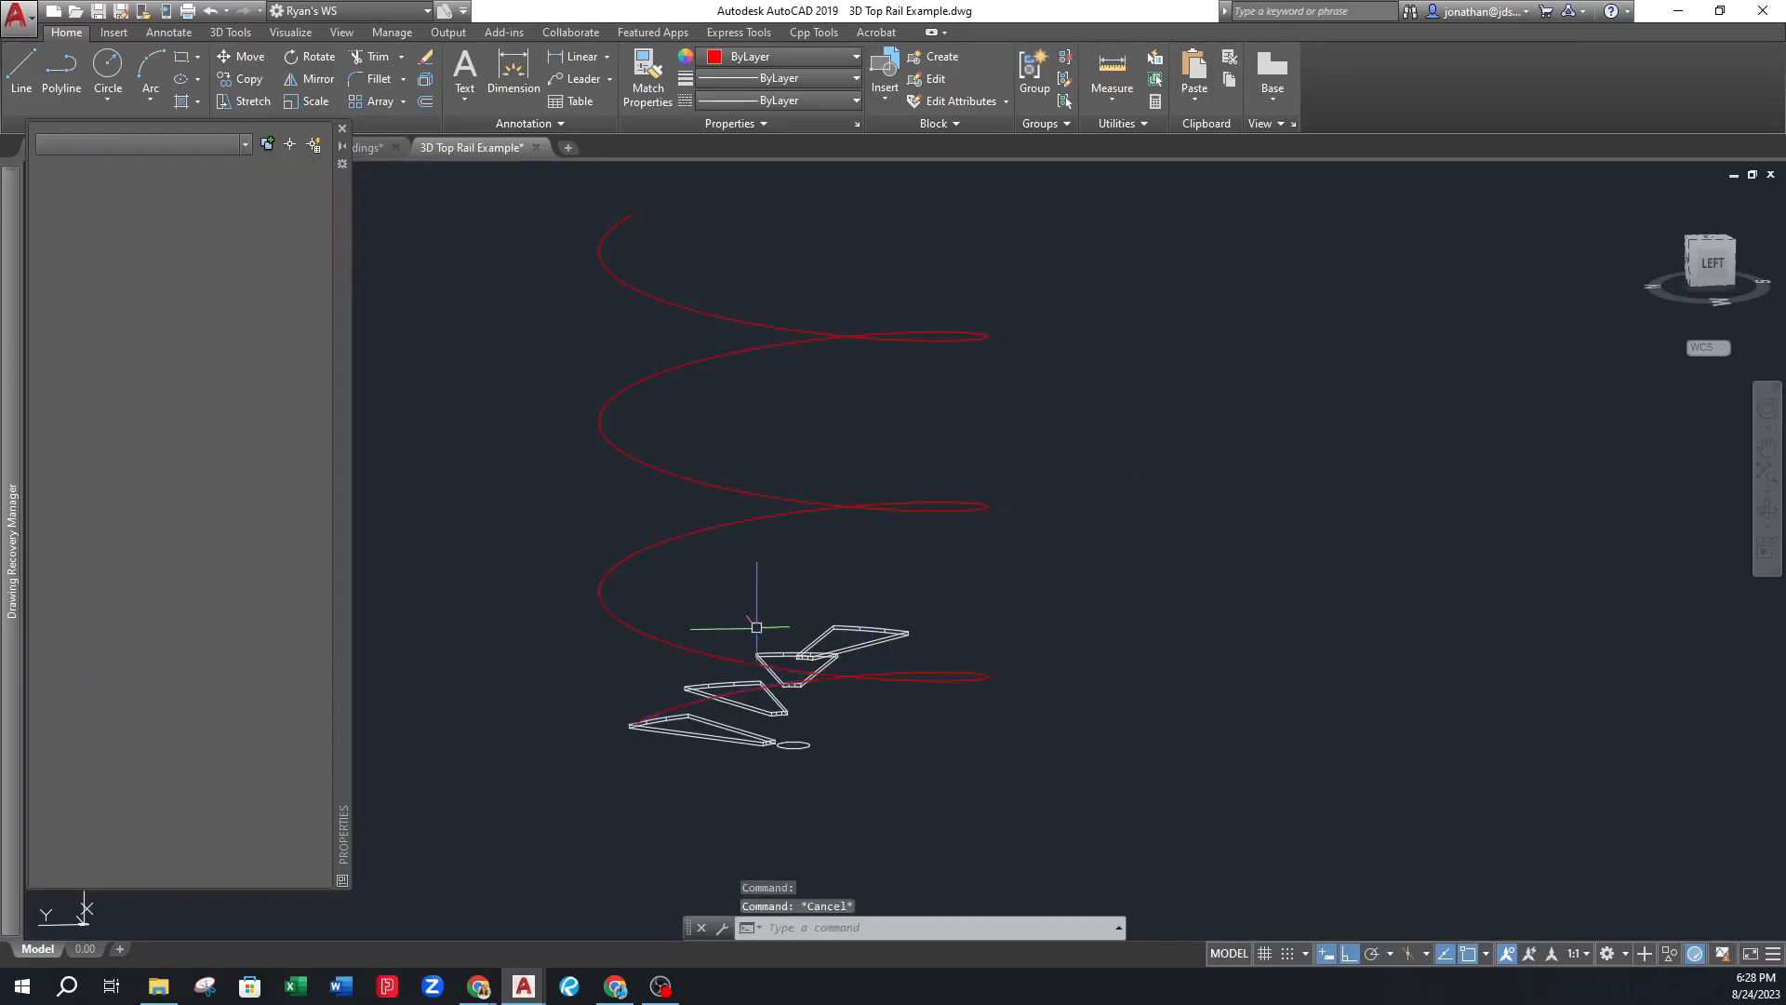
Open weight calculator.xlsx in Excel and enter 16 treads per 360-degree circle and a rise of 134.125 inches on the Spiral stair sheet
left_click(67, 986)
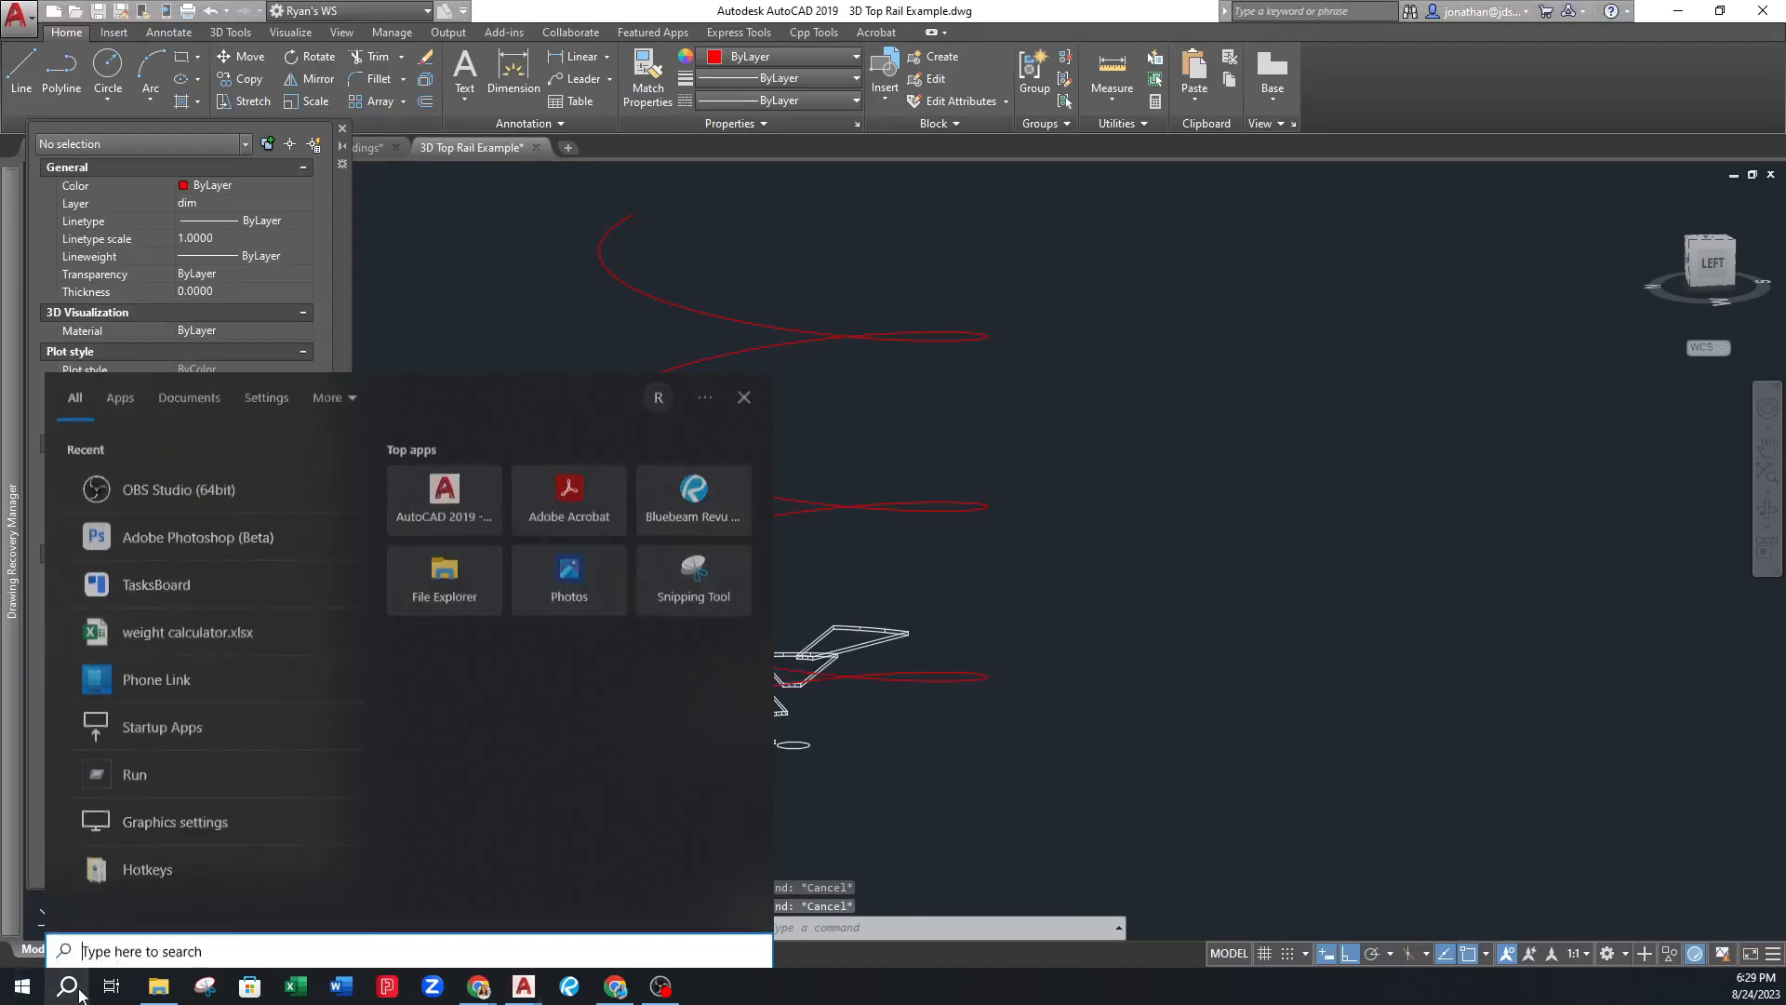
left_click(208, 627)
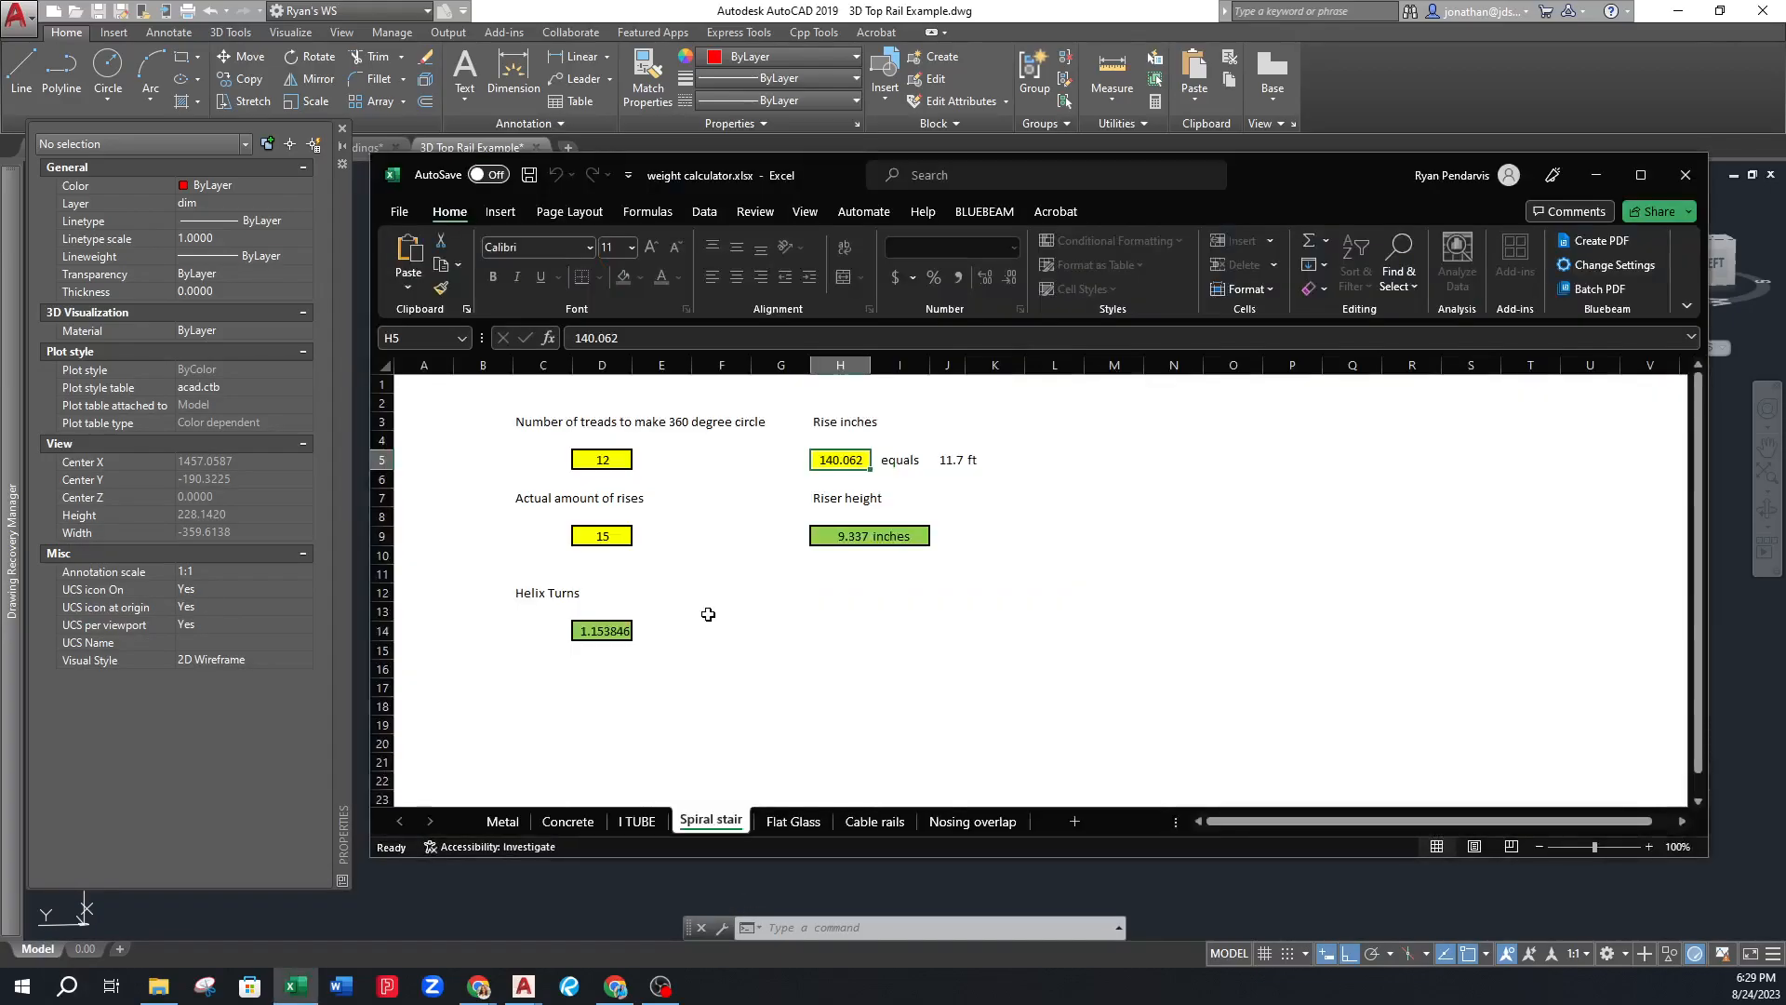
left_click(600, 460)
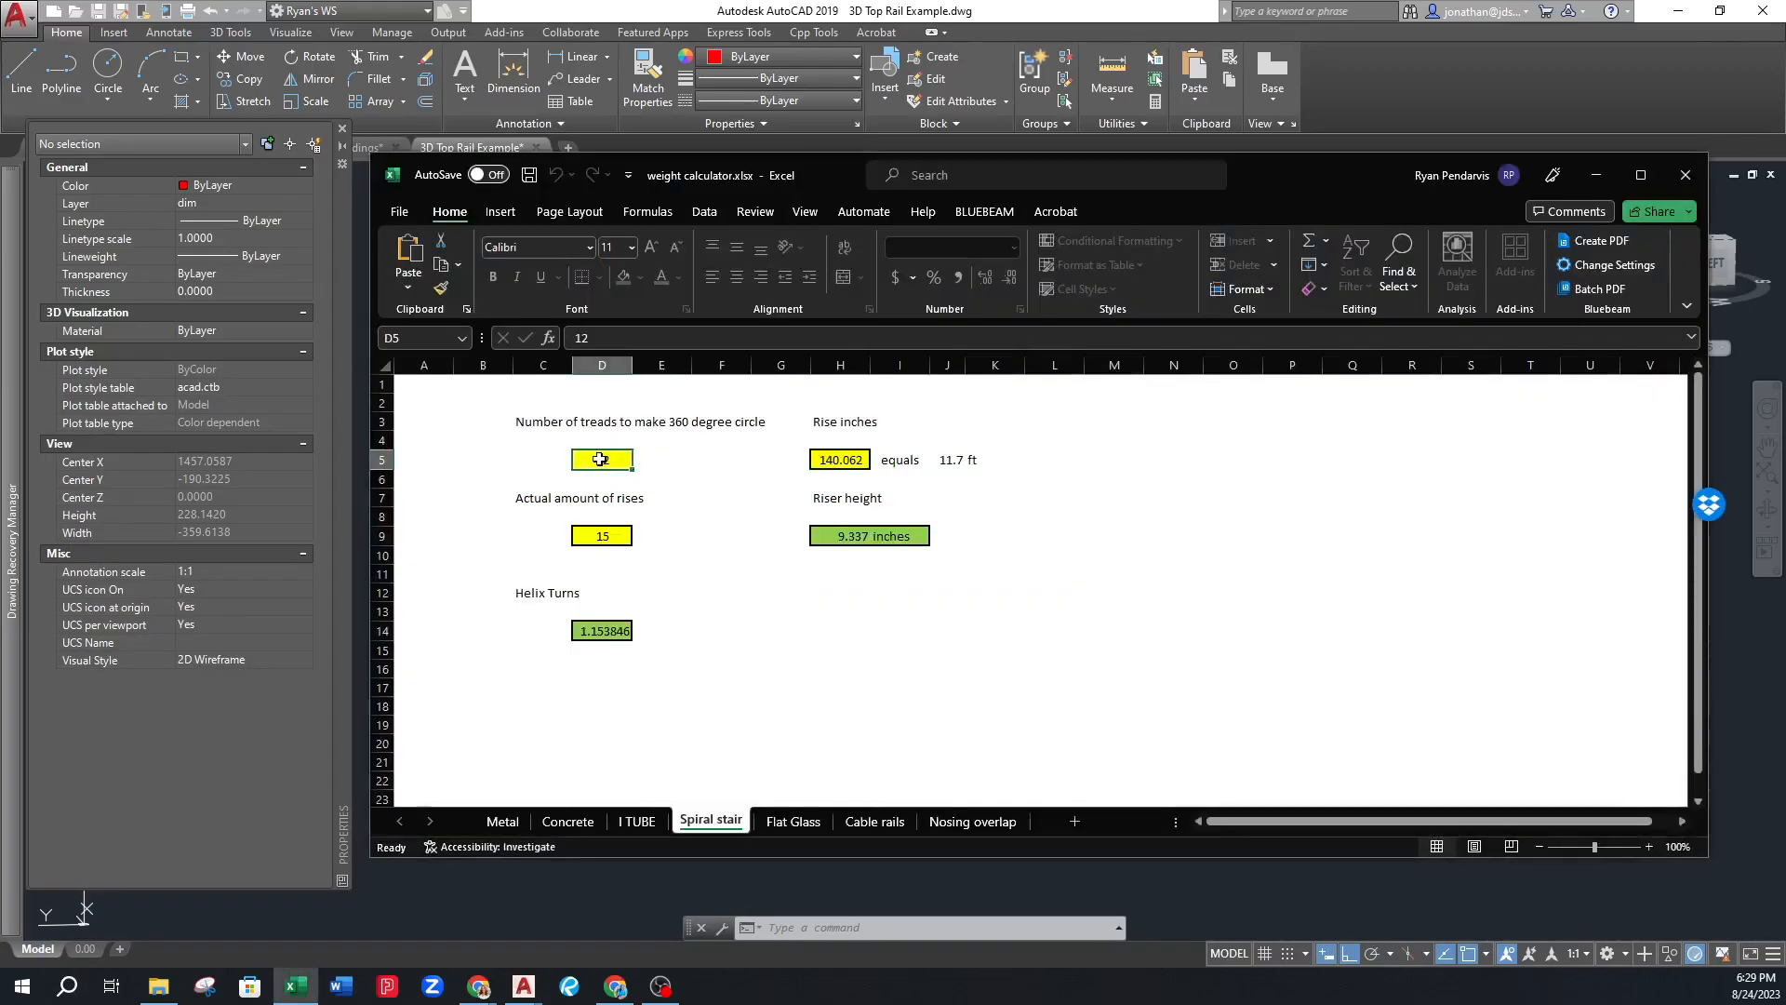
type("16")
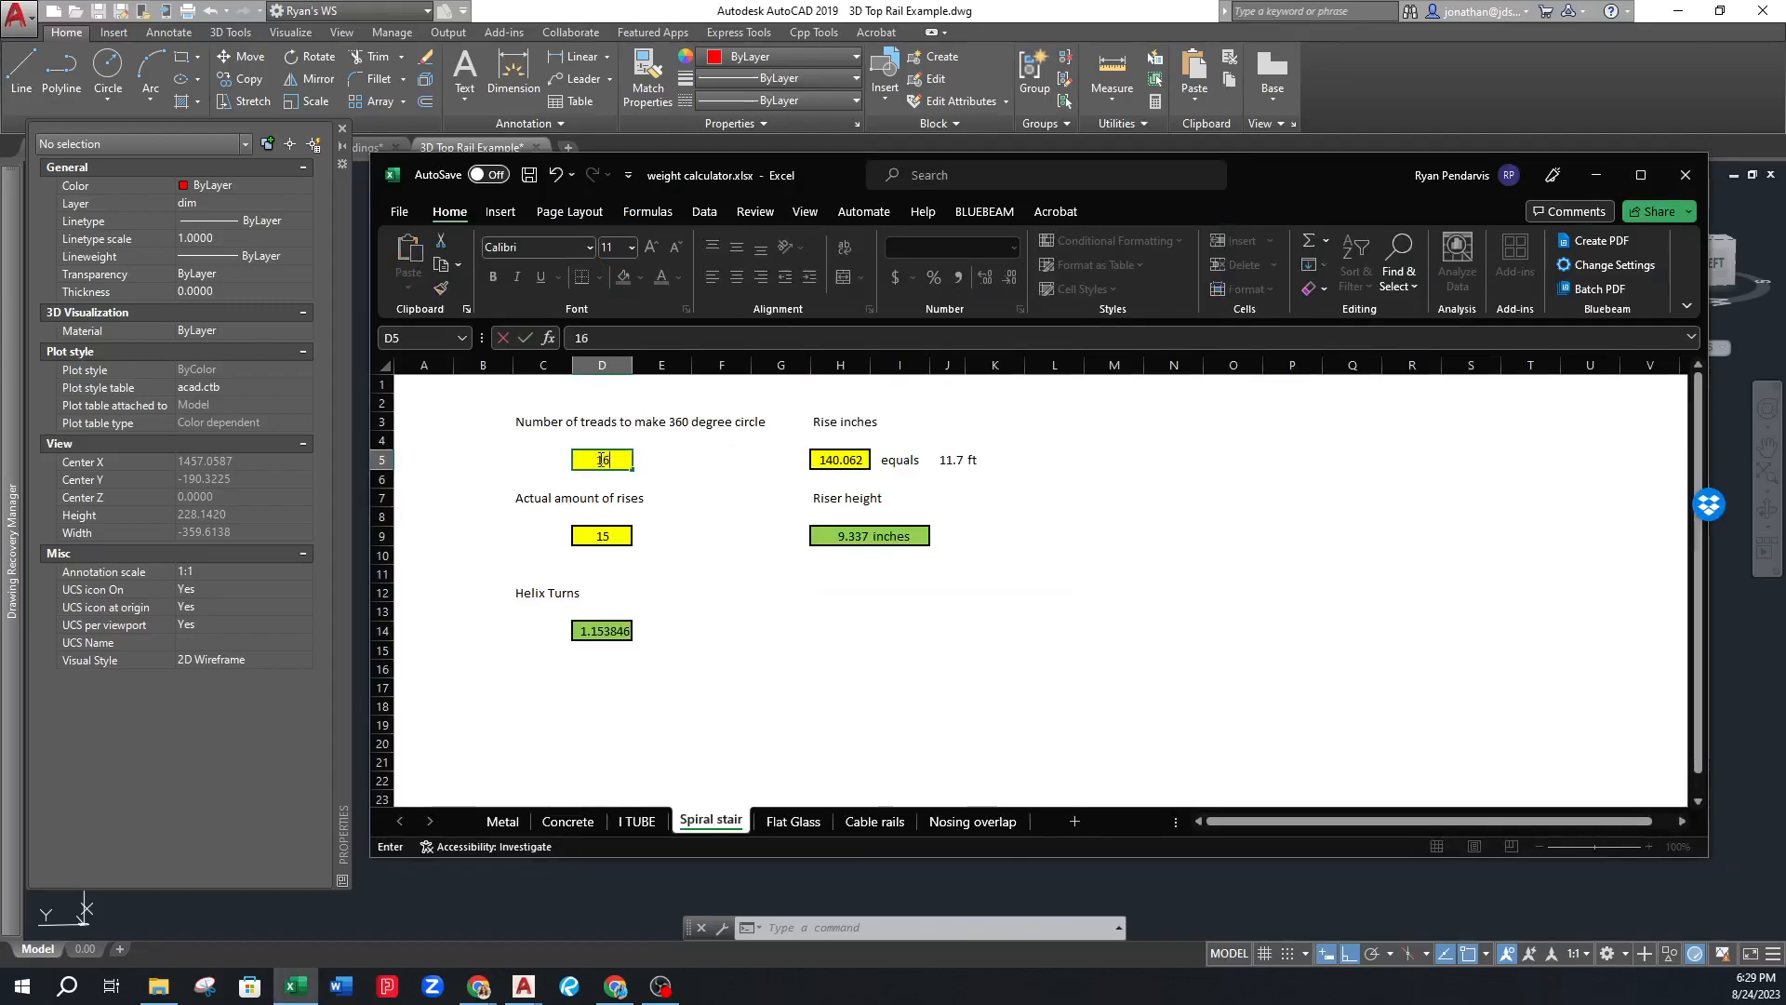
key("Tab")
type("1")
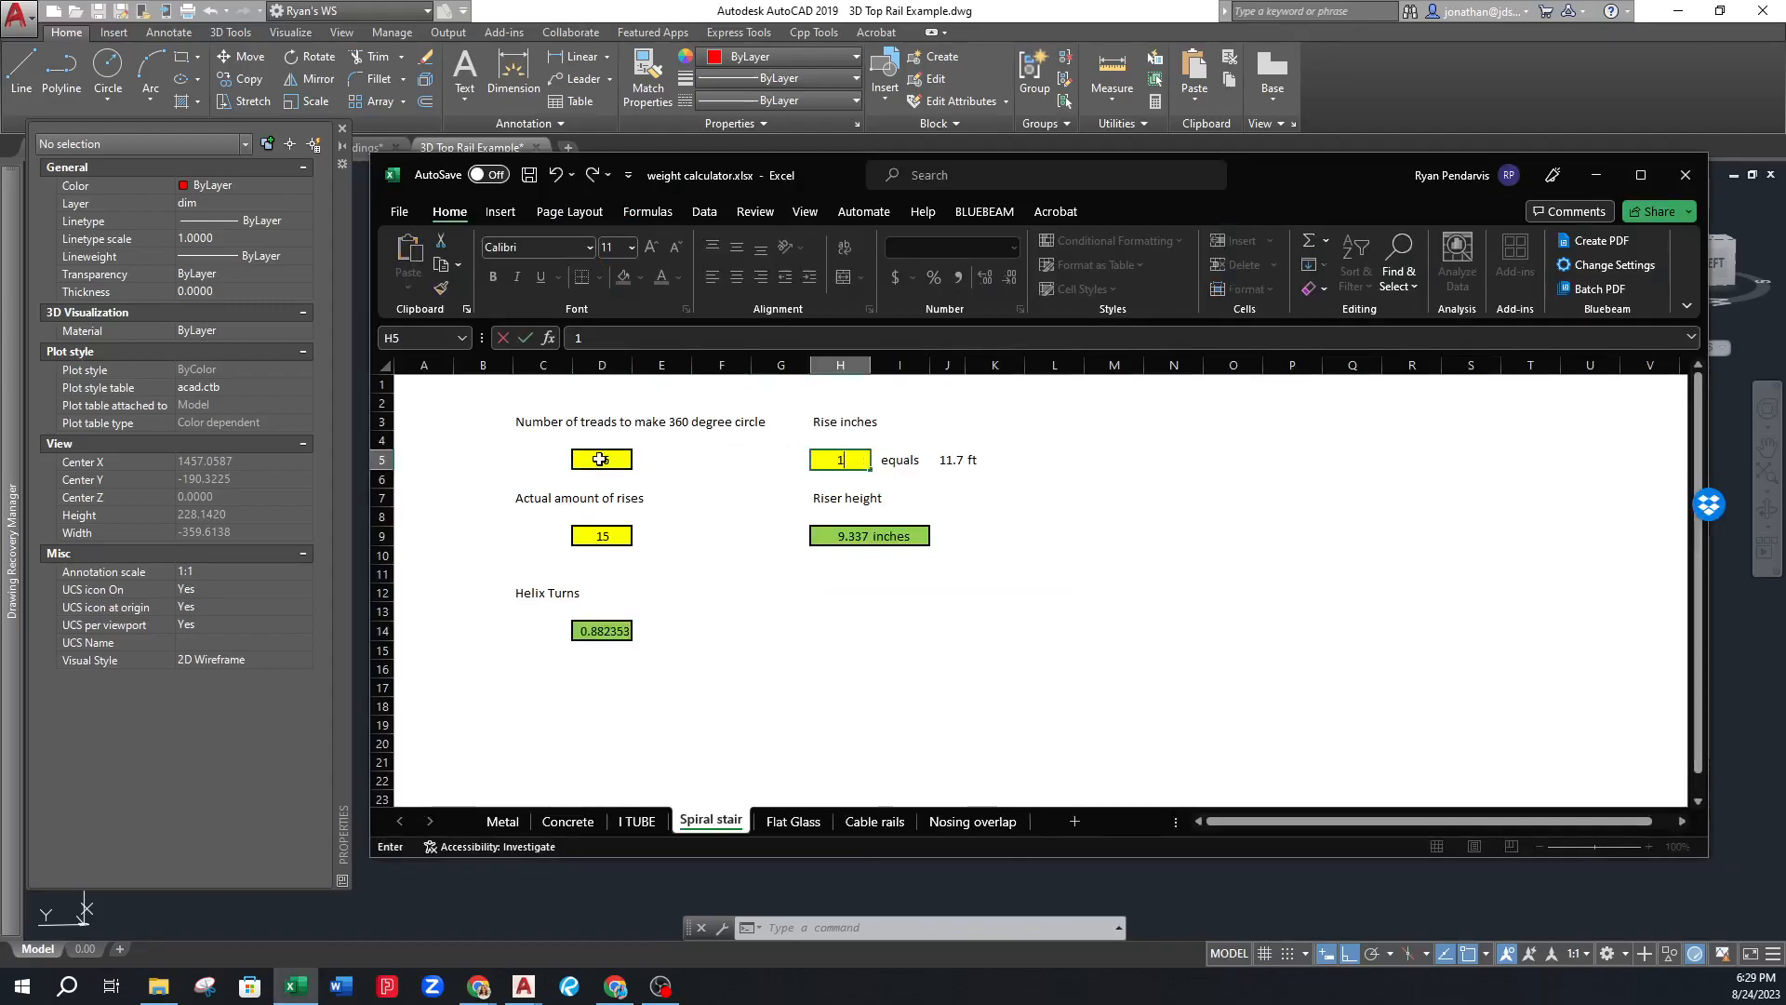
type("34.125")
key("Tab")
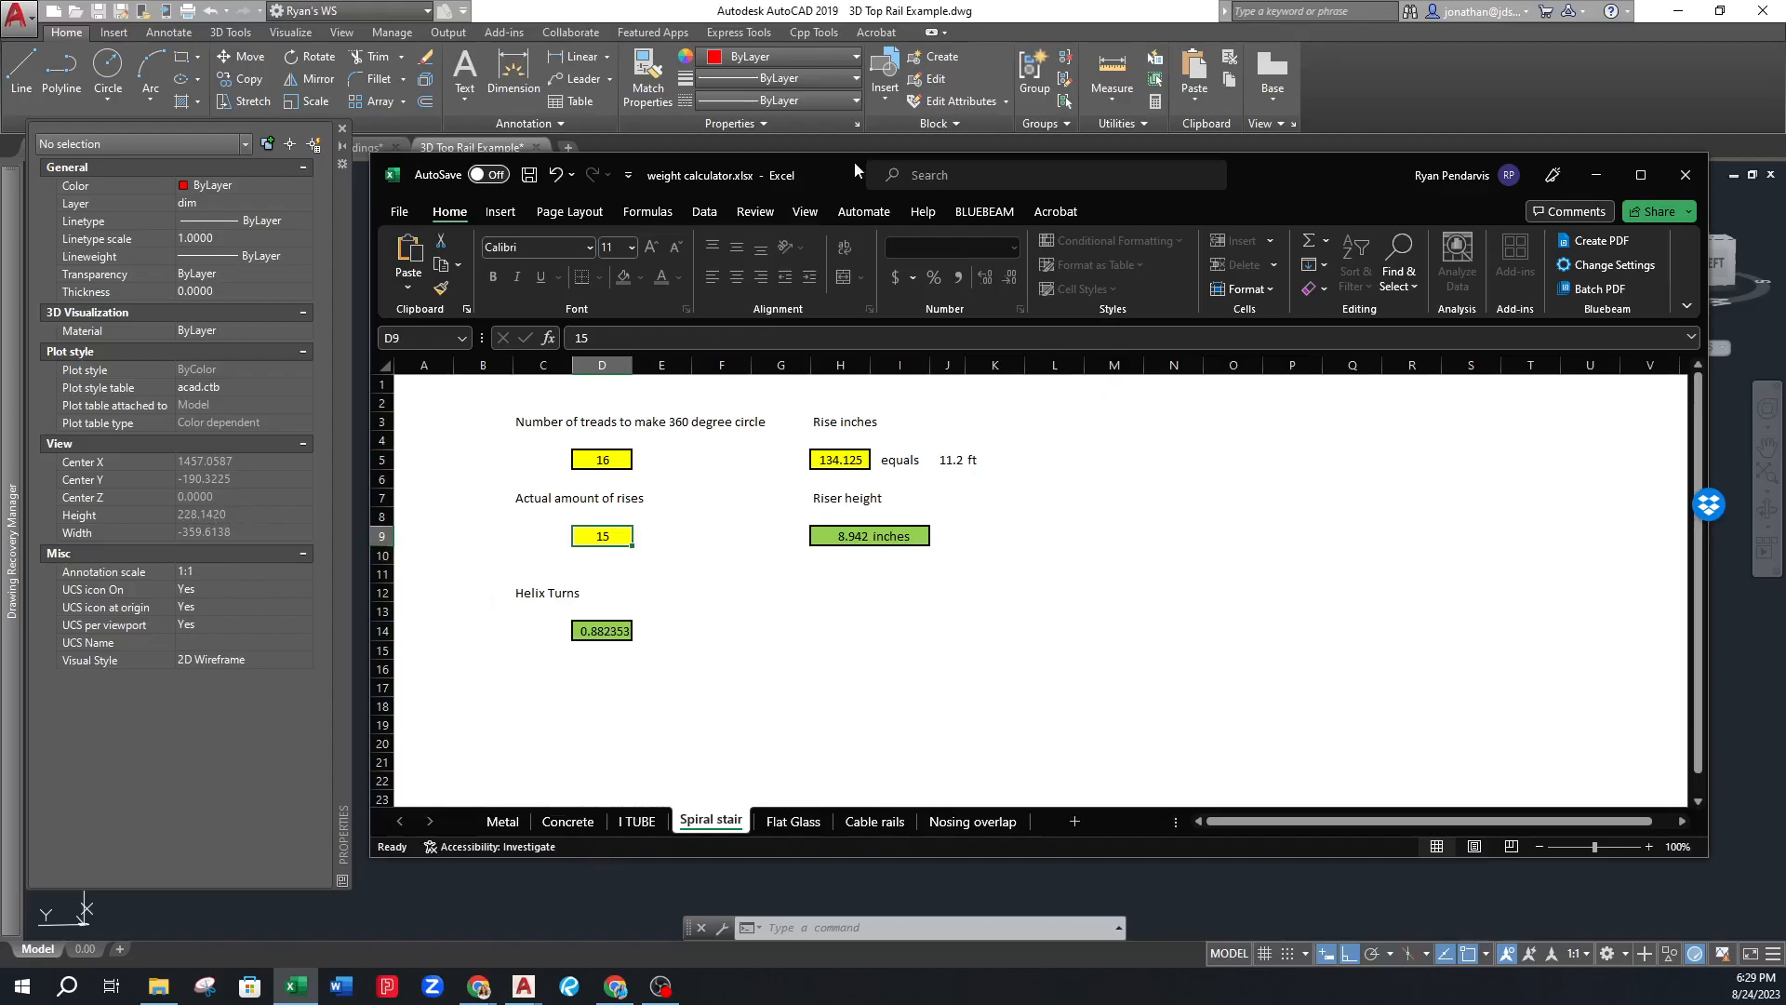
mouse_move(1311, 186)
left_mouse_down()
mouse_move(1518, 233)
mouse_move(1627, 228)
mouse_move(0, 251)
mouse_move(693, 290)
mouse_move(1579, 289)
mouse_move(1666, 306)
left_mouse_up()
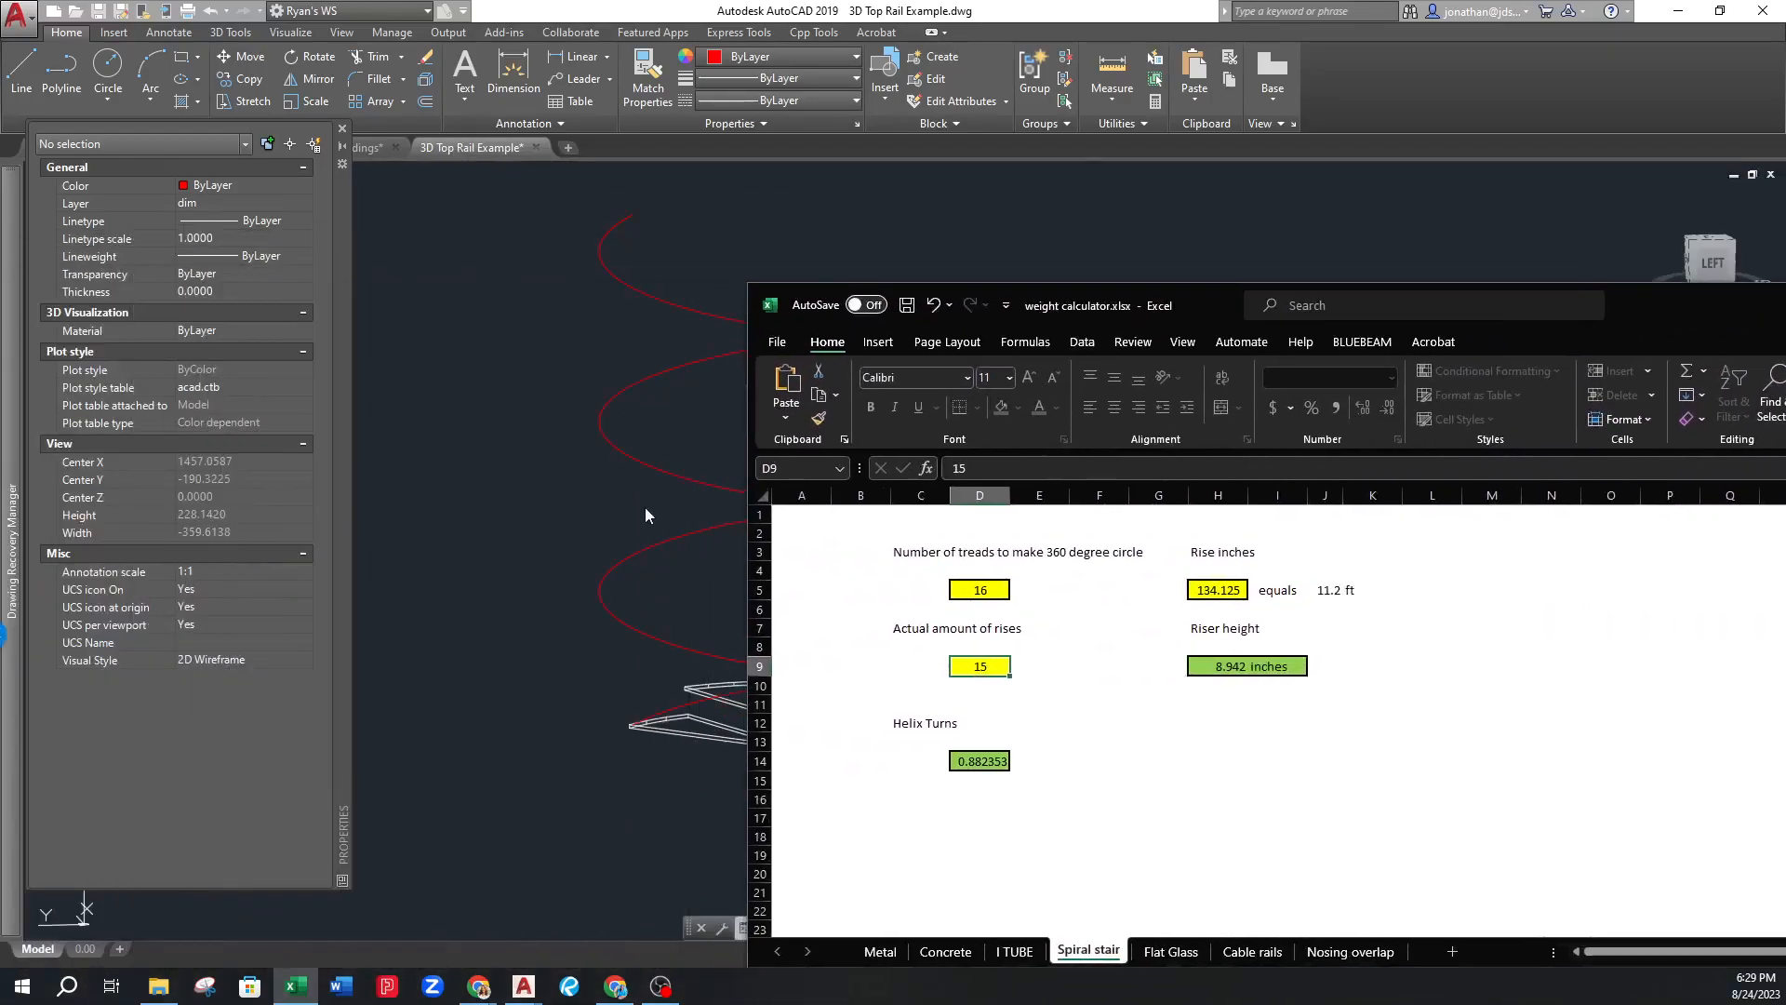
Back in AutoCAD, set the helix's number of turns to .882353, taken from the spreadsheet's Helix Turns result
left_click(647, 514)
left_click(630, 498)
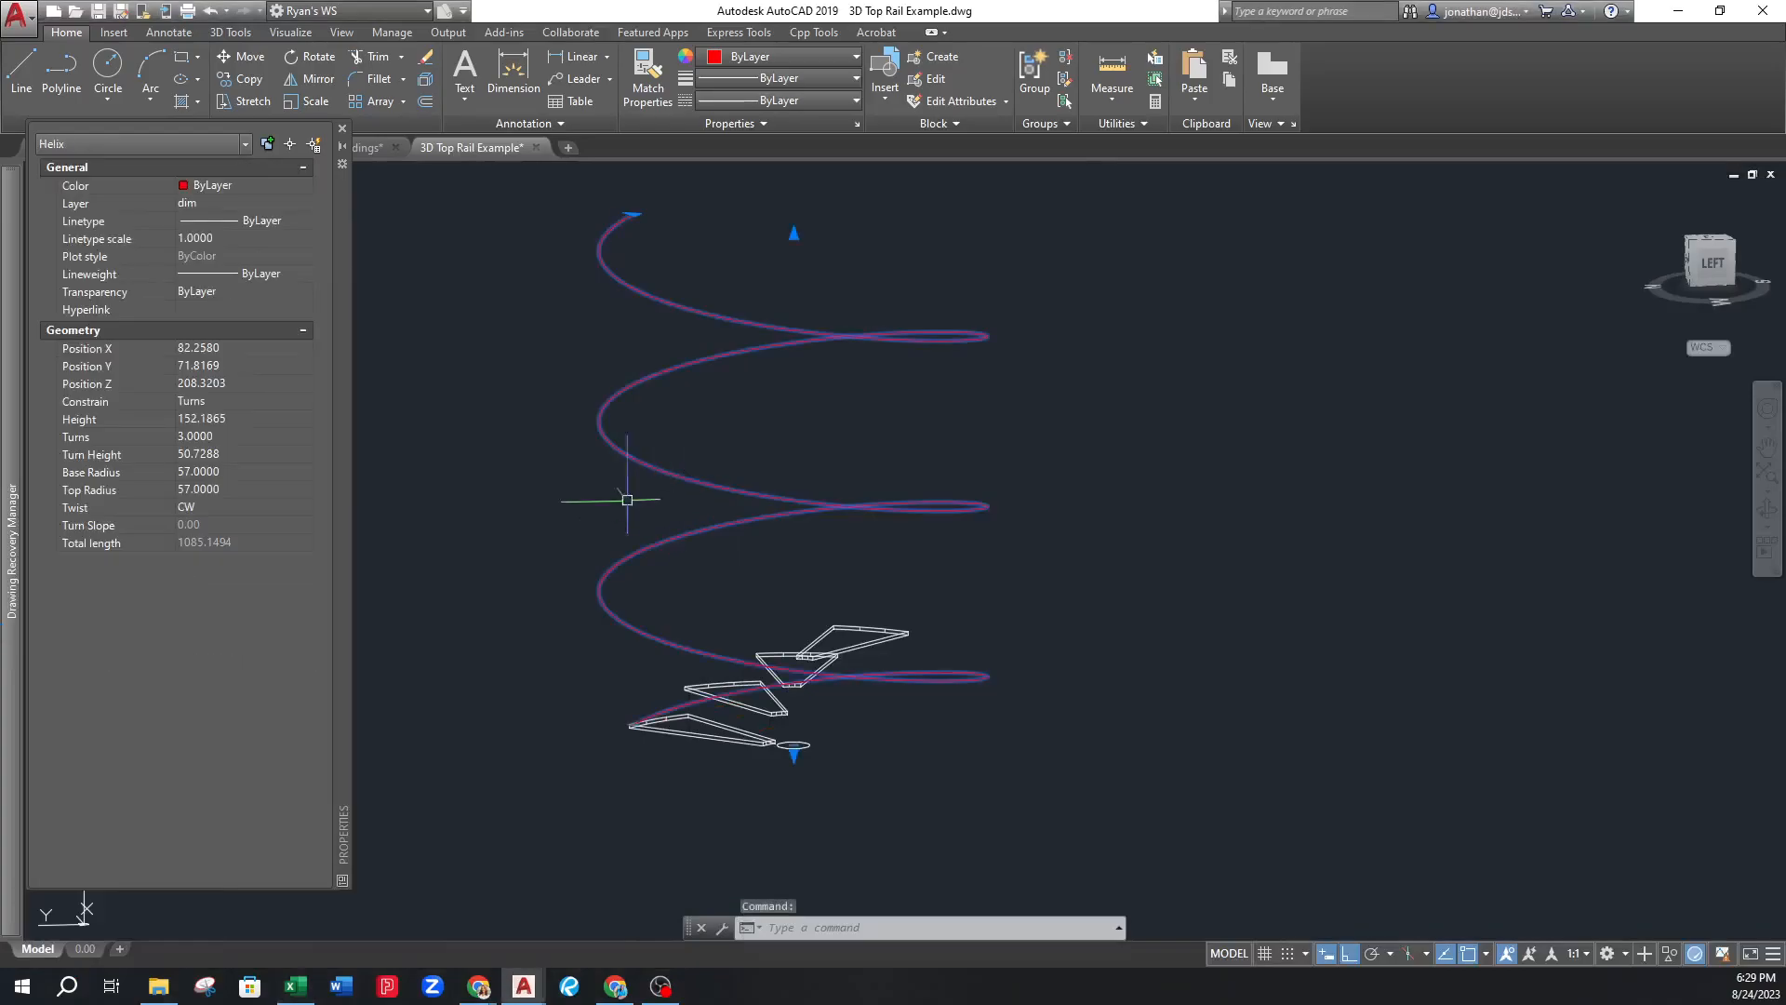
left_click(209, 435)
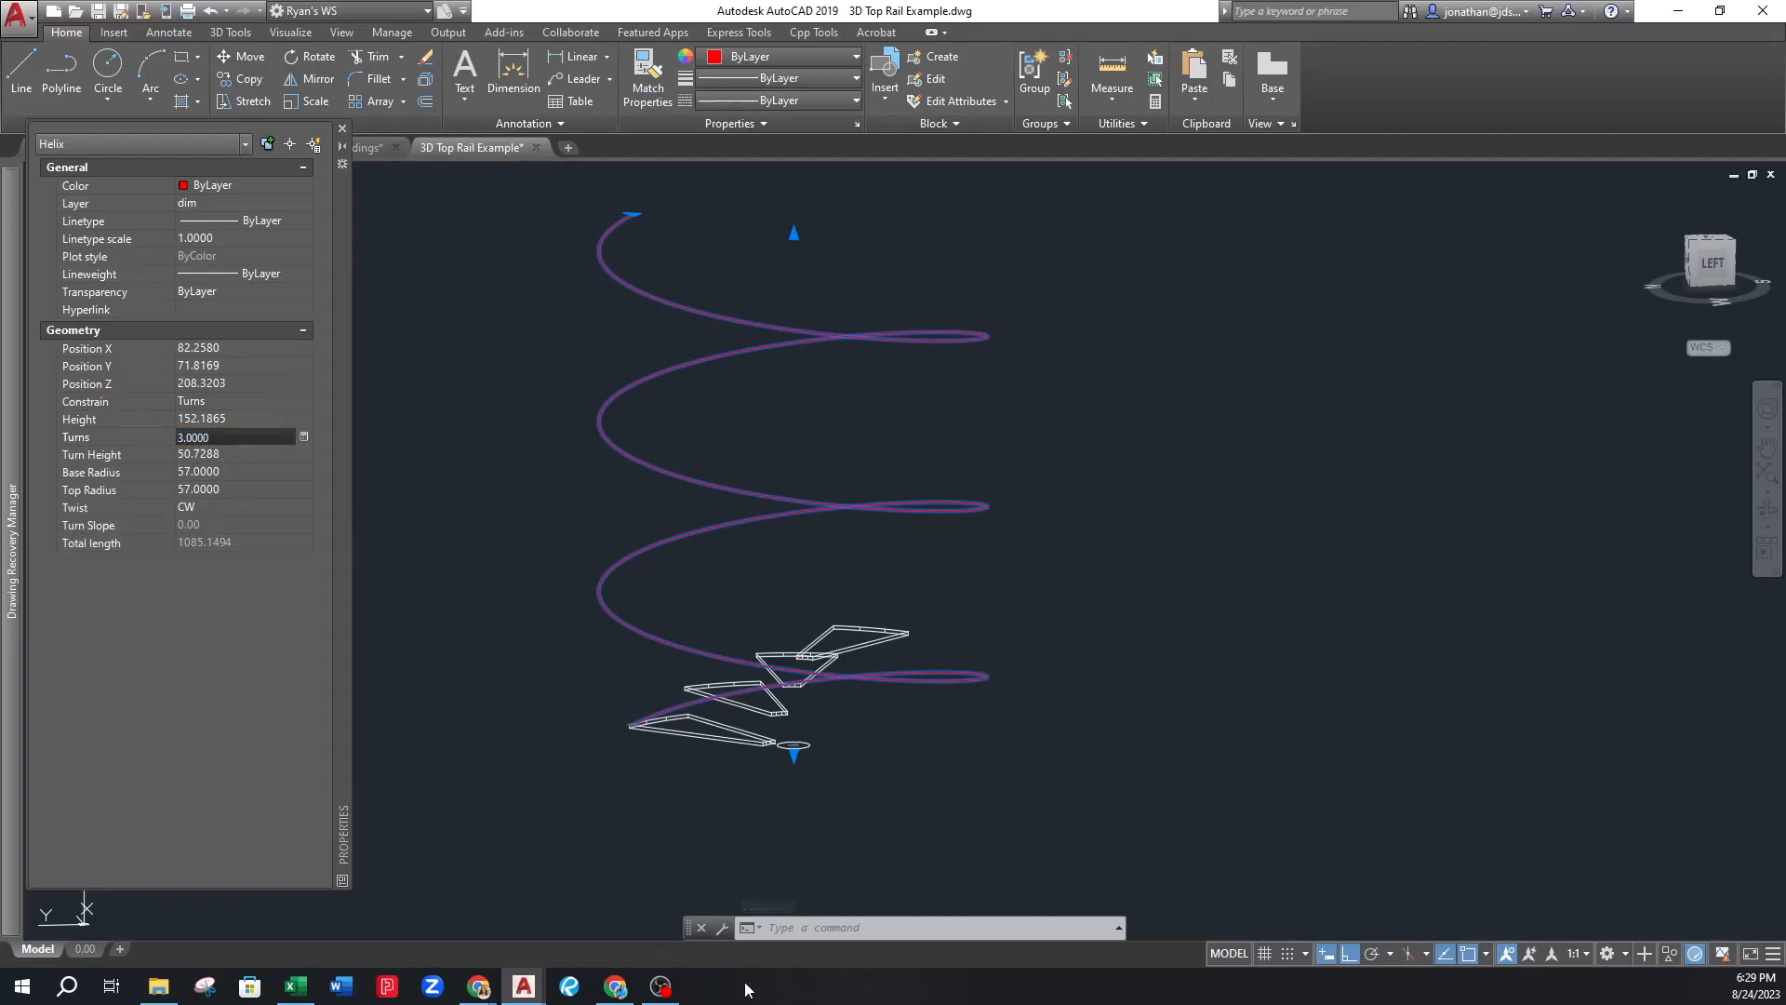
left_click(250, 986)
left_click(1627, 19)
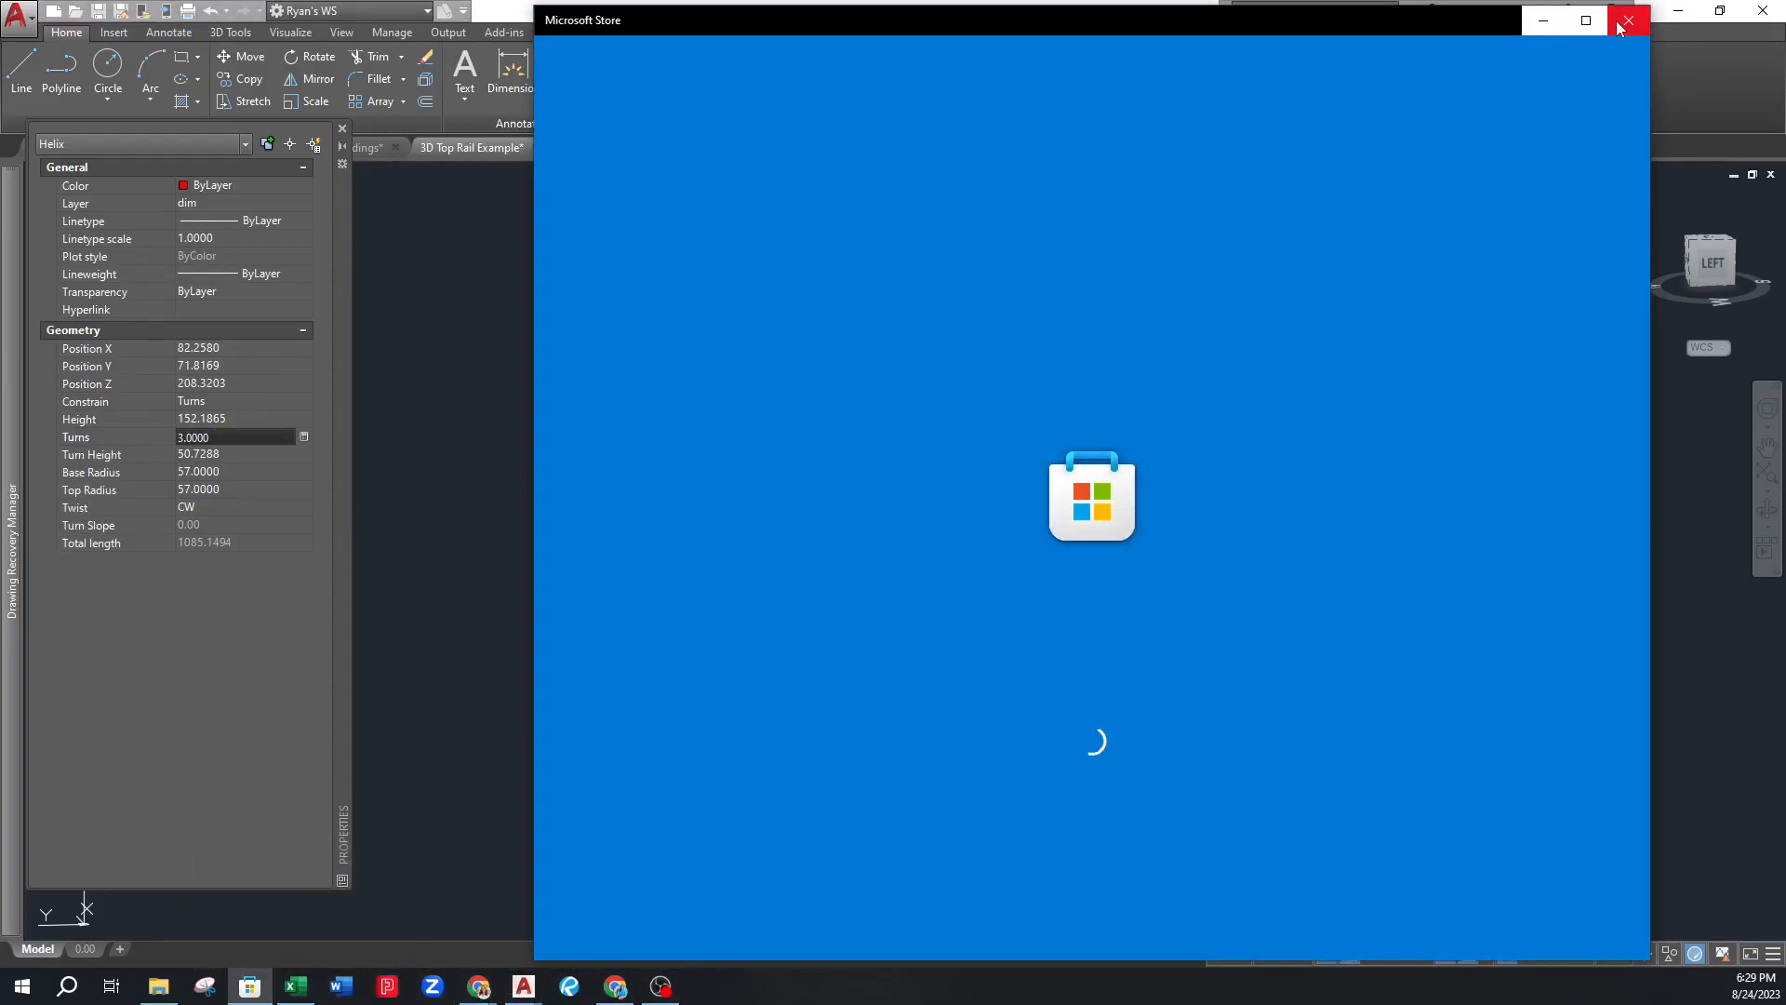
left_click(296, 986)
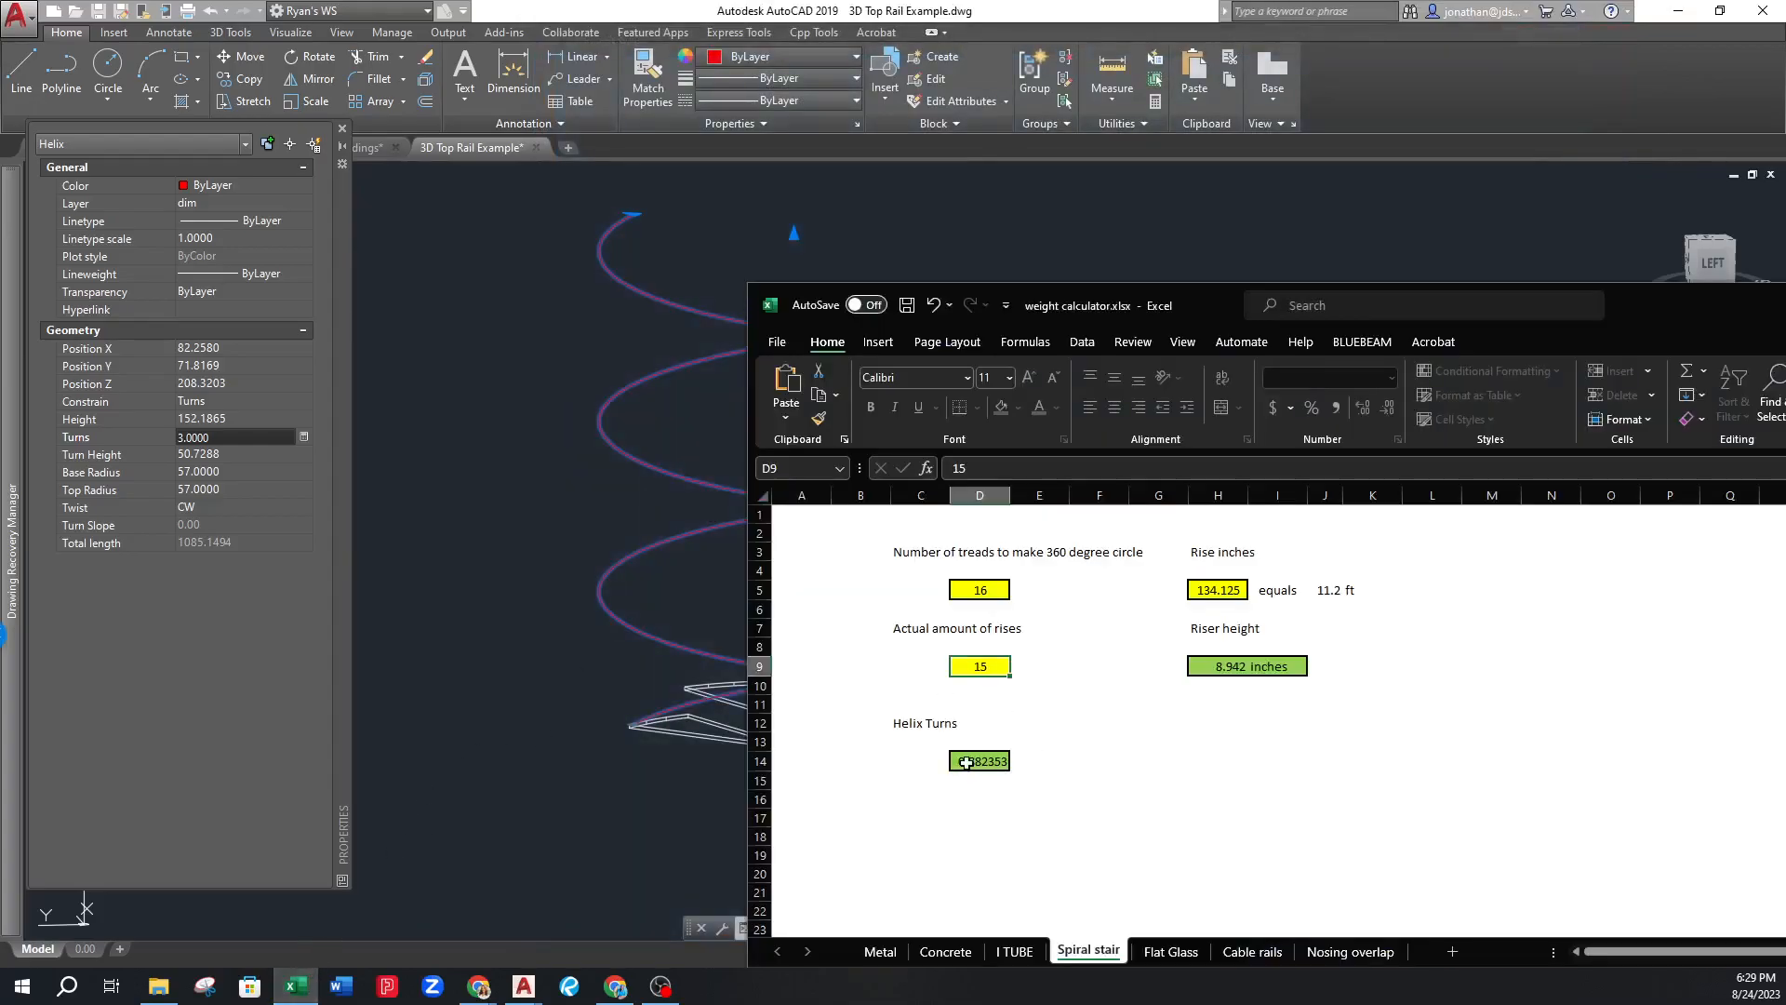
left_click(633, 535)
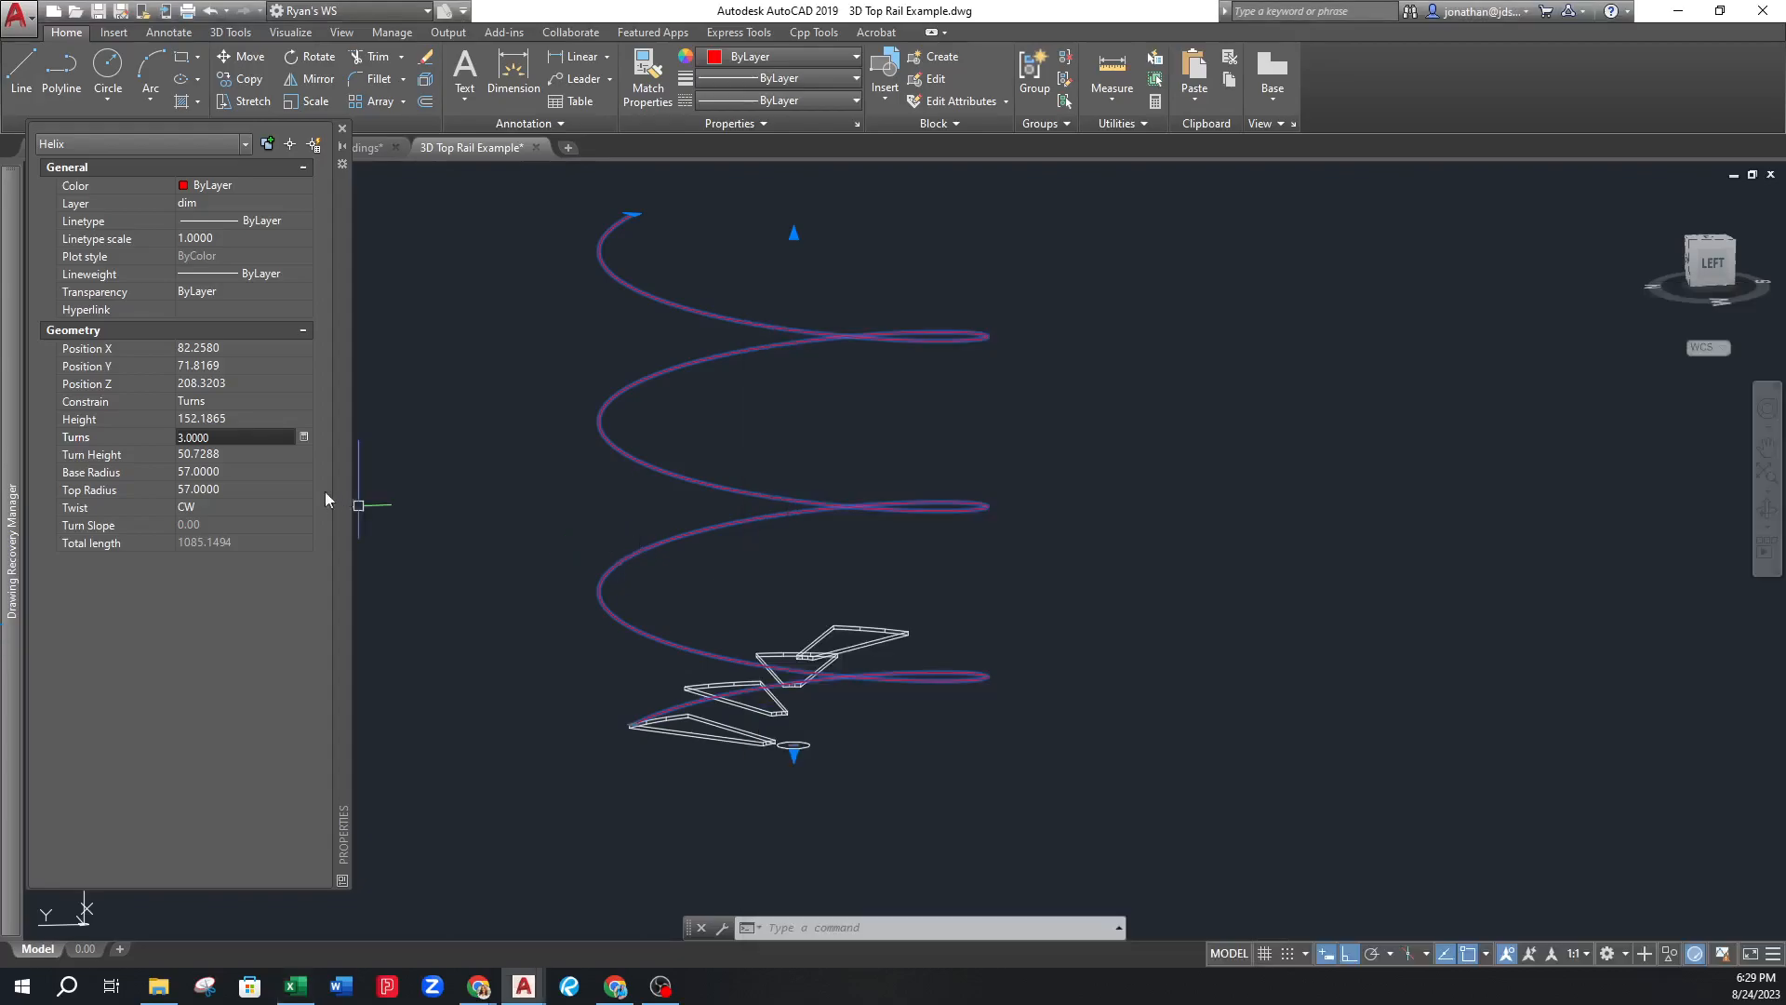
double_click(215, 436)
type(".882")
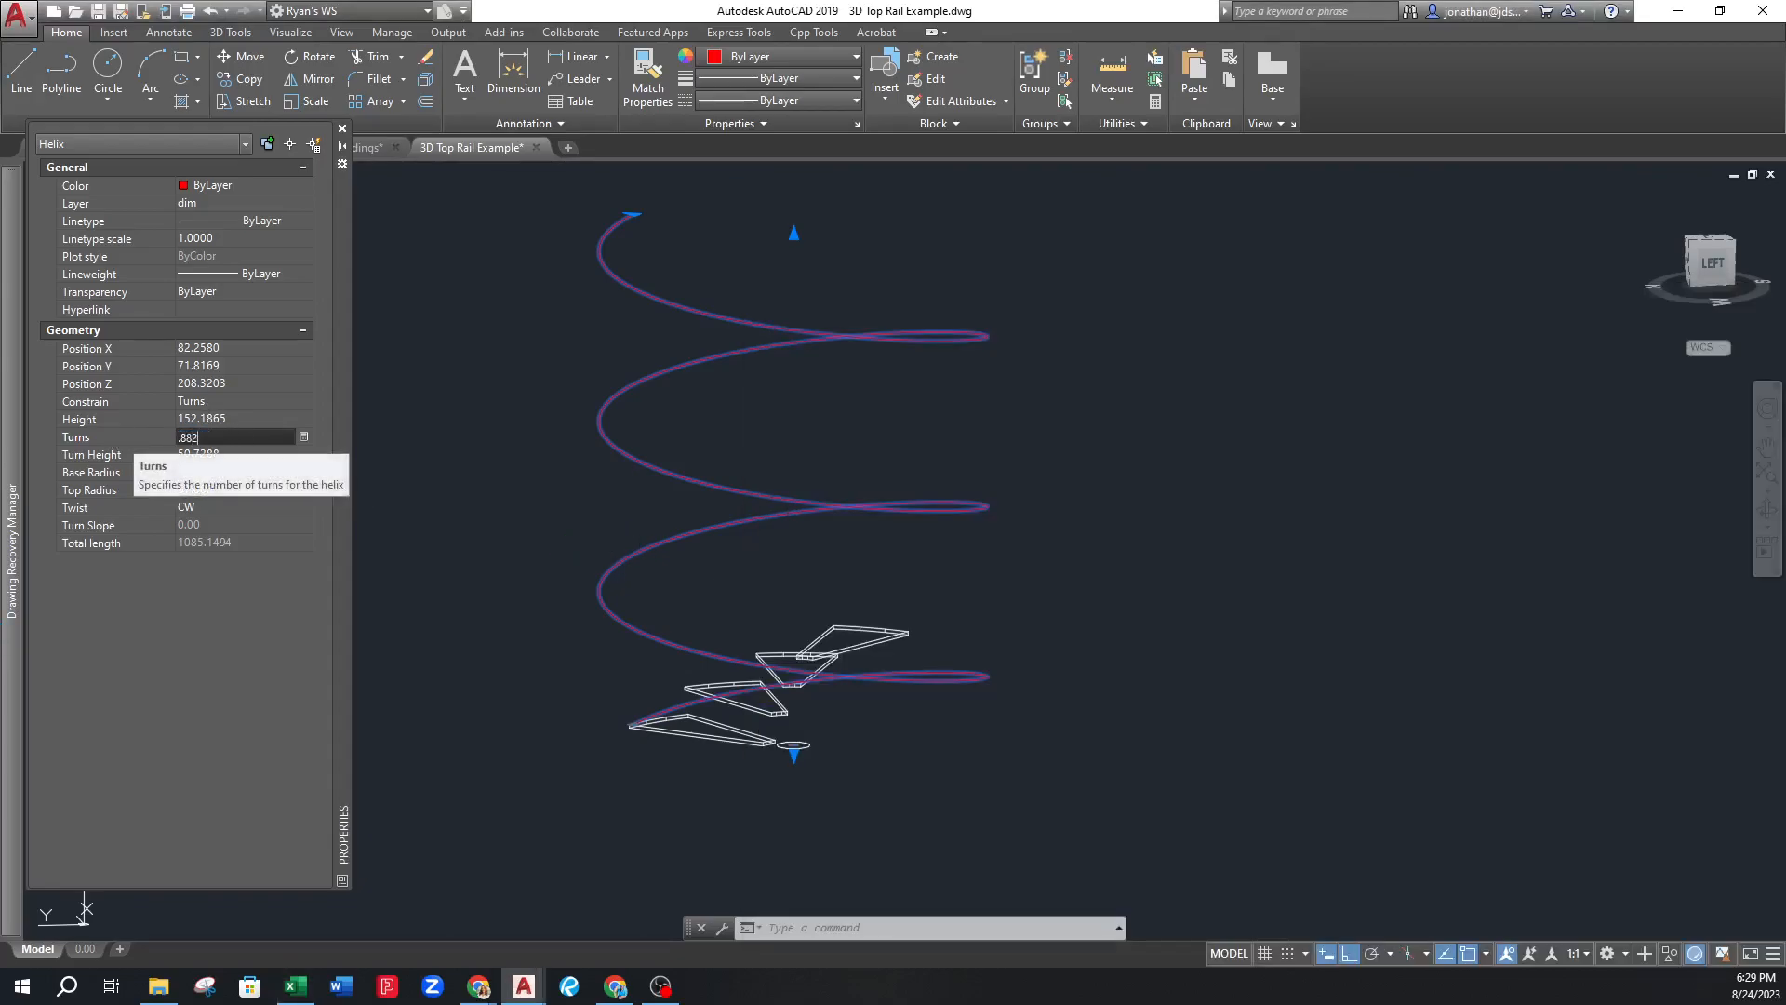
type("353")
key("Return")
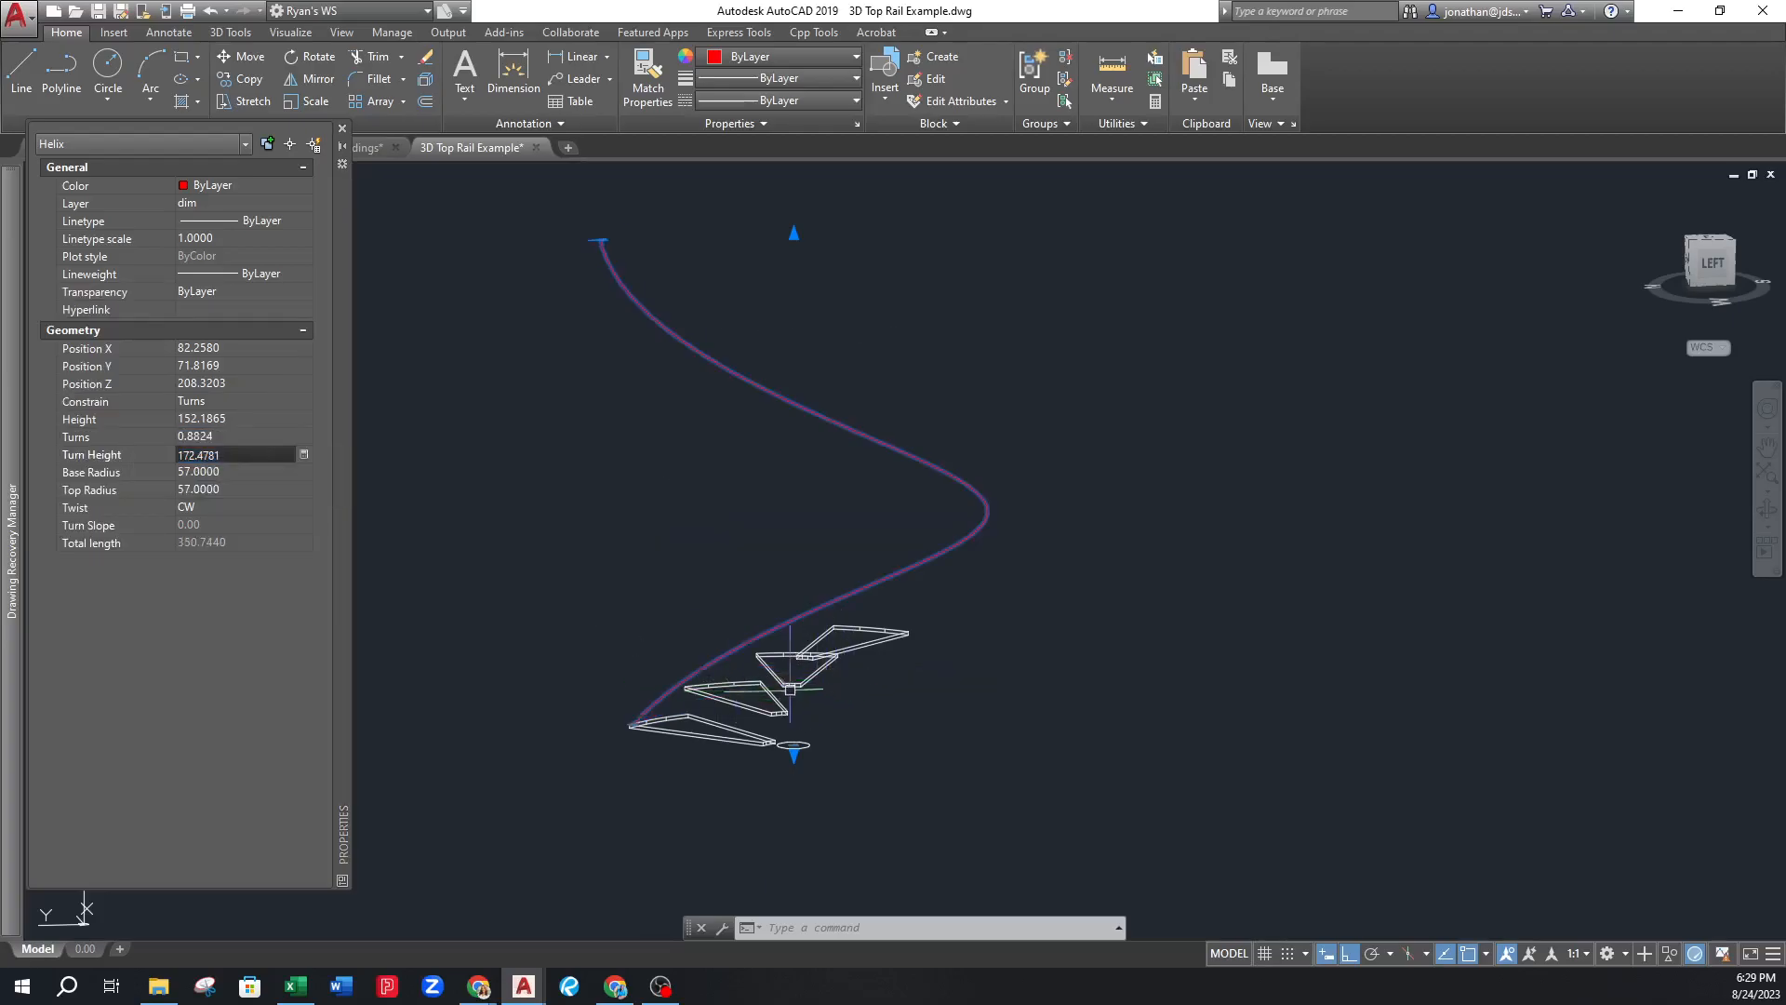
Set the helix's height to 118
scroll(790, 617, "up", 2)
key("Escape")
middle_click_drag(790, 601, 809, 610, "shift")
left_click(809, 600)
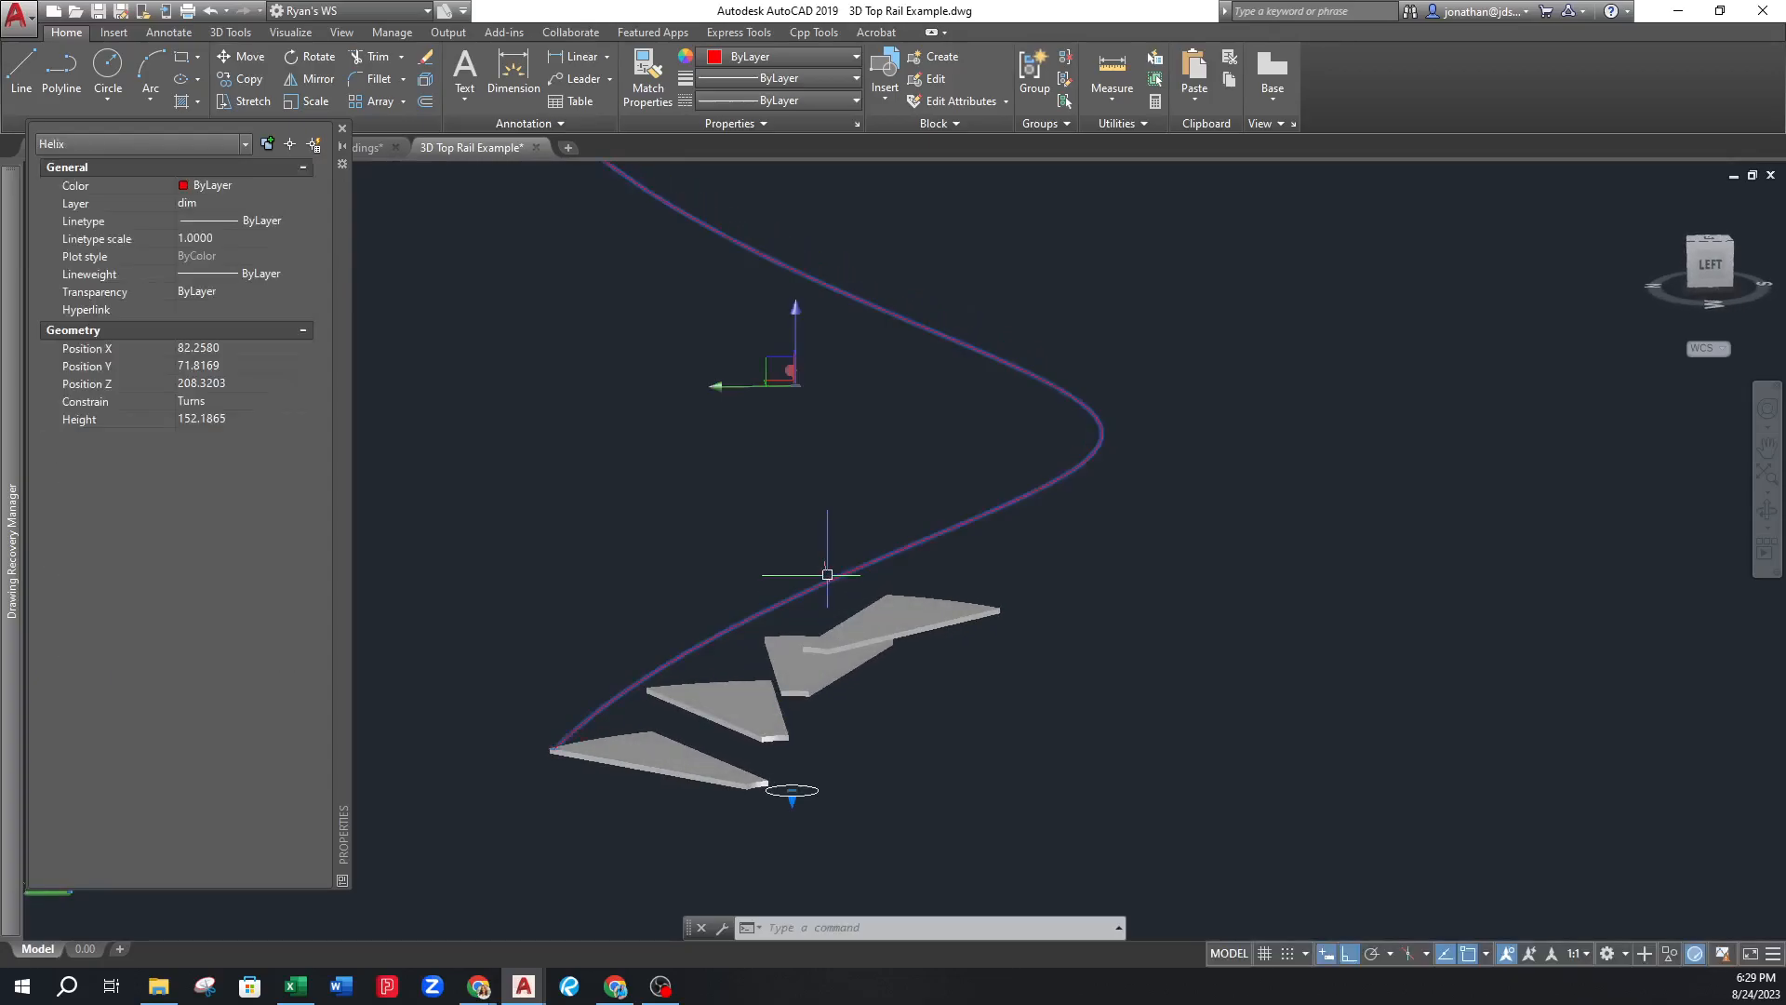
left_click(222, 419)
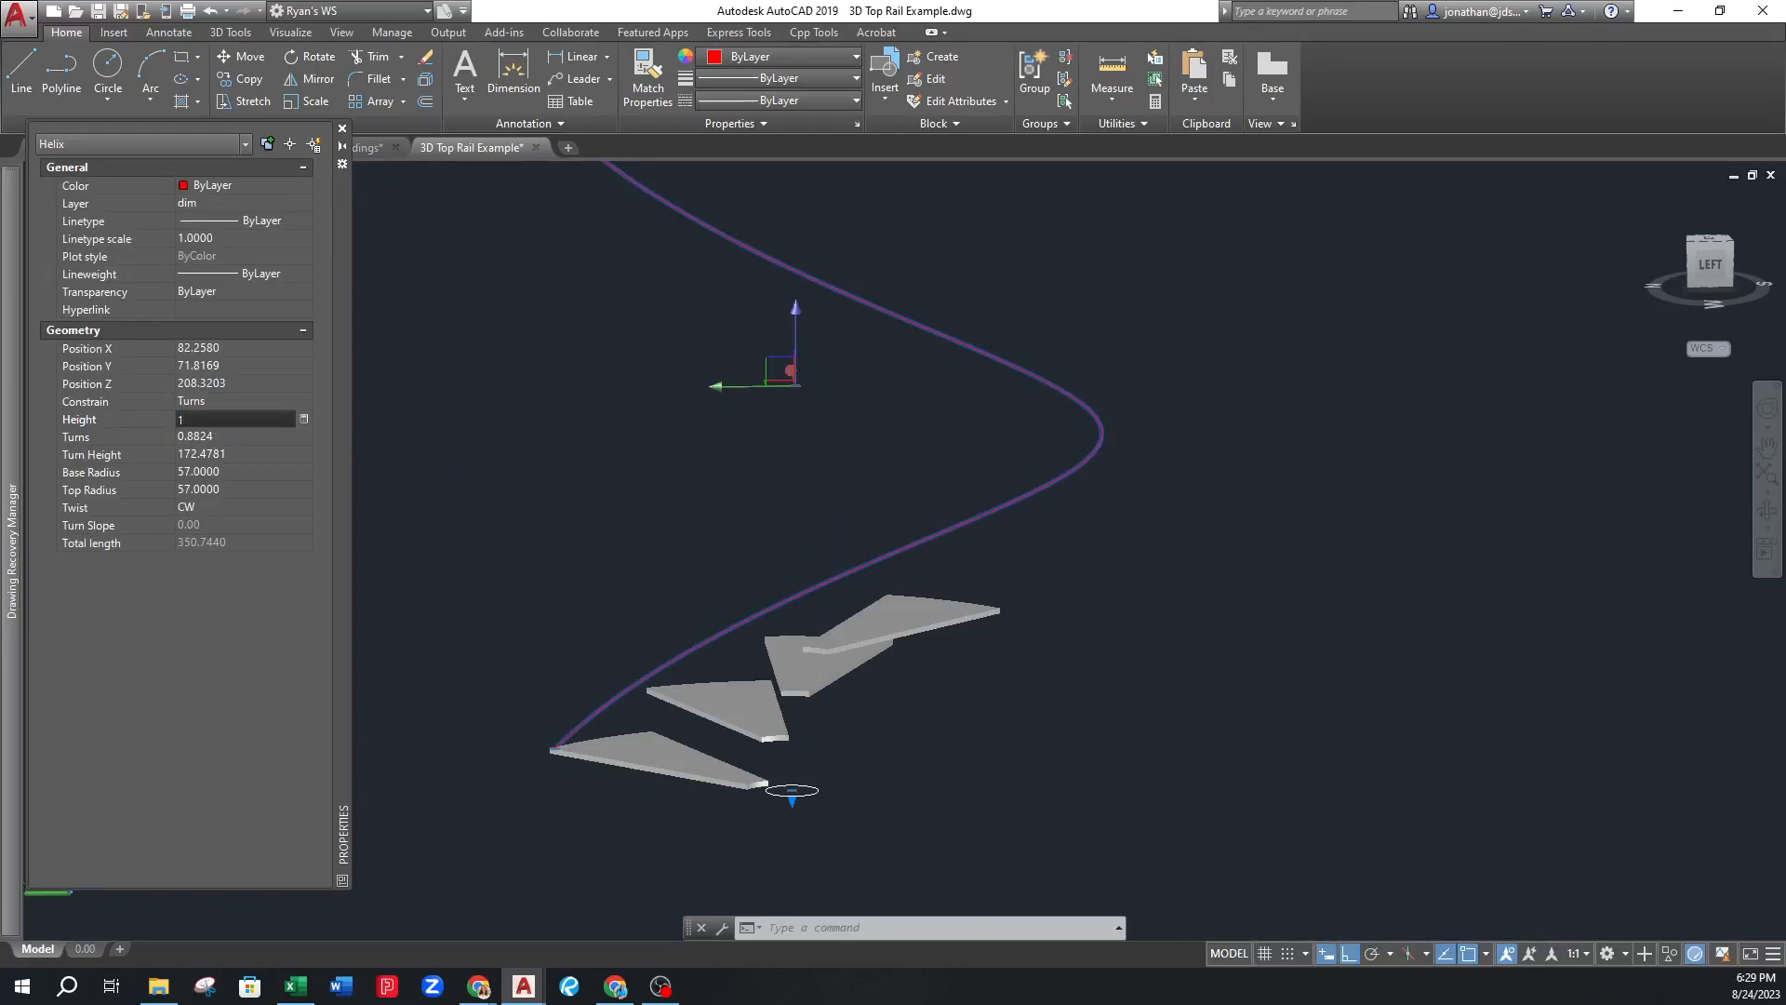
key("Tab")
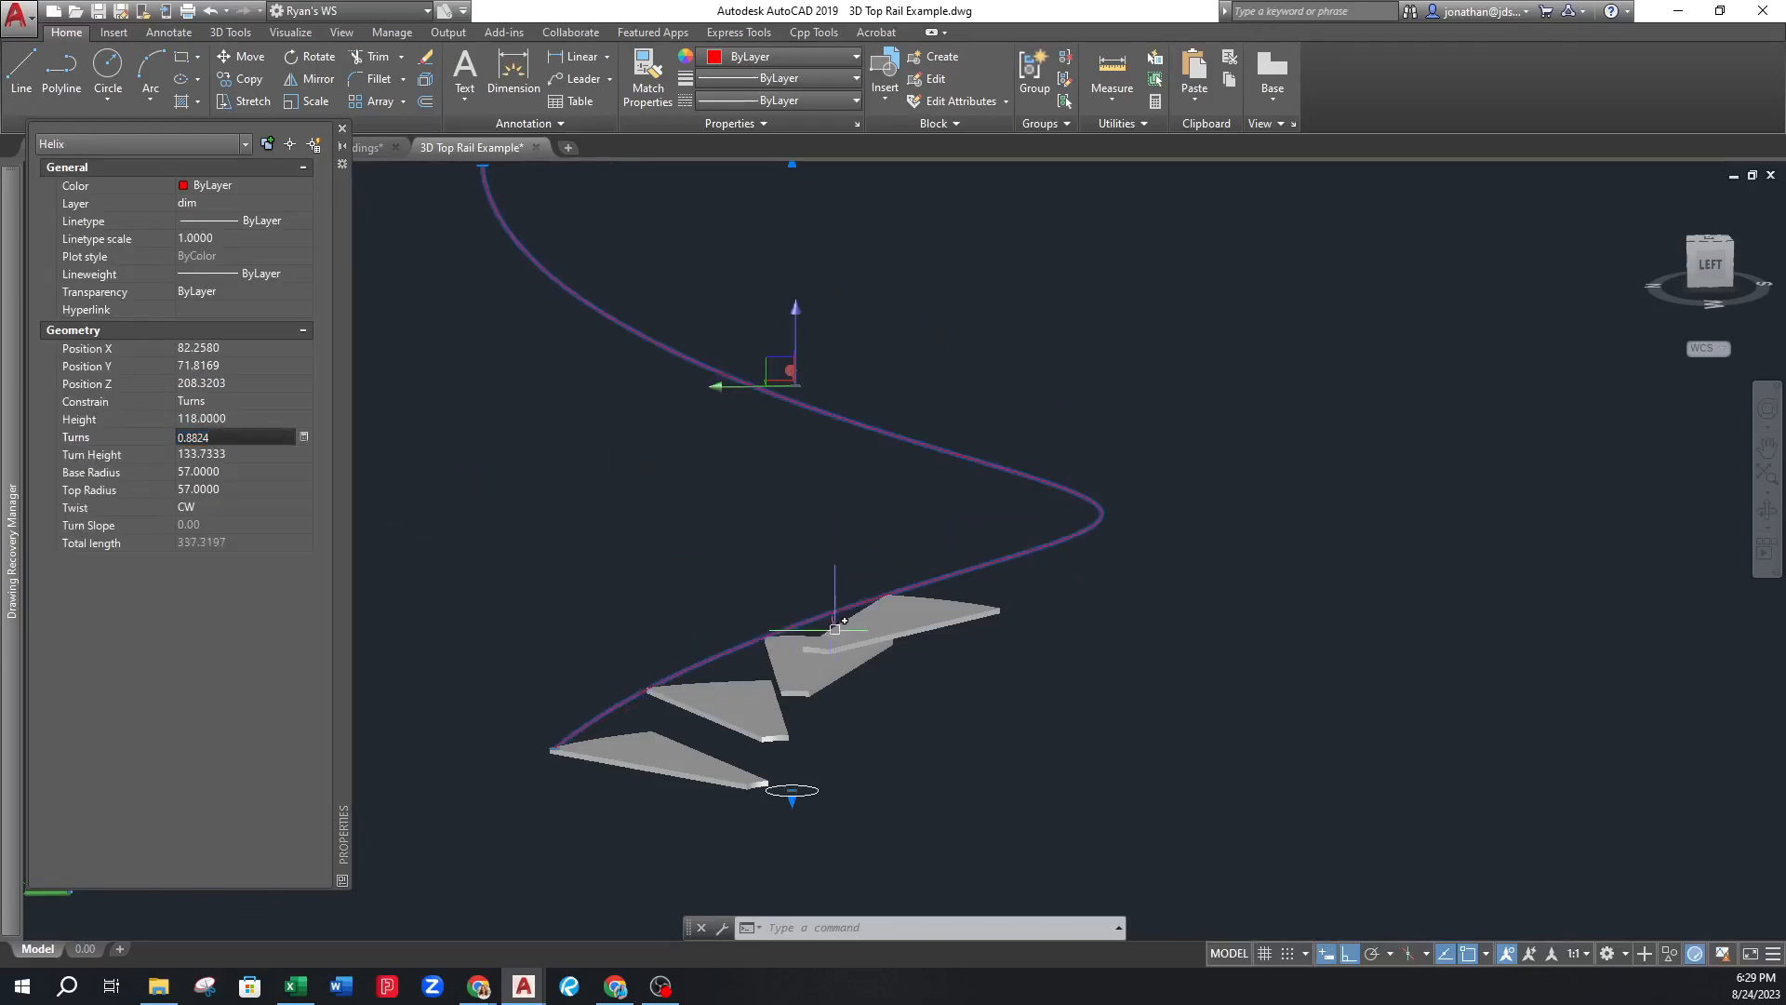
Examine up close how the helix meets the outer top corners of the treads
scroll(878, 602, "up", 8)
middle_click_drag(877, 601, 935, 589, "shift")
middle_click_drag(605, 534, 1279, 413)
scroll(939, 530, "up", 5)
middle_click_drag(913, 528, 902, 507, "shift")
scroll(1148, 595, "down", 4)
middle_click_drag(1147, 594, 897, 407)
scroll(837, 685, "up", 6)
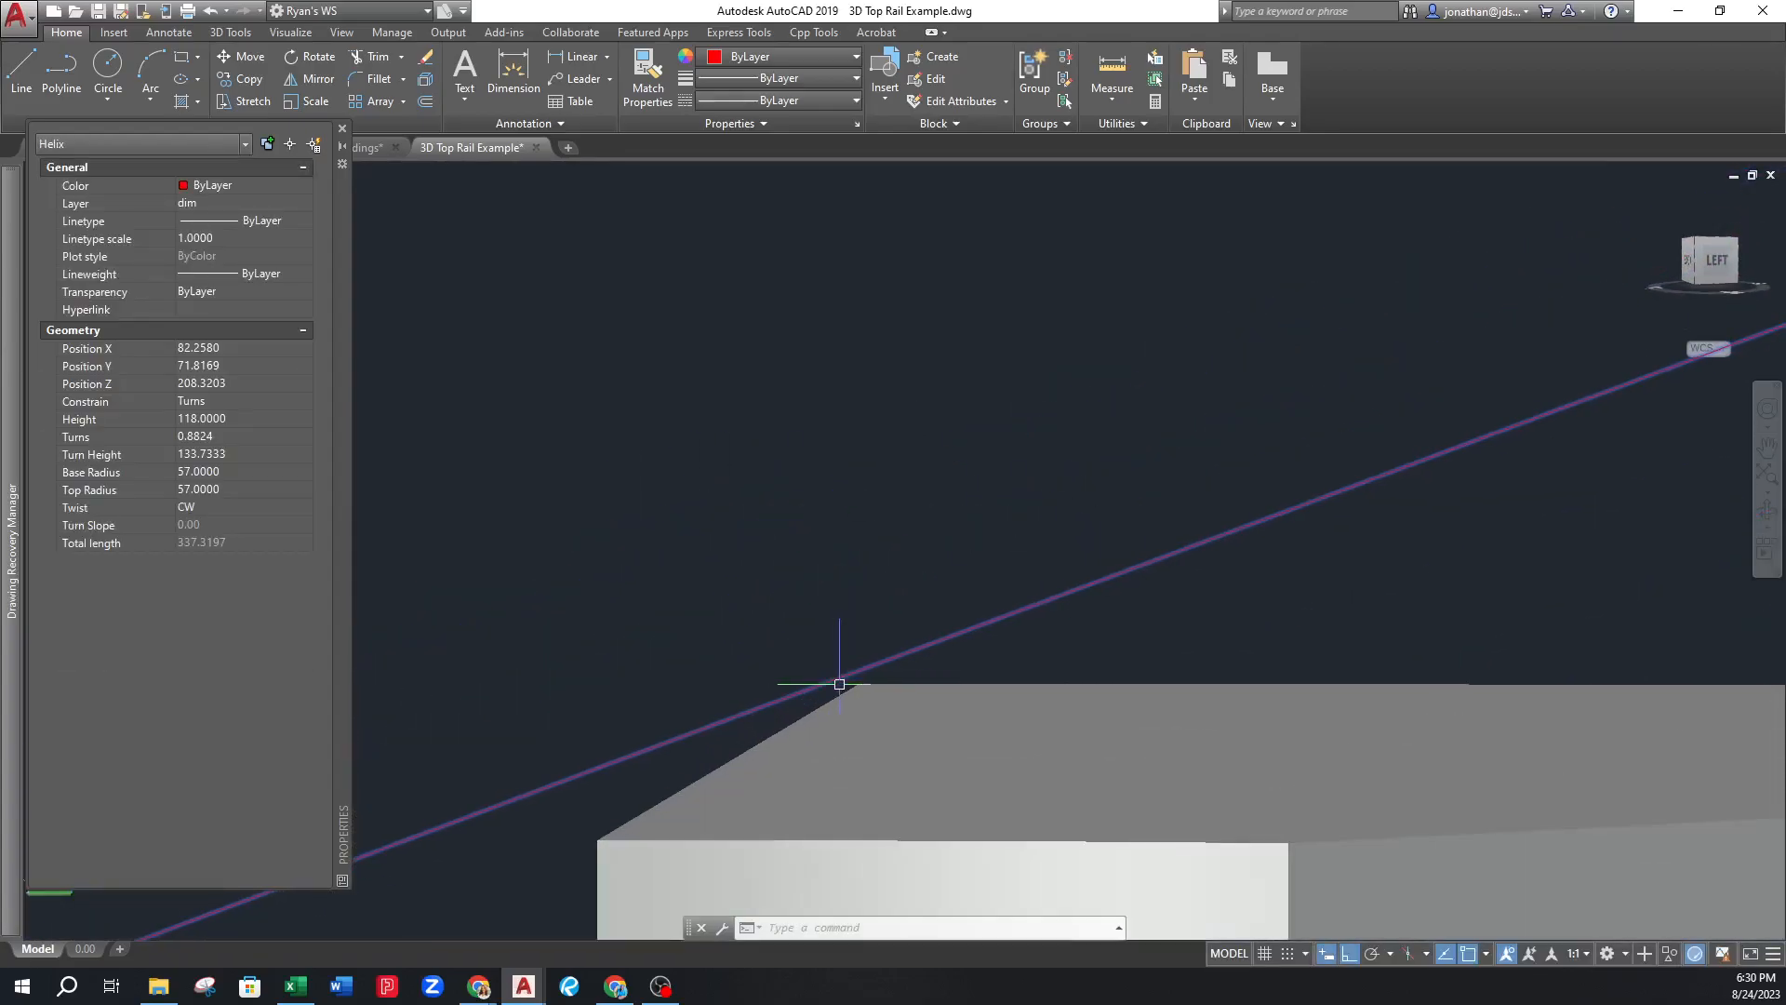
key("Escape")
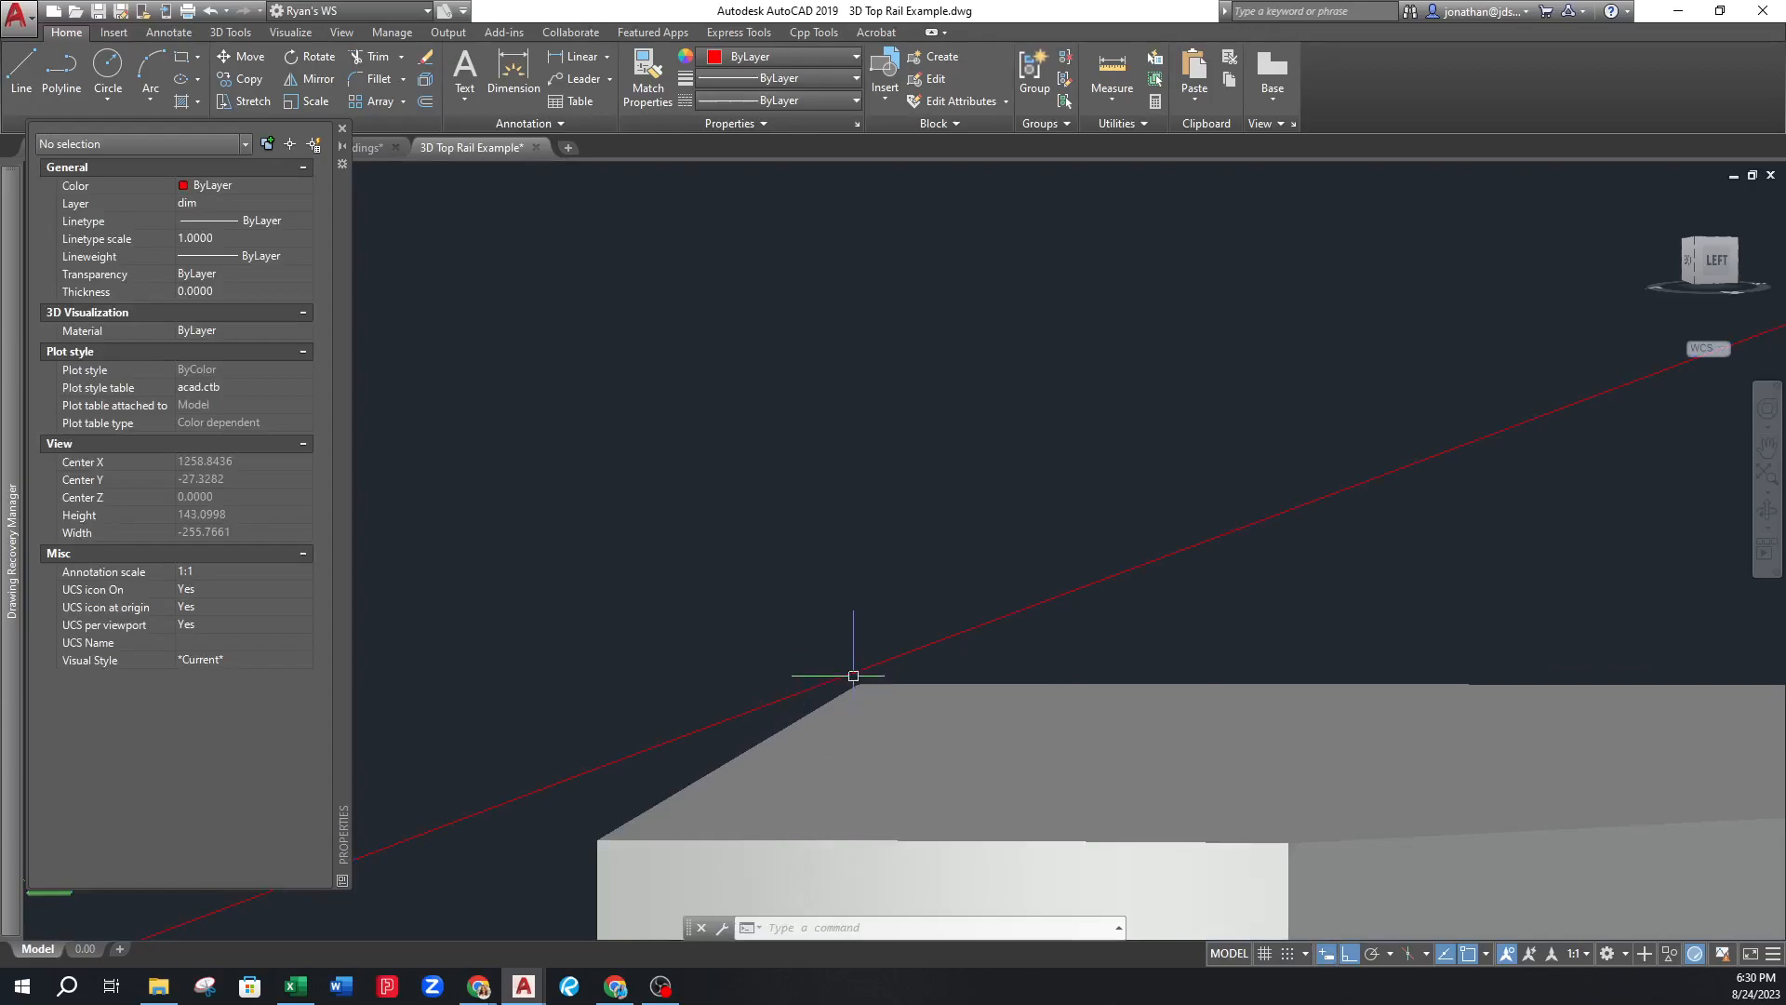
scroll(856, 665, "down", 2)
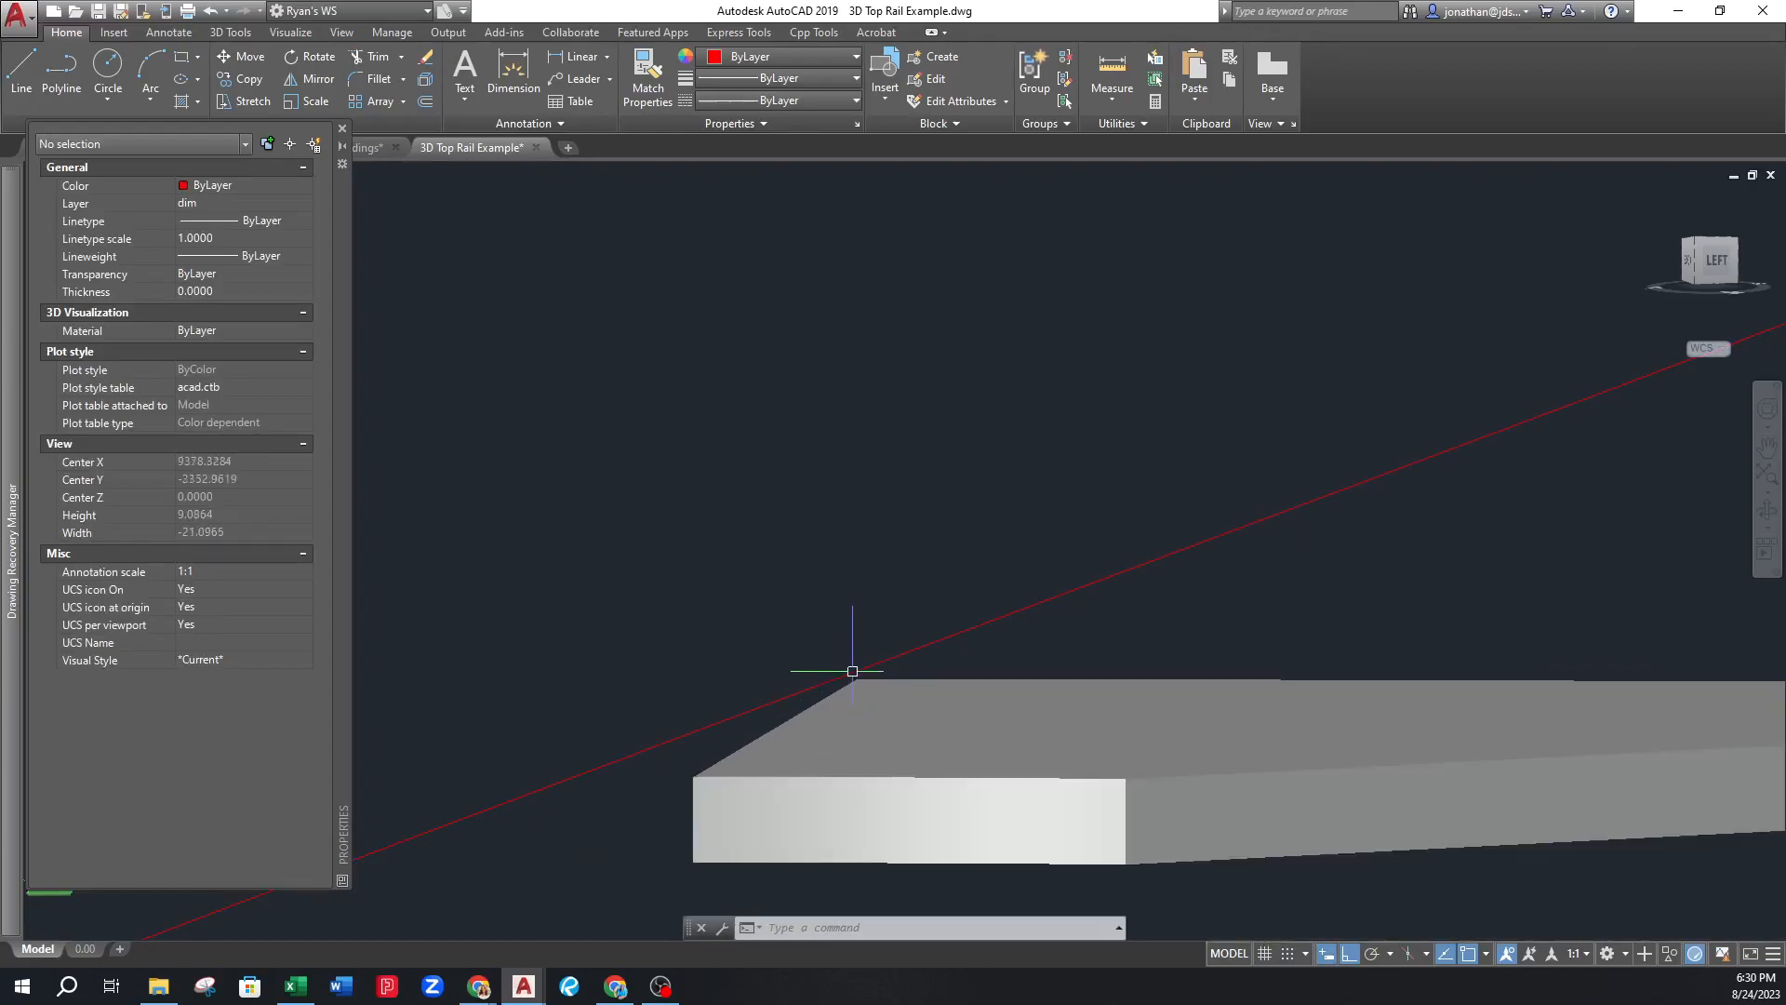
Fine-tune the helix's height to 117.75
left_click(871, 667)
left_click(231, 420)
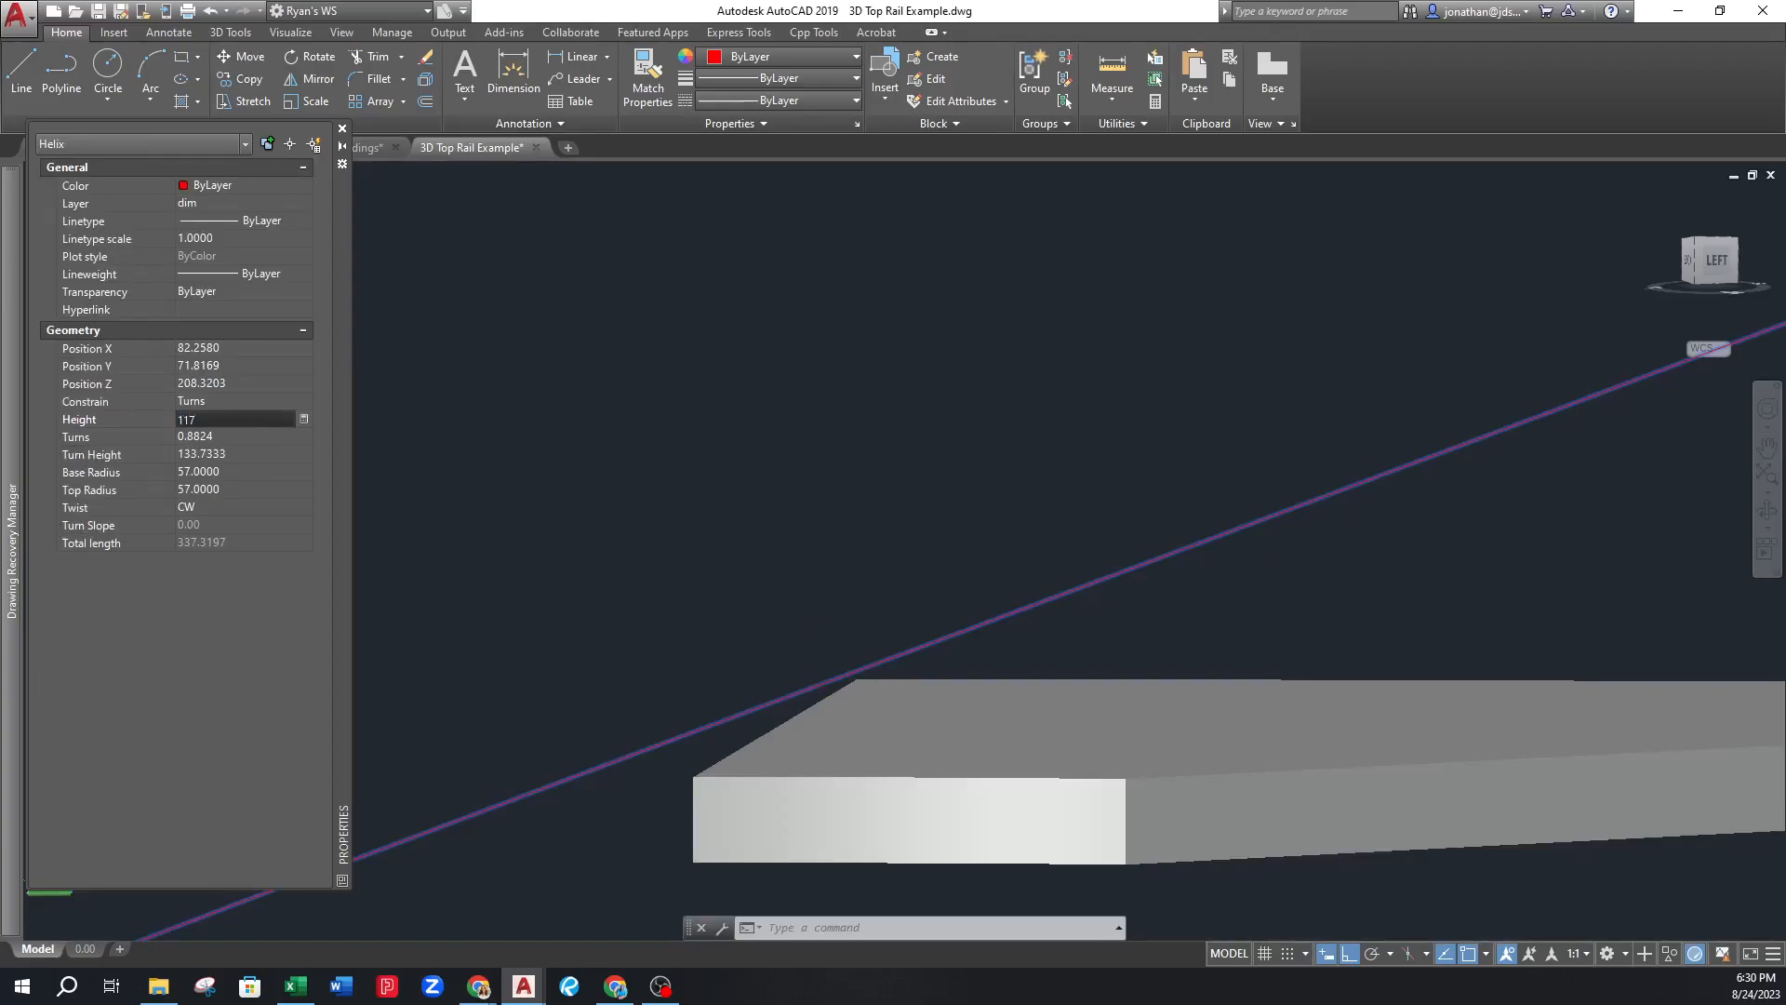
key("Tab")
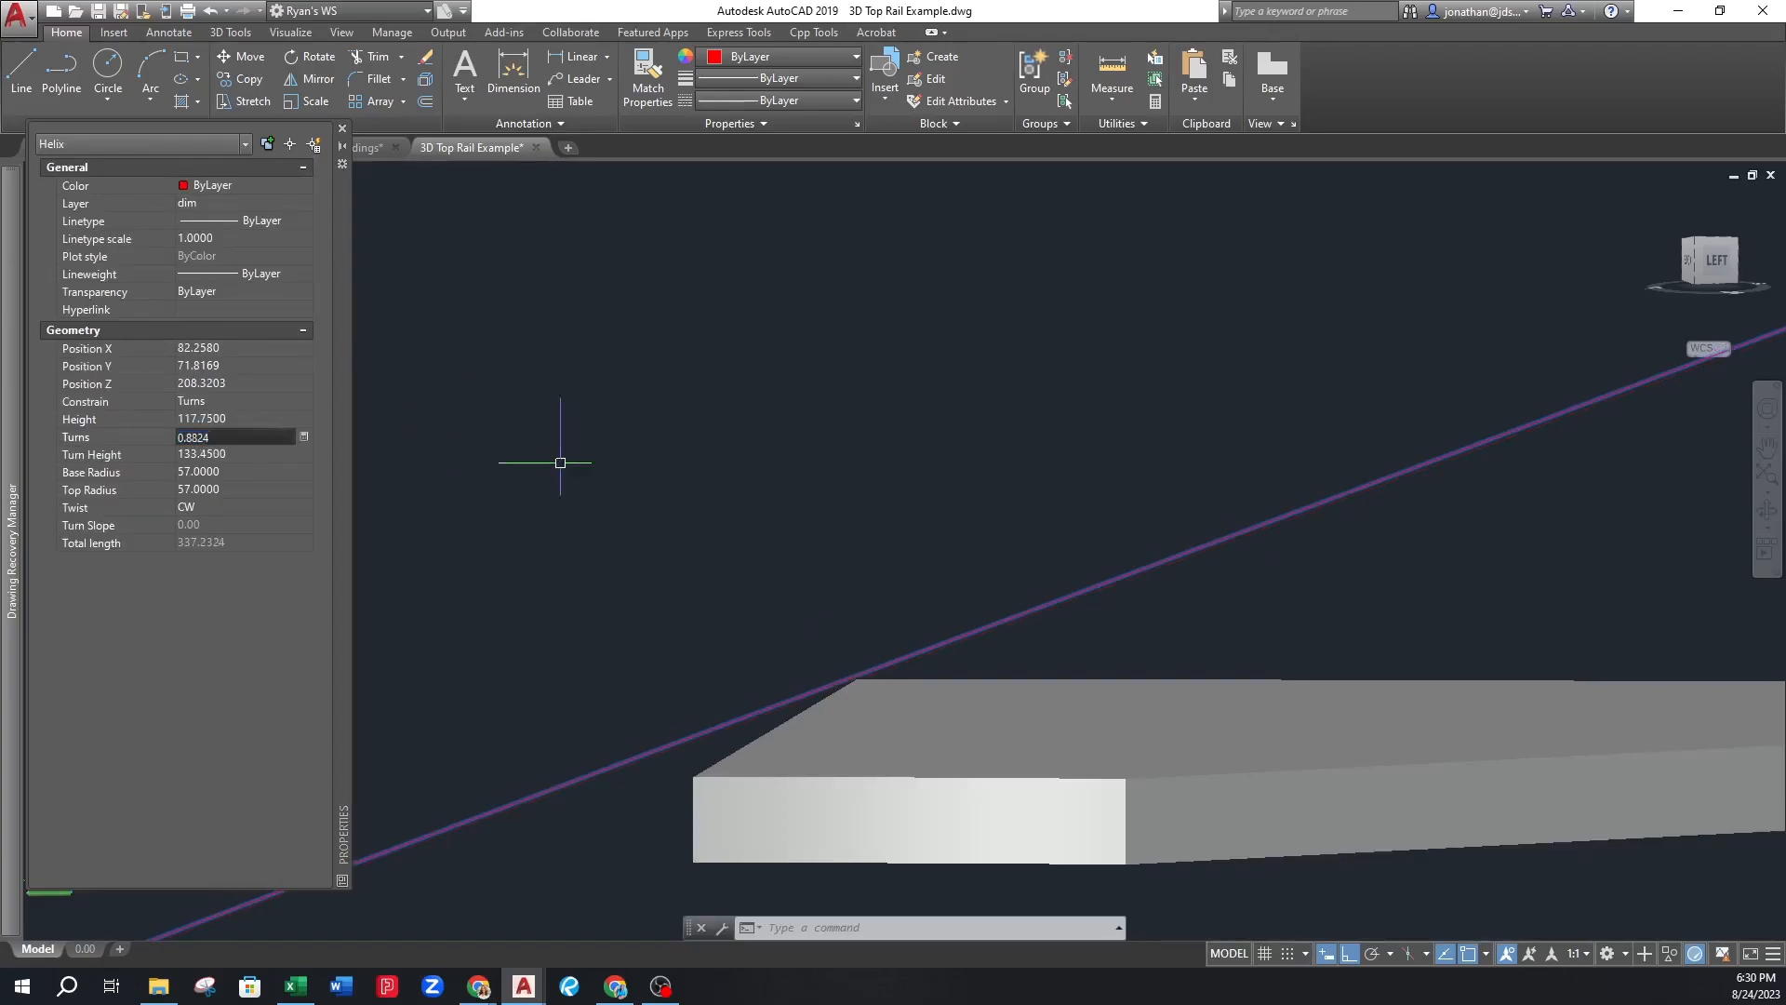
key("Escape")
Examine the alignment of the adjusted helix with all four treads and review its properties
scroll(969, 594, "down", 5)
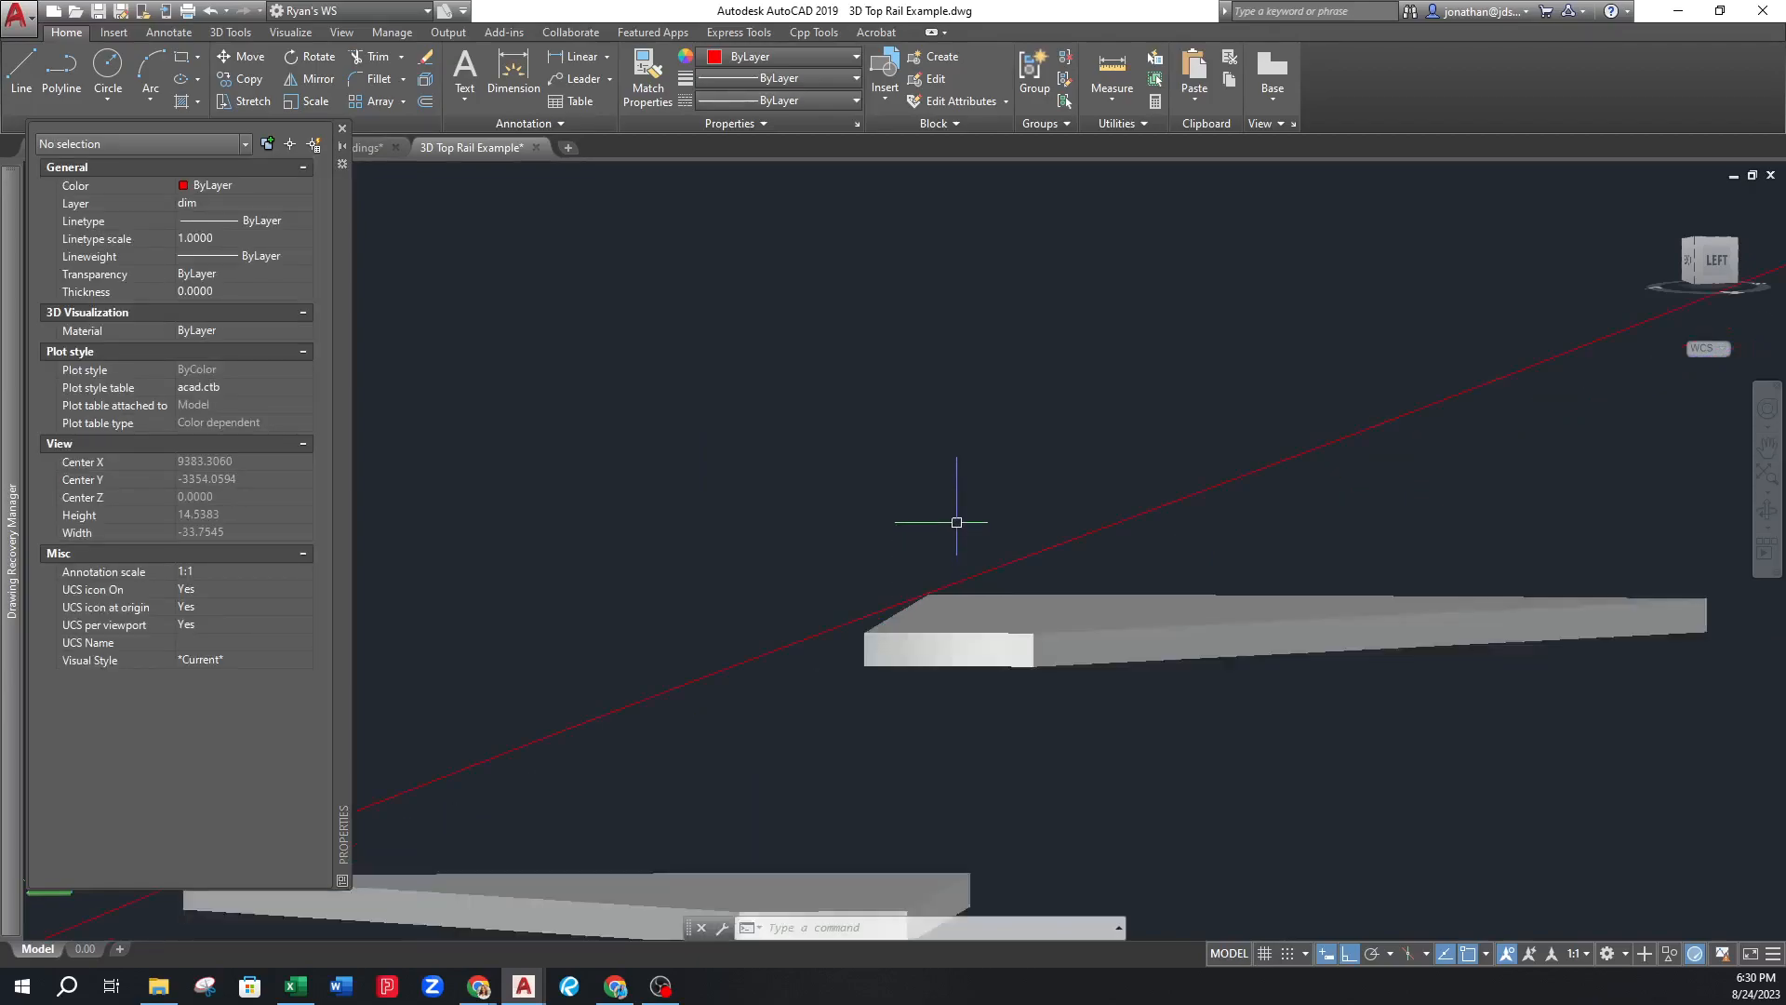
middle_click_drag(514, 667, 783, 648, "shift")
scroll(628, 731, "up", 3)
scroll(651, 719, "up", 5)
scroll(685, 690, "down", 10)
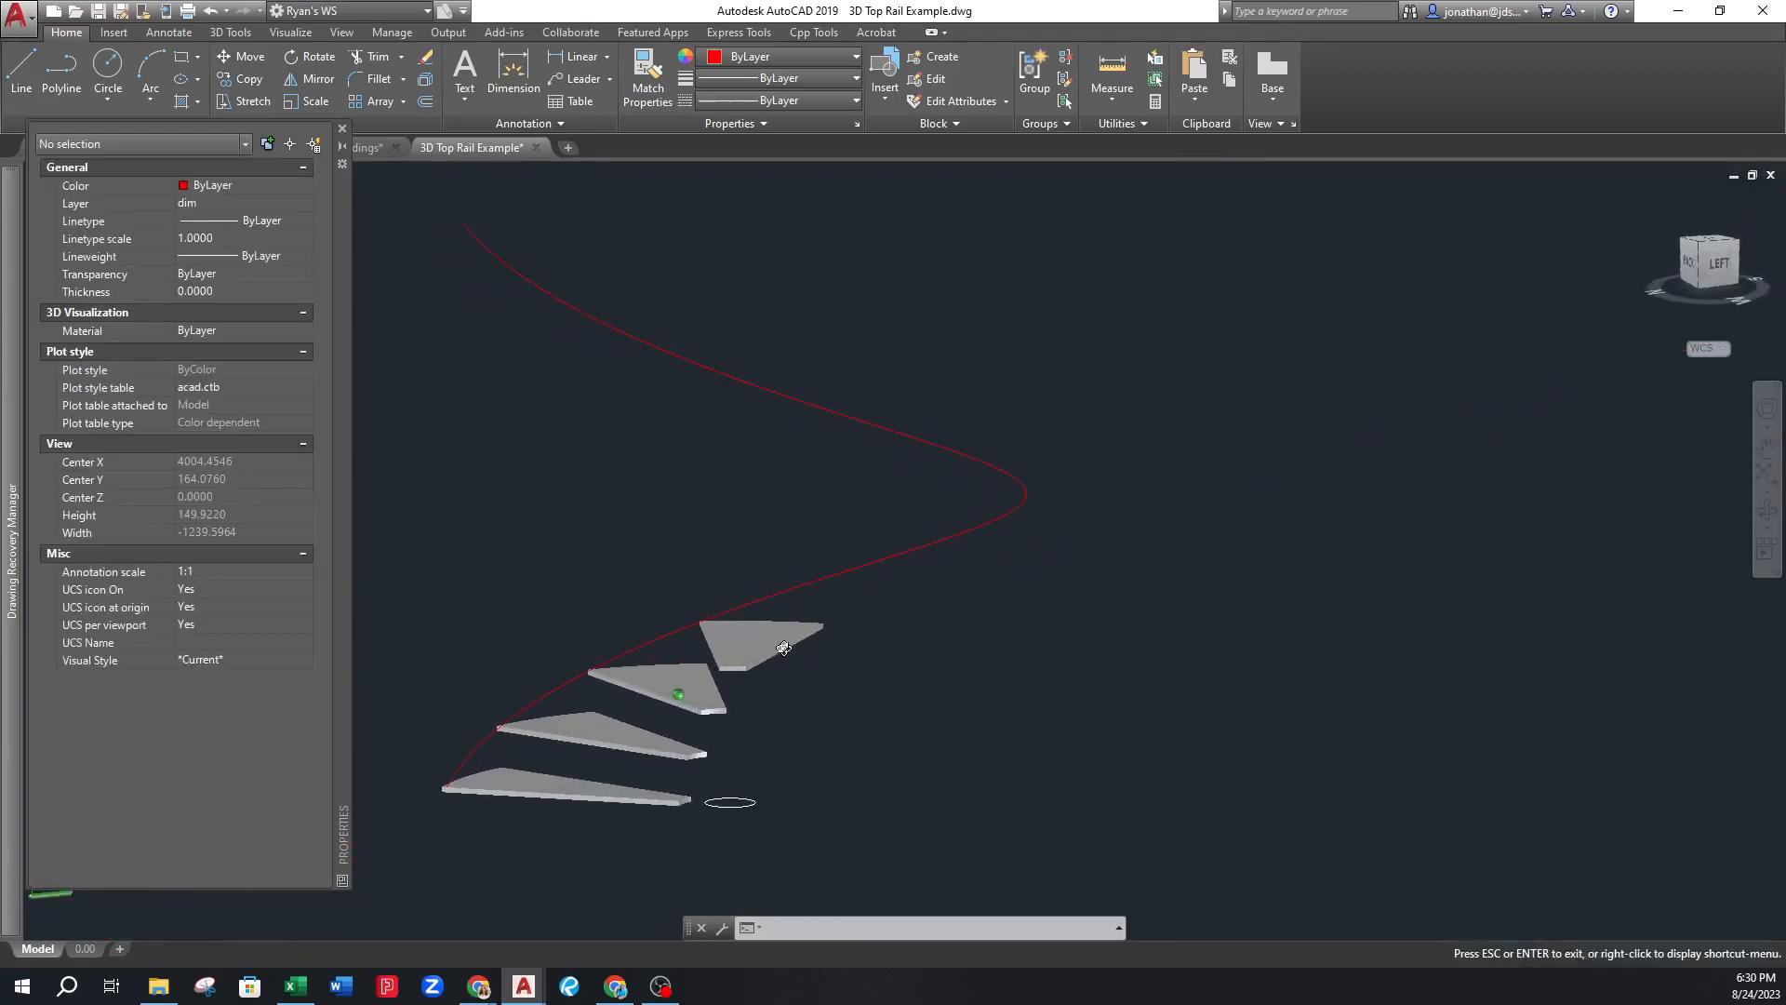
middle_click_drag(709, 539, 879, 670)
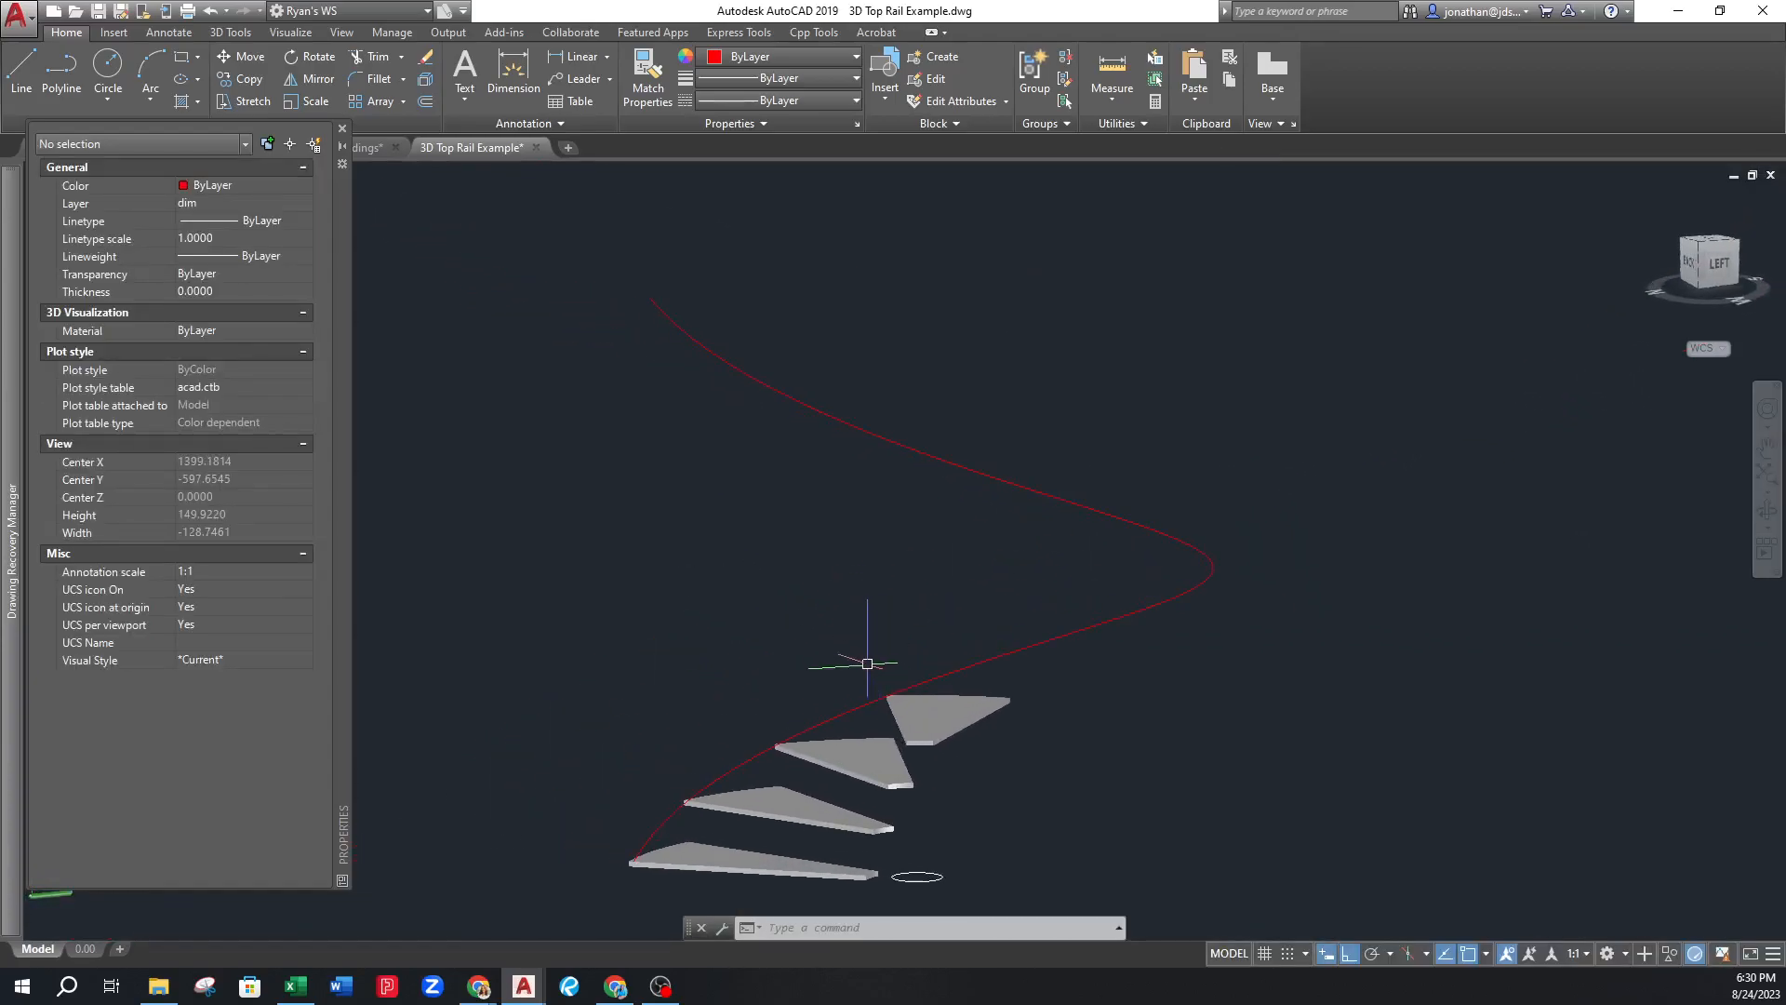
left_click(1024, 643)
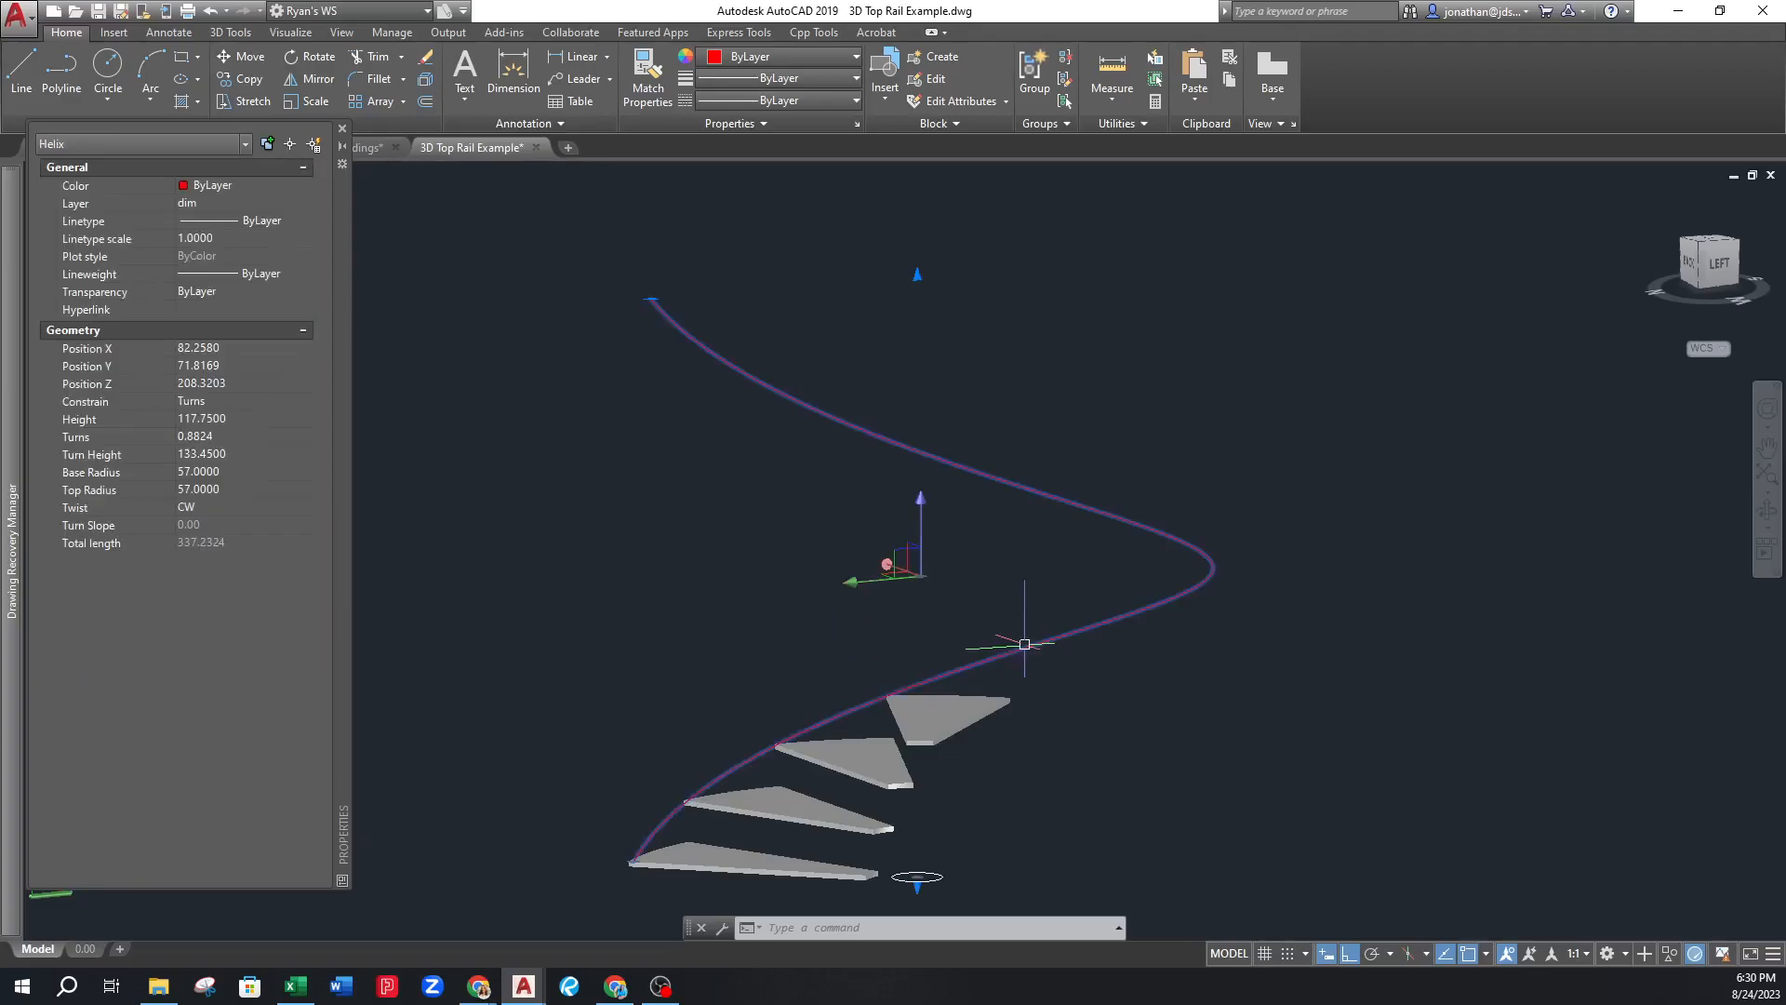
middle_click_drag(865, 623, 865, 513)
key("Escape")
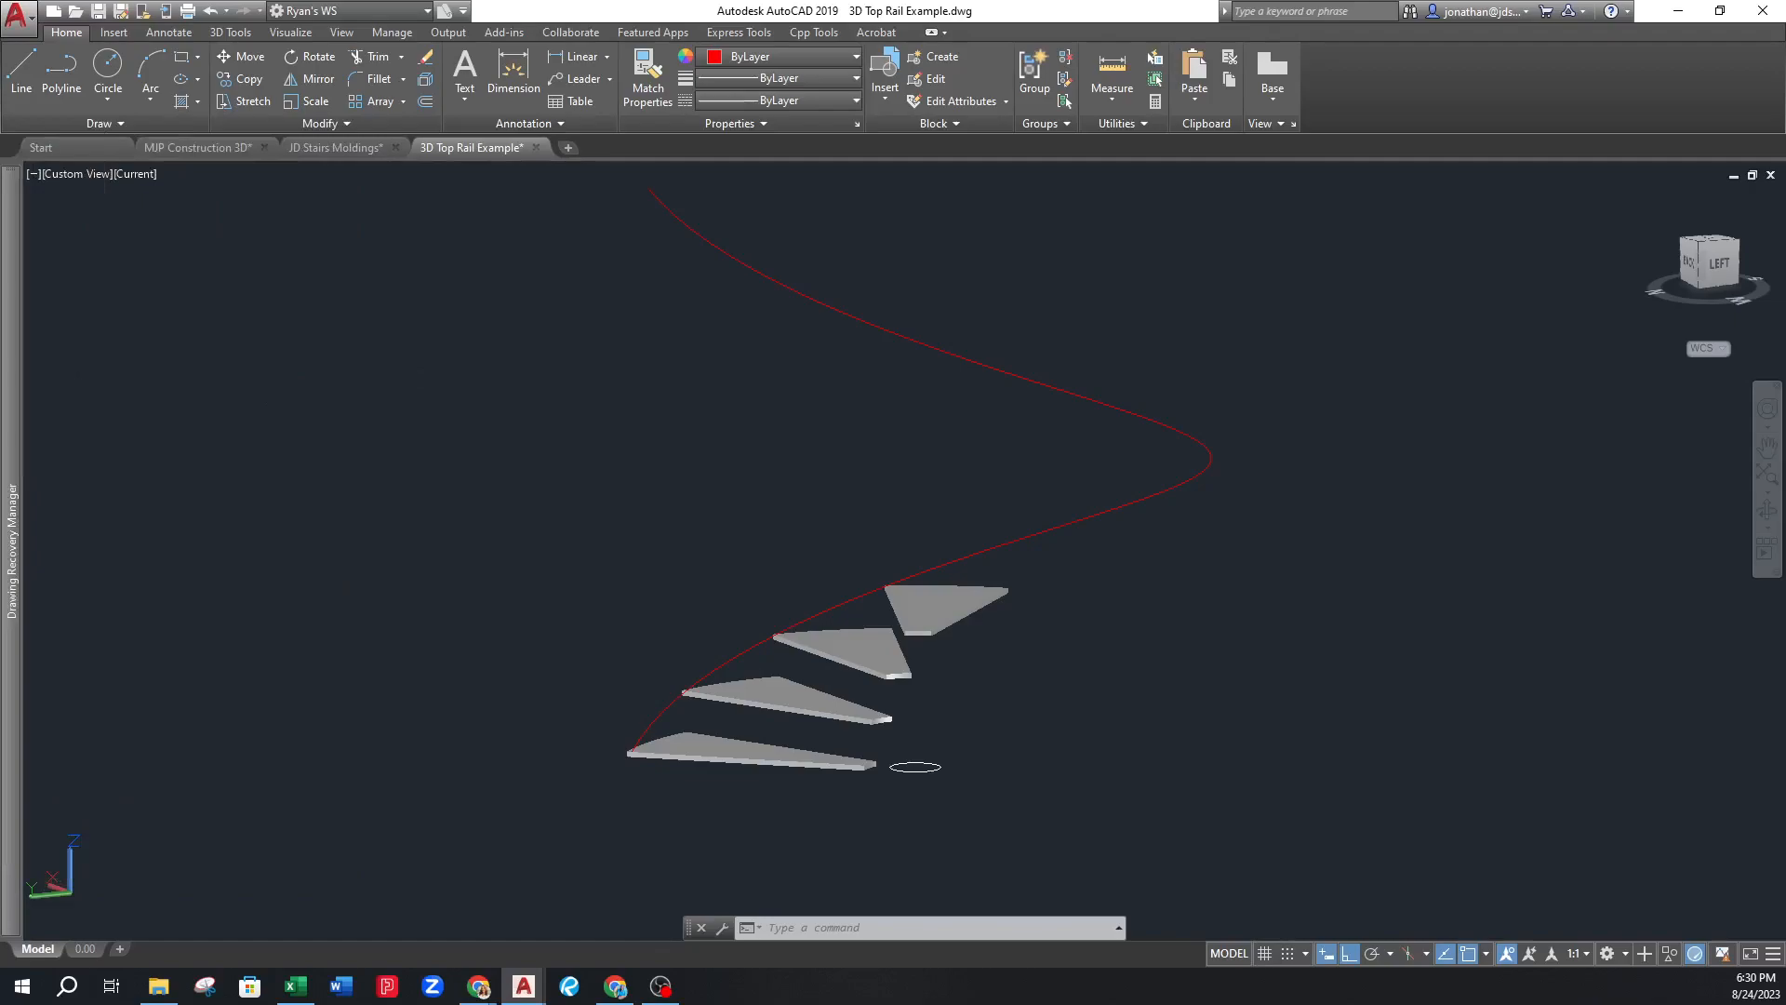
scroll(664, 706, "up", 2)
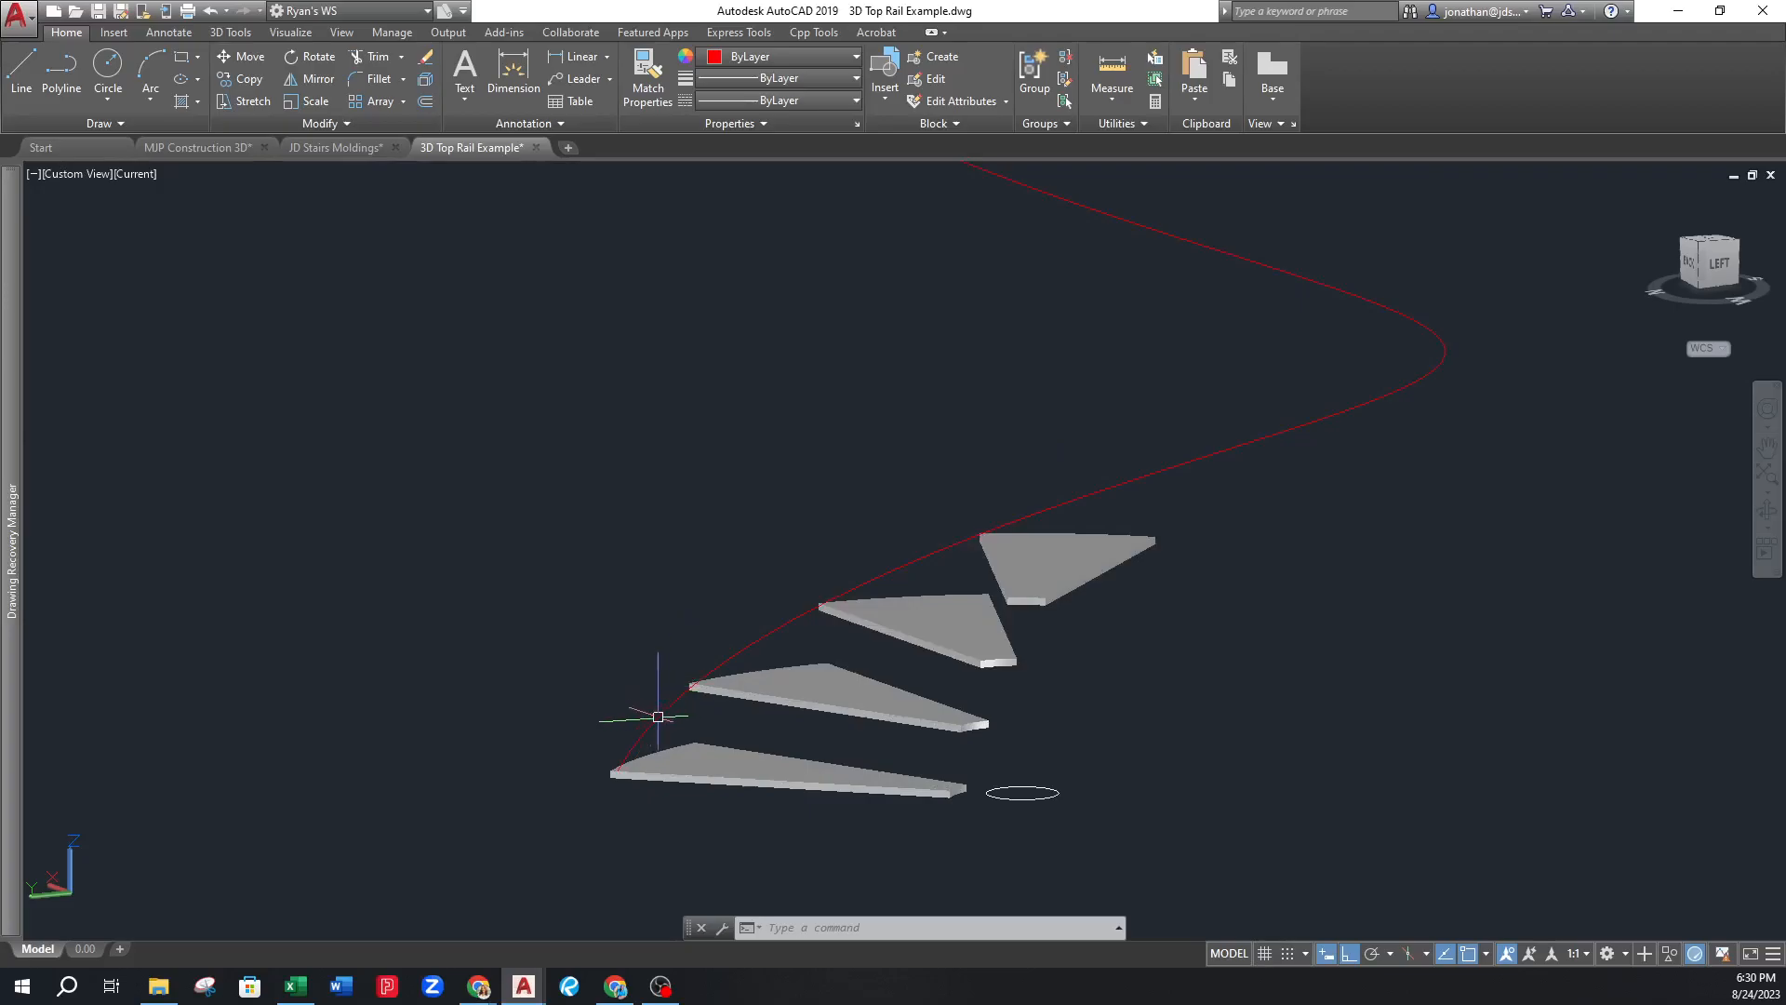
scroll(617, 775, "up", 4)
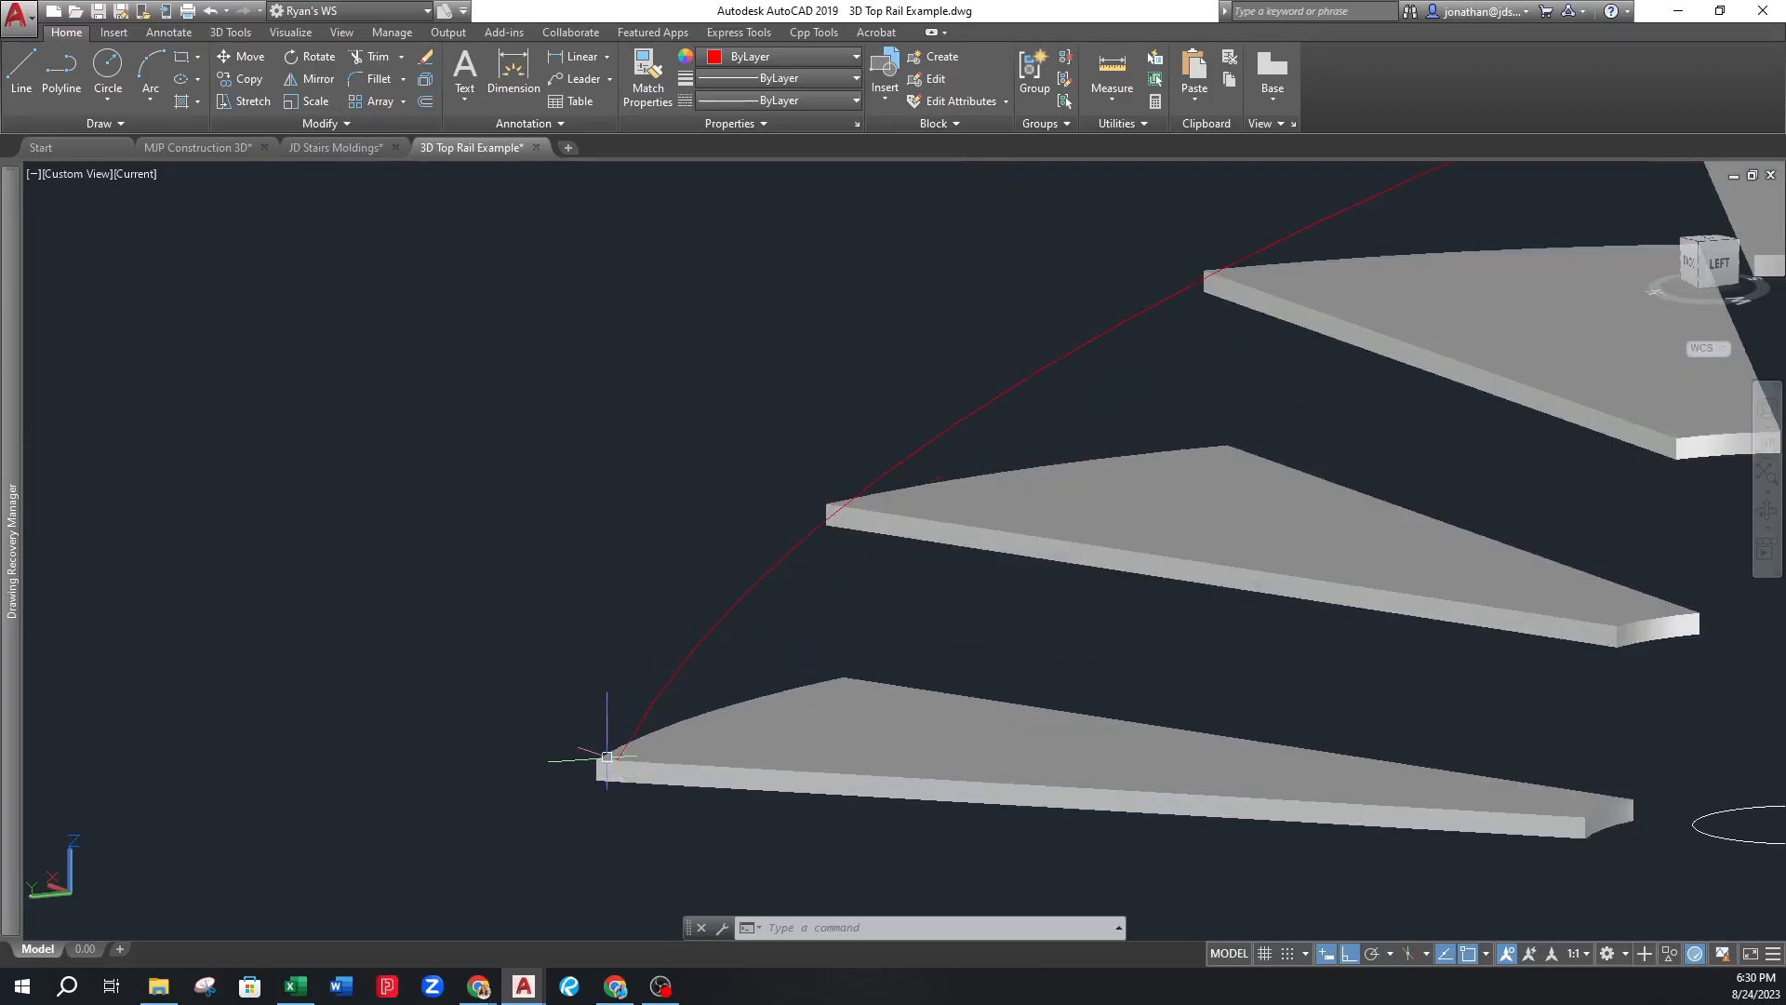
middle_click_drag(735, 766, 638, 726, "shift")
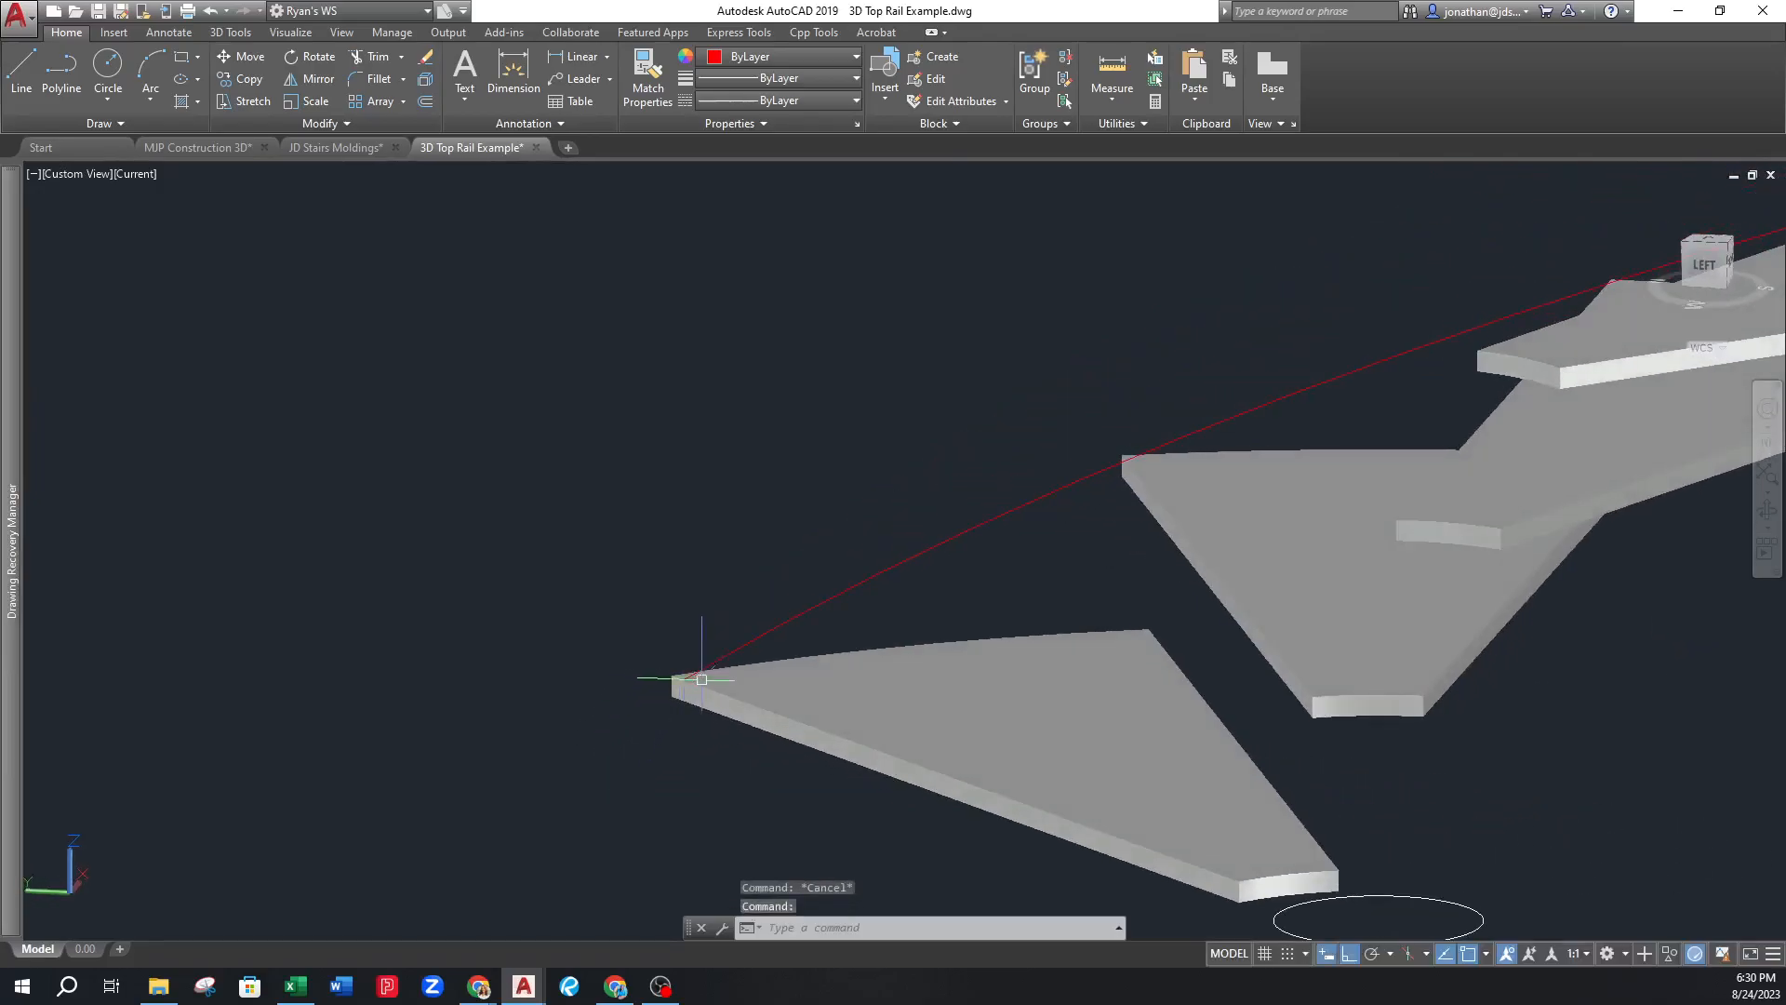
scroll(732, 700, "up", 3)
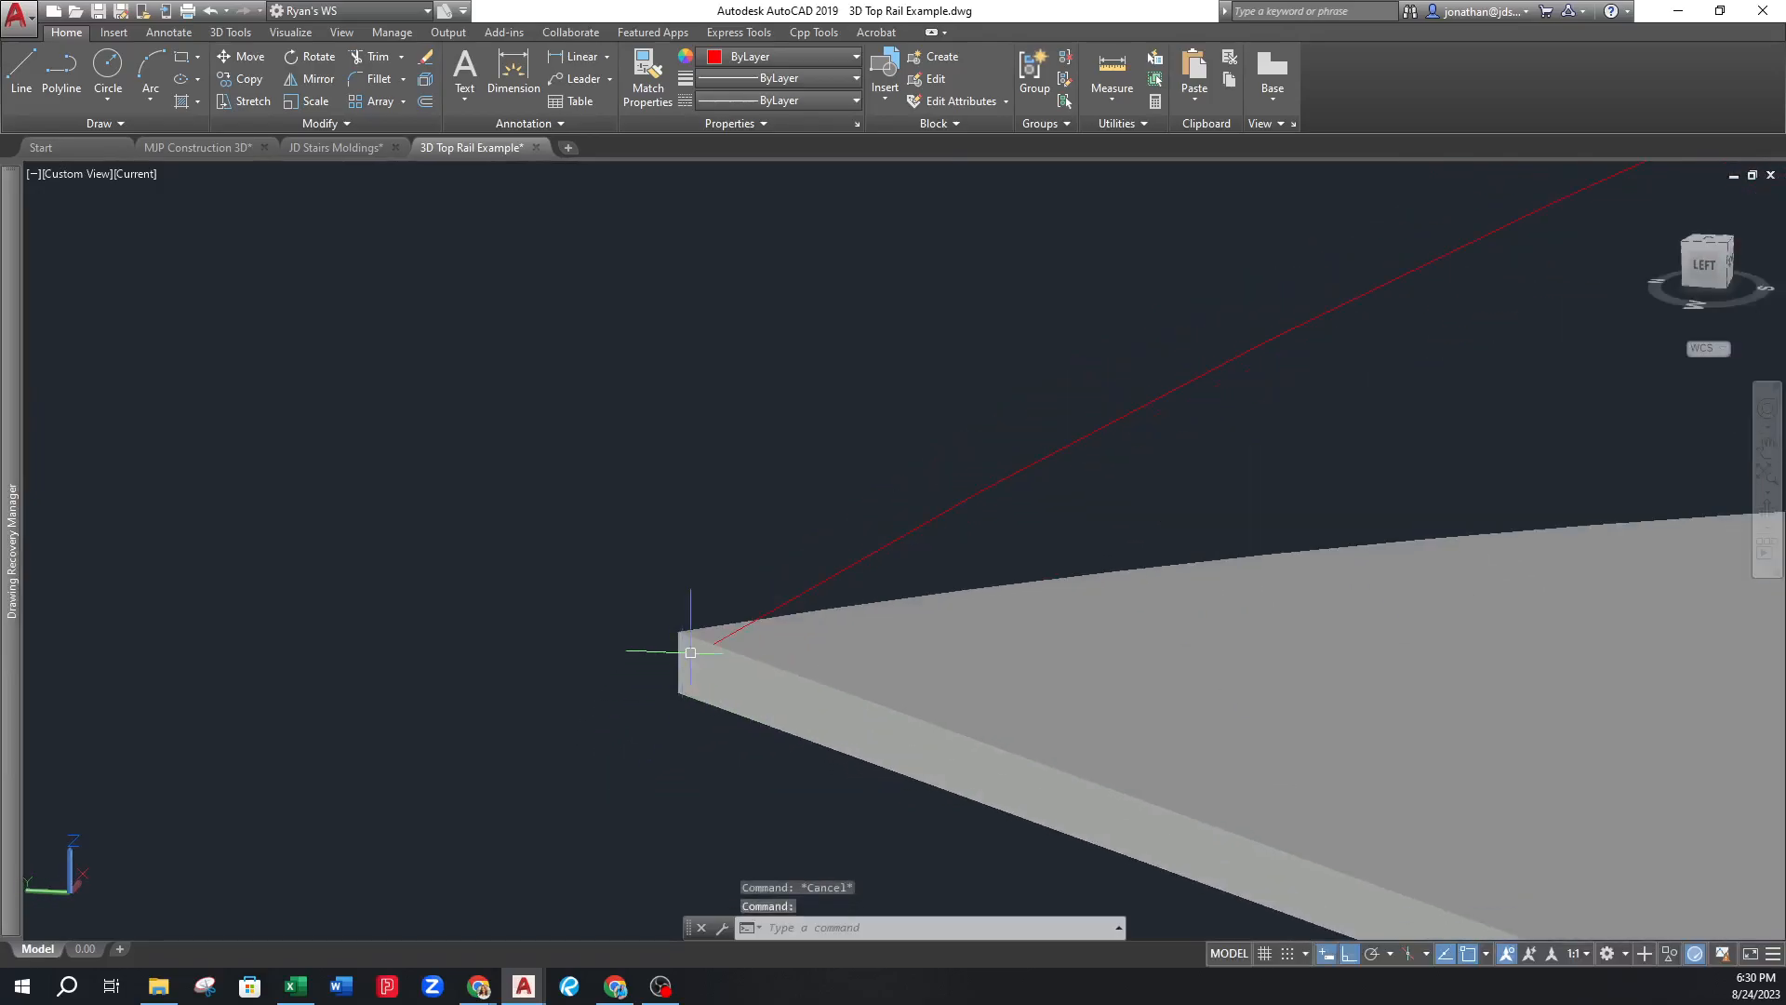
type("re")
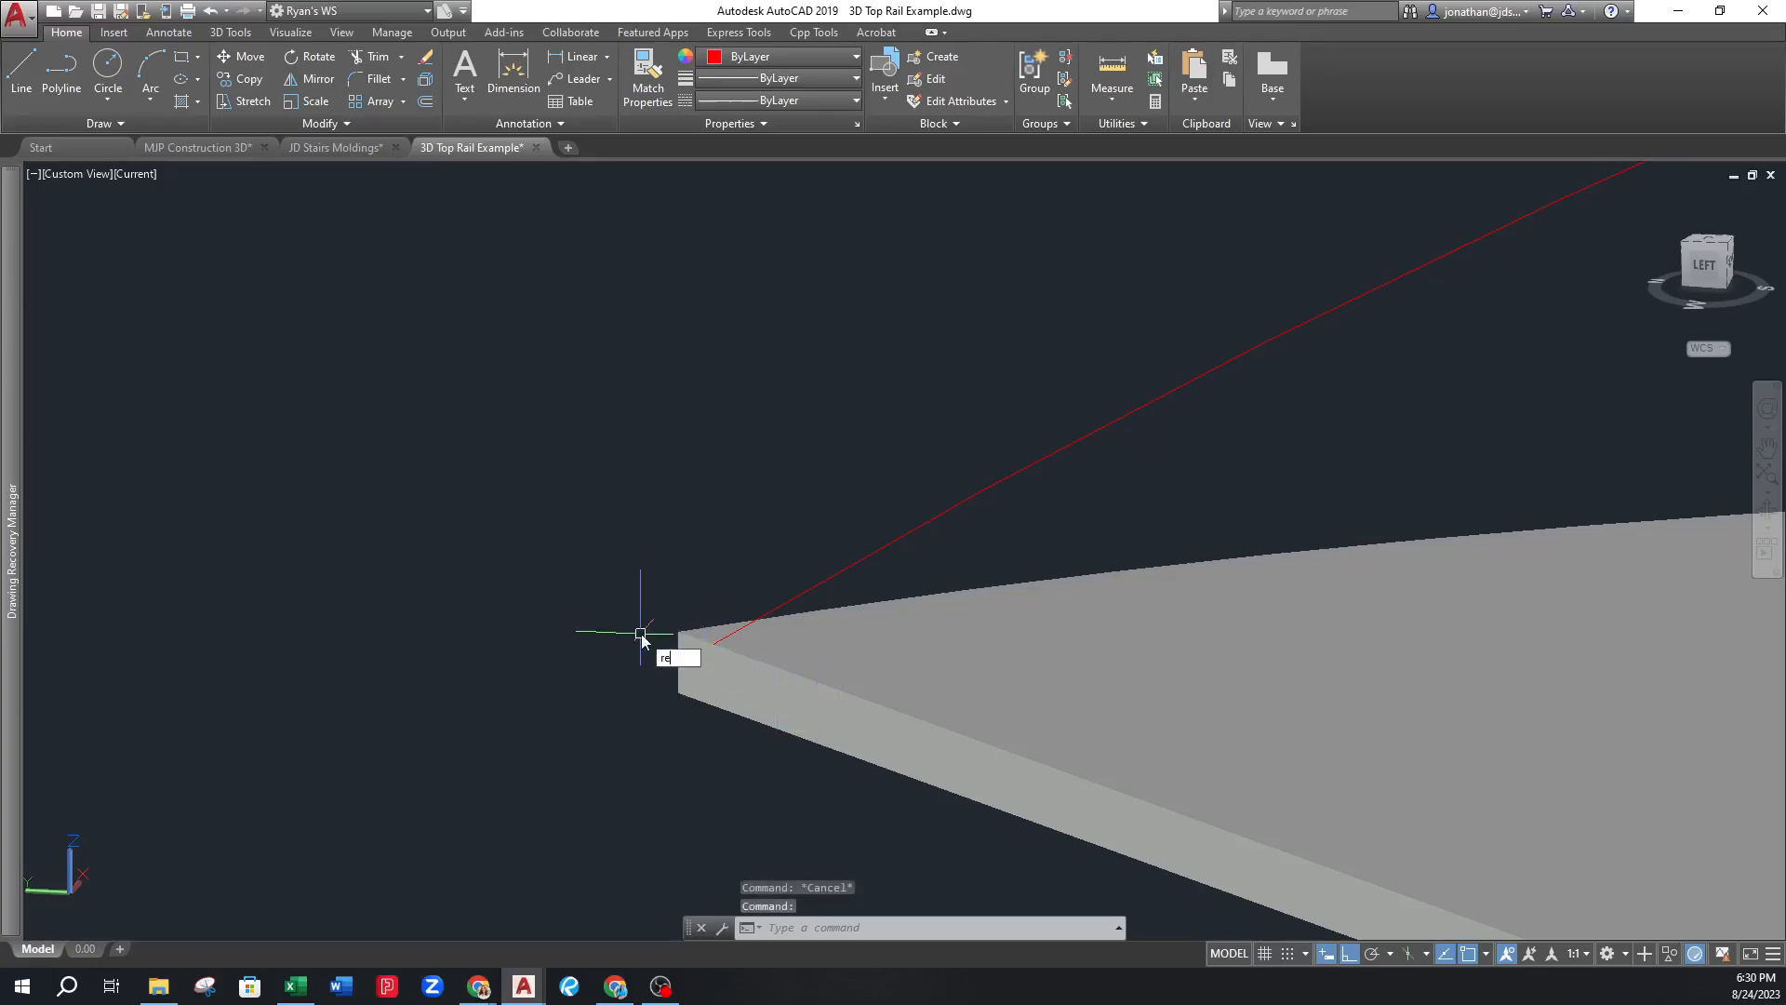
type("c")
key("Return")
left_click(638, 631)
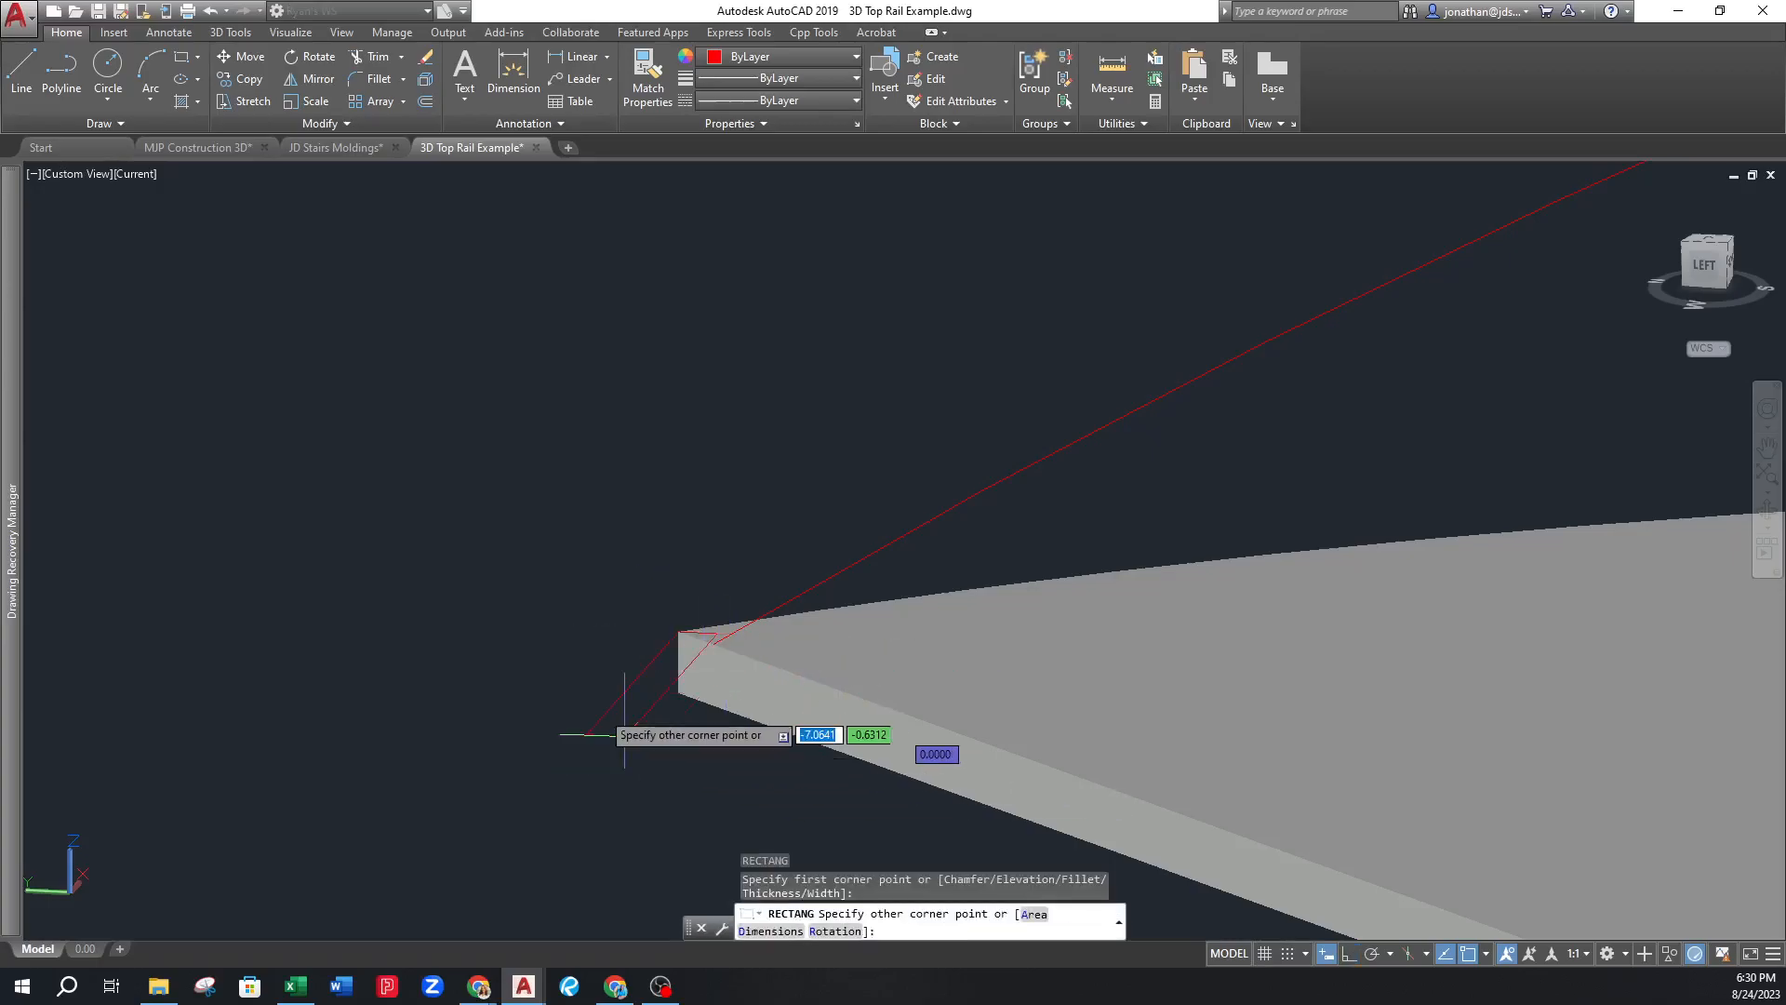
scroll(576, 704, "down", 2)
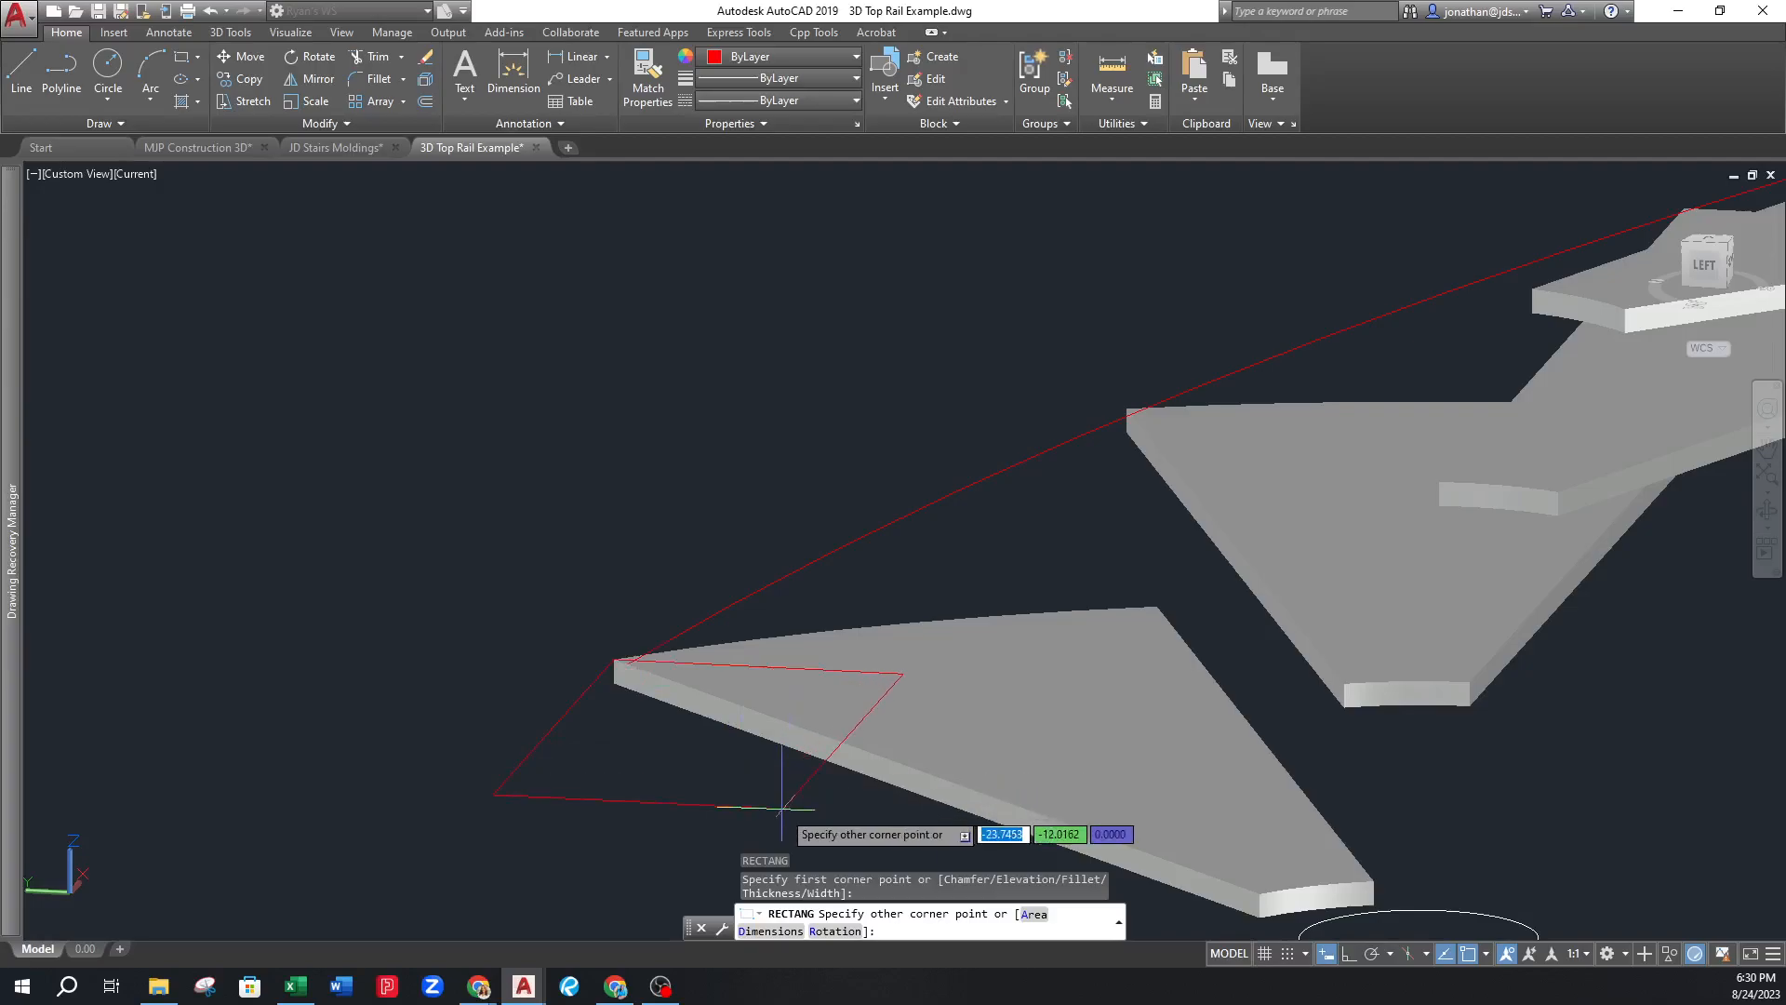
key("Escape")
middle_click_drag(763, 800, 485, 740, "shift")
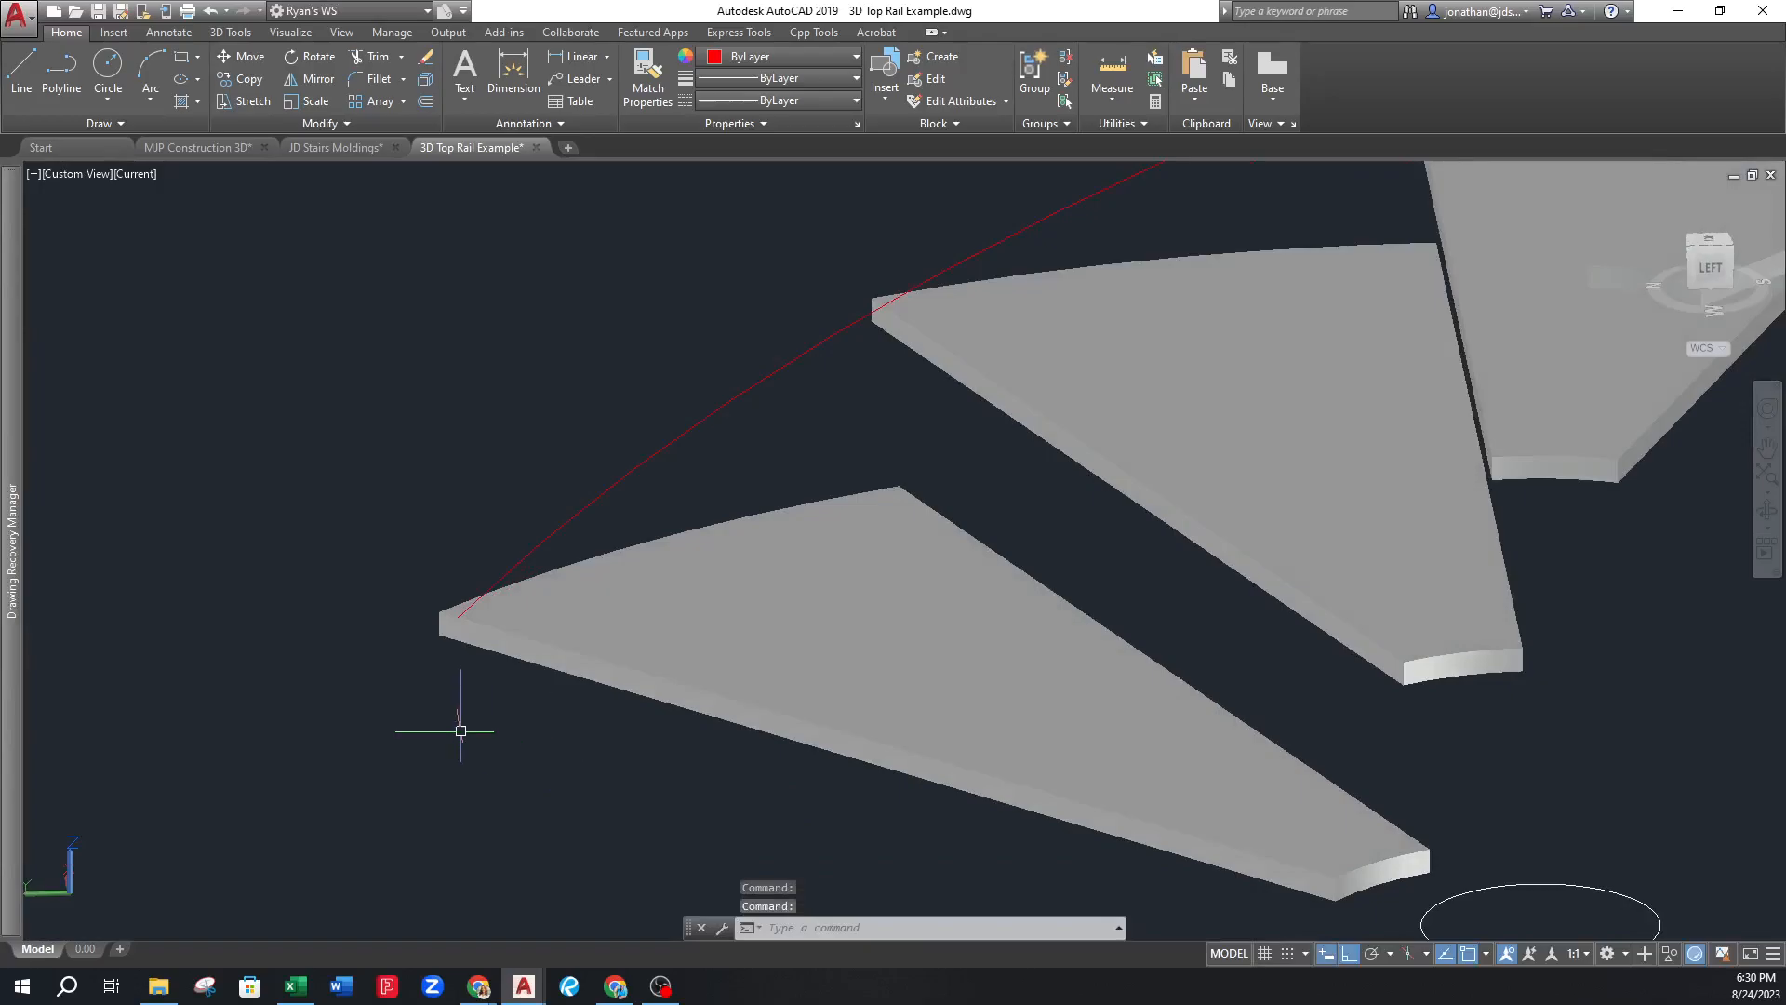
Change the model's visual style to 2D Wireframe around the bottom tread's outer corner
key("Return")
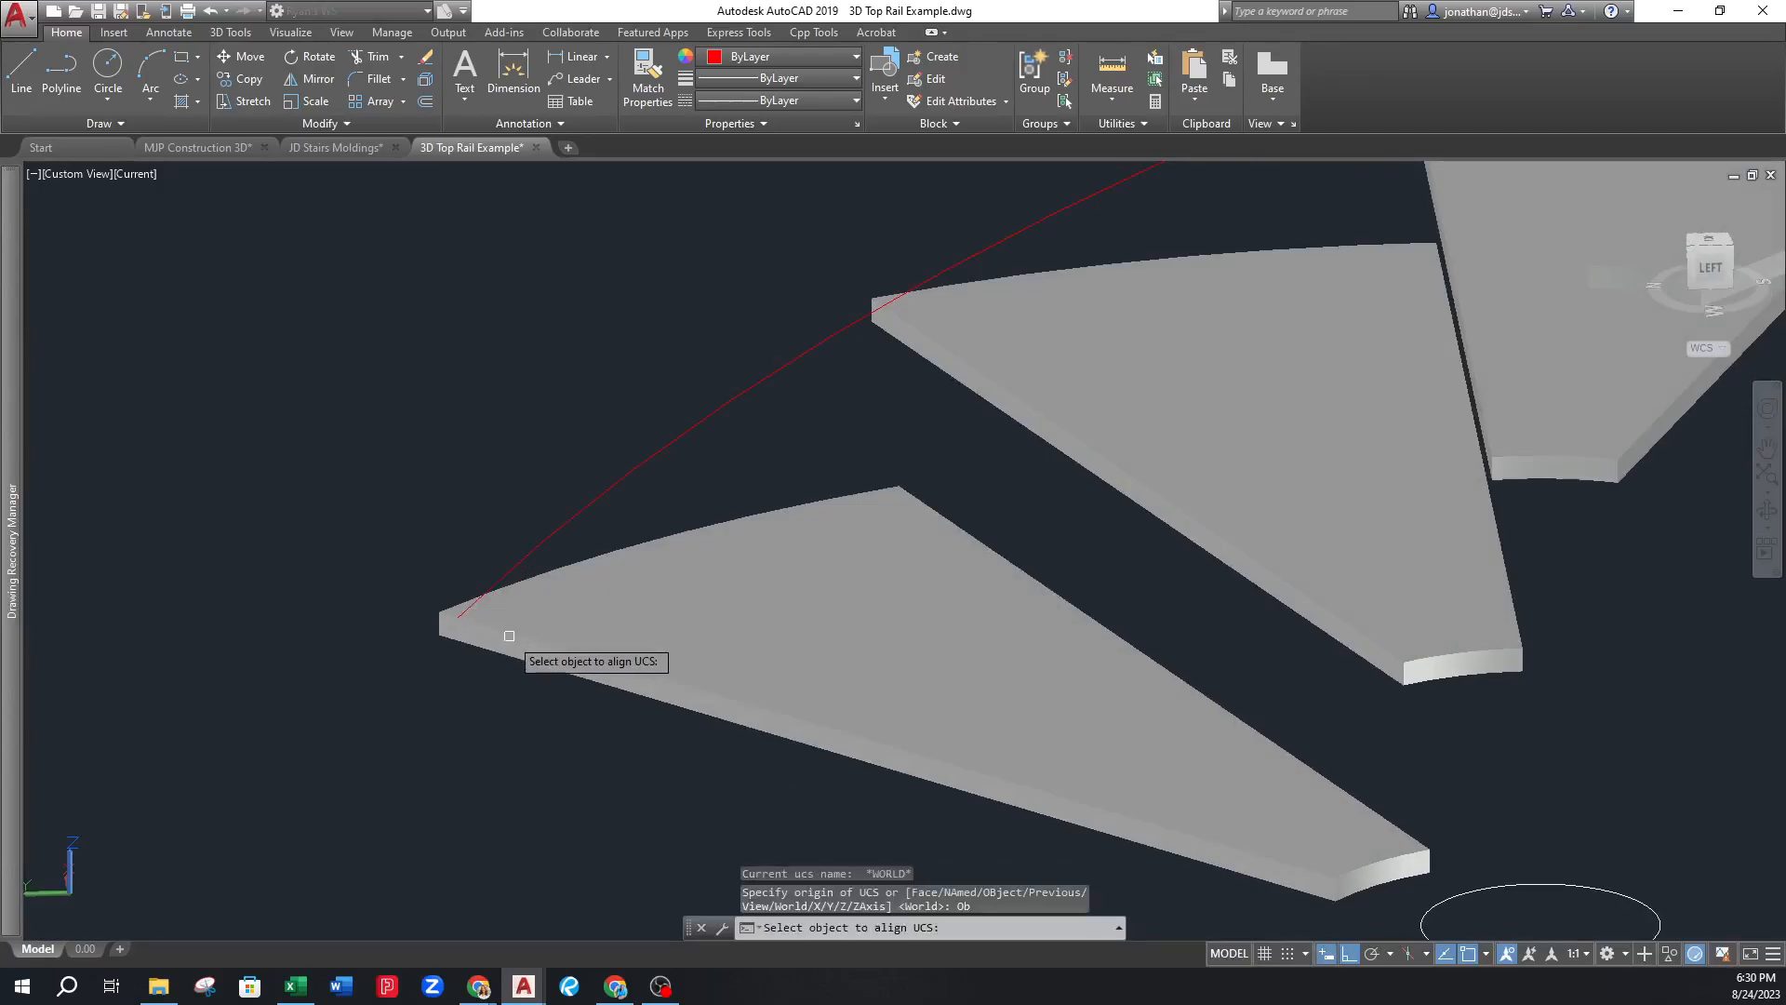
key("Escape")
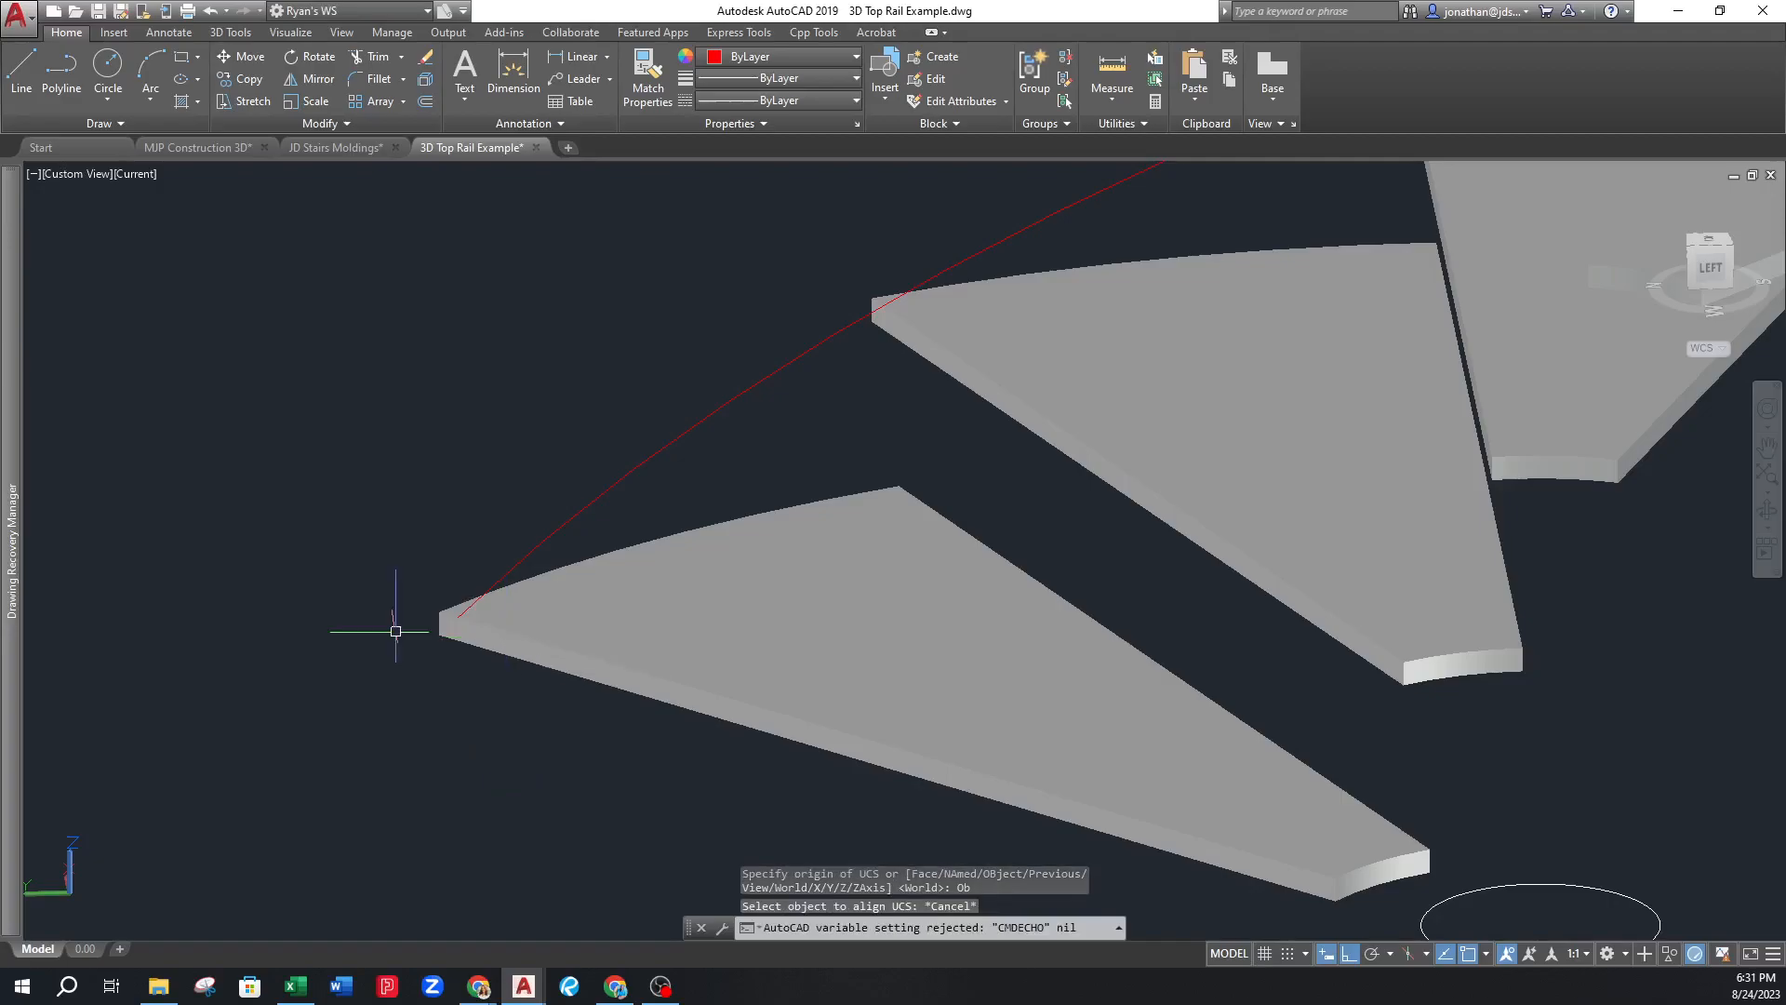
type("2")
key("Return")
scroll(405, 625, "up", 2)
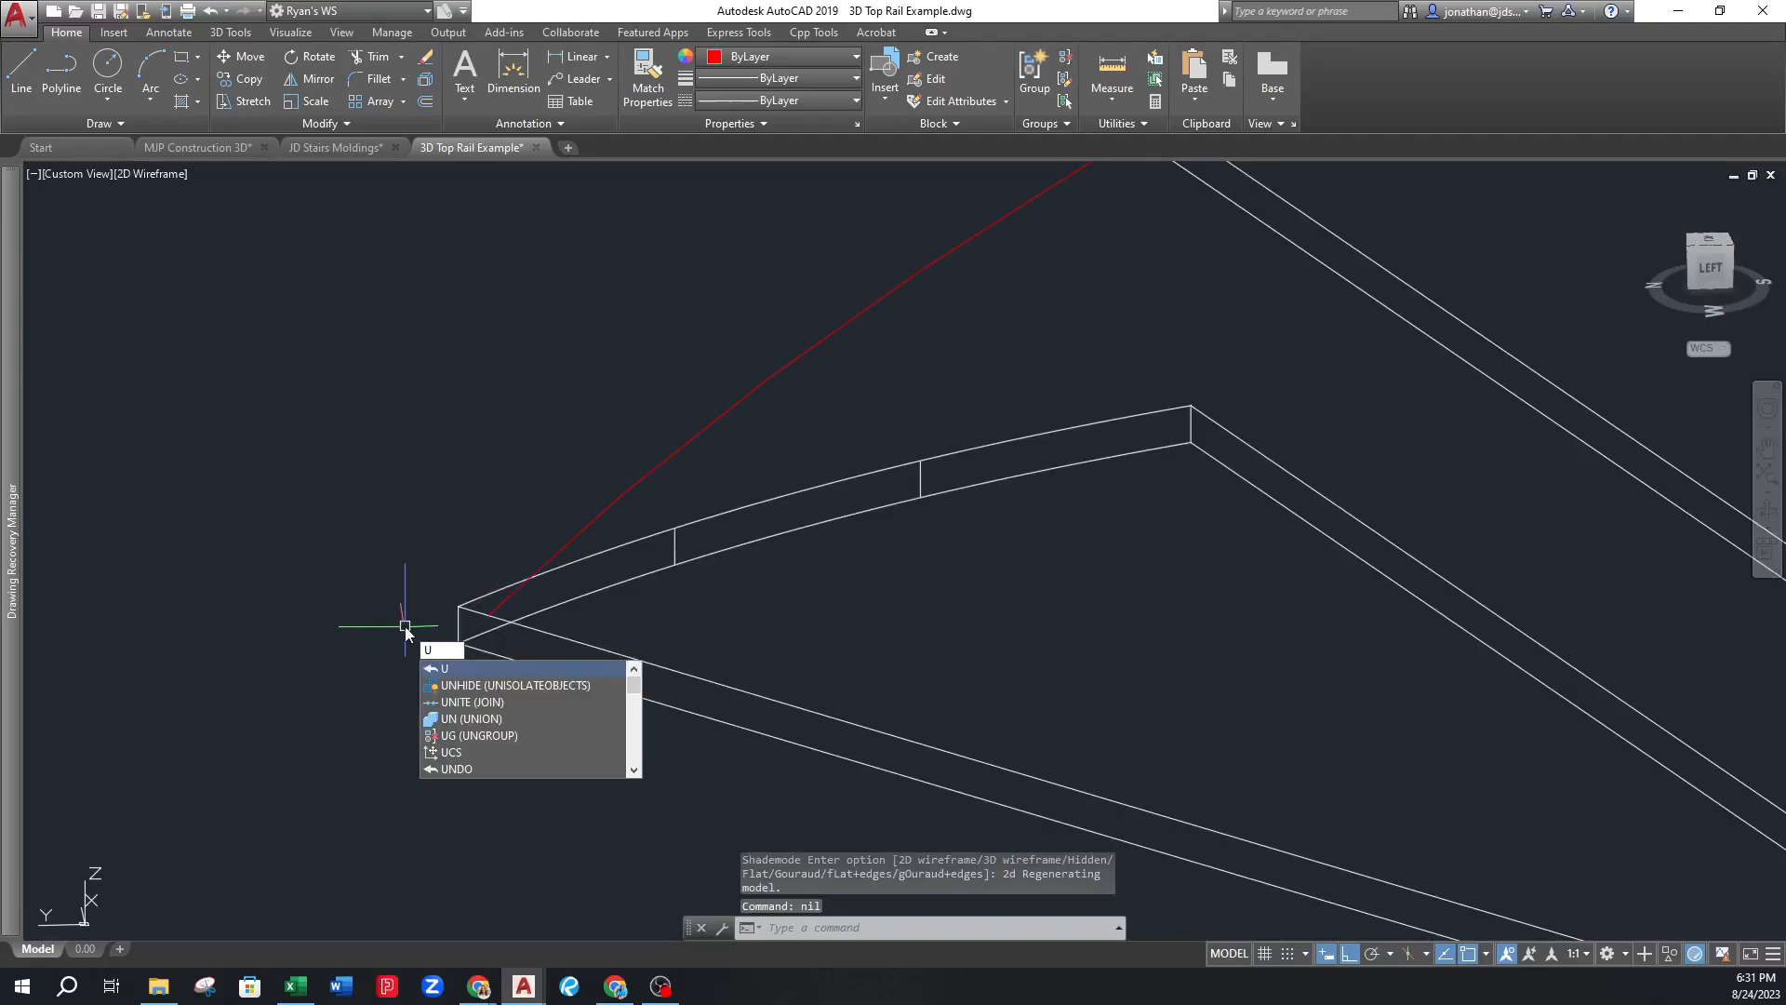
Set a UCS at the bottom tread's outer top corner, with X along the front edge and the XY plane on the tread's top
type("c")
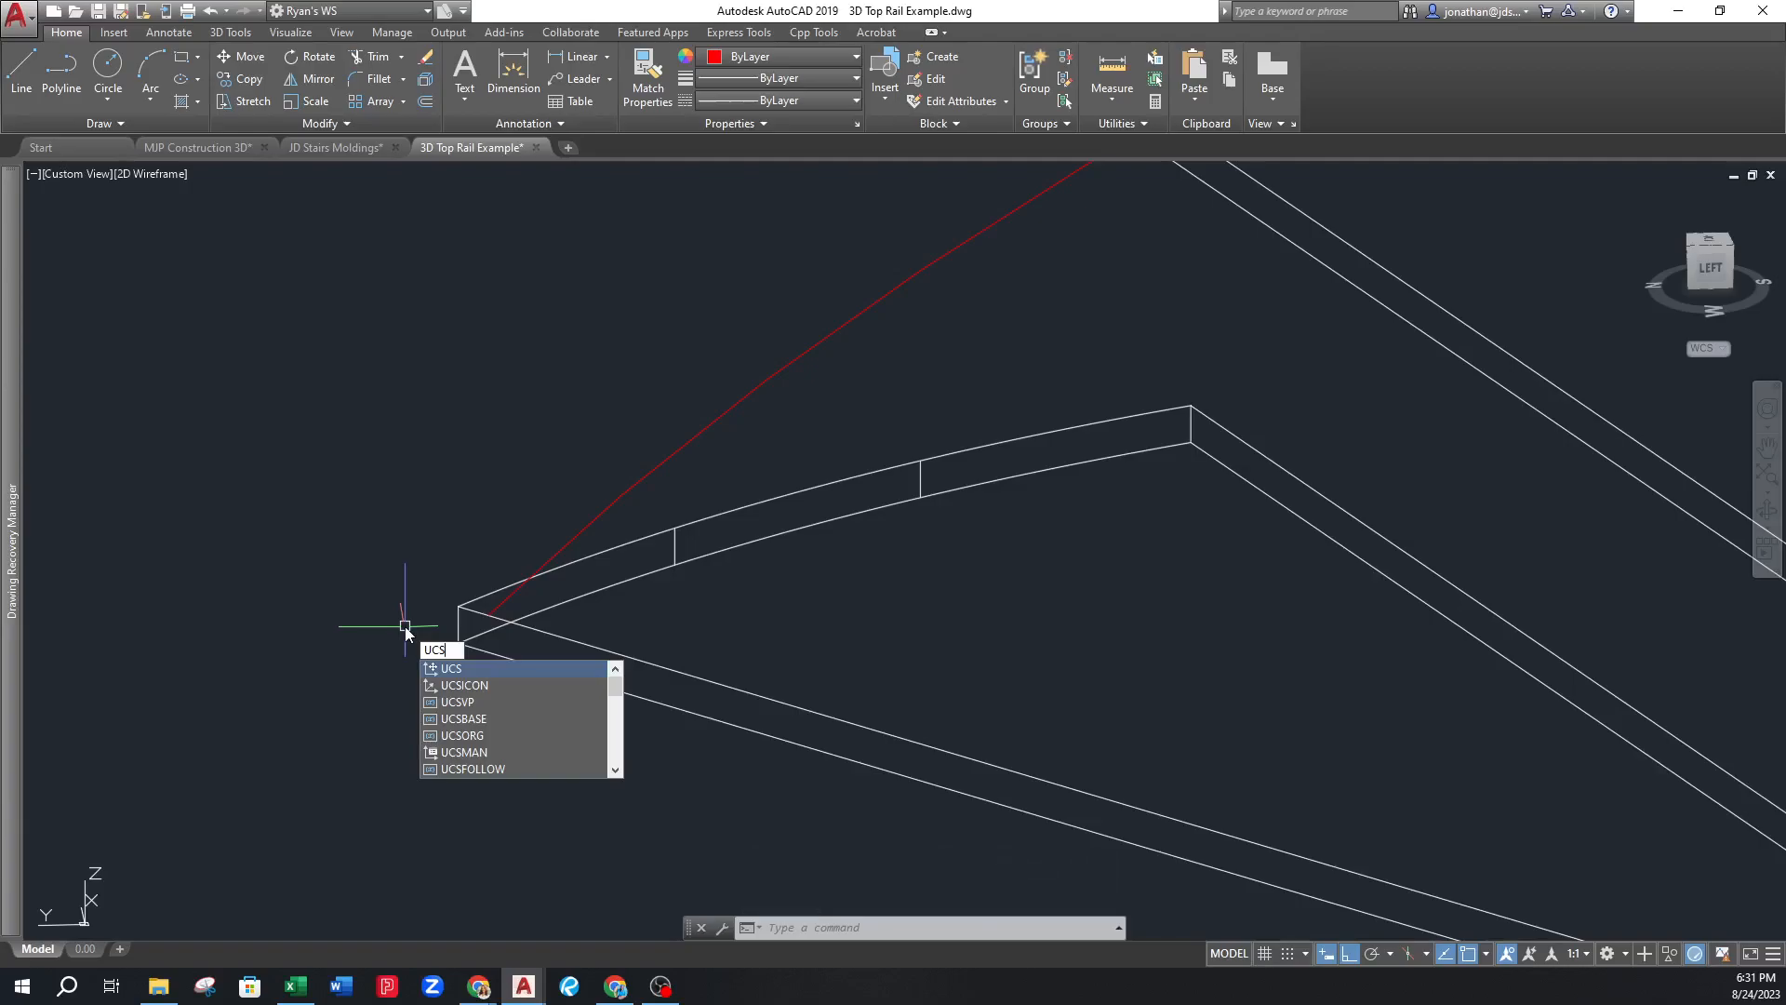
key("Return")
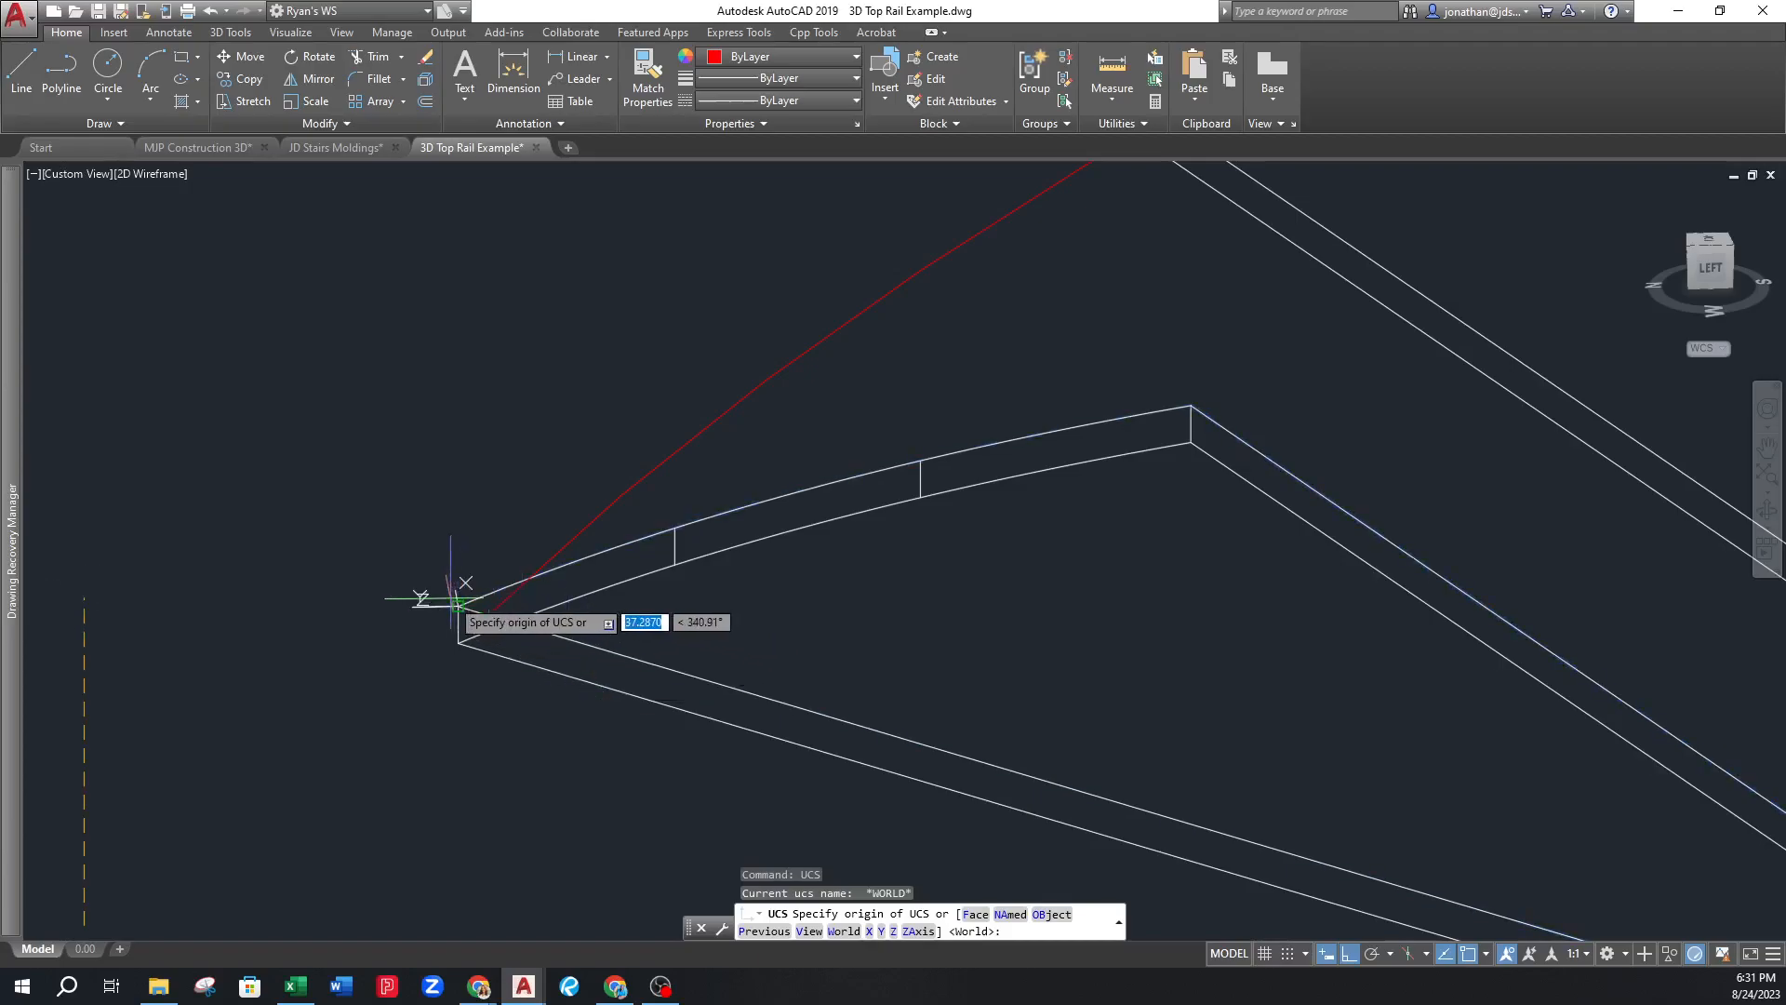
left_click(459, 605)
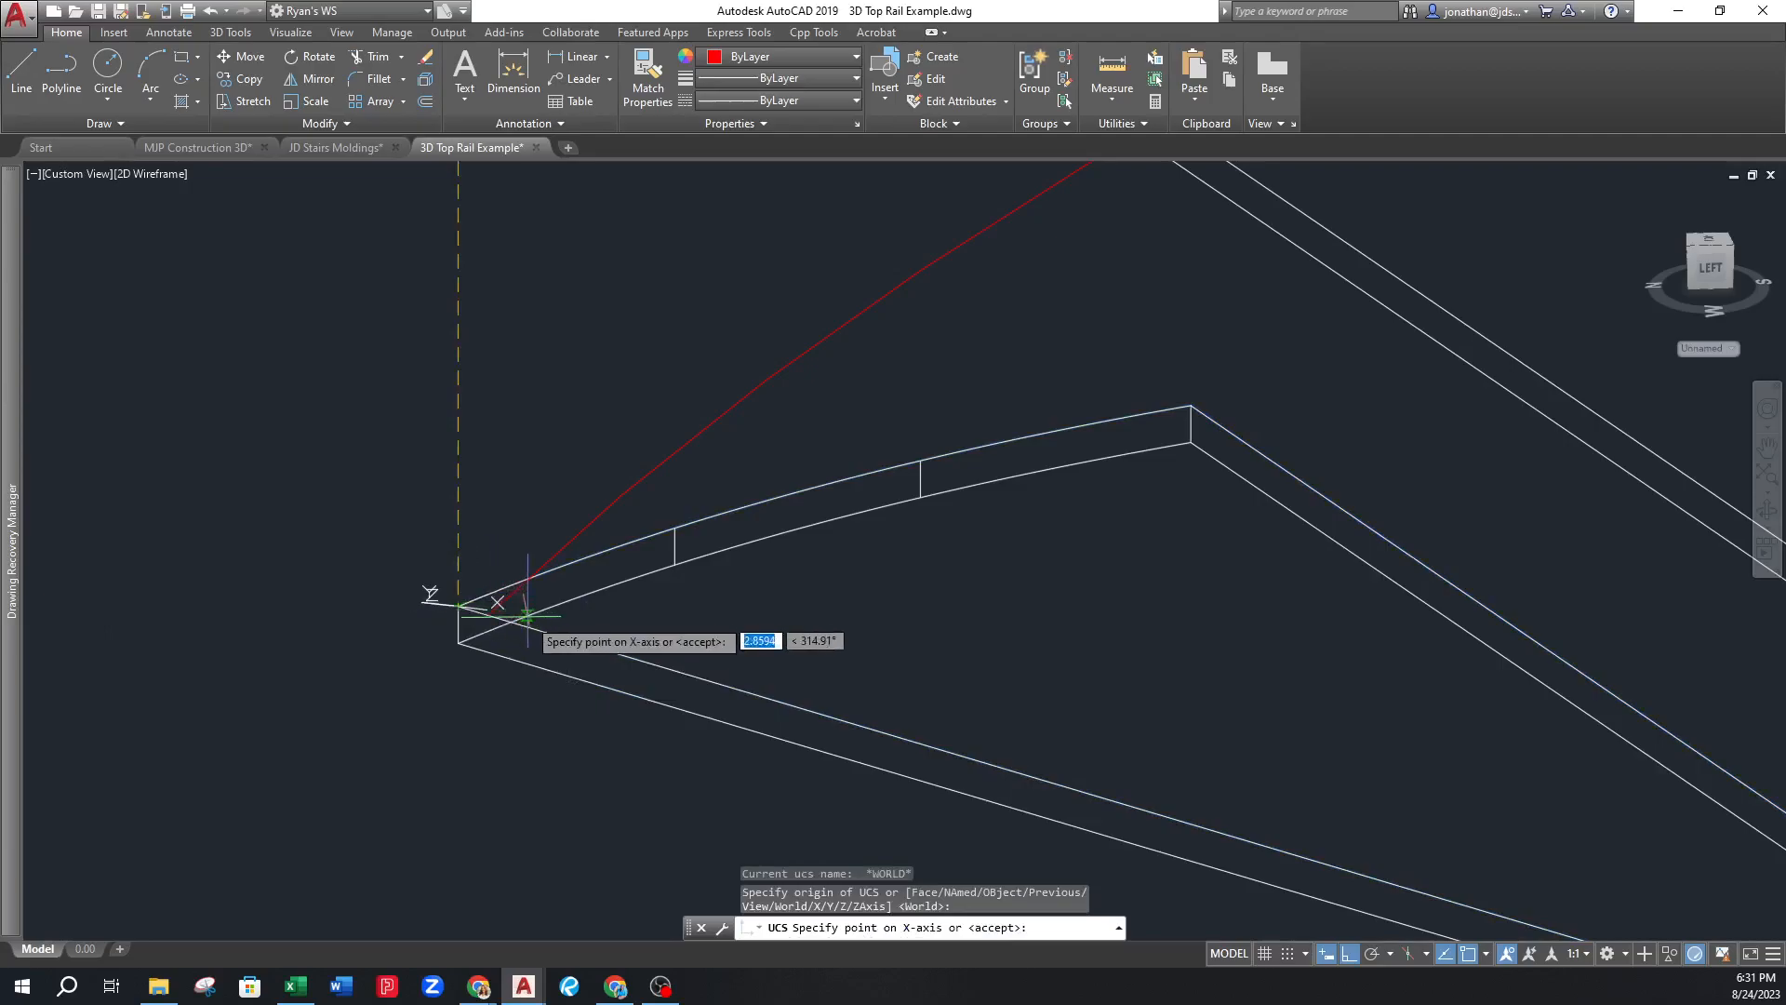
left_click(602, 649)
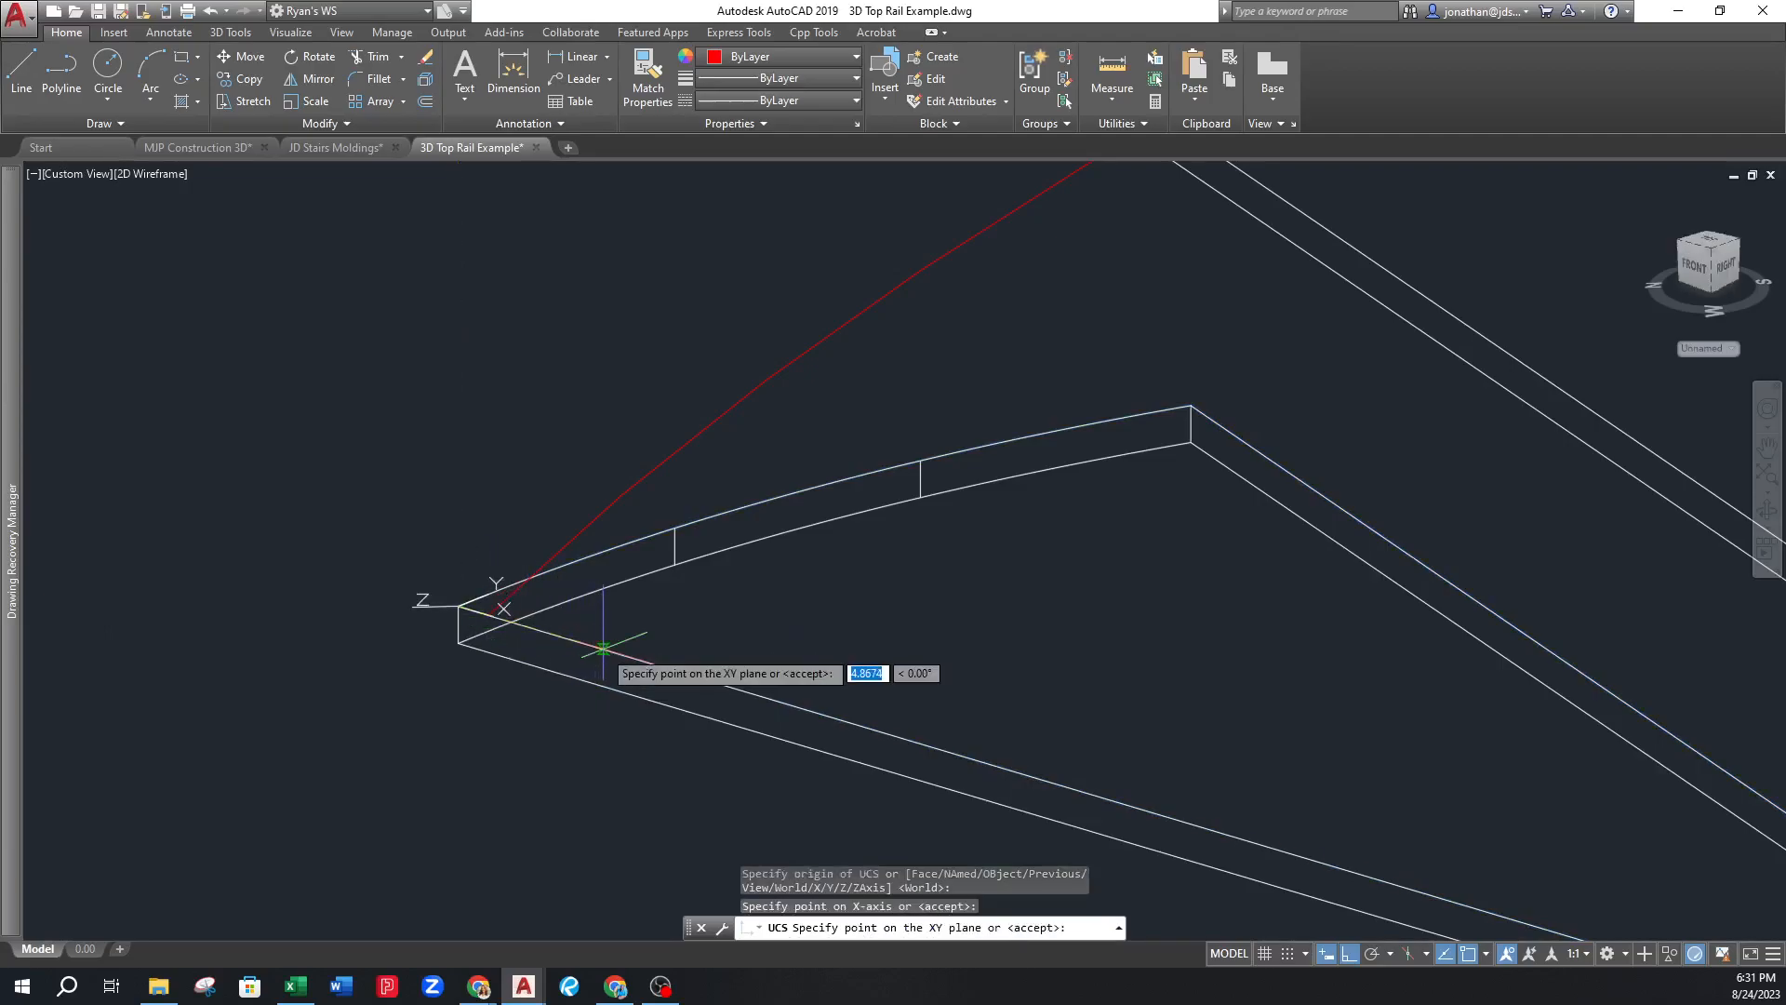
left_click(611, 547)
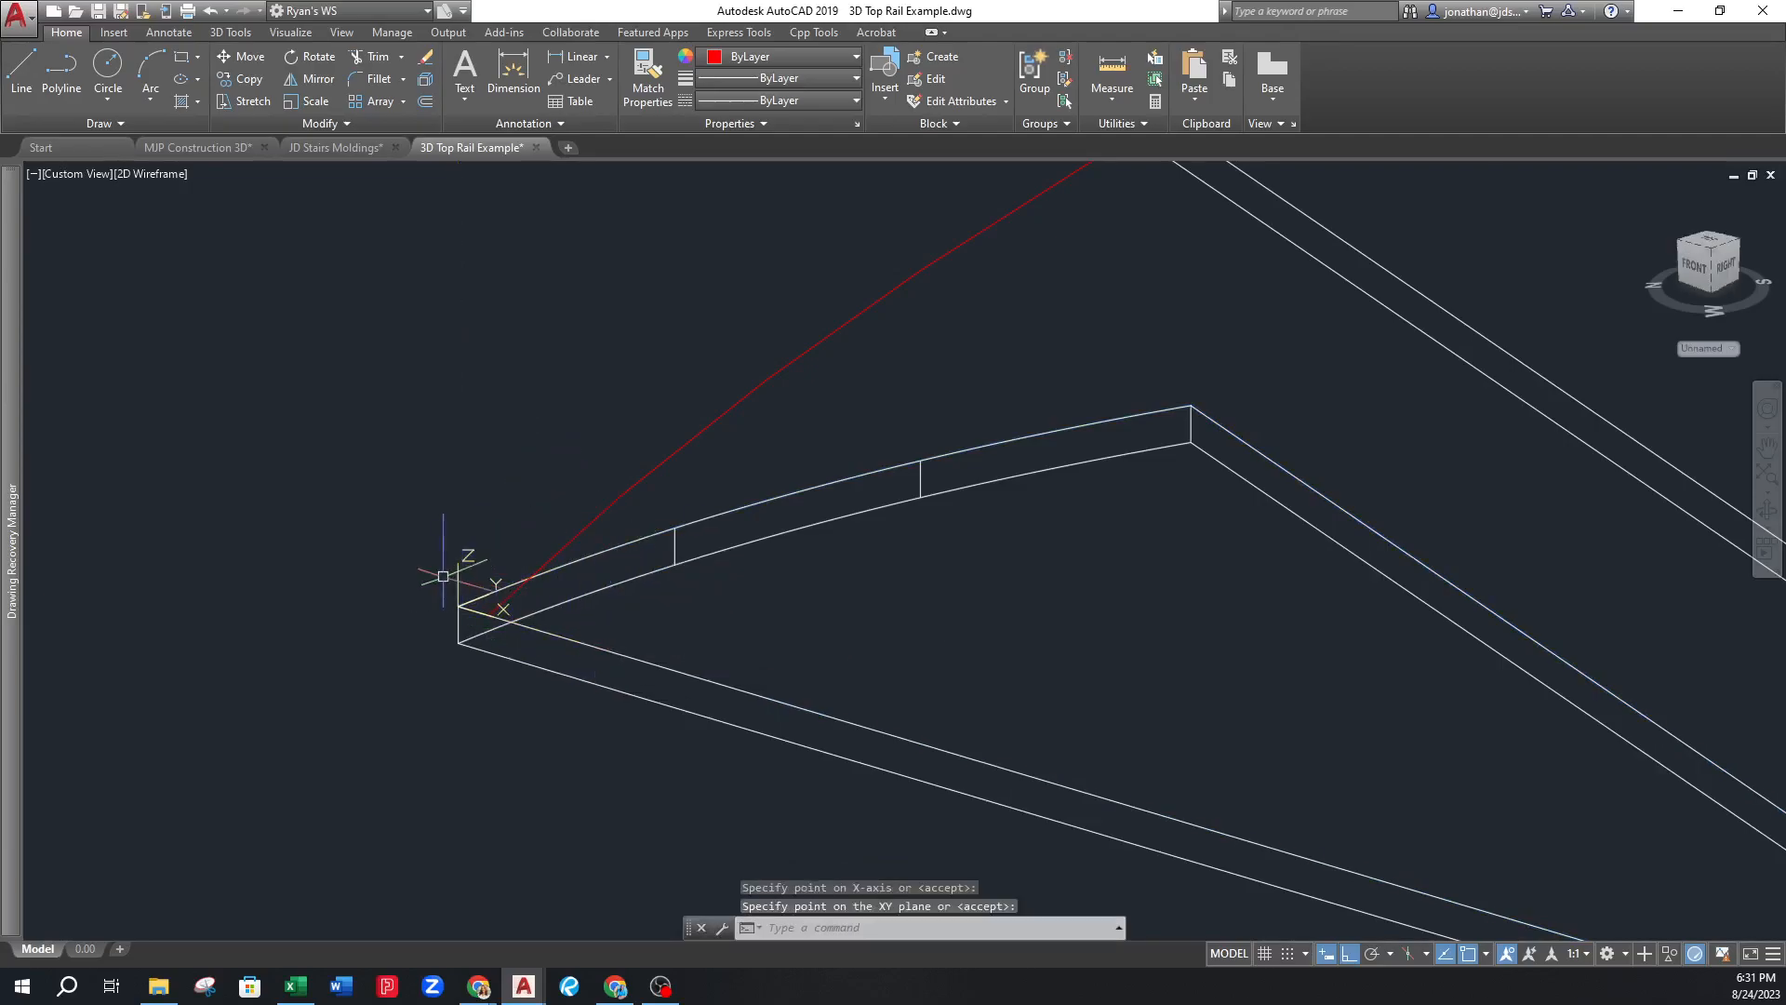
key("Escape")
key("Escape")
type("rec")
key("Return")
left_click(459, 606)
key("Escape")
Redefine the UCS origin at the bottom tread's outer top corner, accepting the current axis directions
type("ucs")
key("Return")
left_click(459, 607)
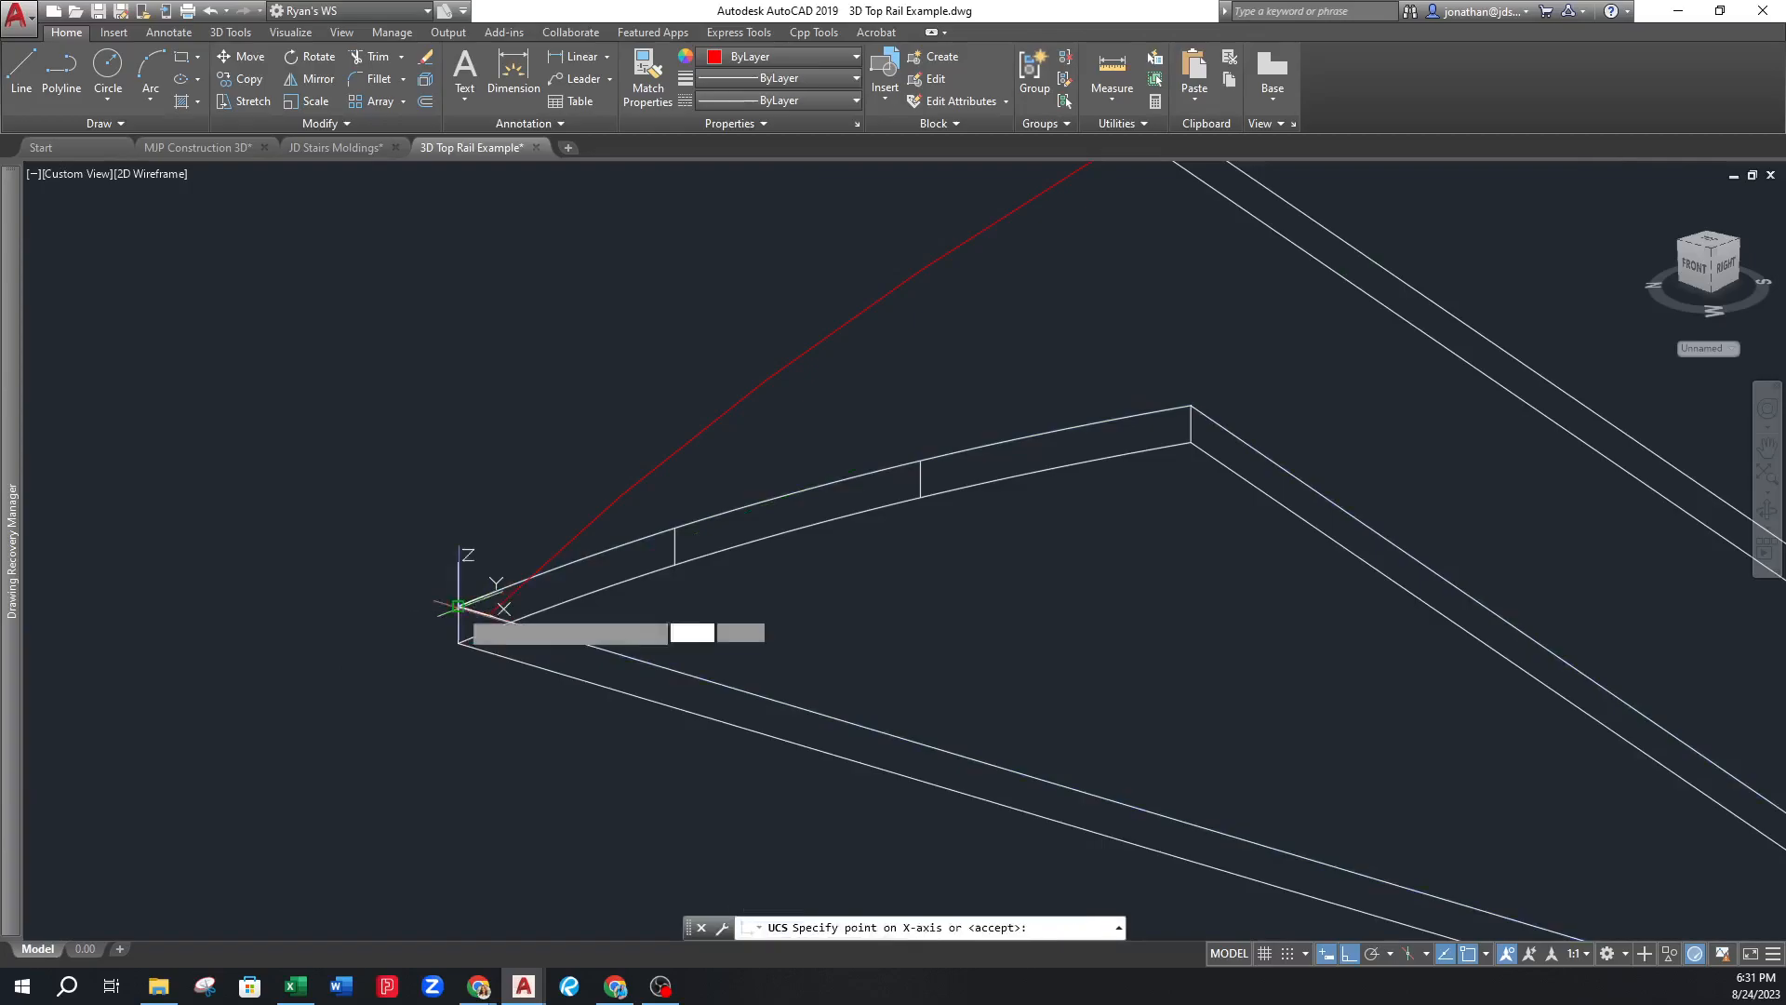
key("Return")
key("Return")
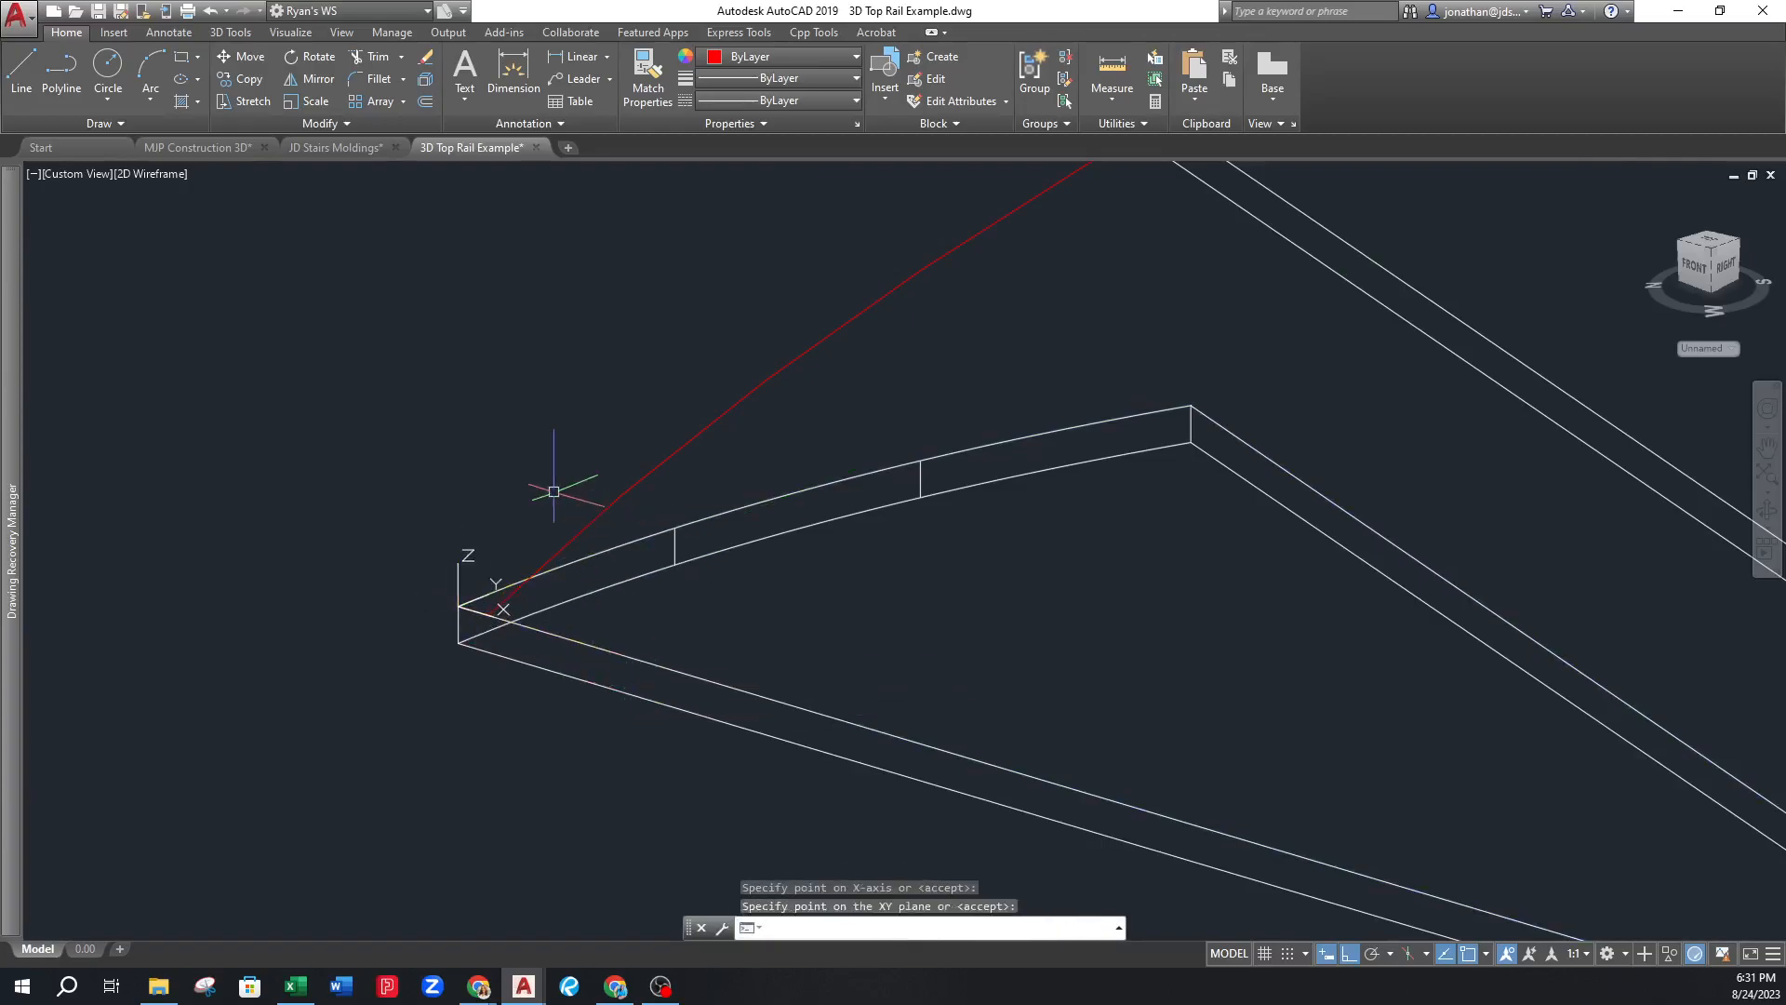
key("Escape")
key("Escape")
Try a UCS at the tread's outer top corner with X along the front edge and Y pointing up, and restore the World UCS
middle_click_drag(464, 509, 507, 558)
scroll(473, 545, "up", 5)
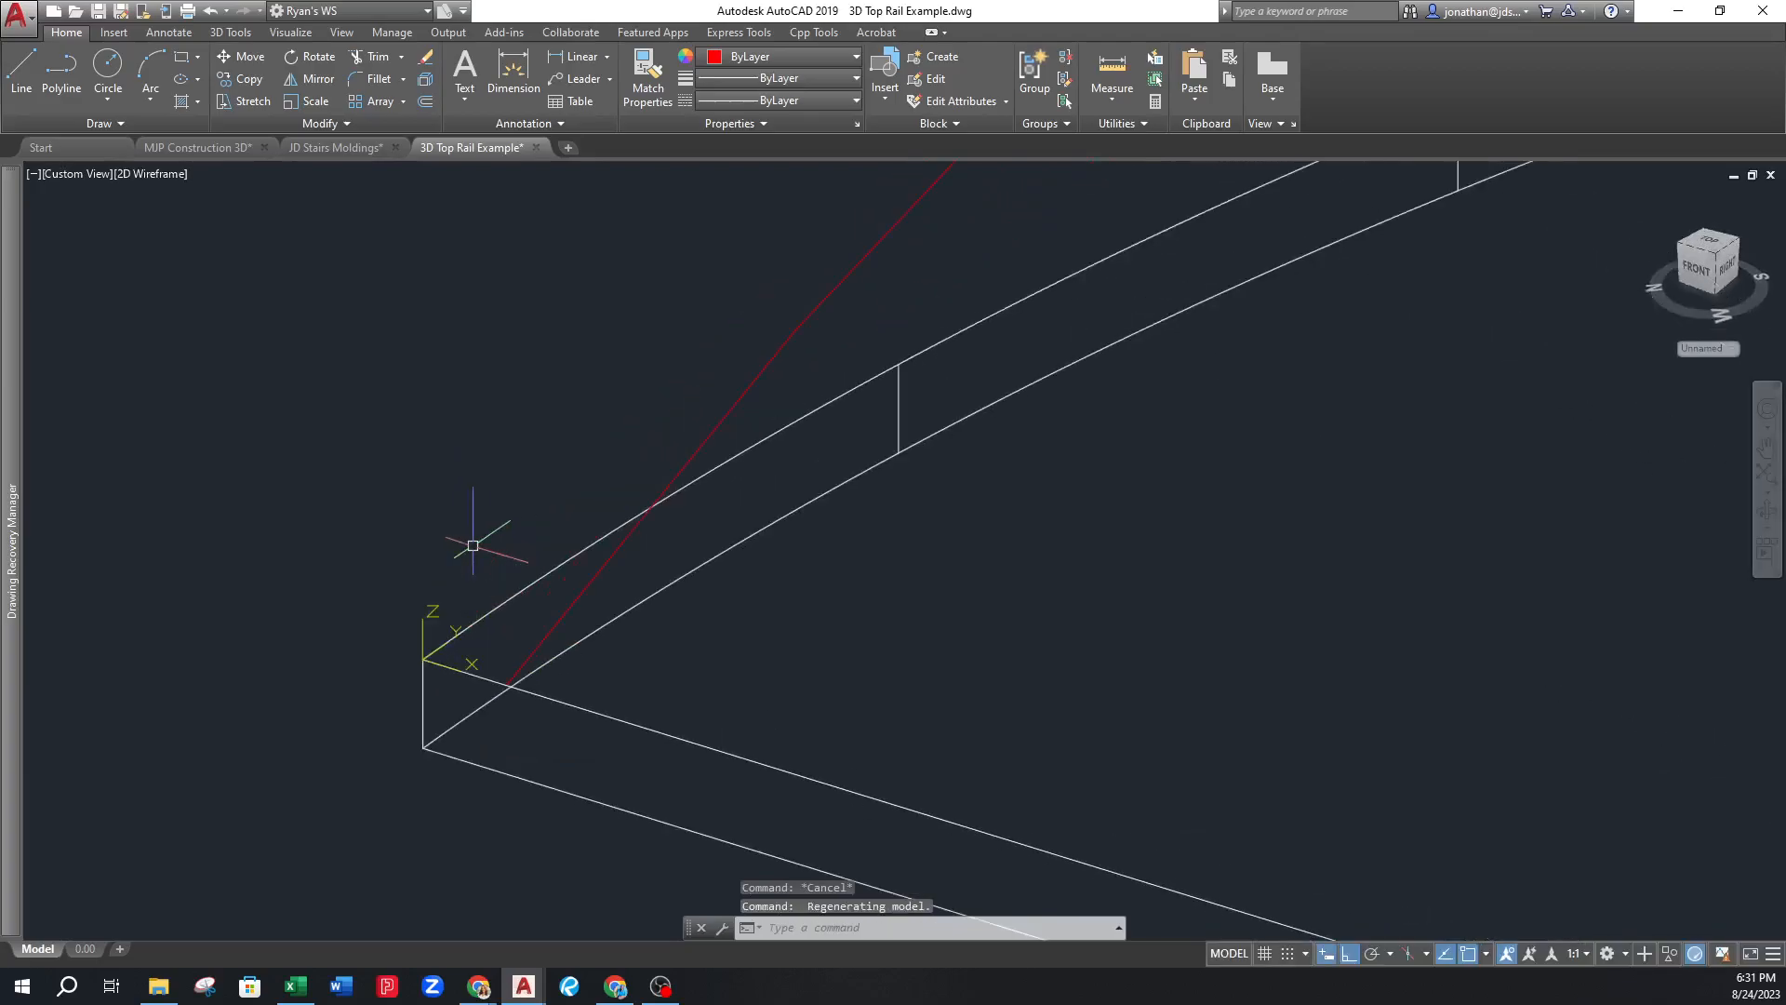
type("ucs")
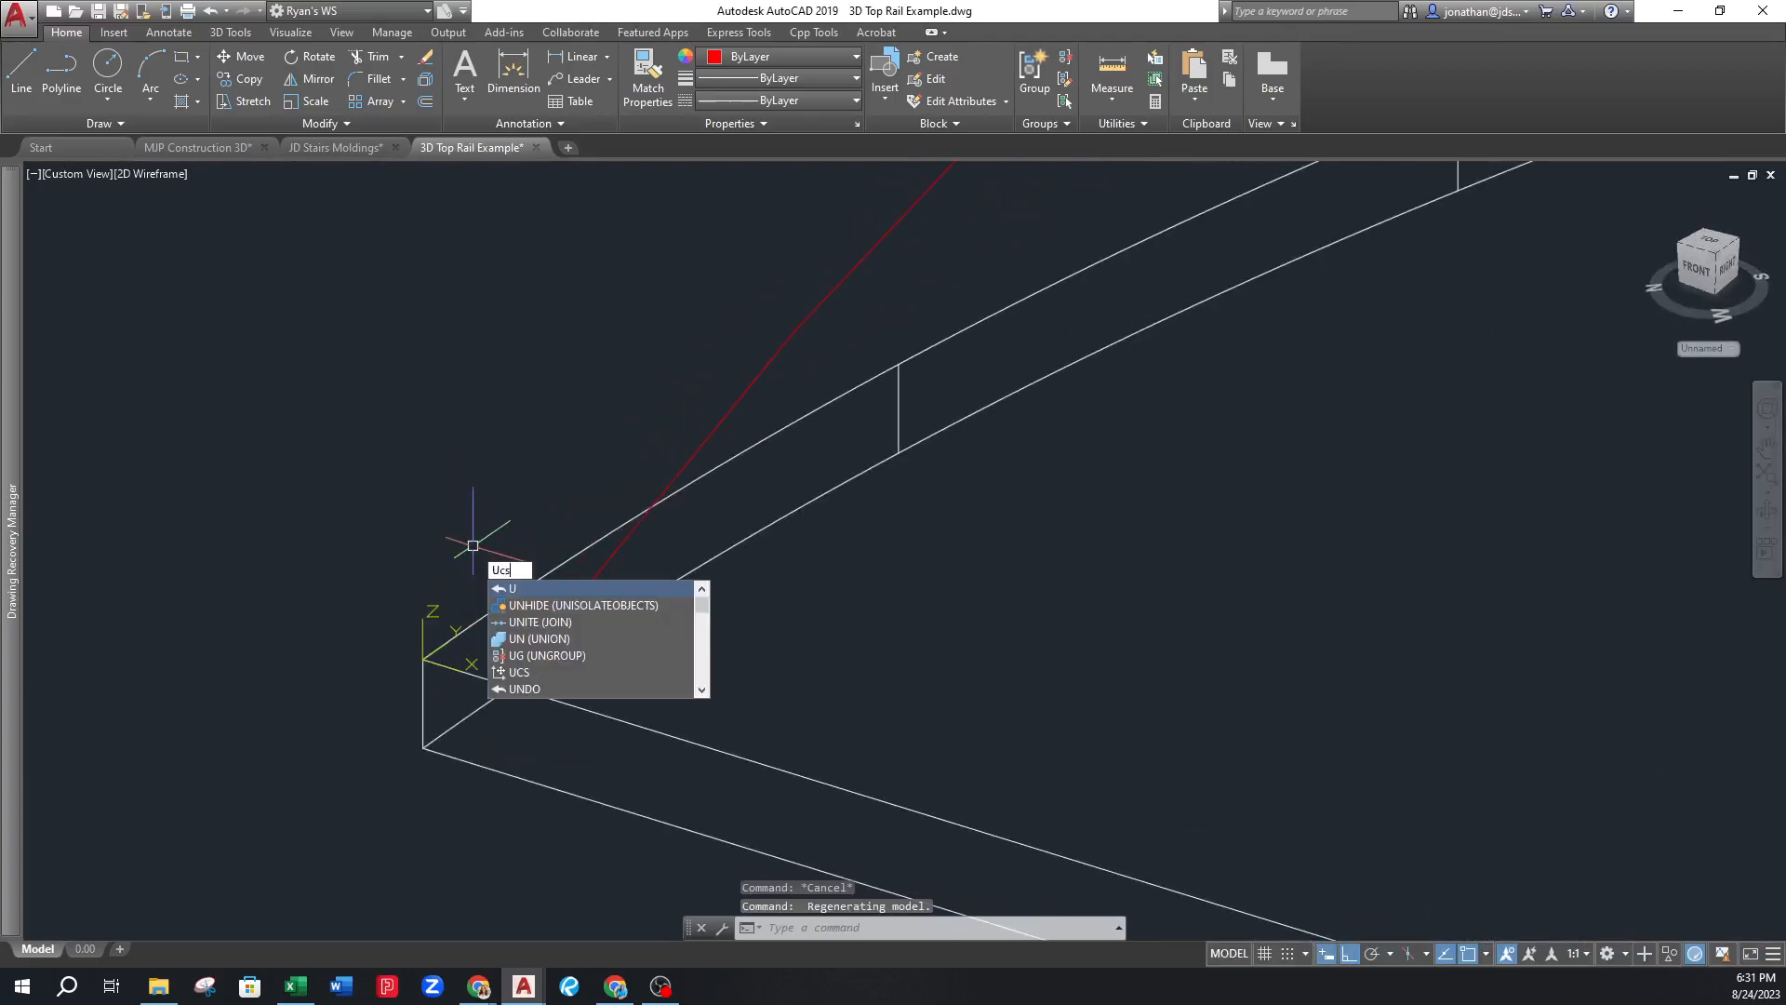
key("Return")
left_click(424, 661)
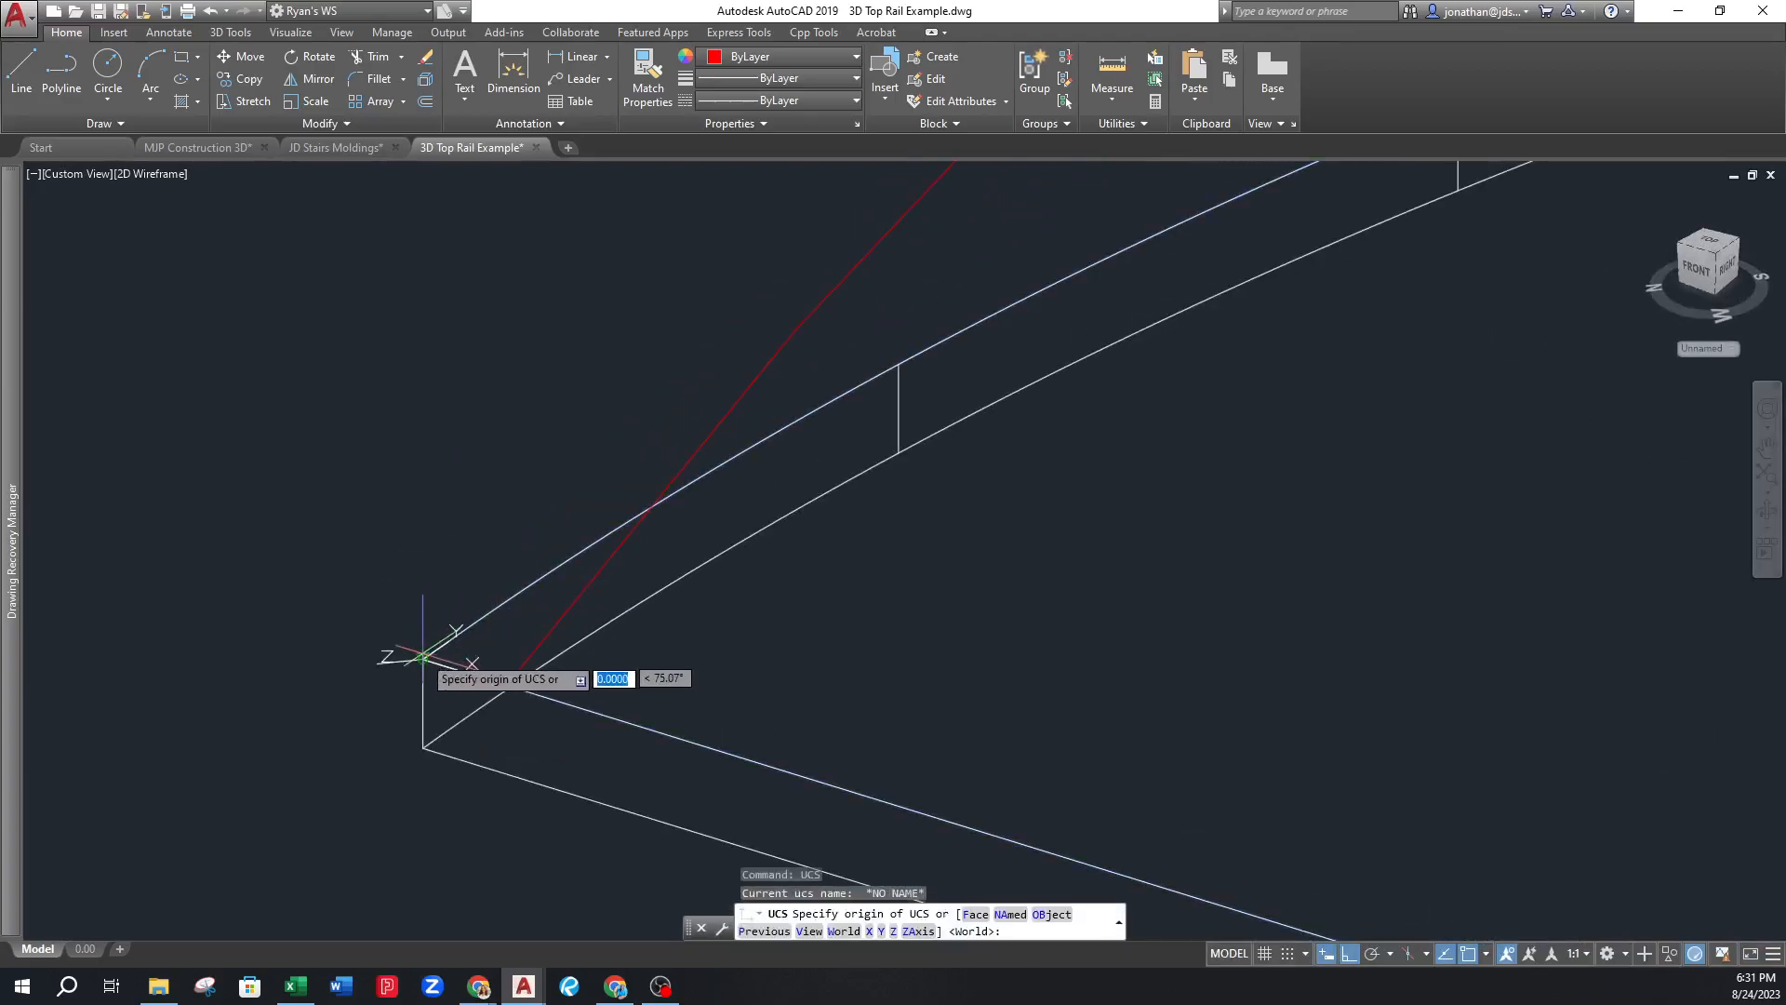
left_click(620, 730)
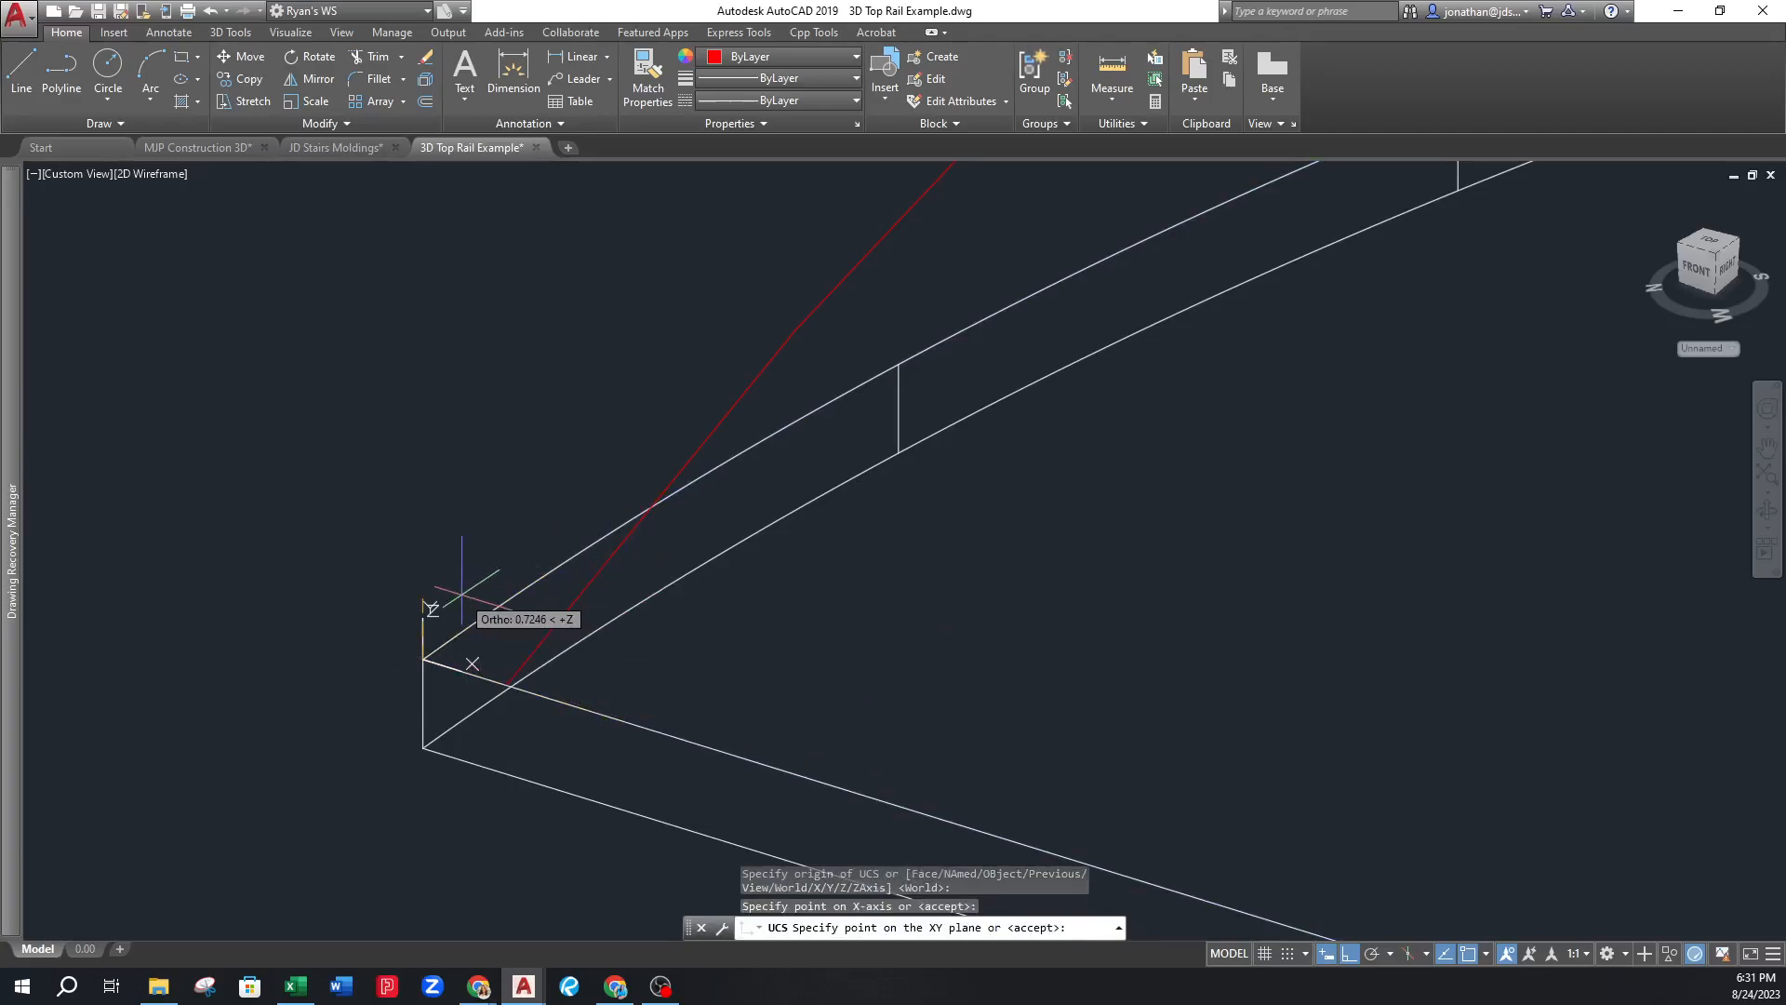
left_click(465, 549)
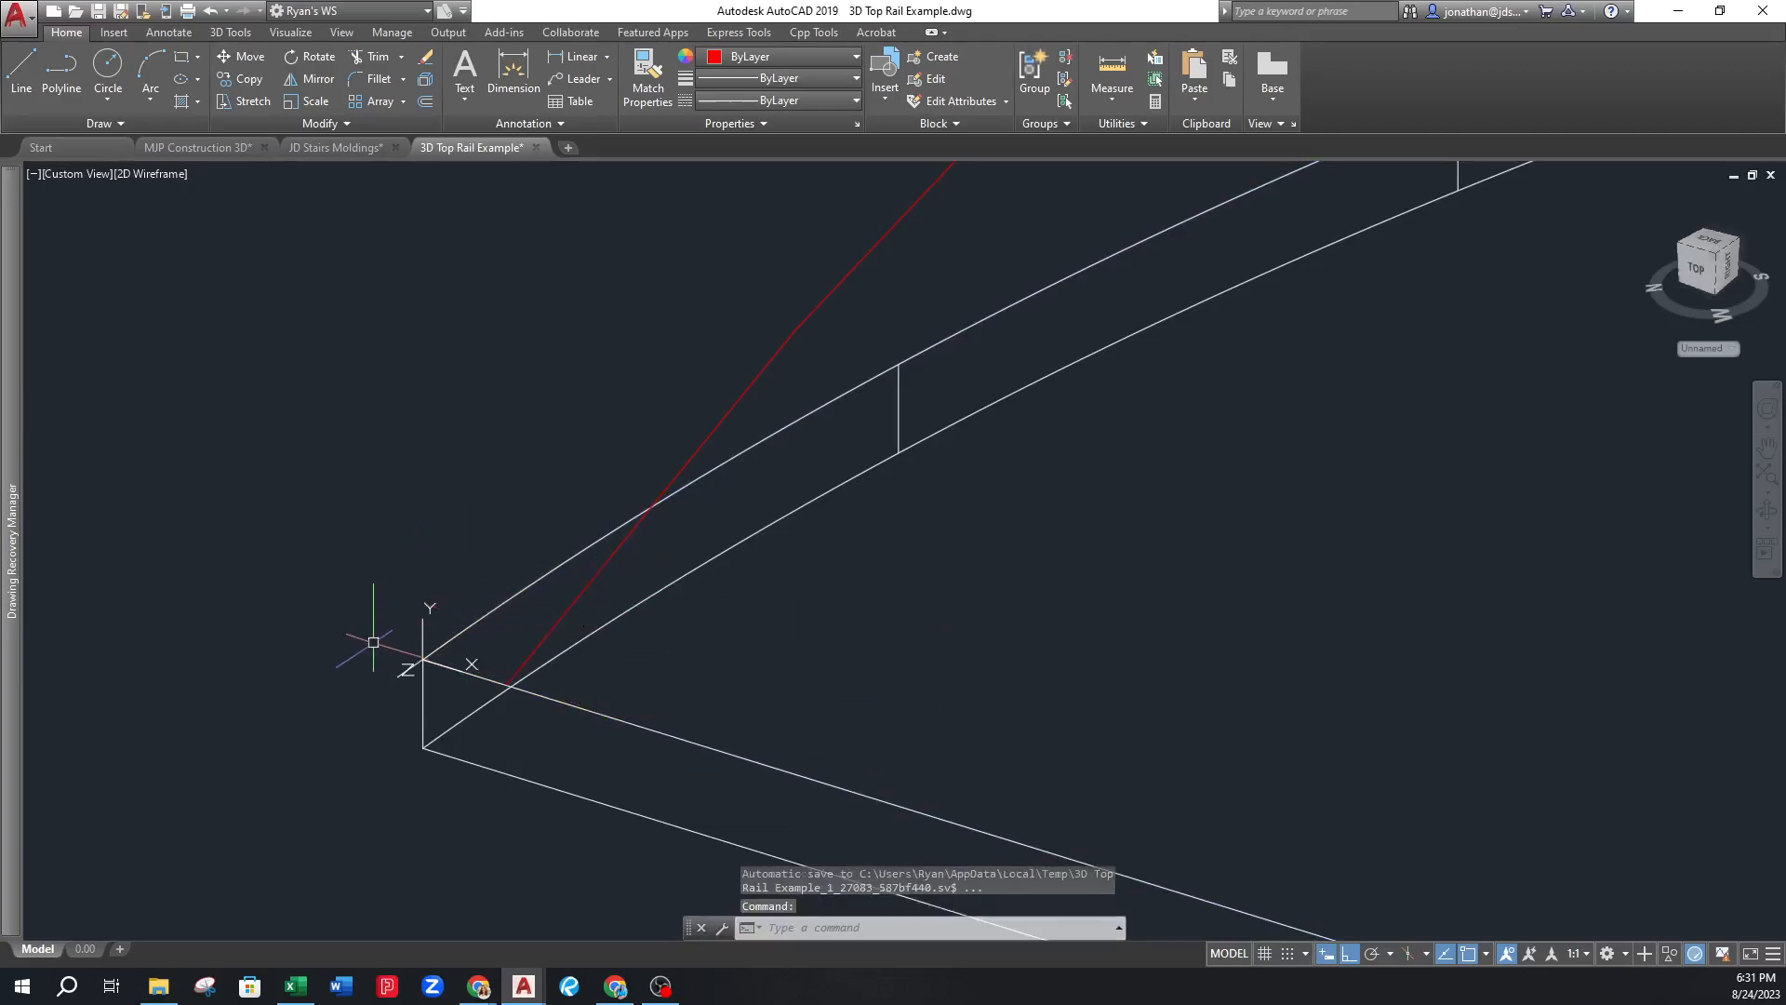
key("Return")
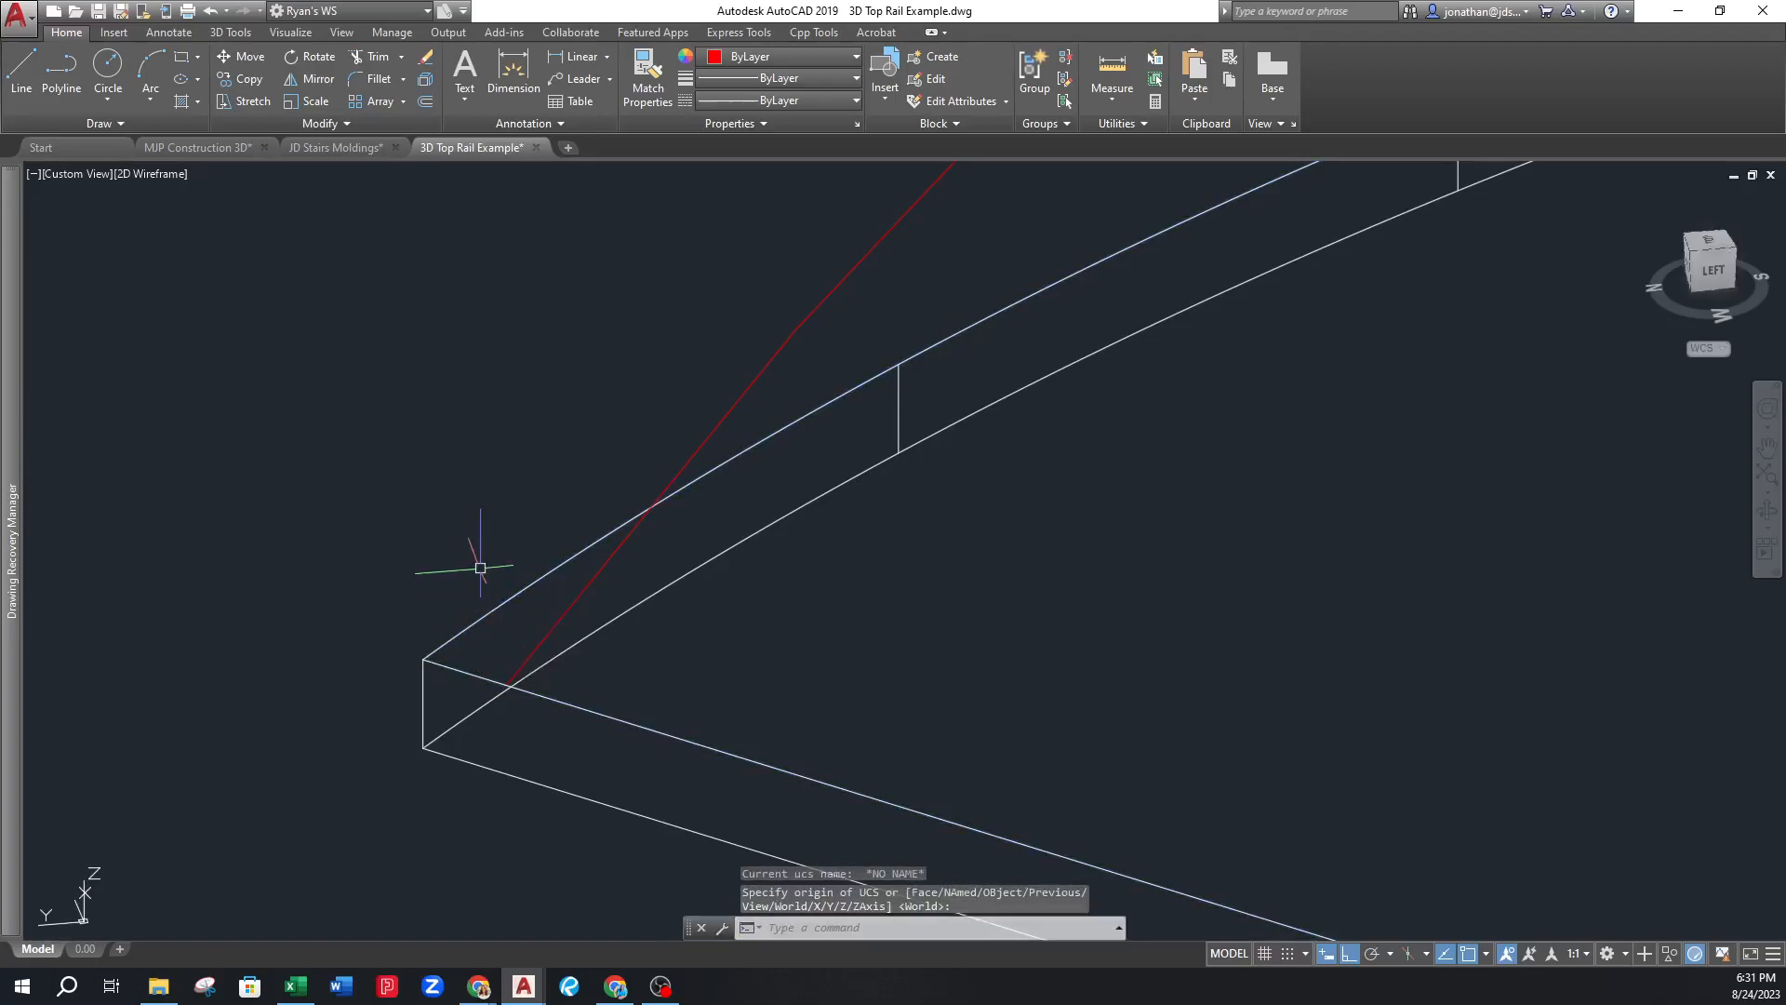
type("rec")
key("Return")
left_click(422, 660)
key("Escape")
Try a UCS at the tread's outer top corner with Y pointing straight down, and reset it to World
type("ucs")
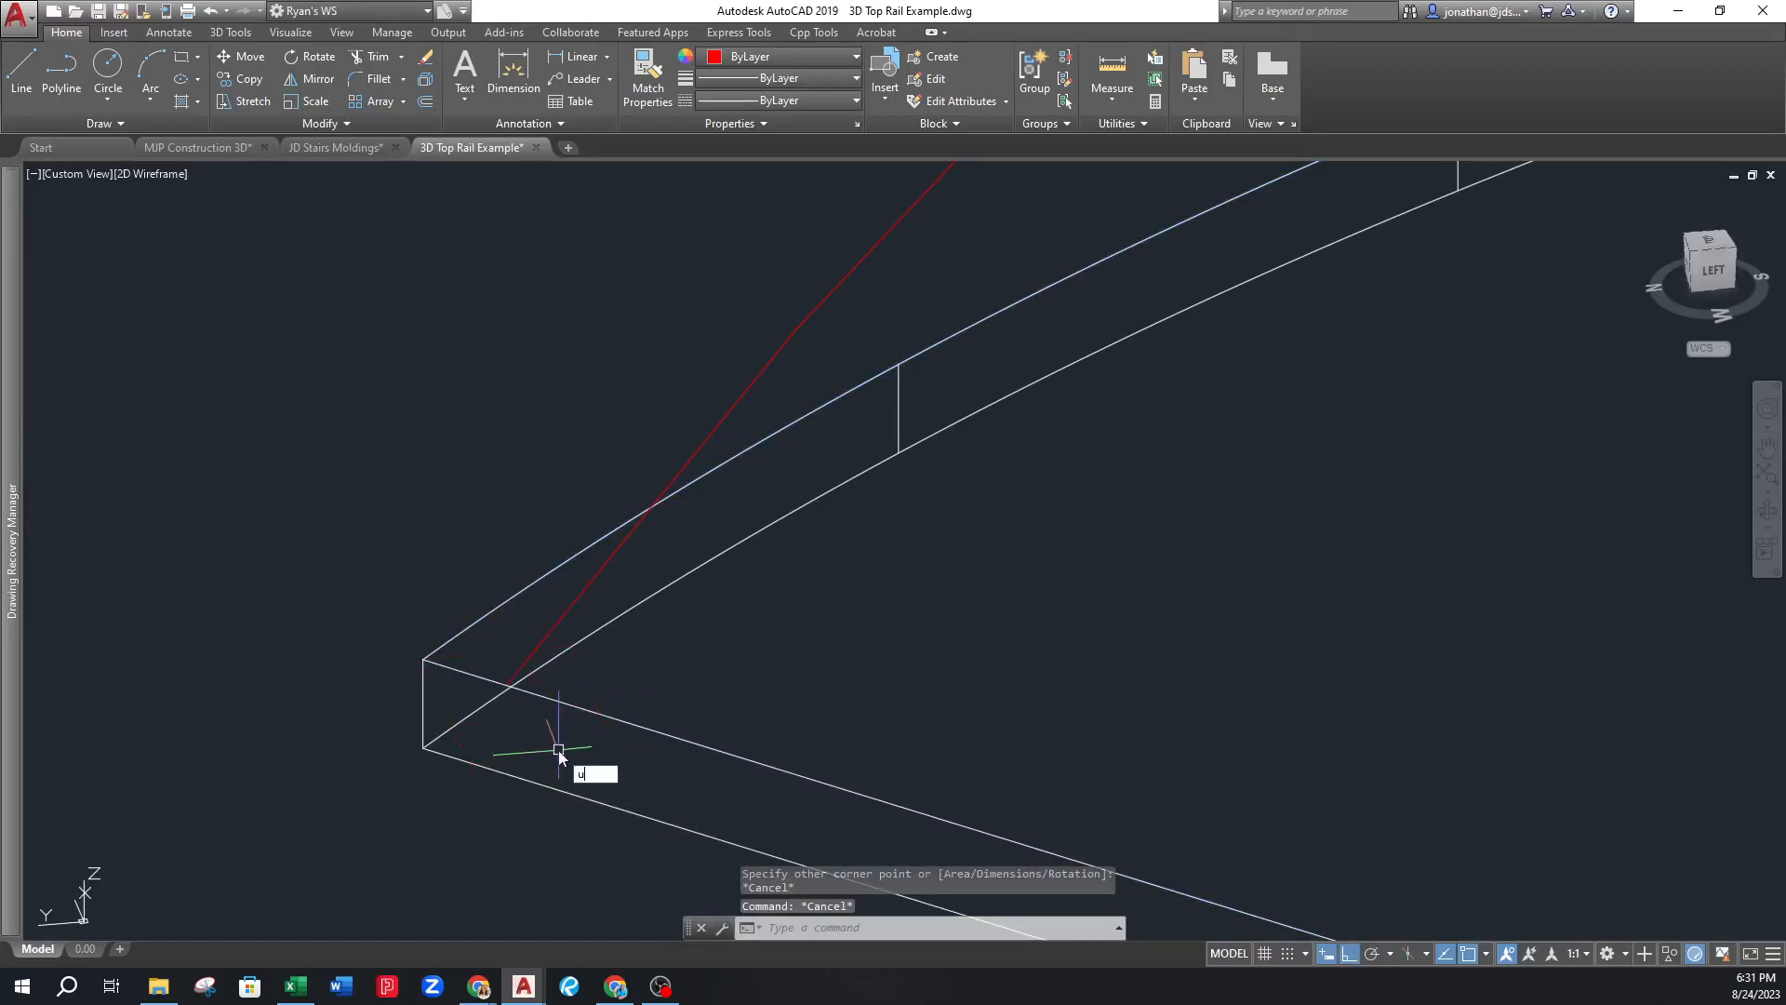
key("Return")
left_click(423, 659)
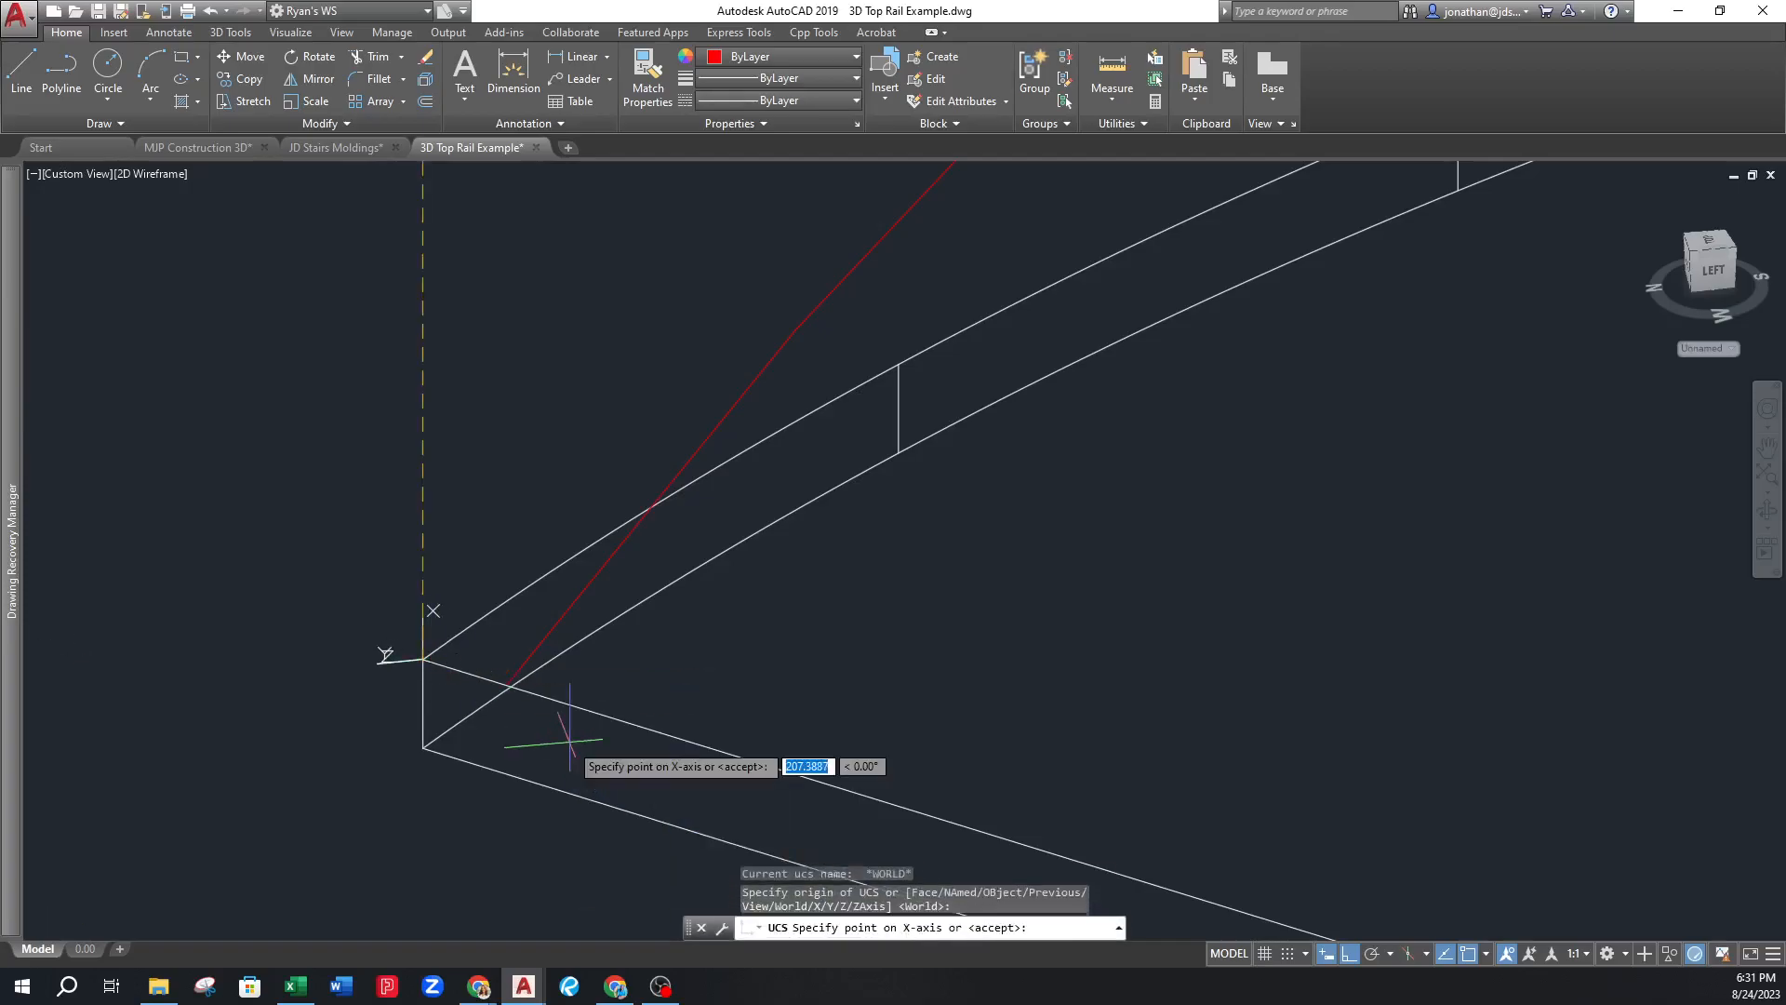
left_click(607, 715)
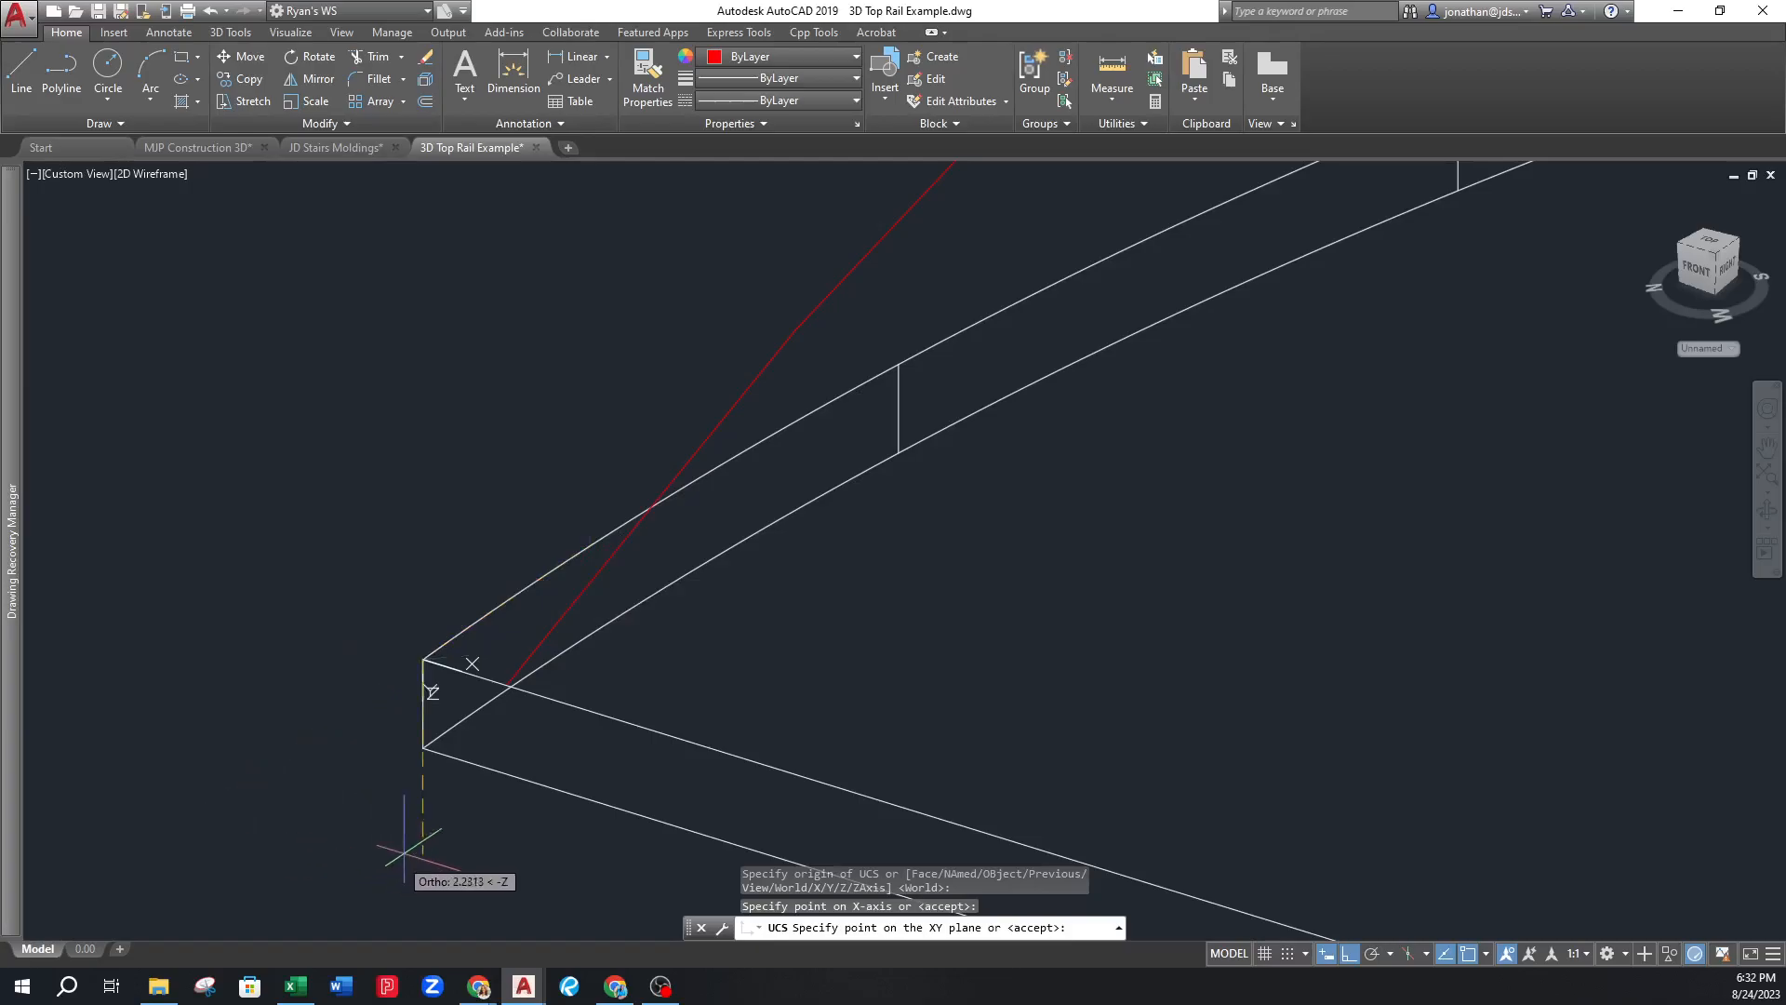
left_click(445, 824)
key("Return")
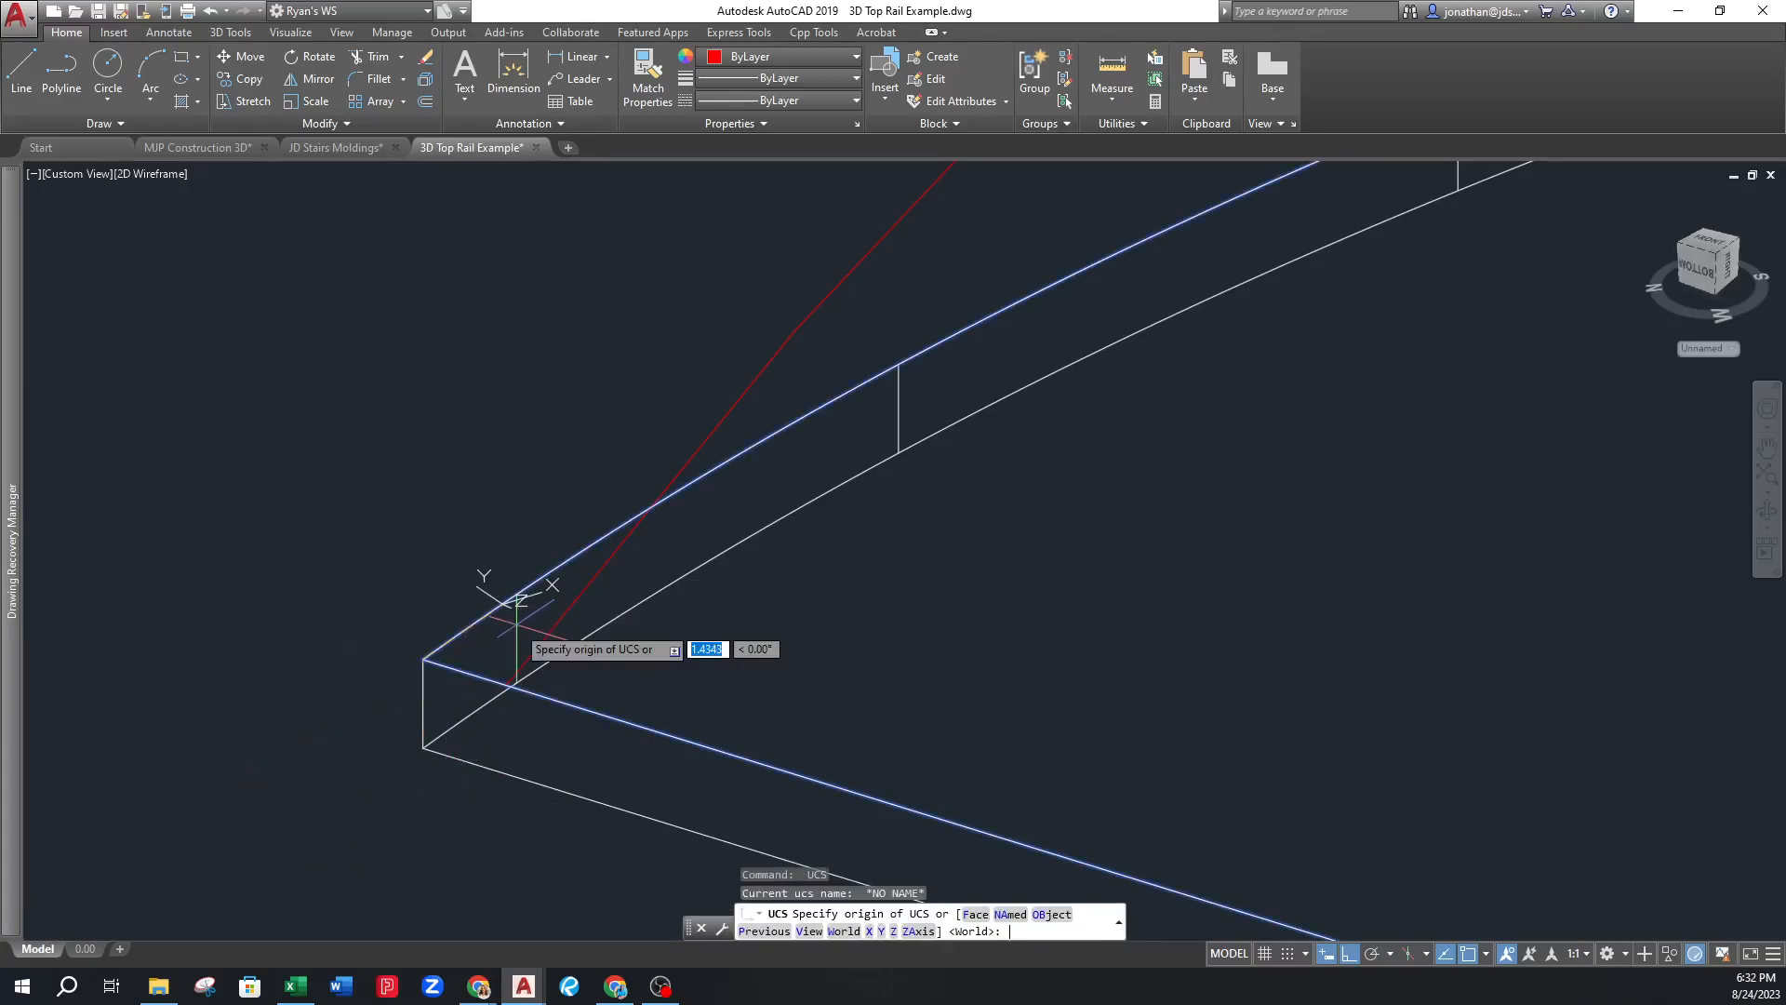
key("Return")
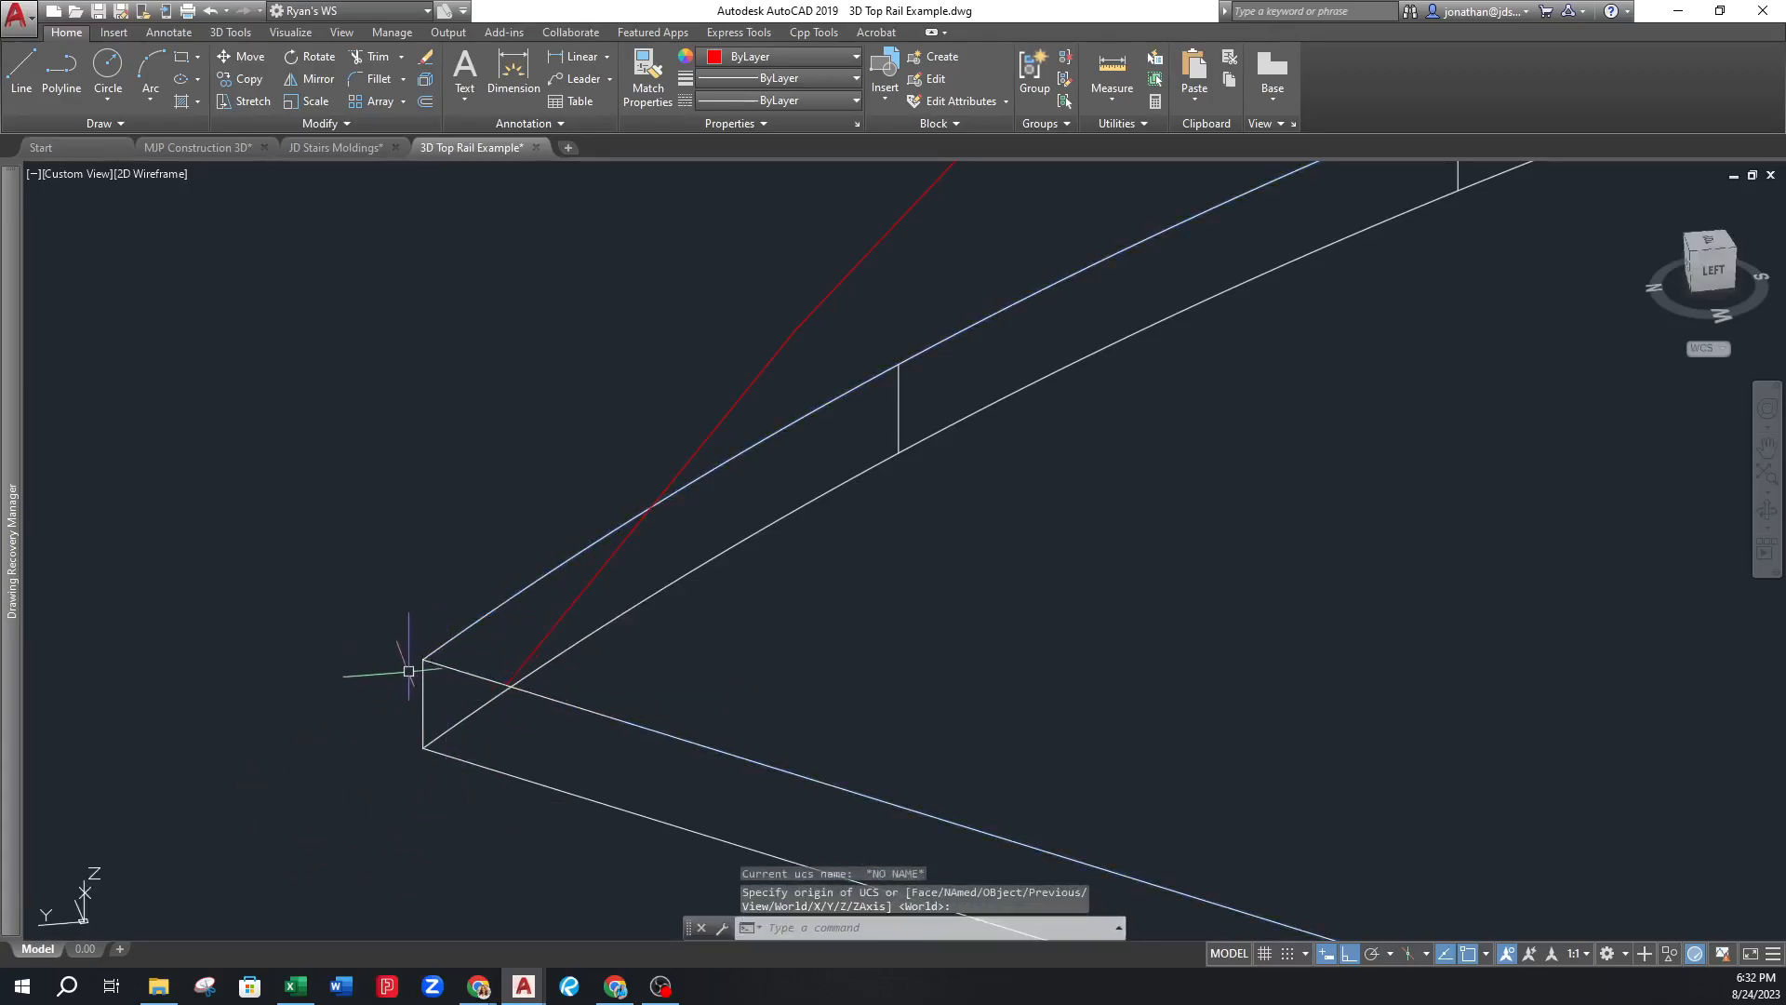
Align the UCS to the bottom tread's front face, with its origin at the outer top corner, X along the front edge and Y downward
type("ucs")
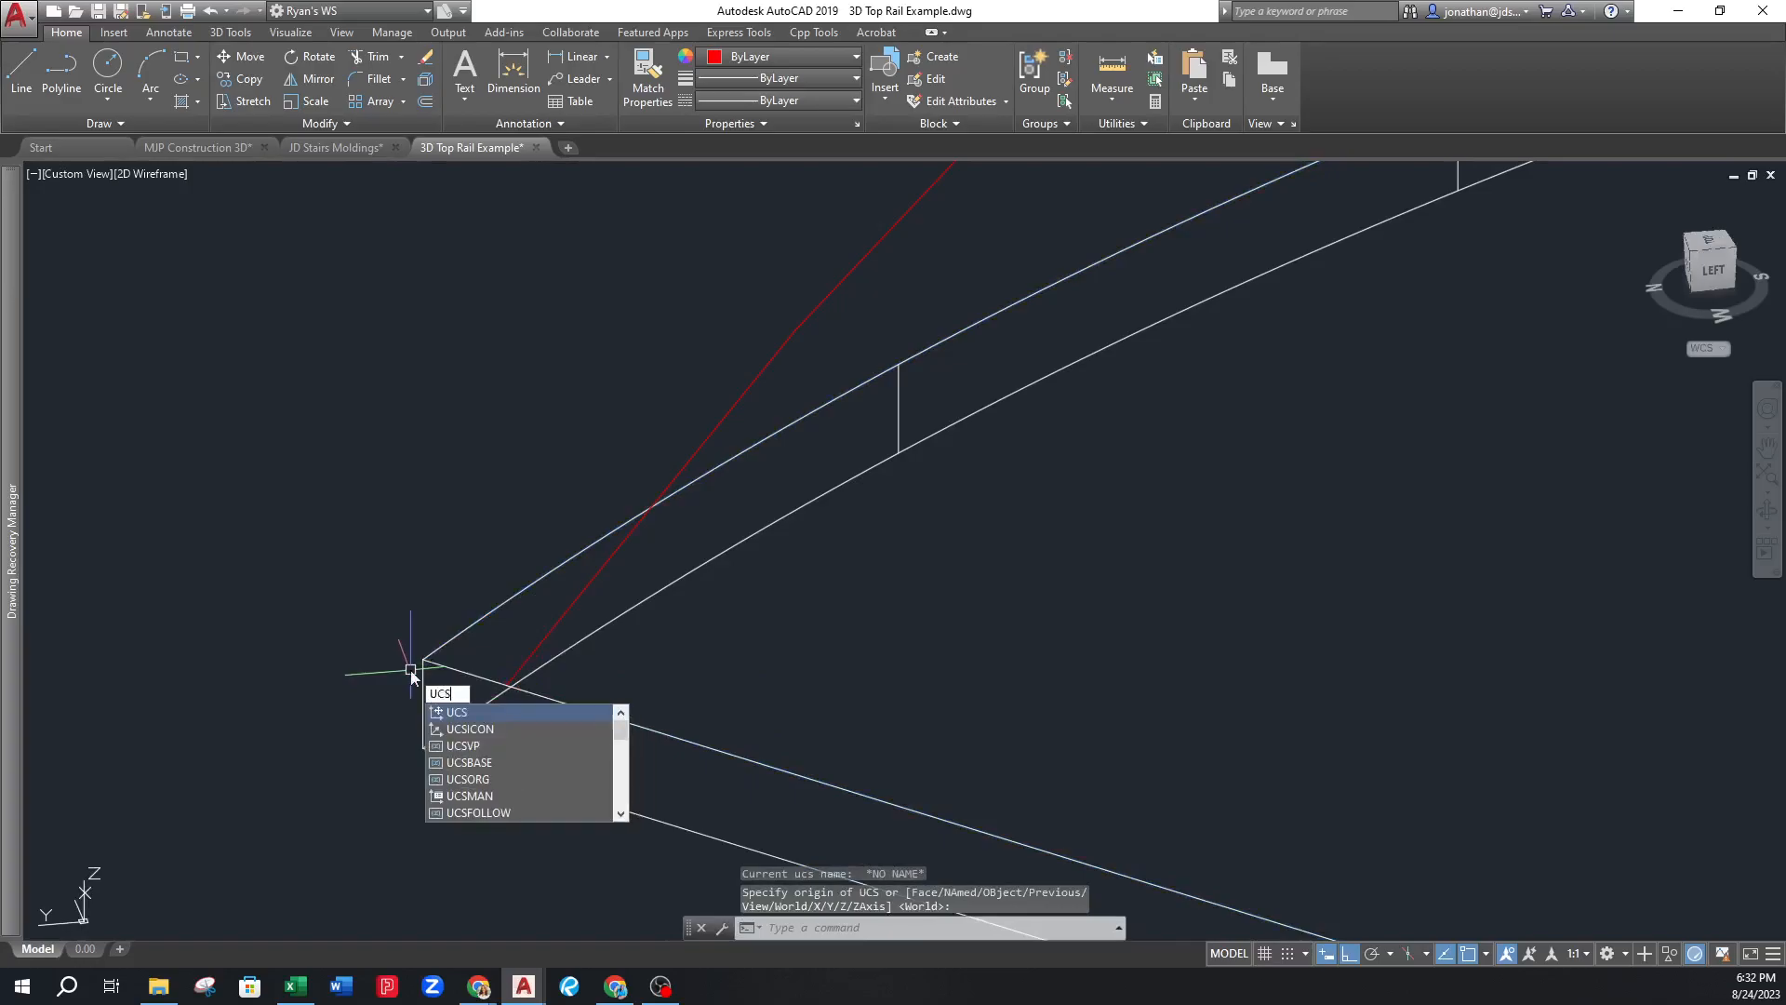
key("Return")
left_click(423, 658)
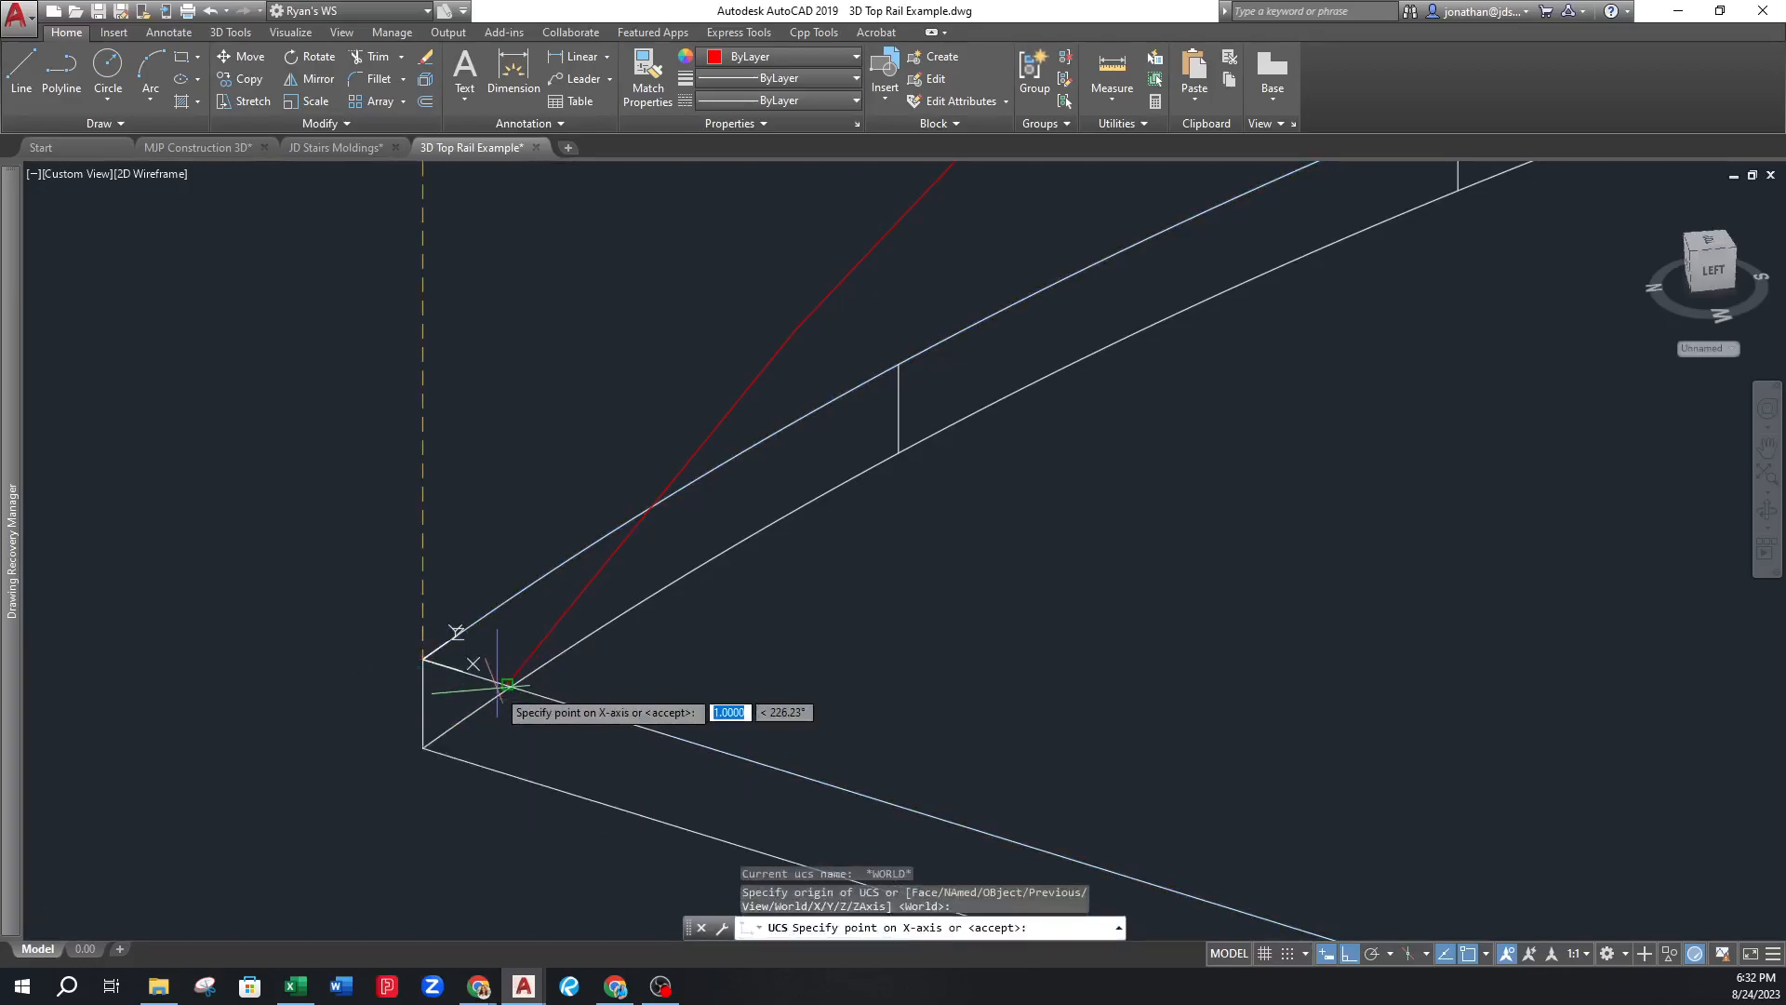
left_click(638, 730)
left_click(492, 833)
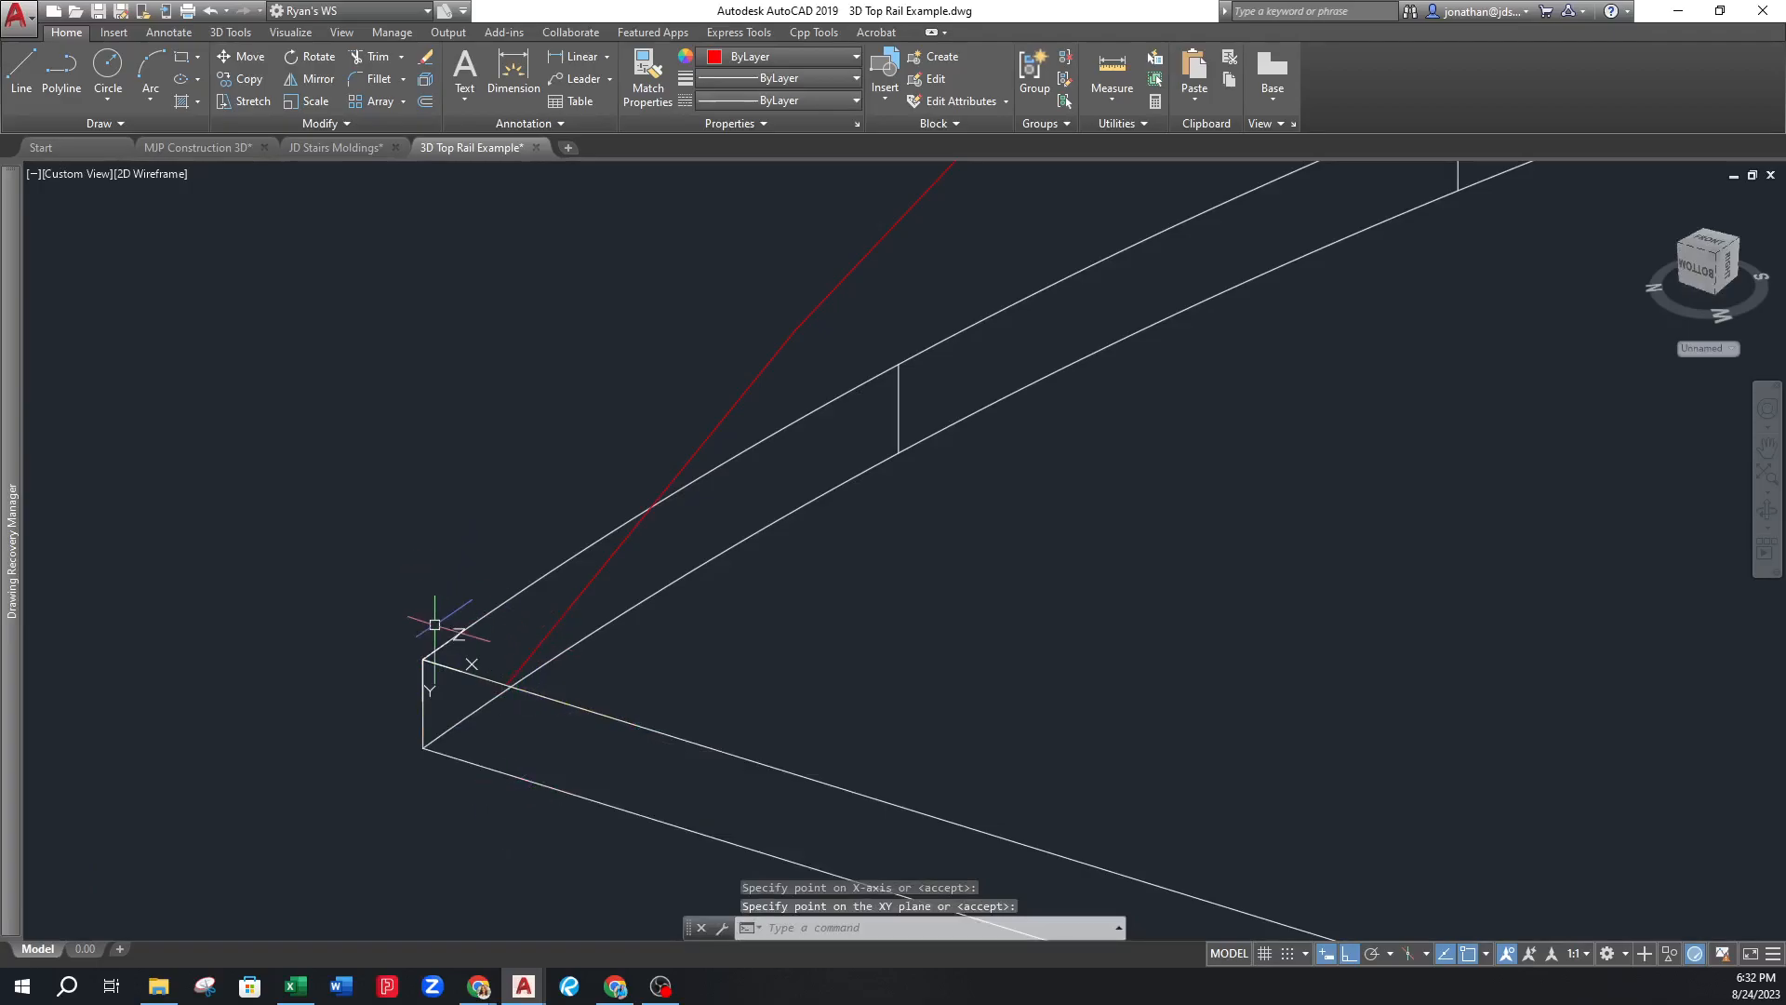
Draw a rectangle on the bottom tread's front face from the outer top corner, spanning the tread's thickness, and select it
type("rec")
key("Return")
left_click(424, 658)
scroll(836, 849, "down", 3)
middle_click_drag(730, 679, 818, 738)
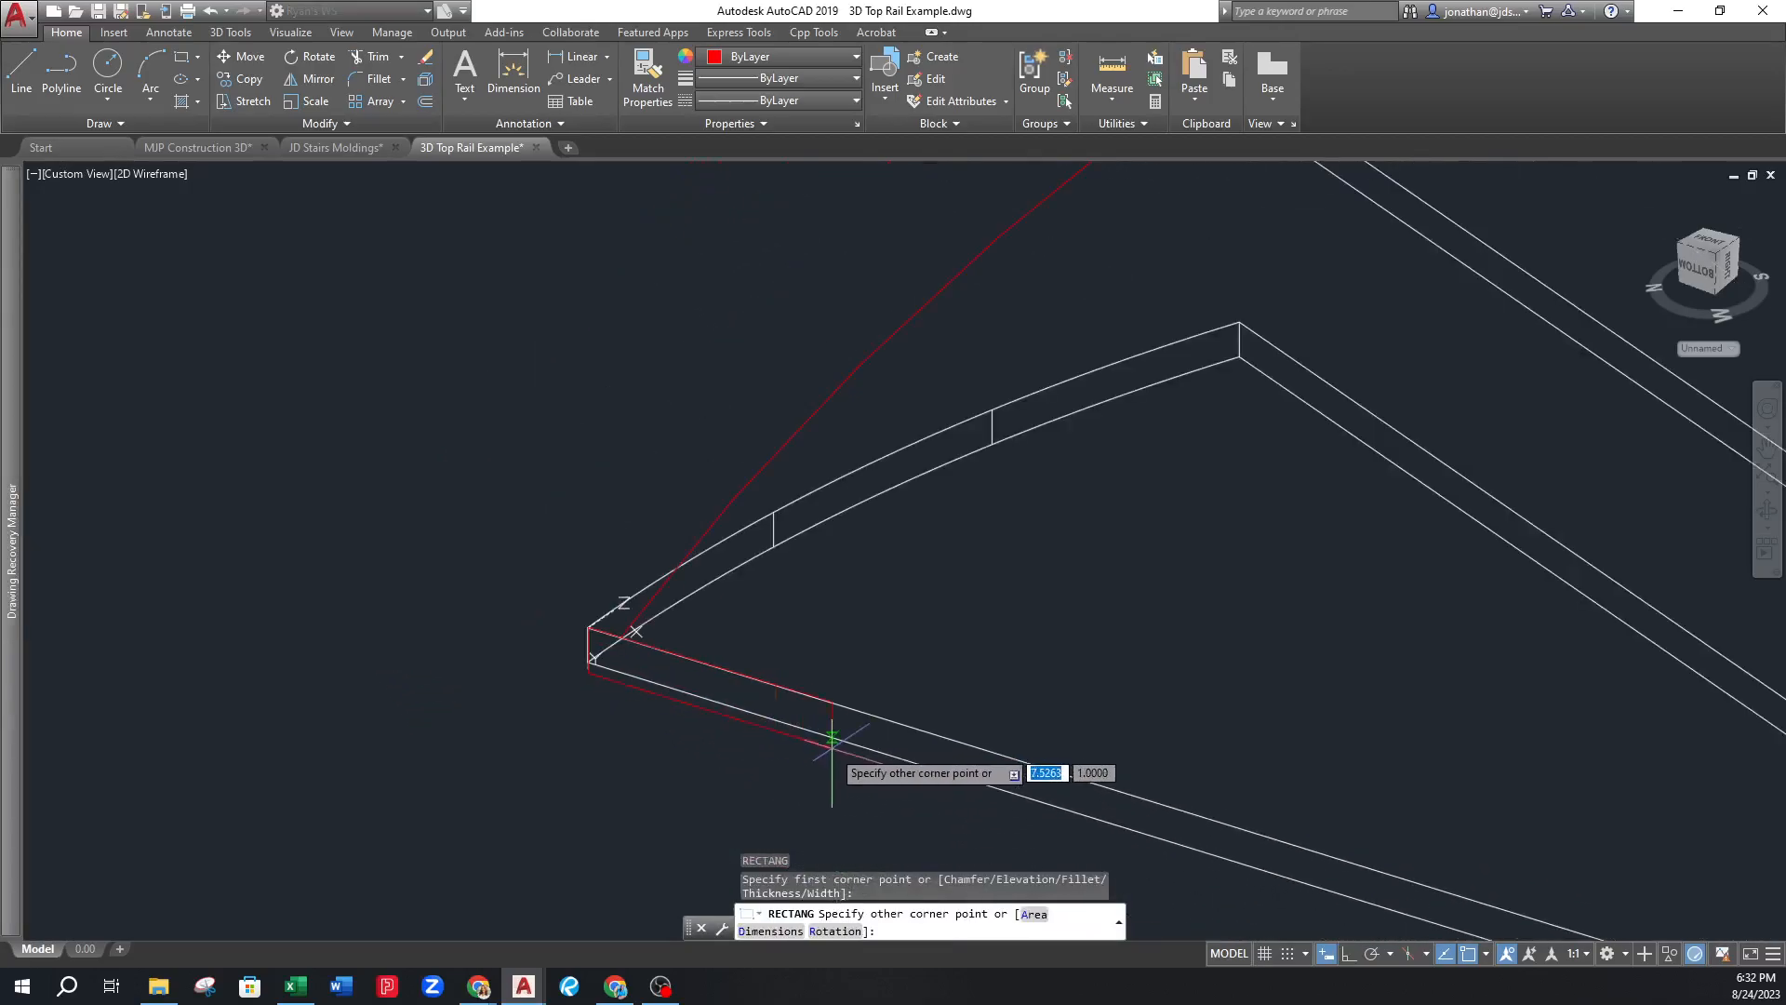
left_click(1090, 816)
left_click(931, 789)
left_click(936, 781)
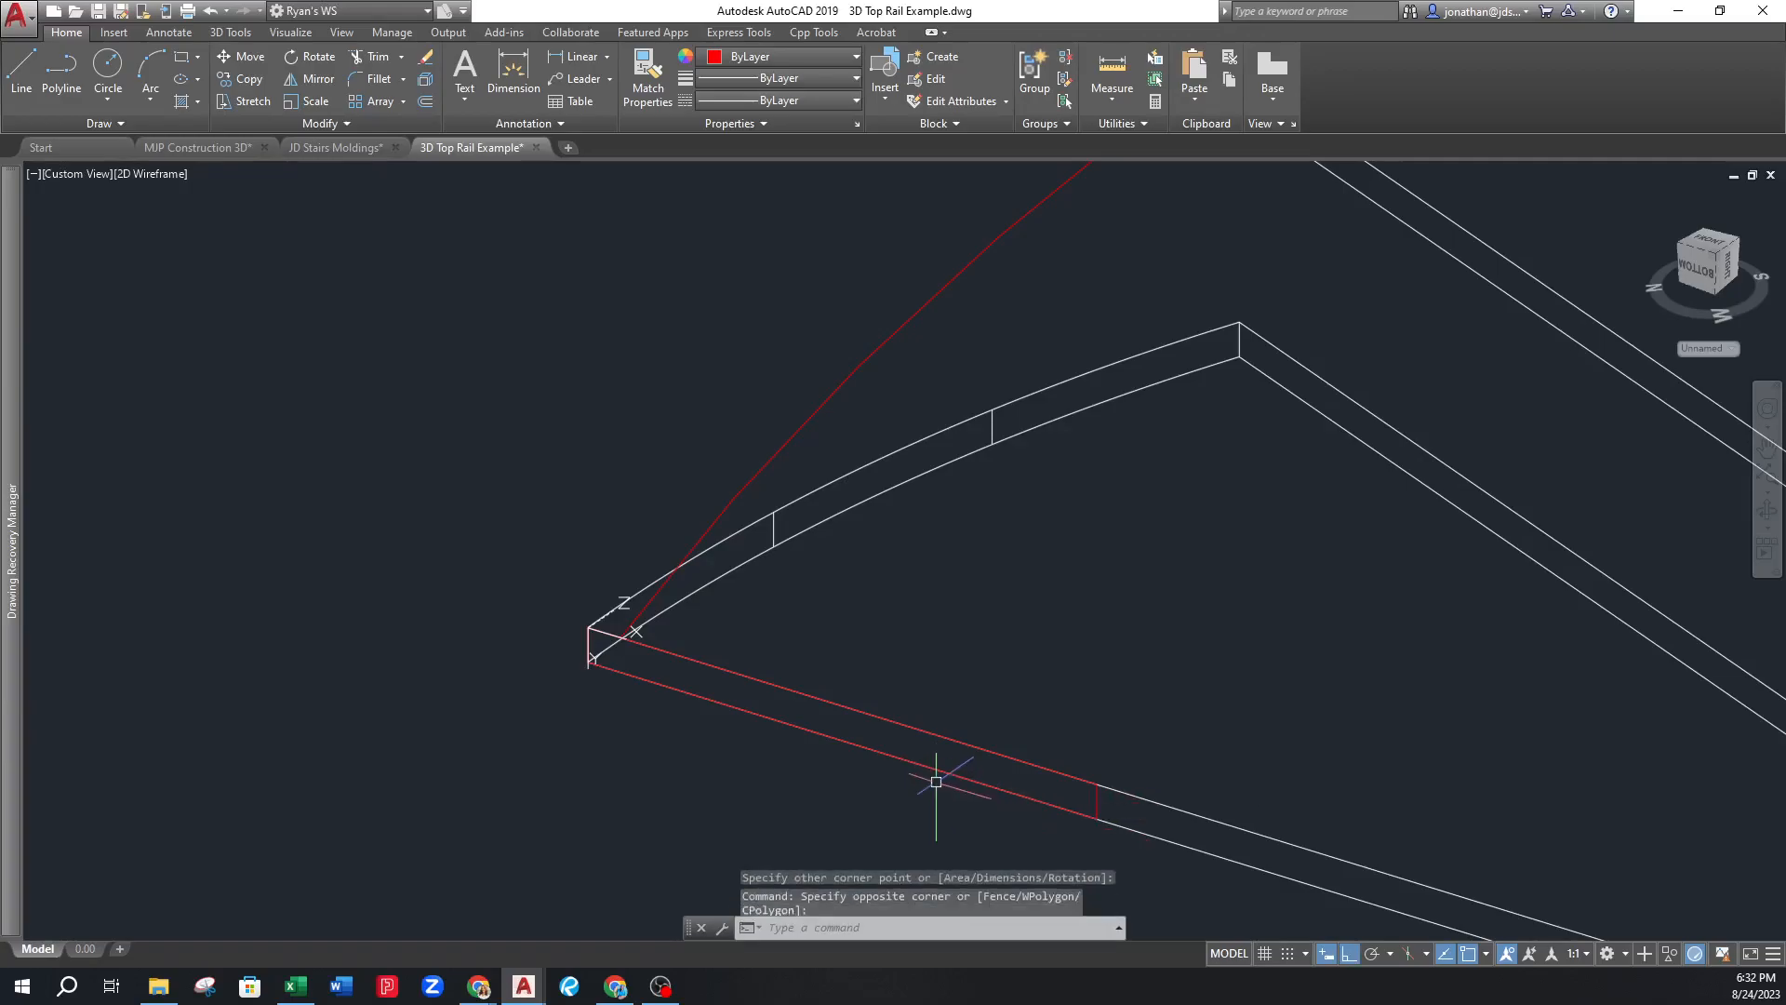
left_click(893, 755)
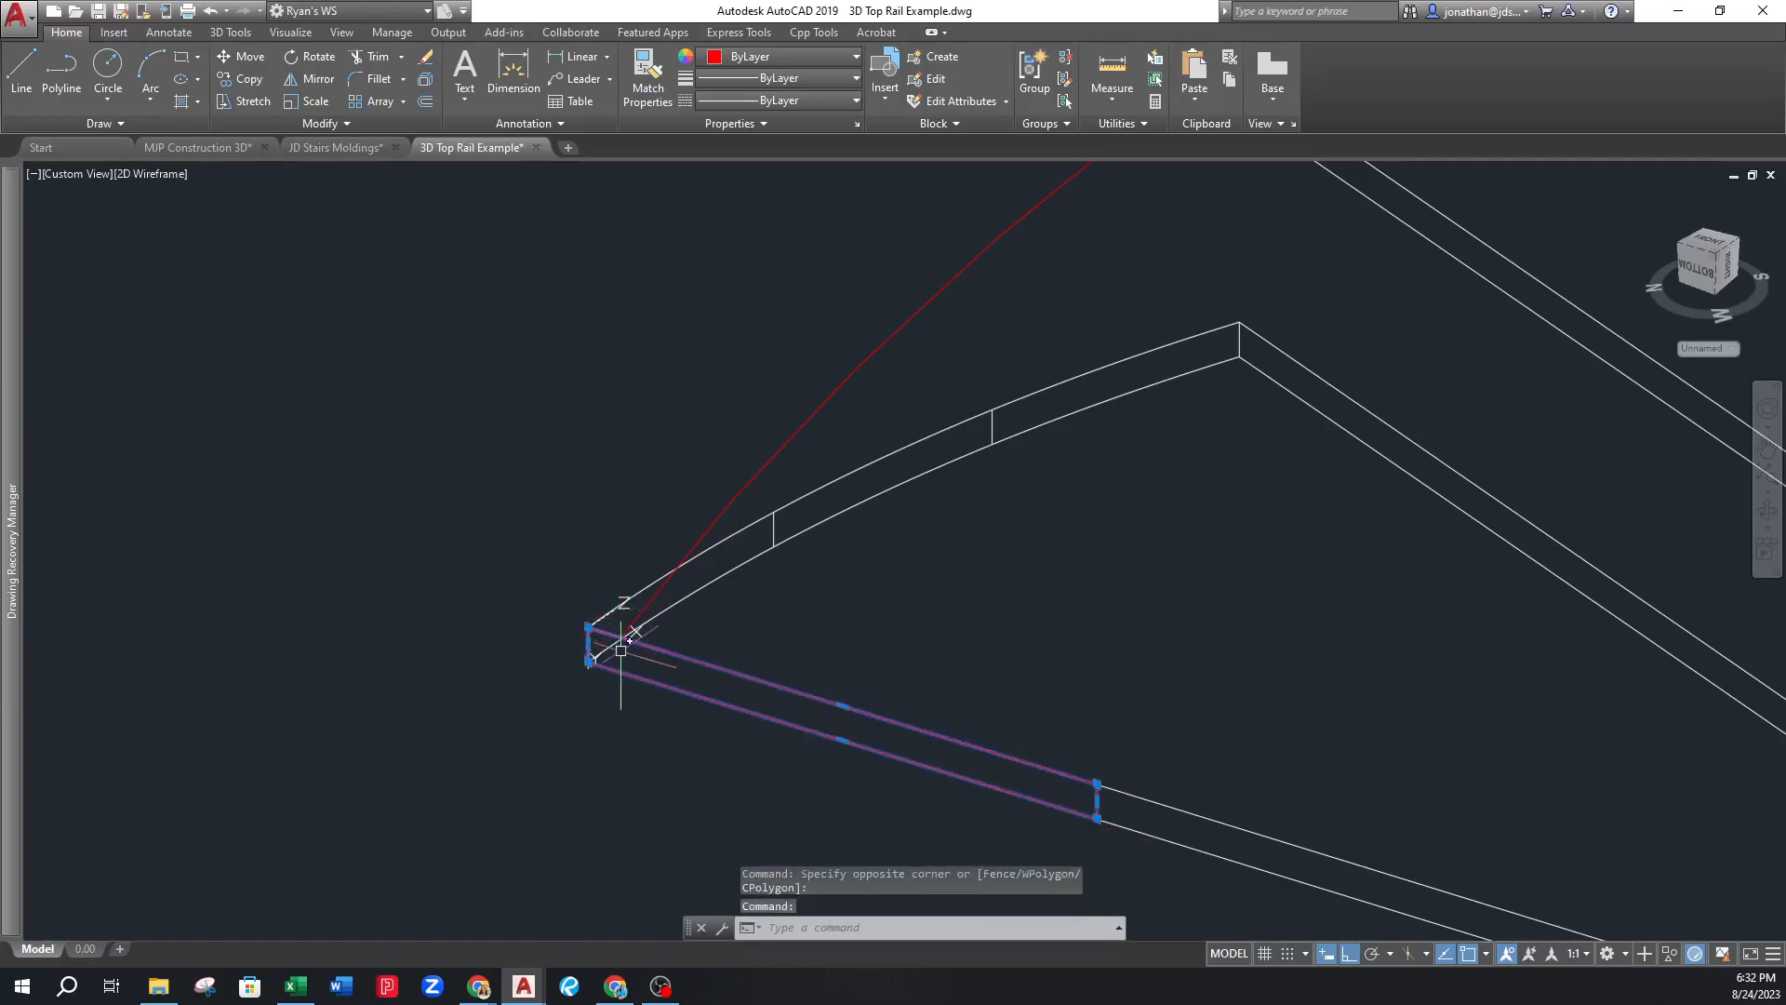
Erase the rectangle on the bottom tread's front face and draw a 2.5 by 1.5 rectangle just below the tread's outer corner
key("Delete")
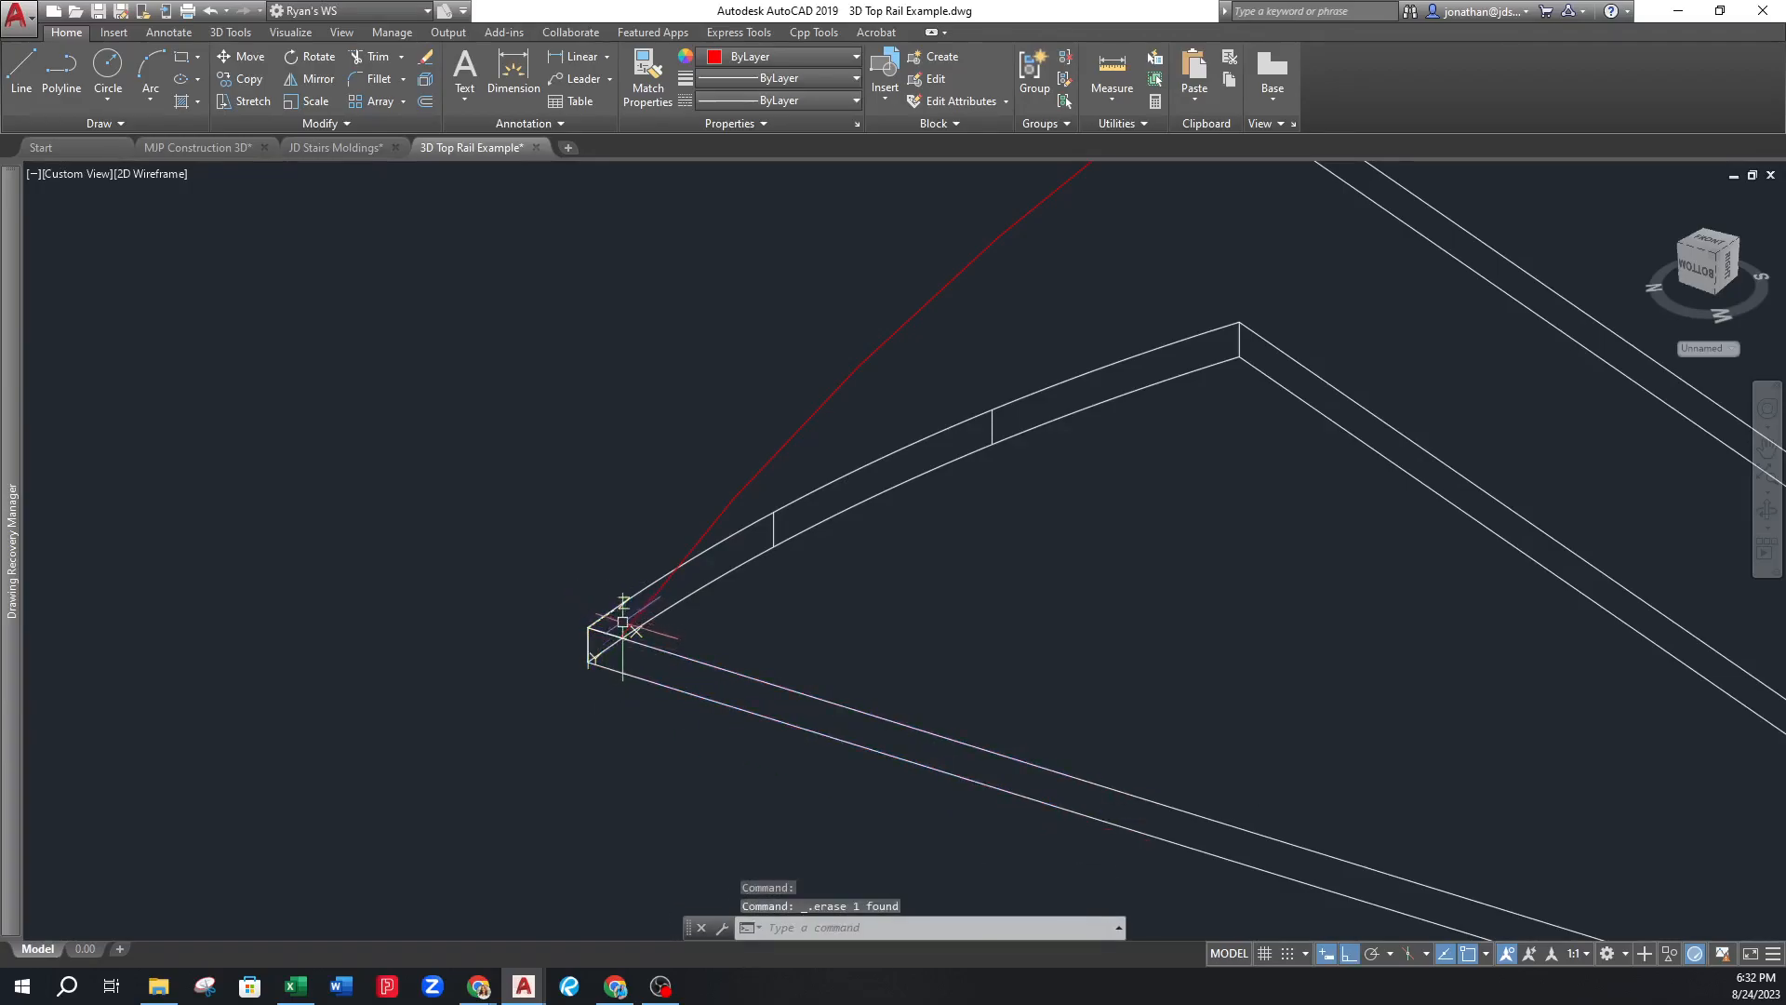
type("rec")
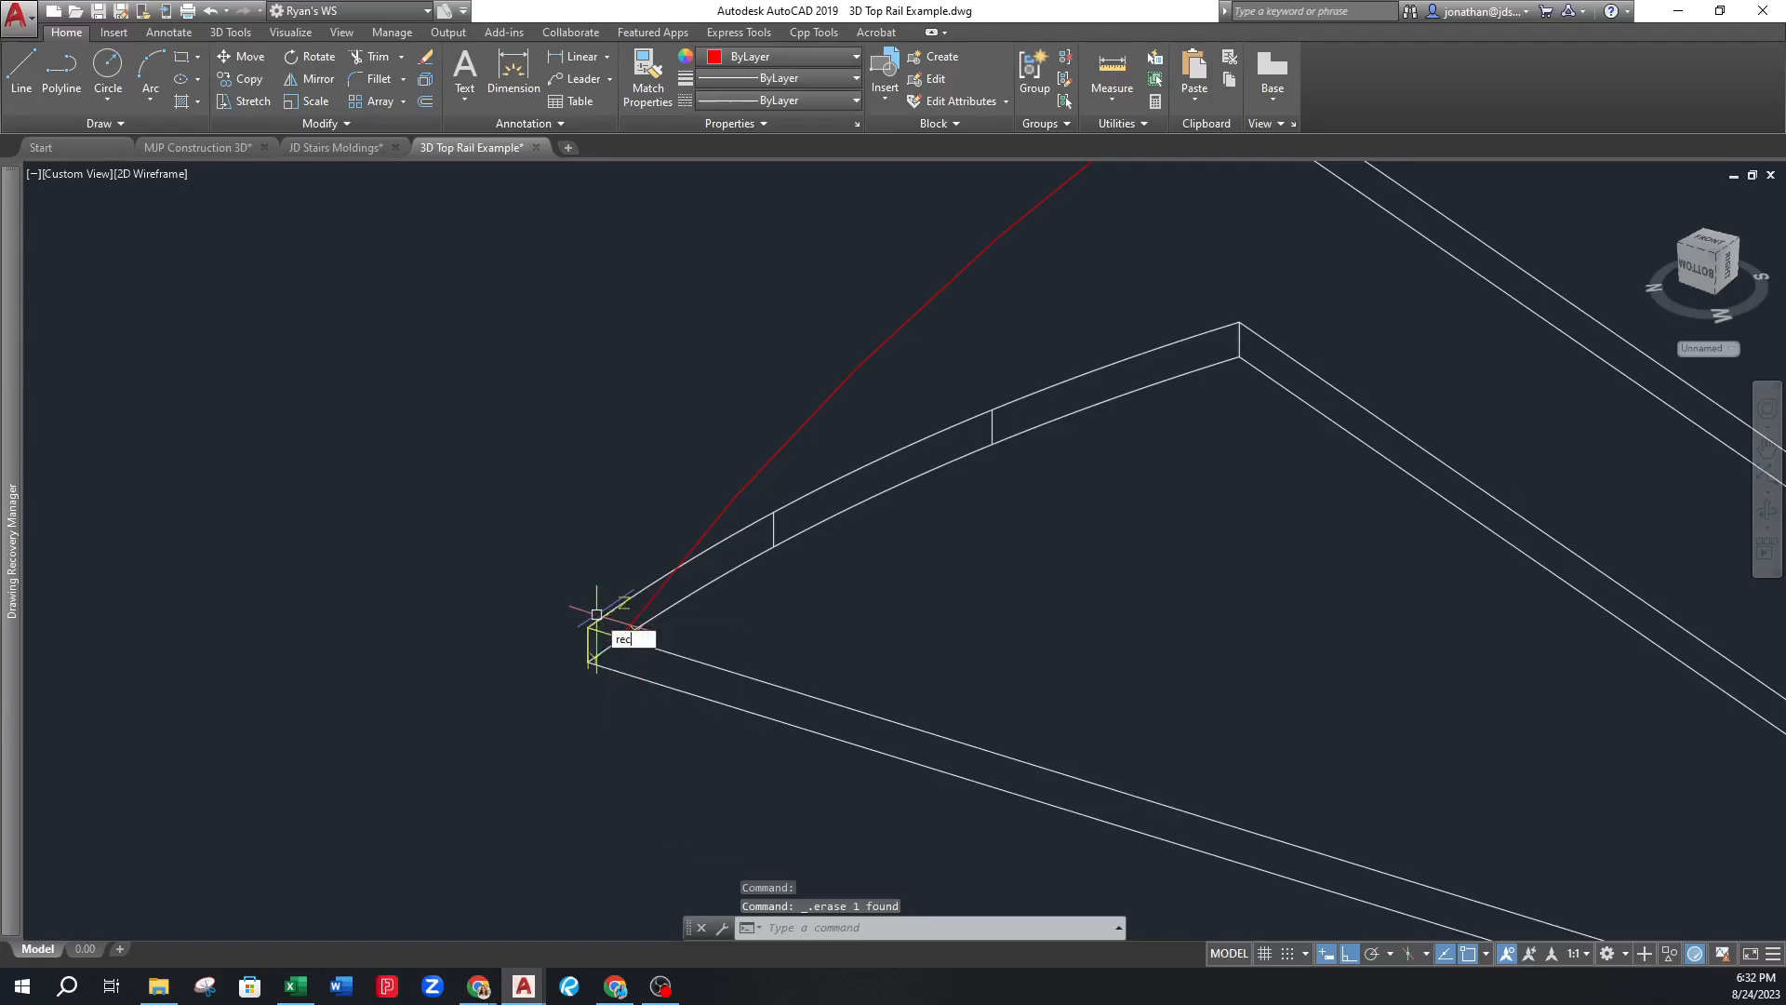
key("Return")
left_click(560, 709)
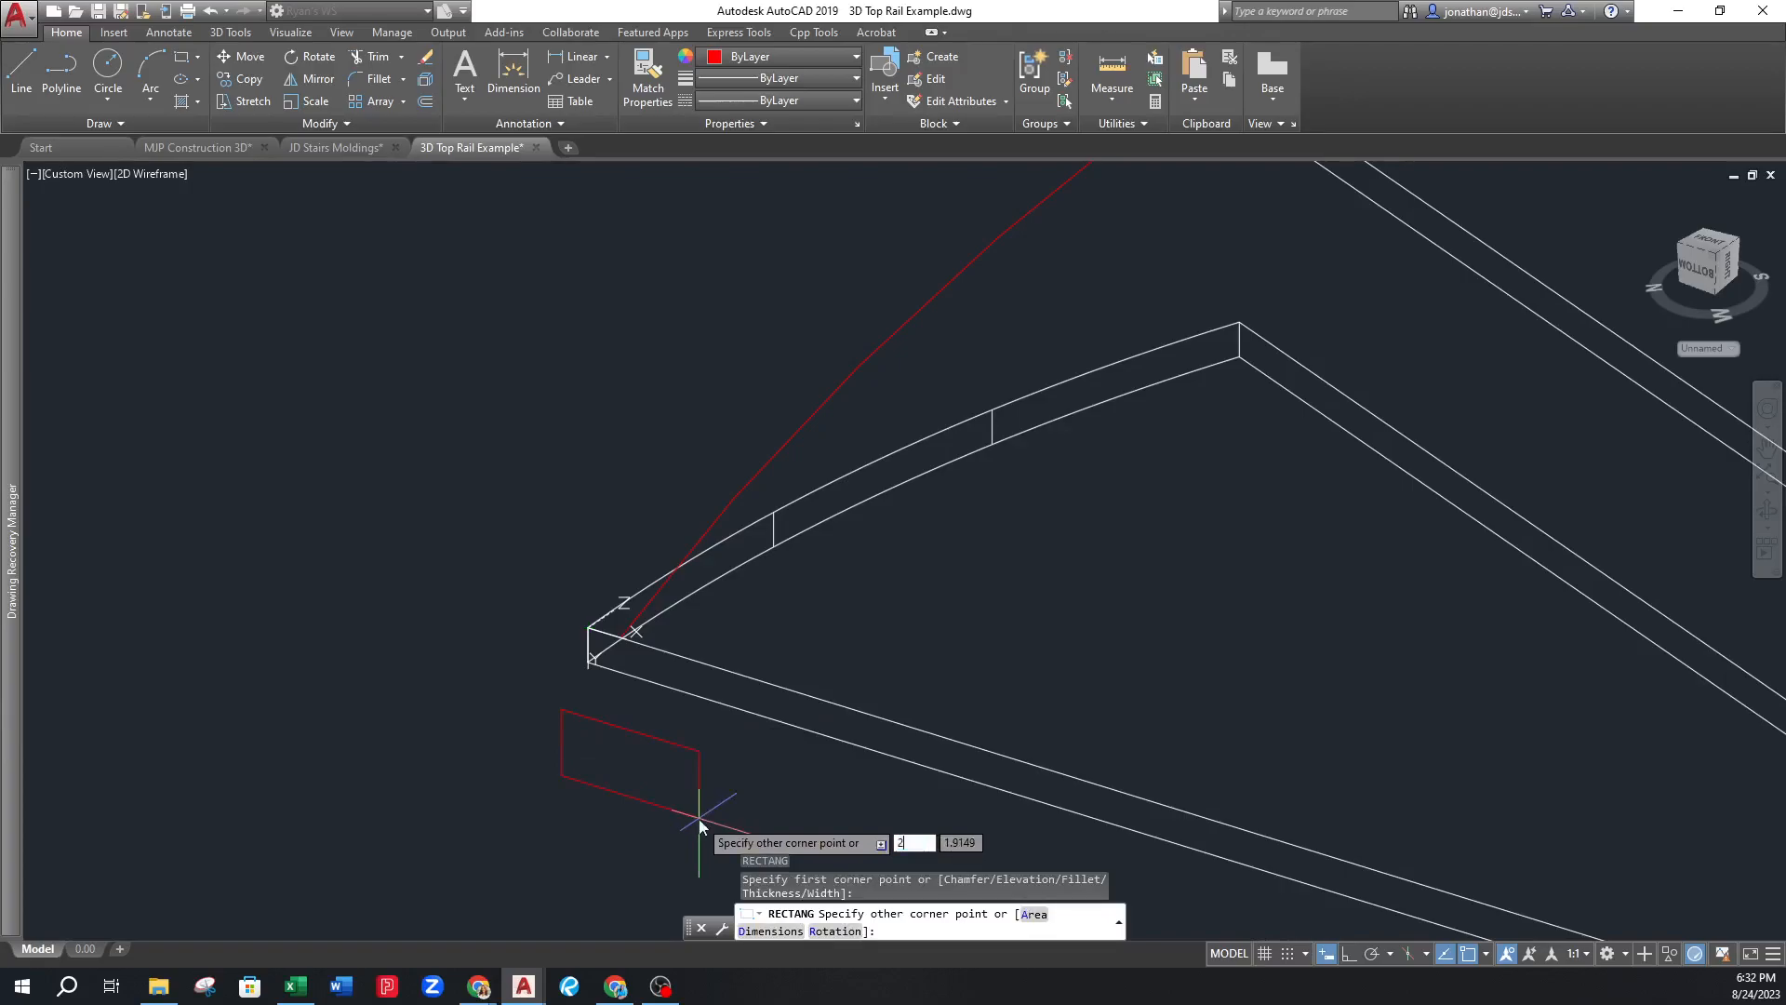
type("2.5")
key("Tab")
type("1.5")
key("Return")
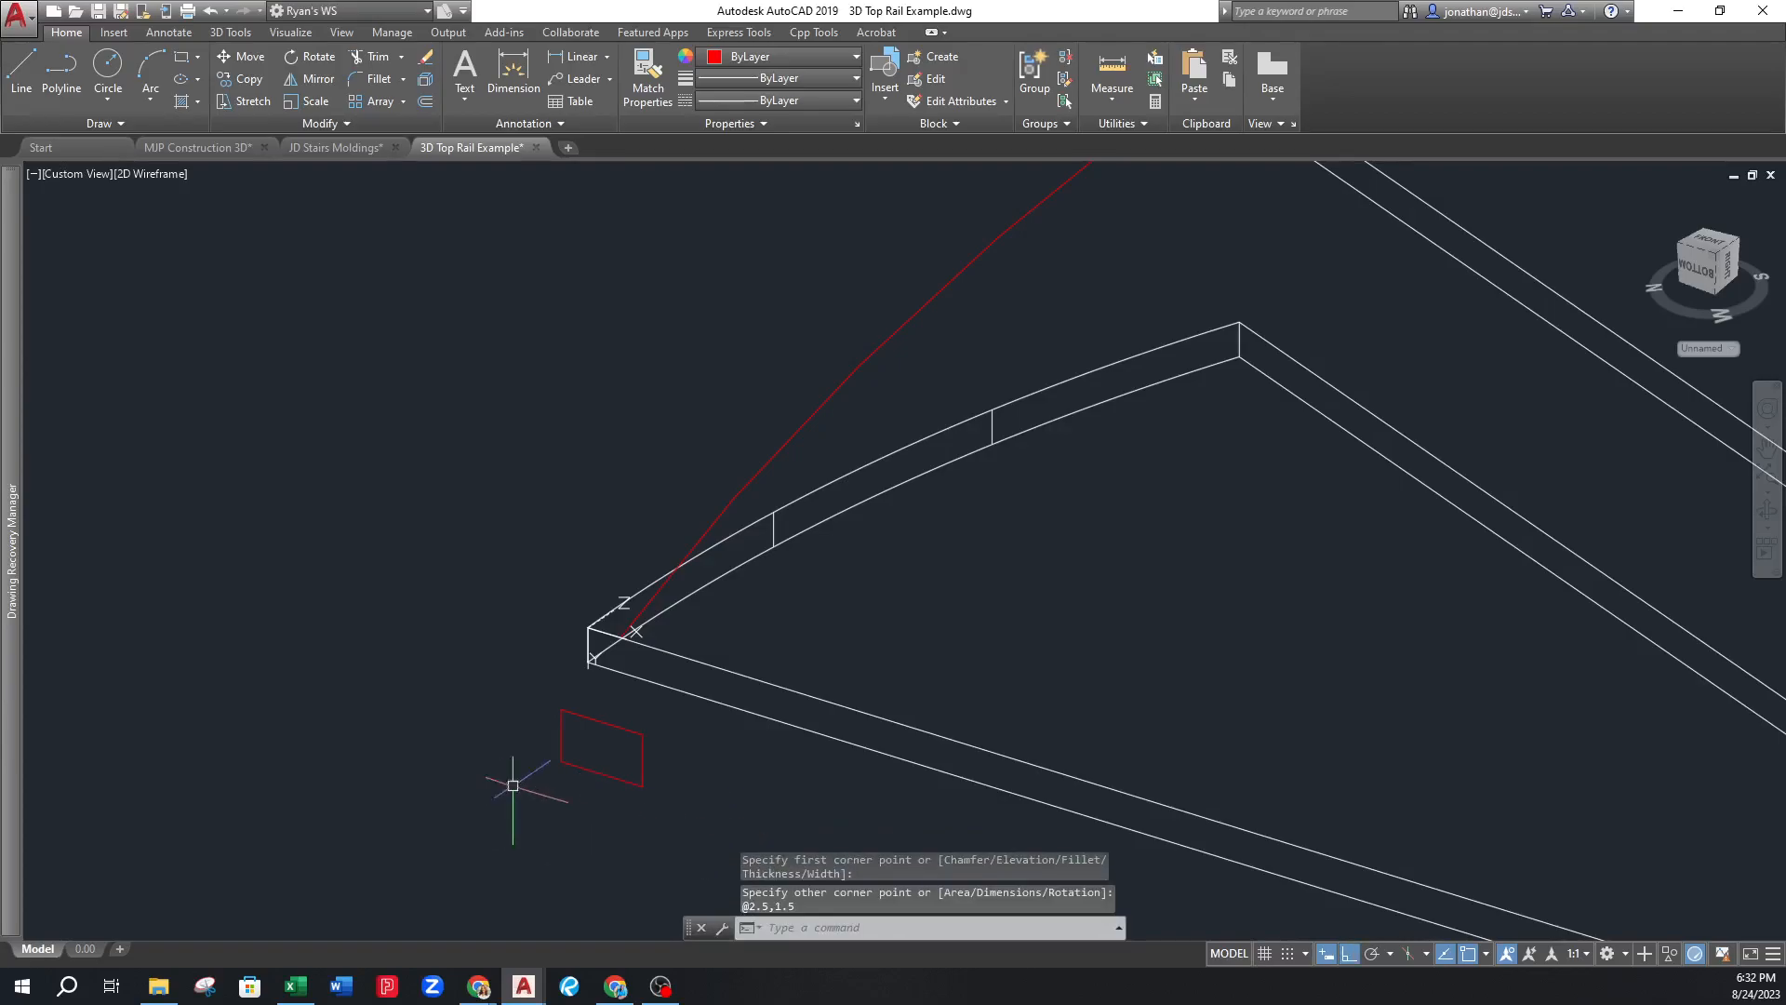
left_click(704, 523)
left_click(709, 511)
left_click(722, 514)
scroll(521, 681, "down", 5)
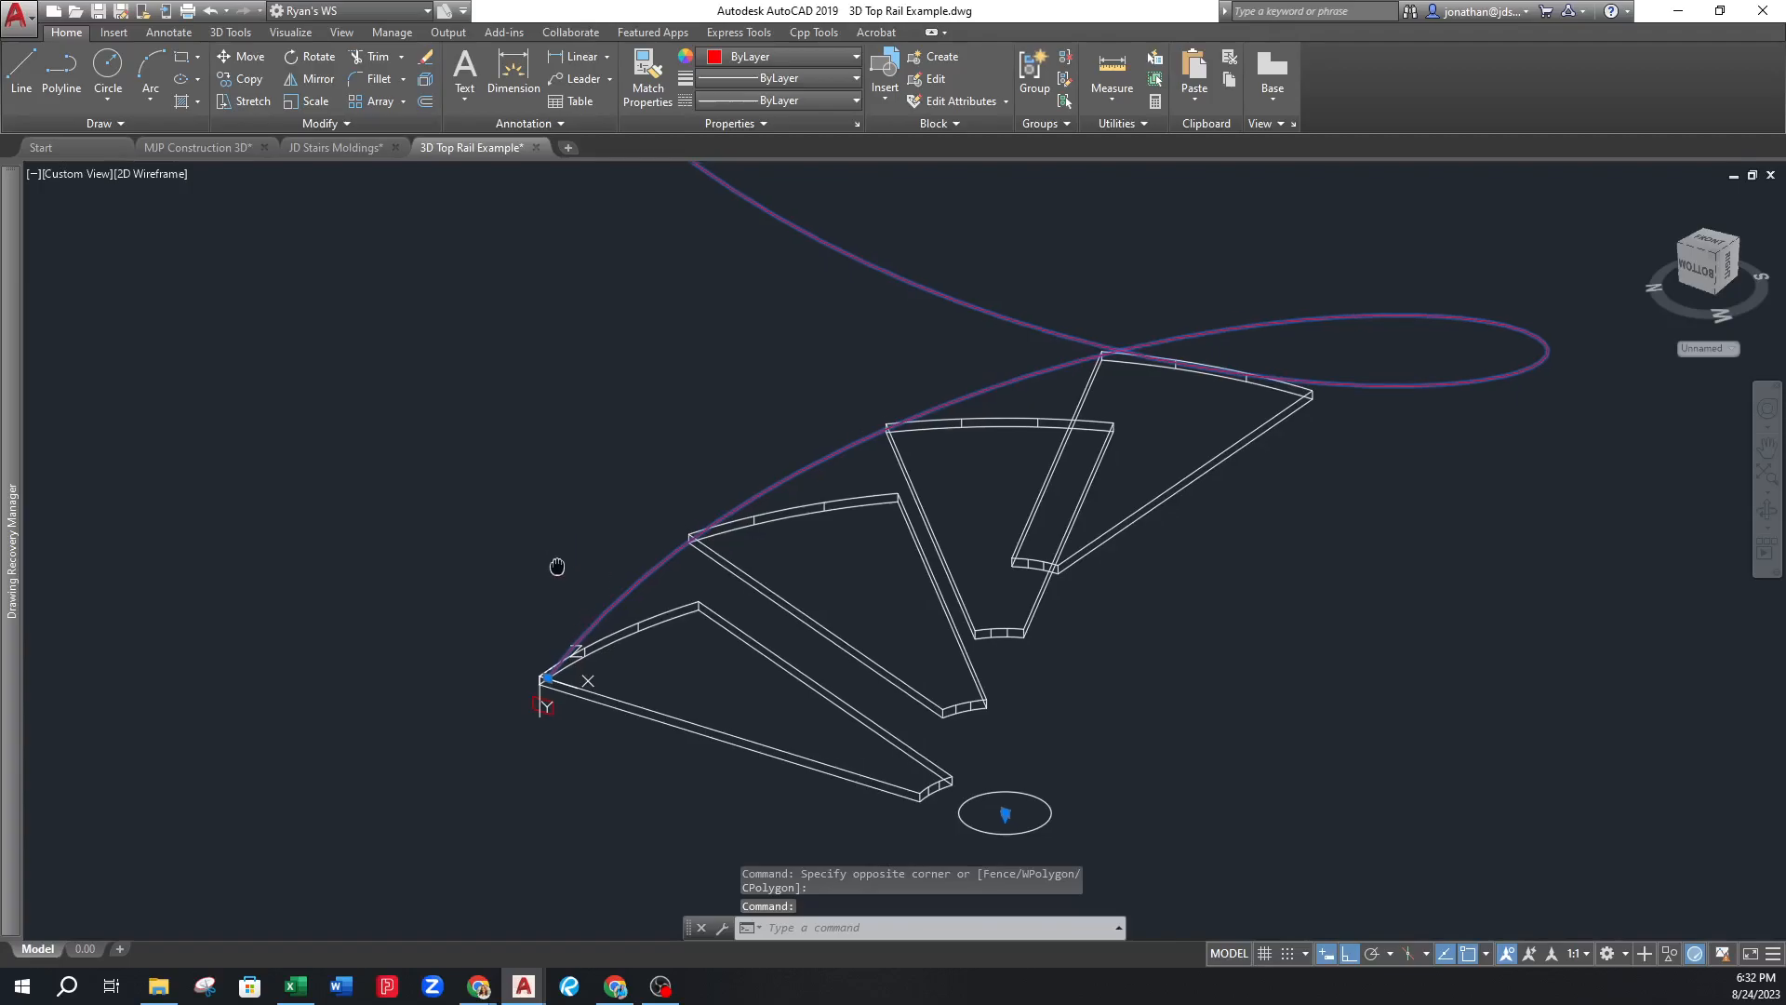
scroll(563, 595, "up", 1)
type("c")
key("Return")
left_click(518, 716)
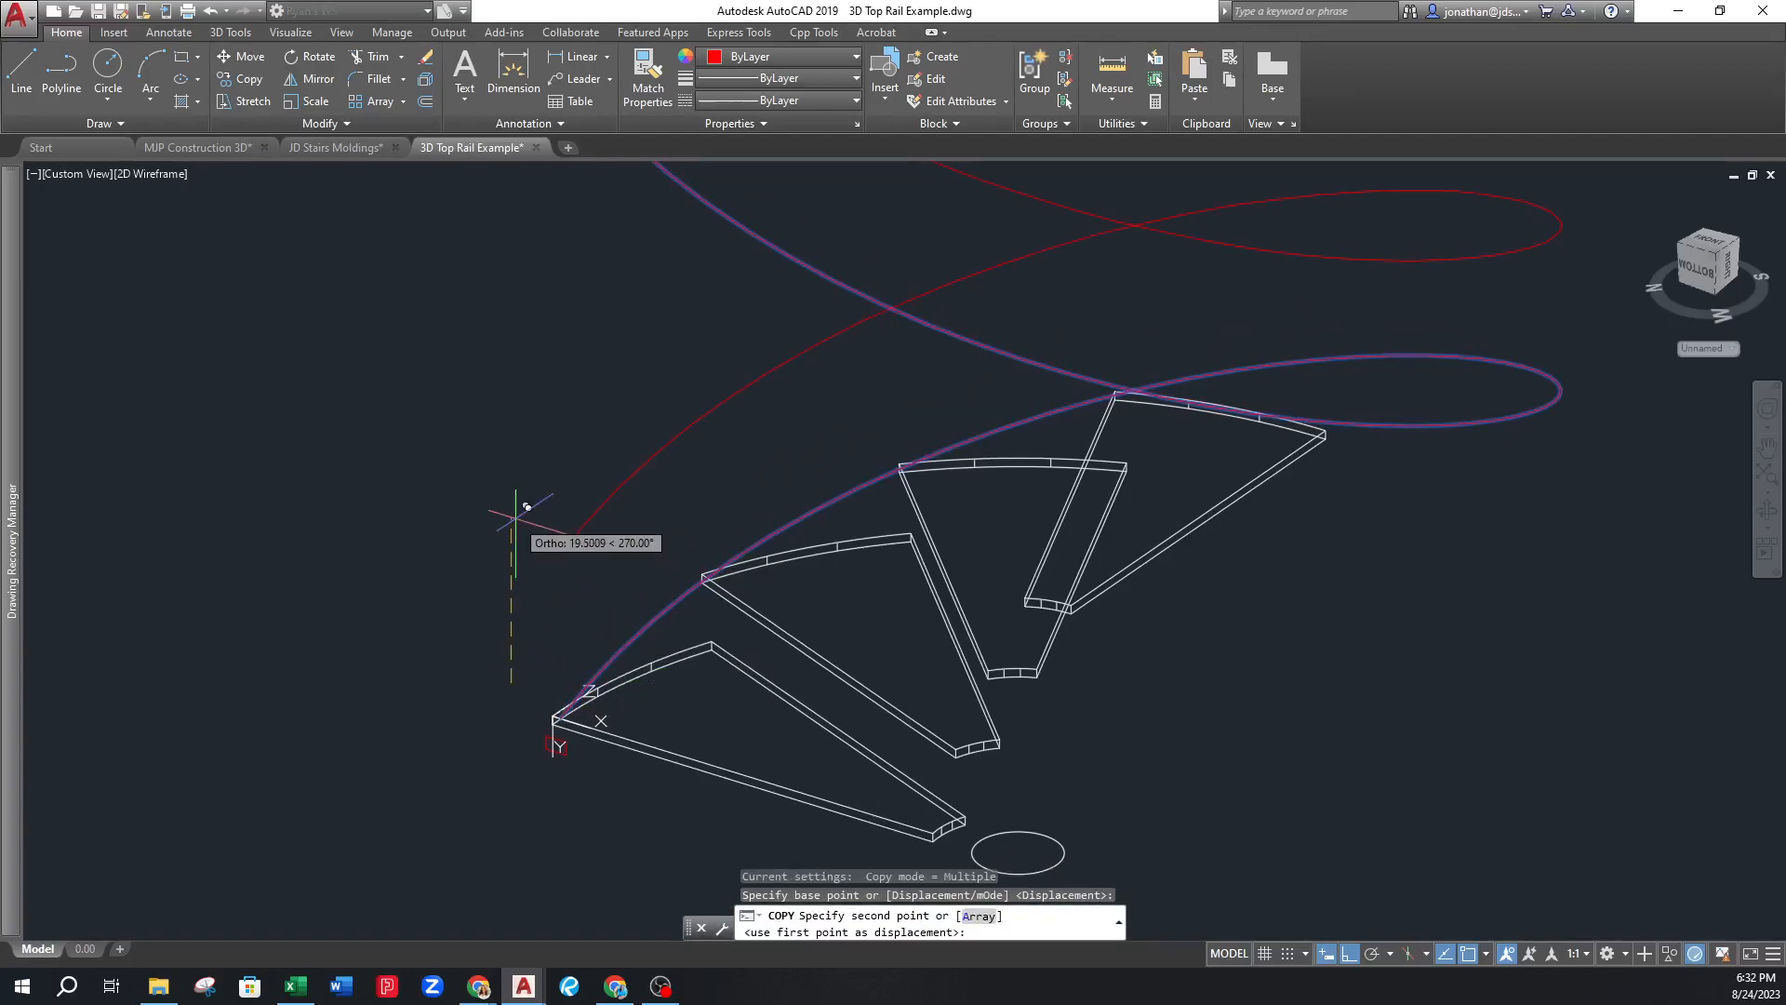
key("Escape")
left_click(616, 649)
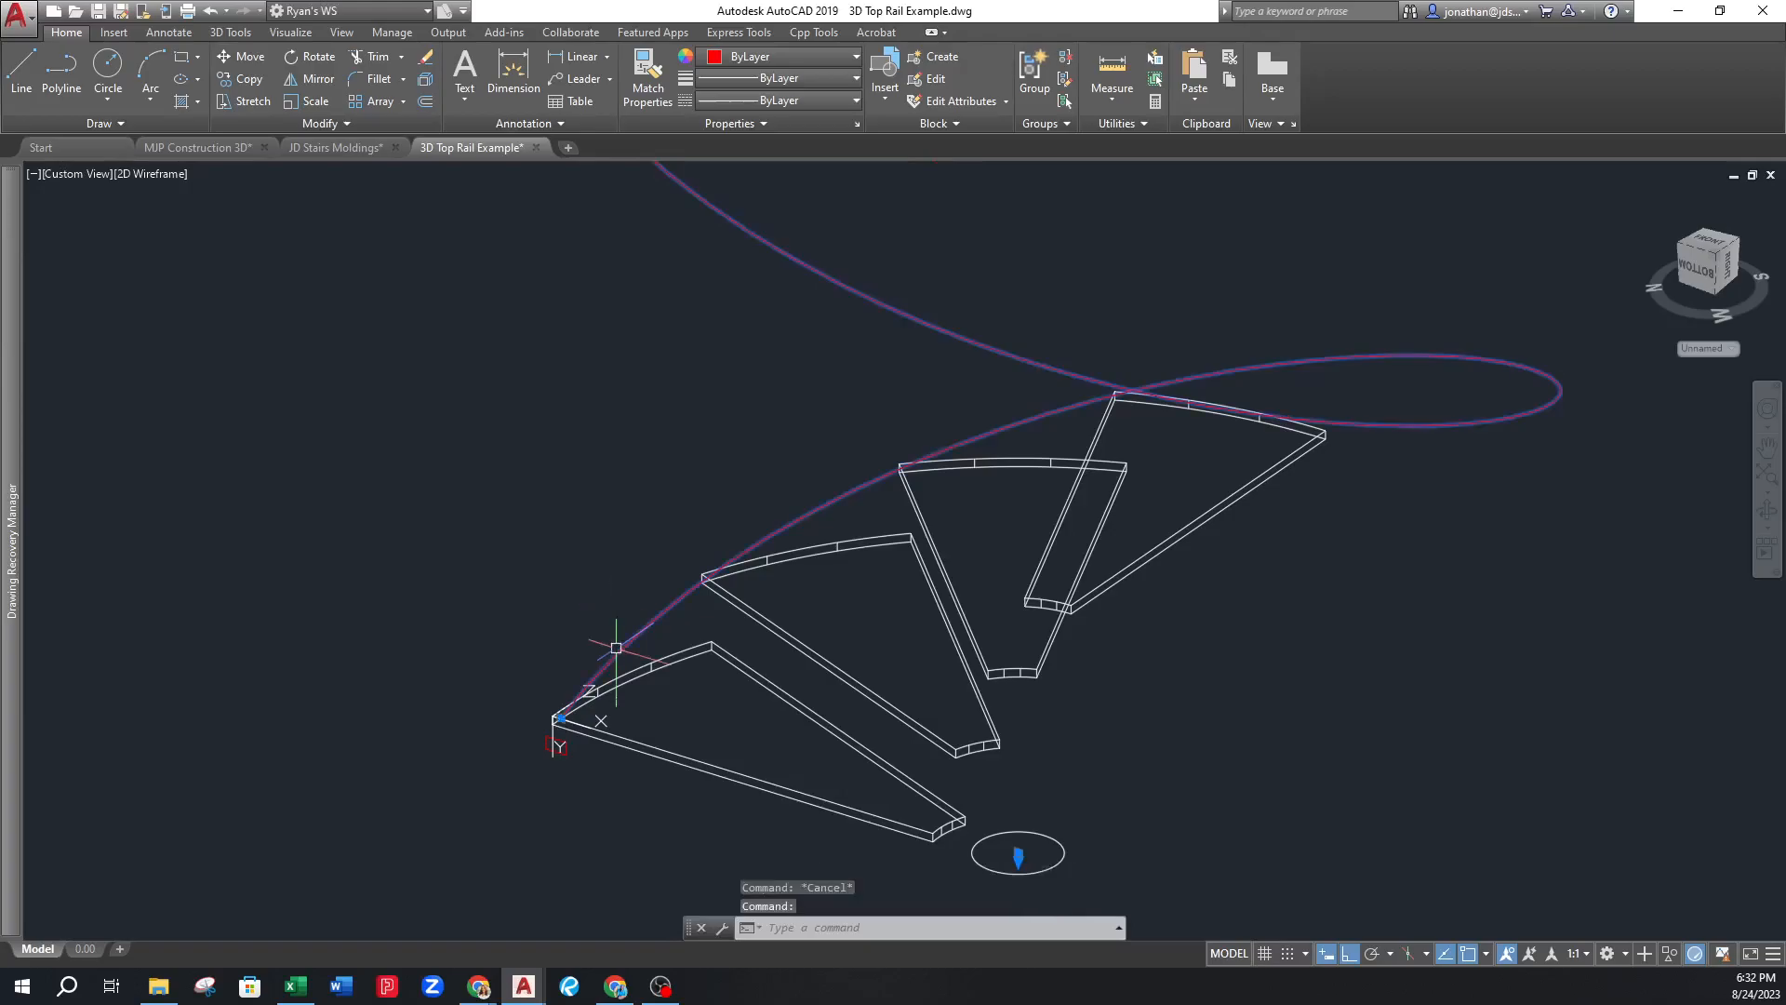
key("Escape")
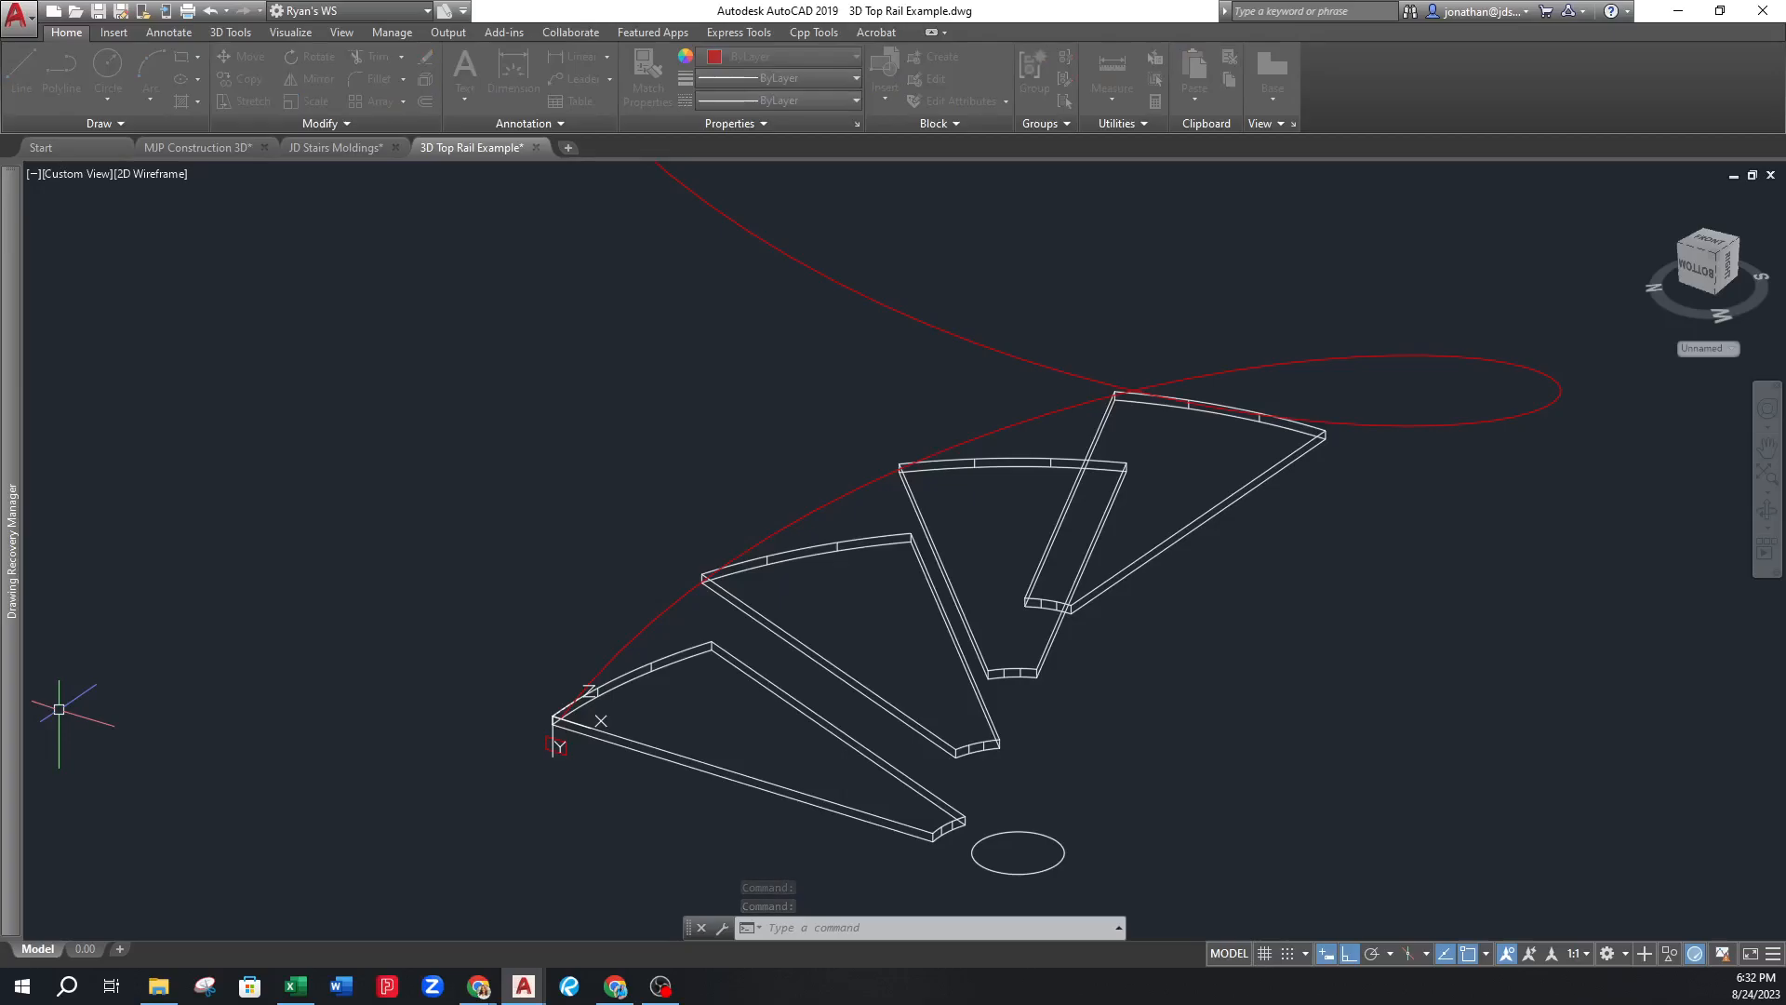
Assign the helix to the Helix layer and clear the selection
left_click(675, 603)
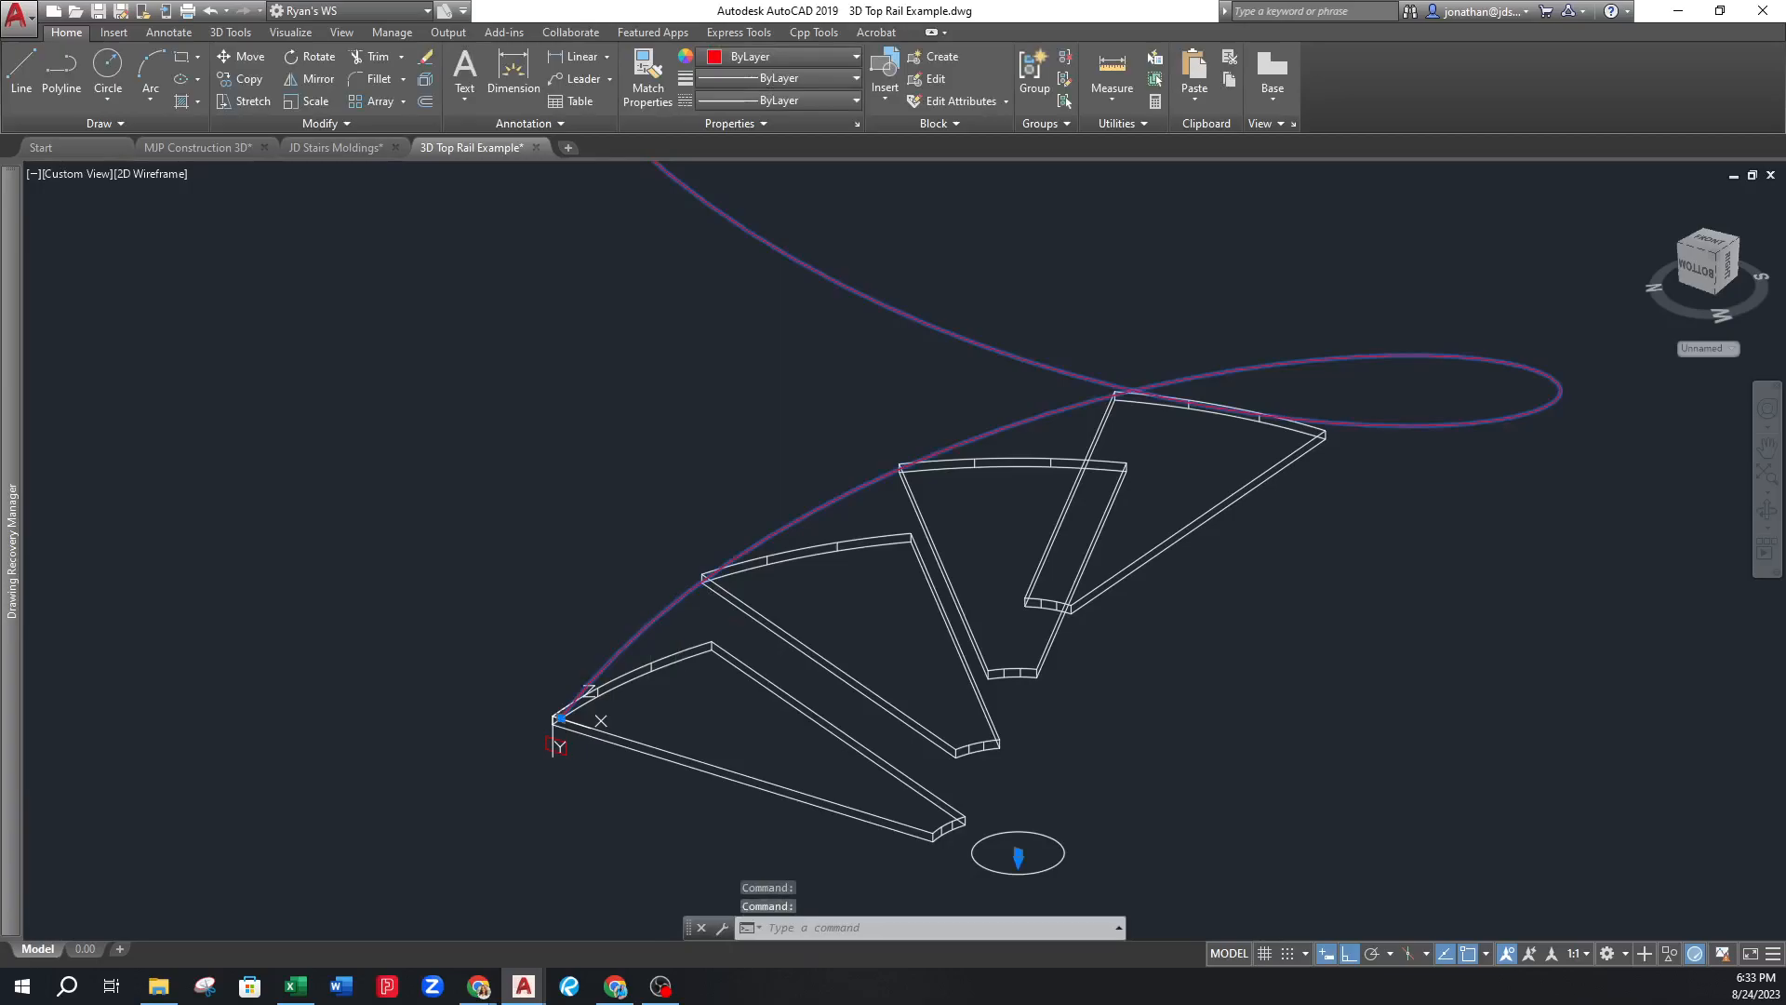
key("Escape")
key("Escape")
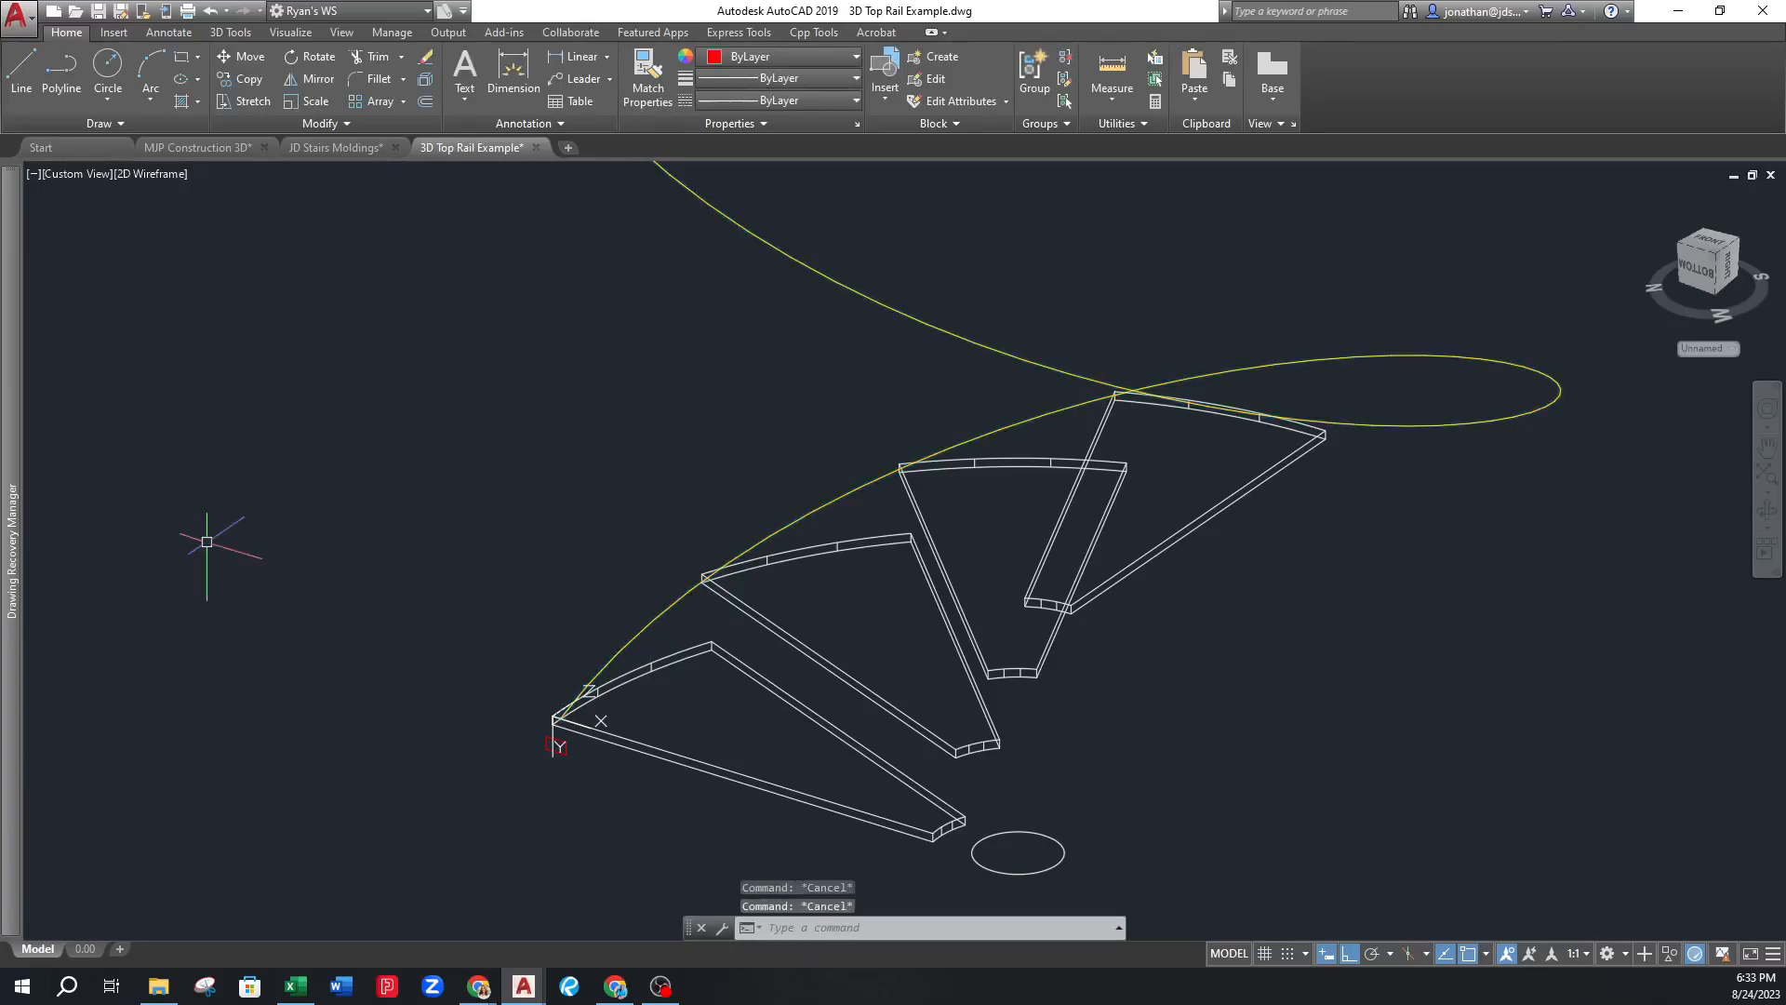
Check the helix's layer and its geometry properties, including height, turns and radii
mouse_move(15, 500)
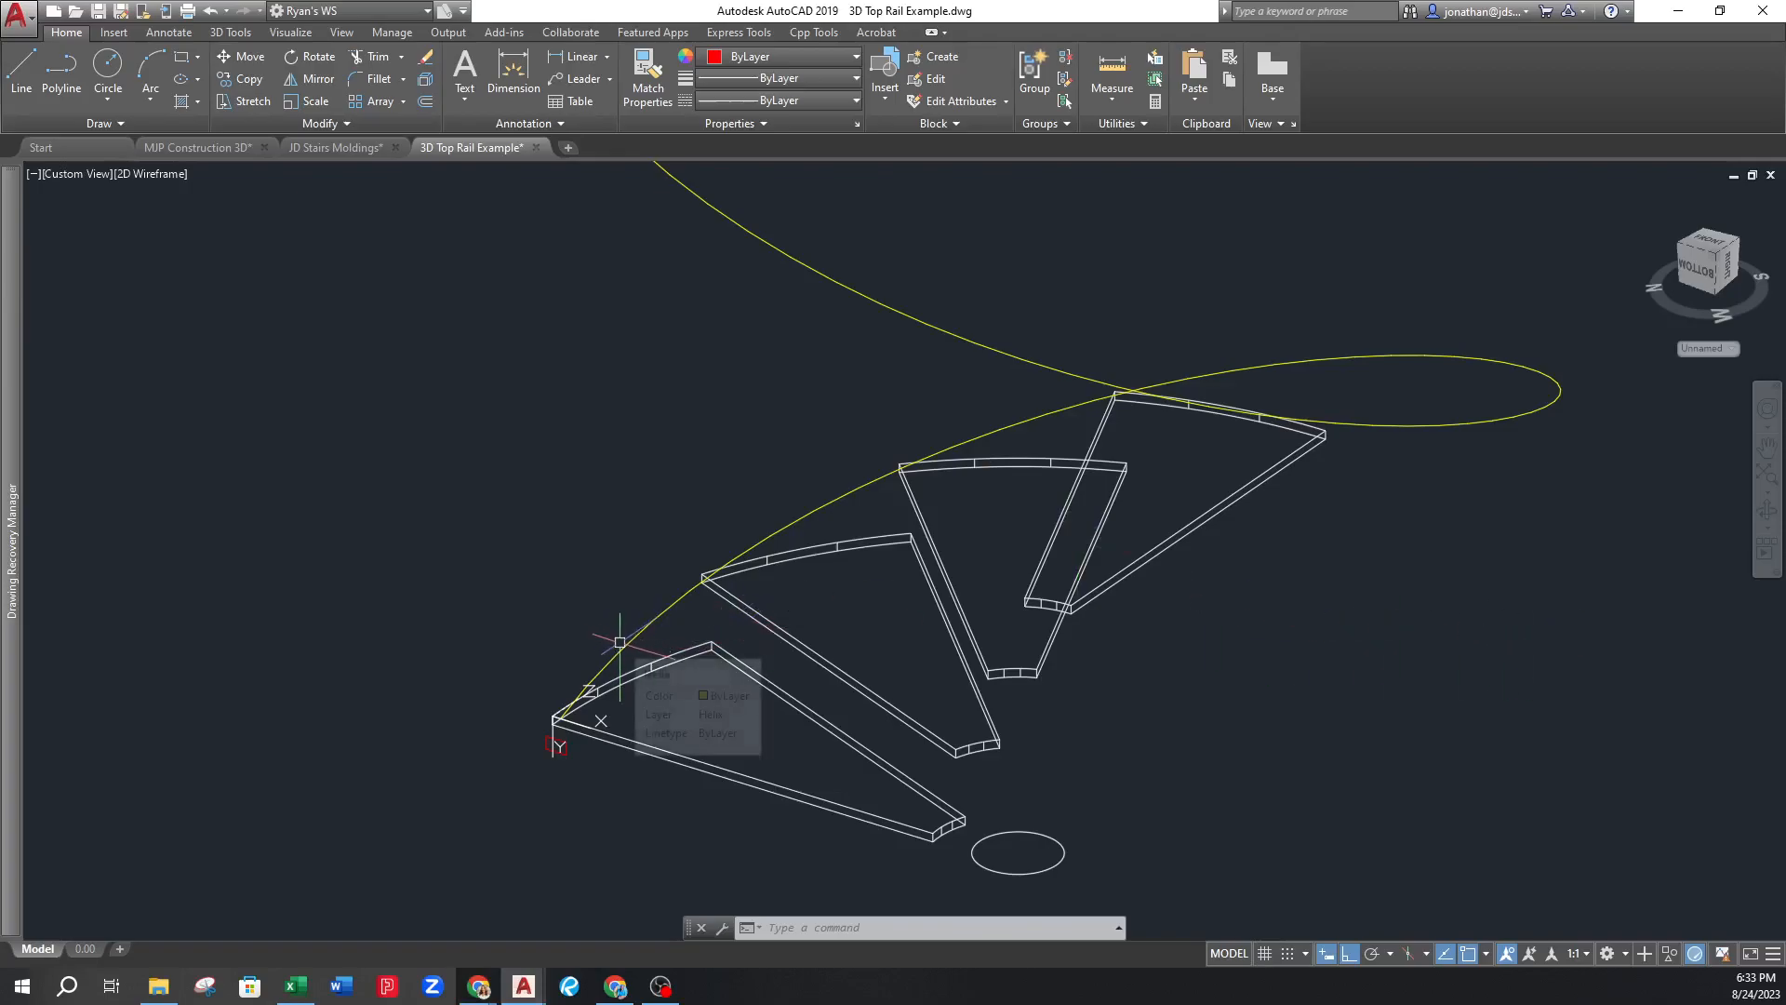
mouse_move(625, 646)
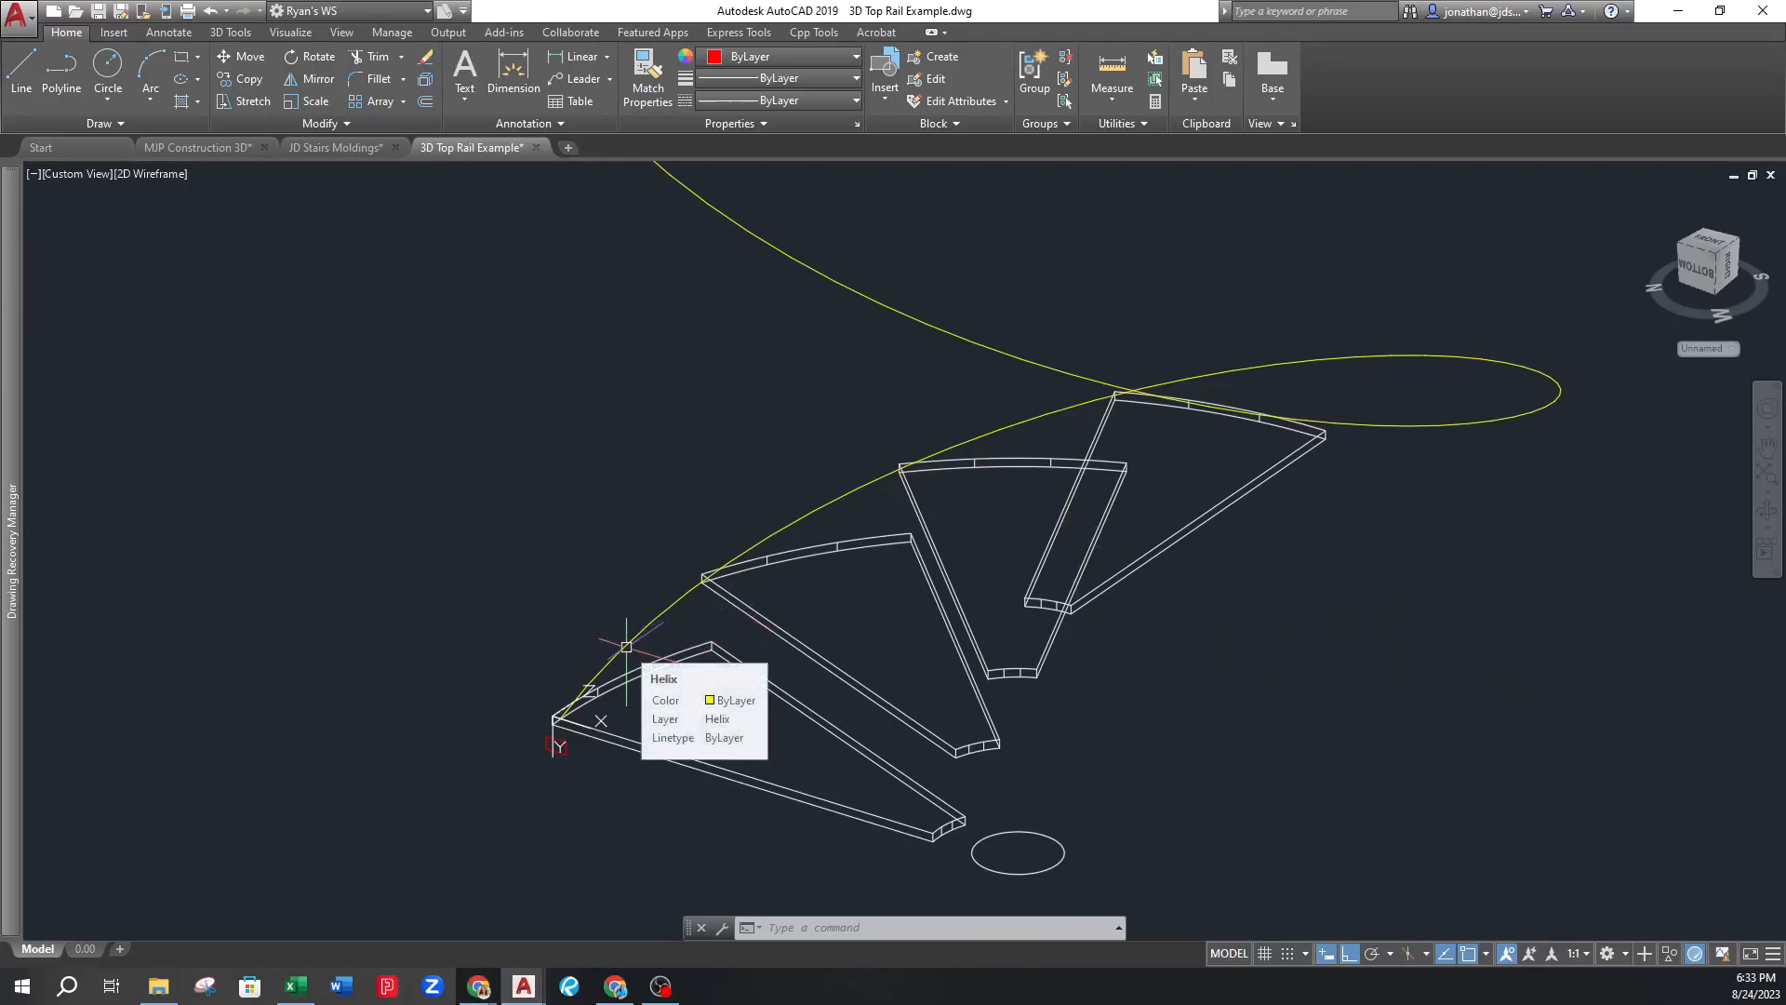
left_click(626, 643)
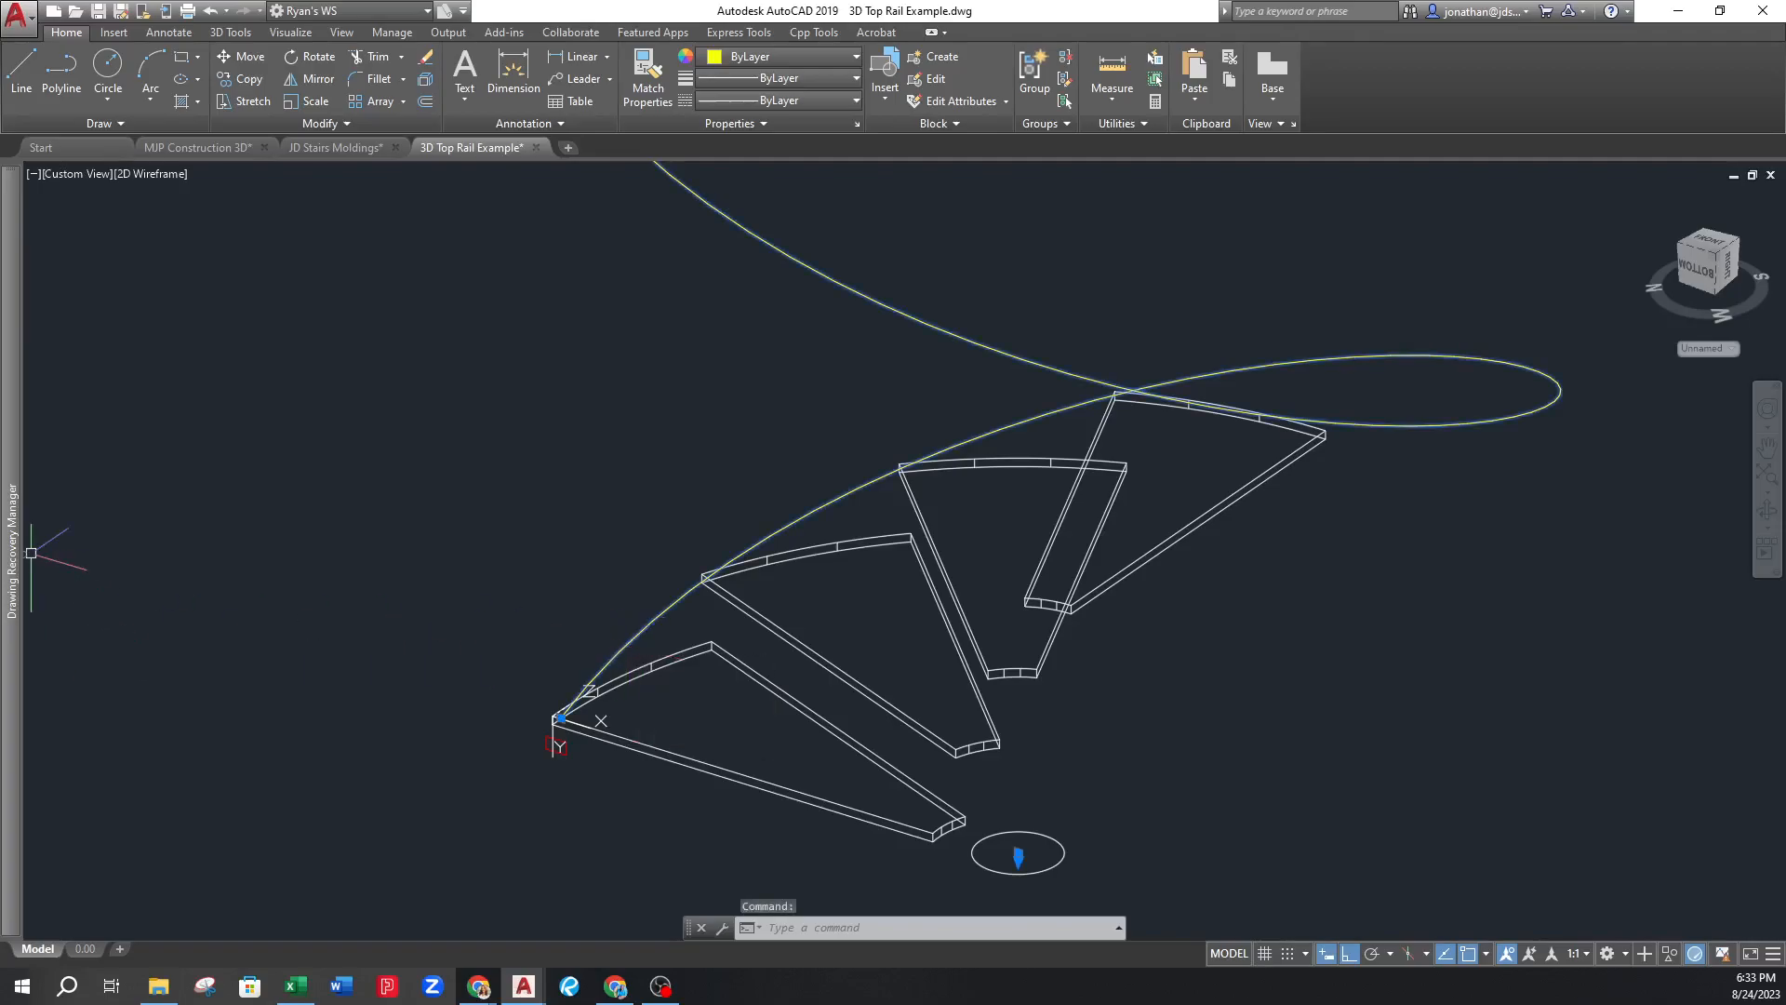
key("ctrl+1")
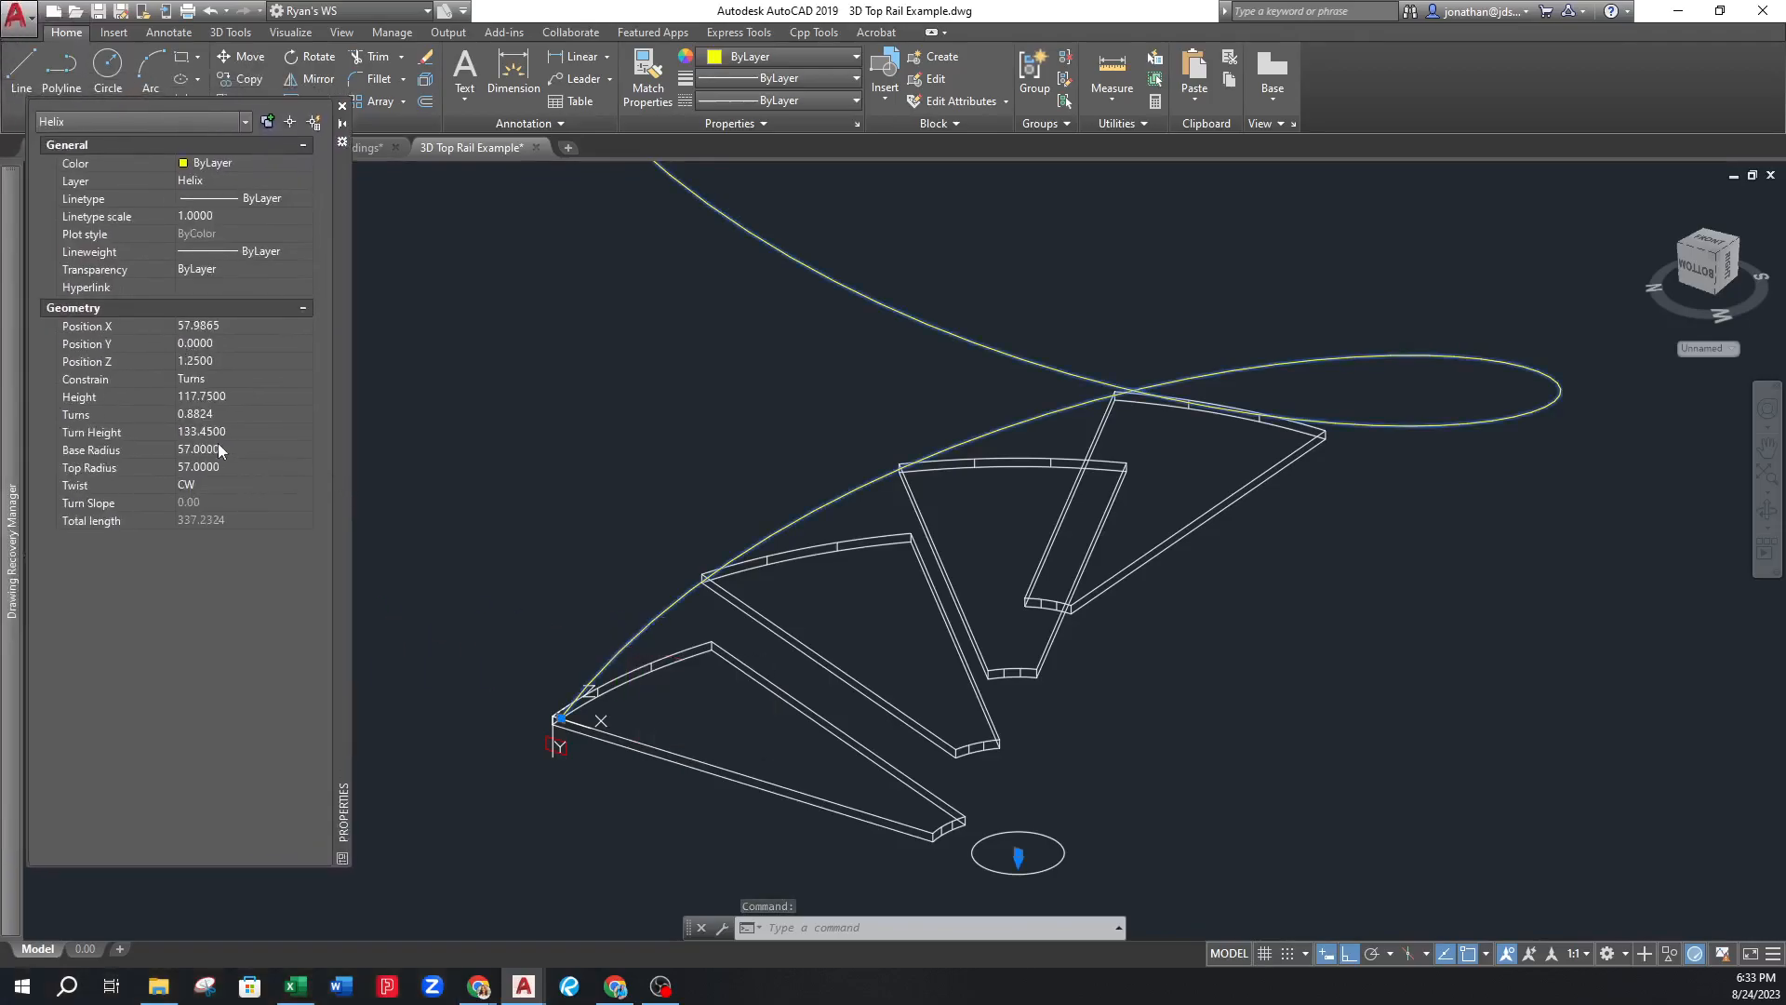
key("ctrl+1")
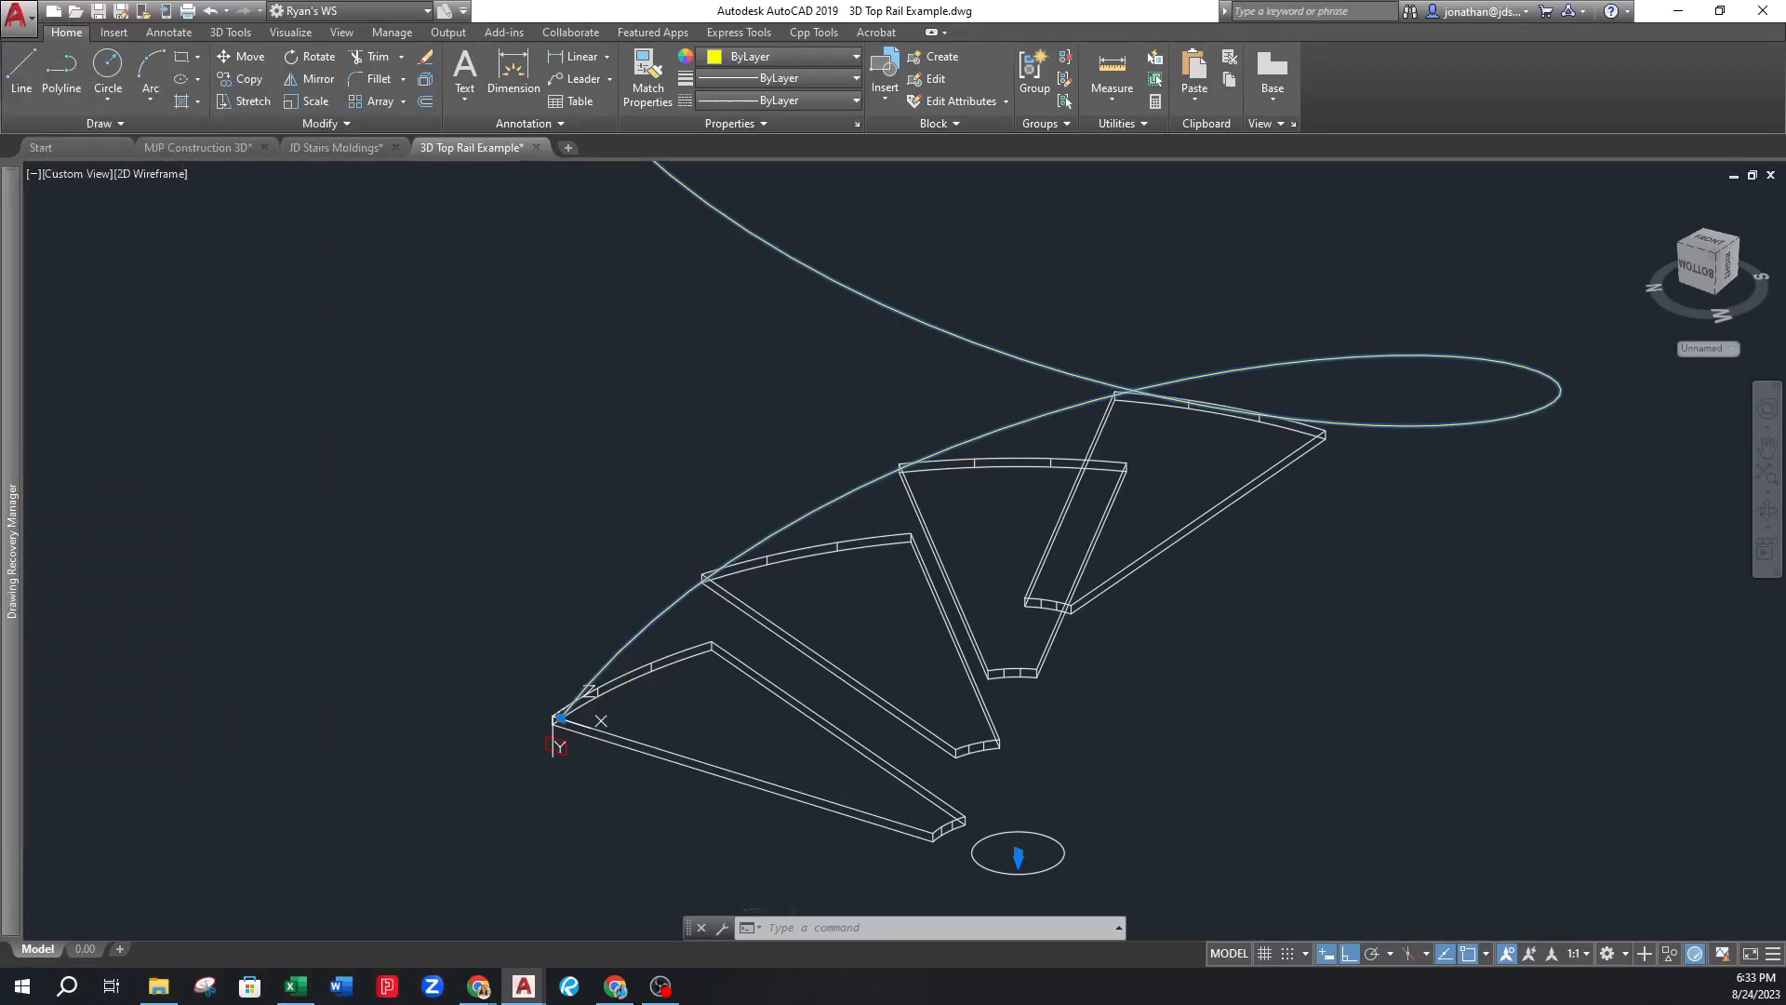
left_click(506, 498)
key("Escape")
key("Escape")
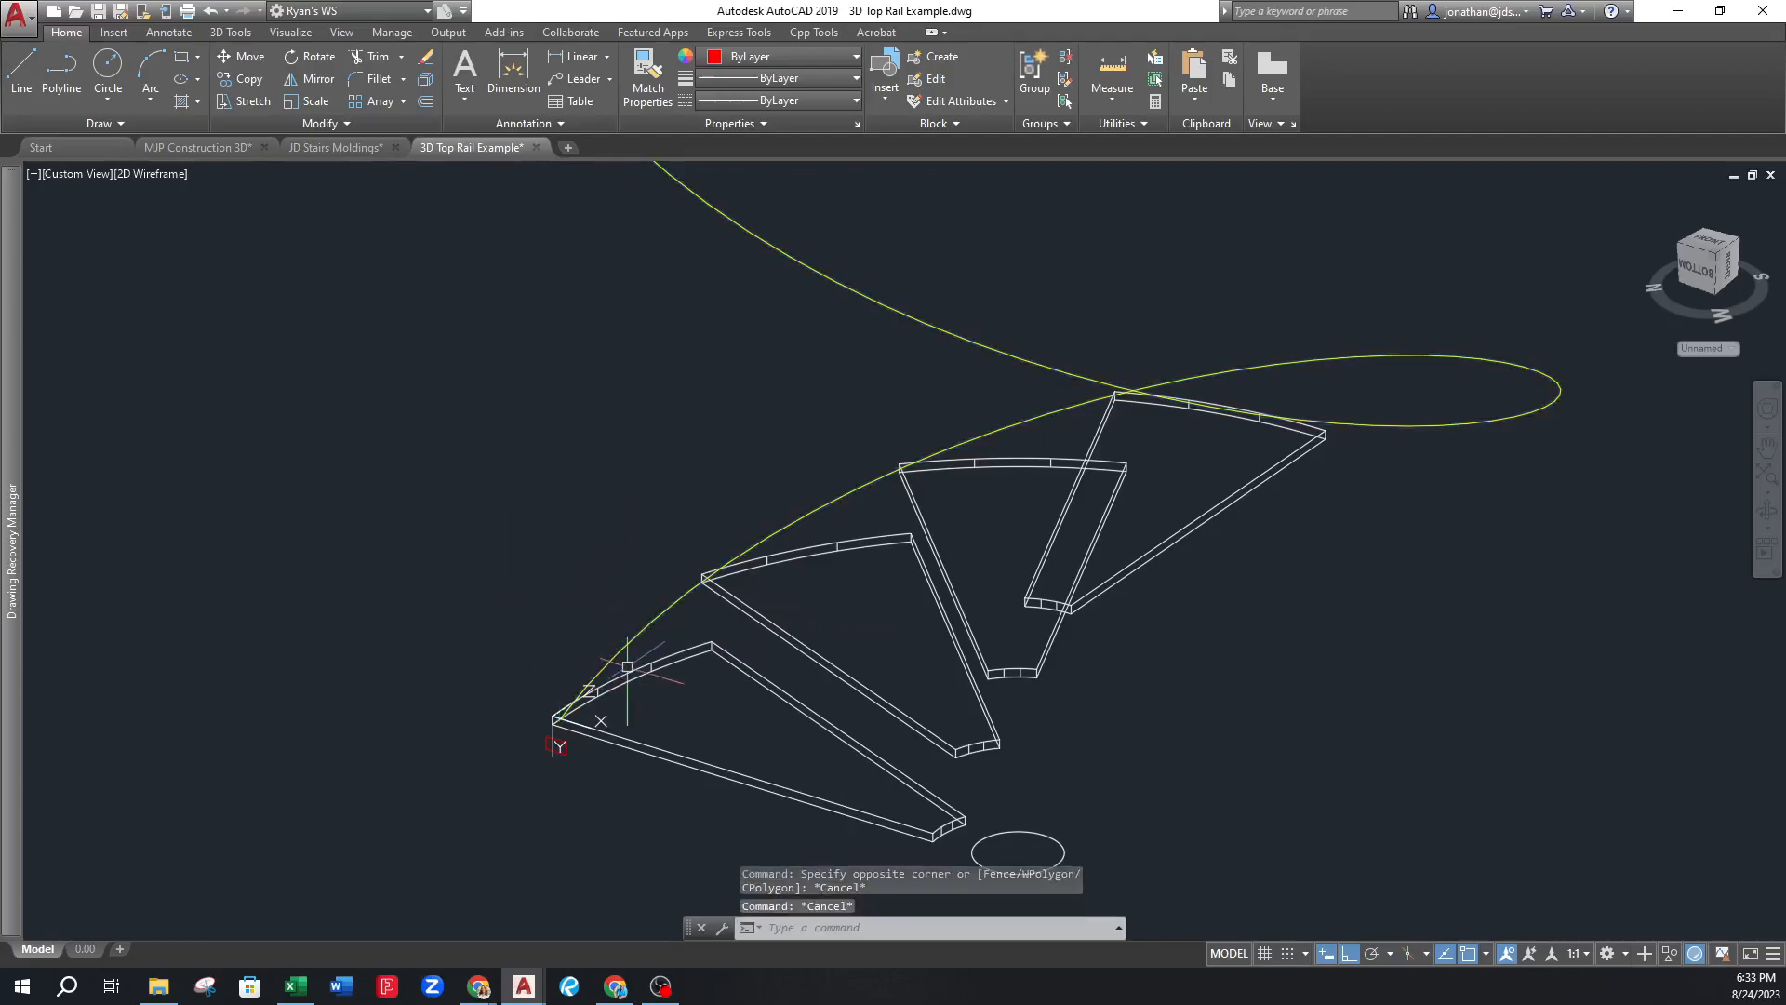
Copy the helix 37 units straight up from the treads to form the top rail path
left_click(617, 644)
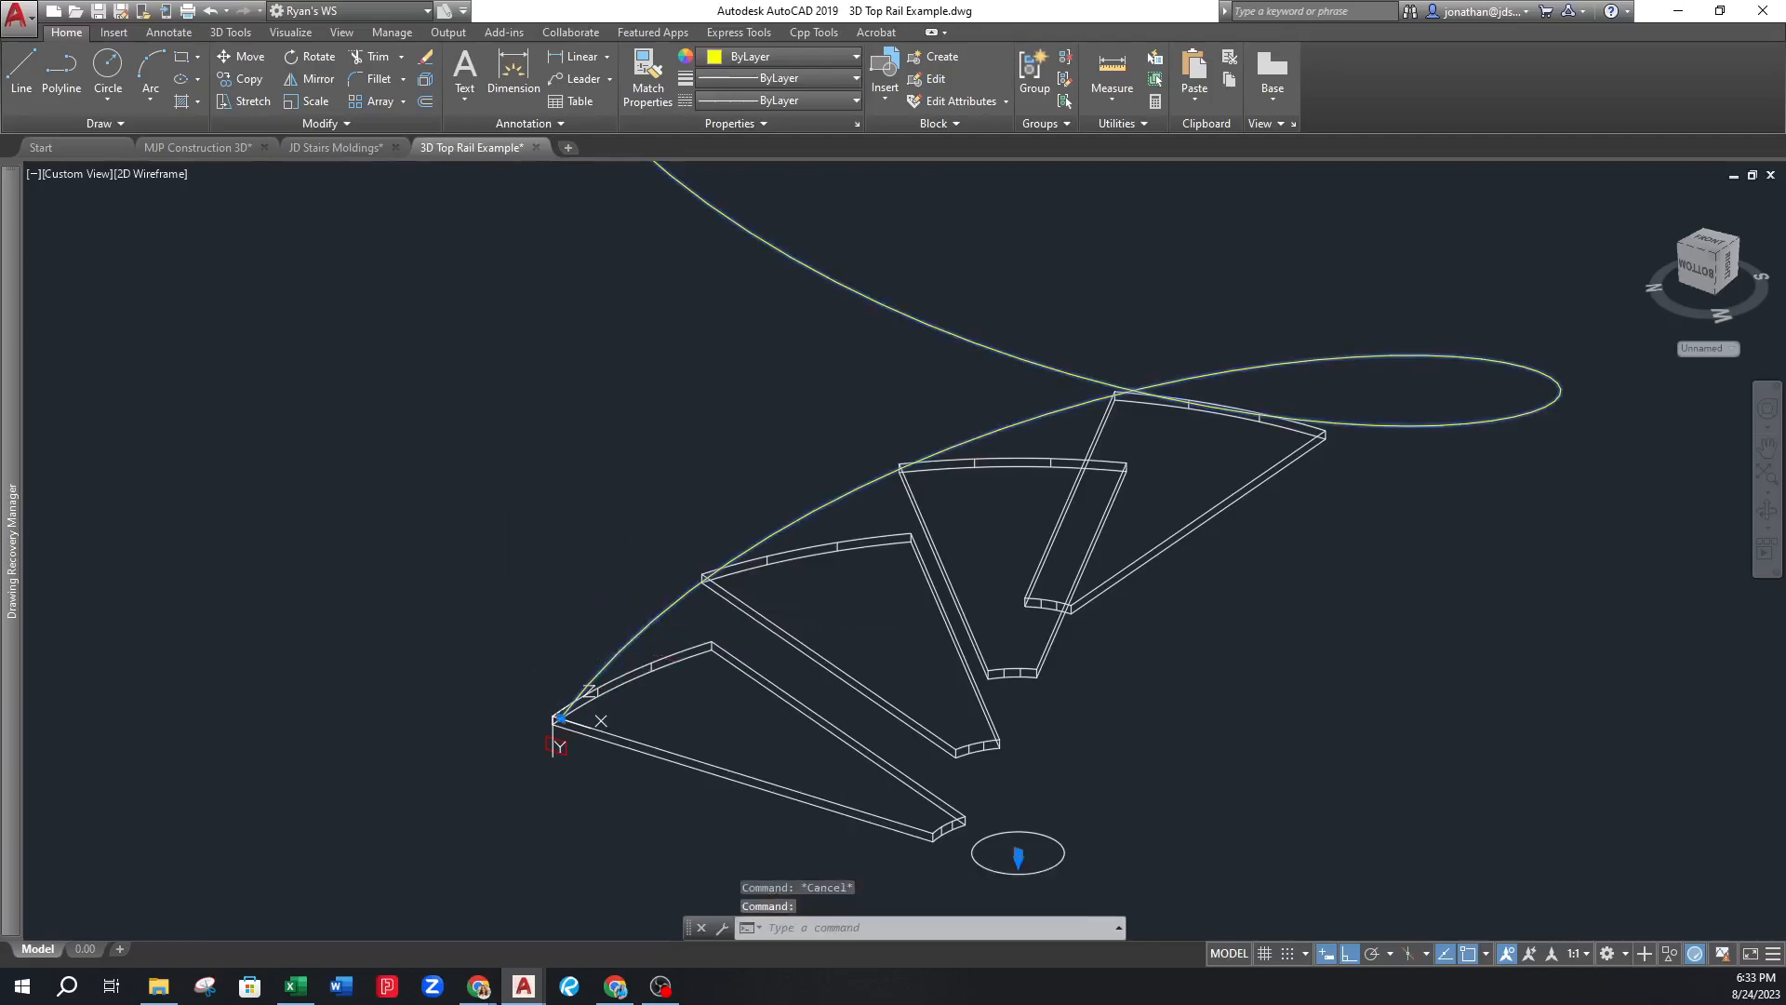
type("co")
key("Return")
left_click(503, 679)
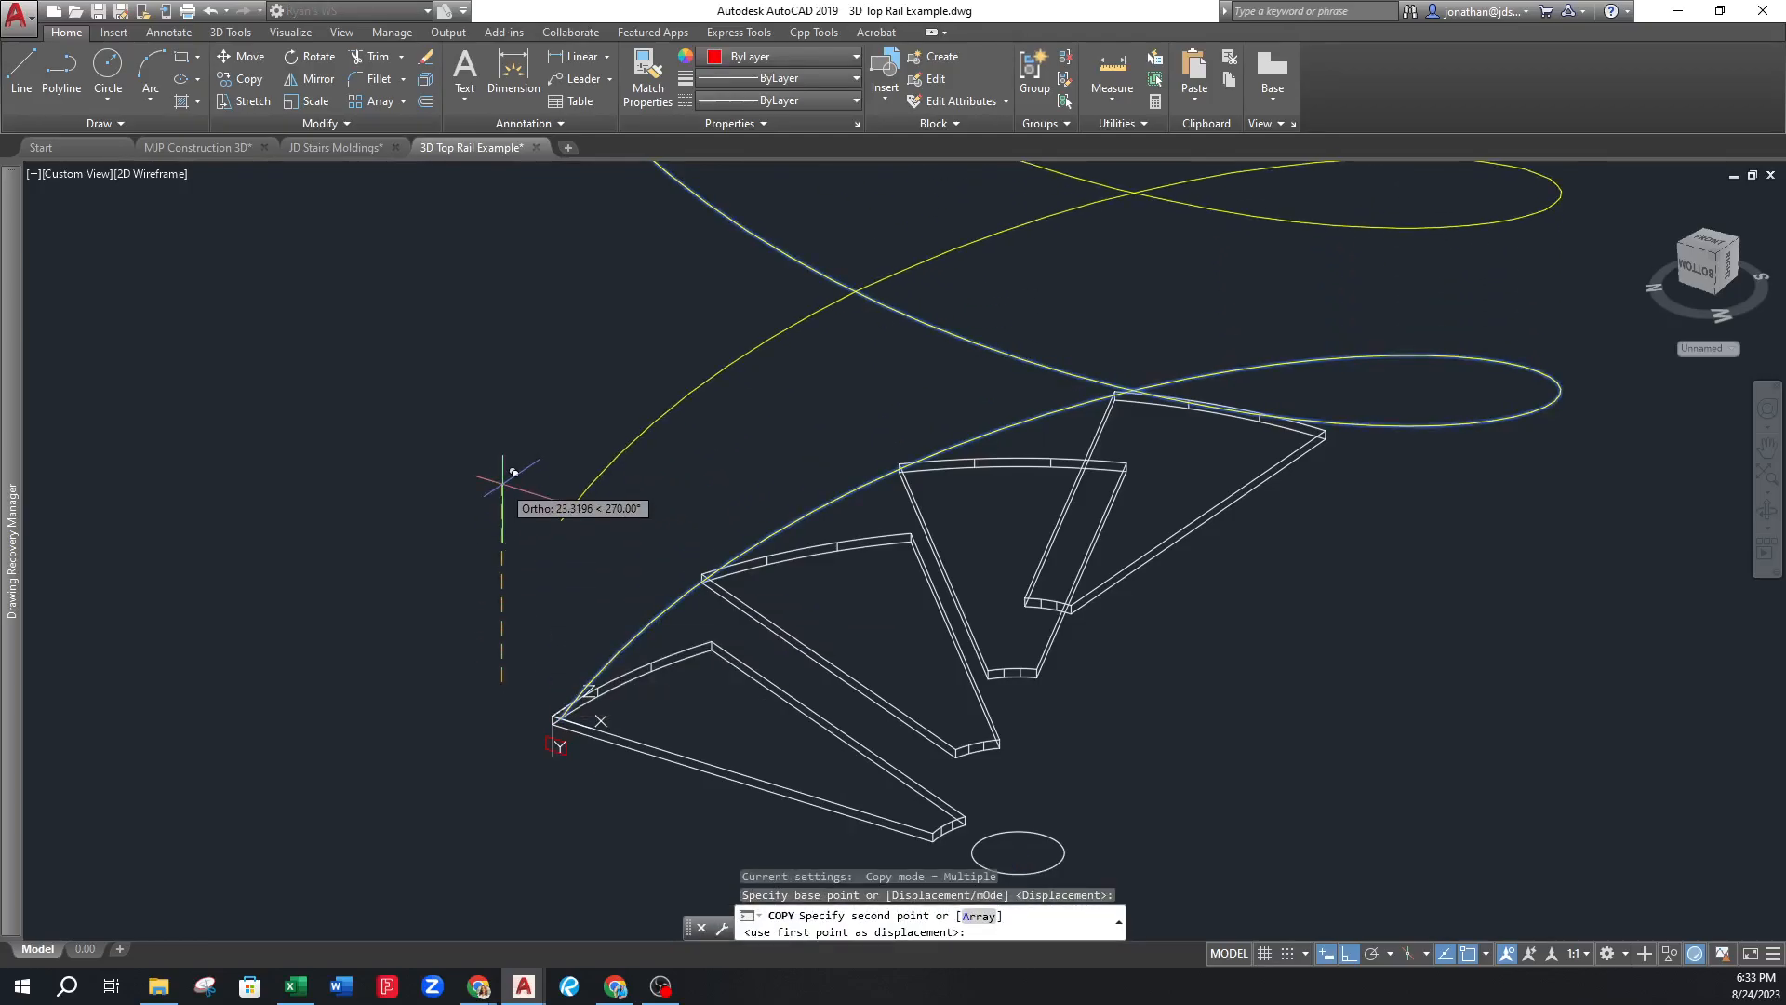
type("37")
key("Return")
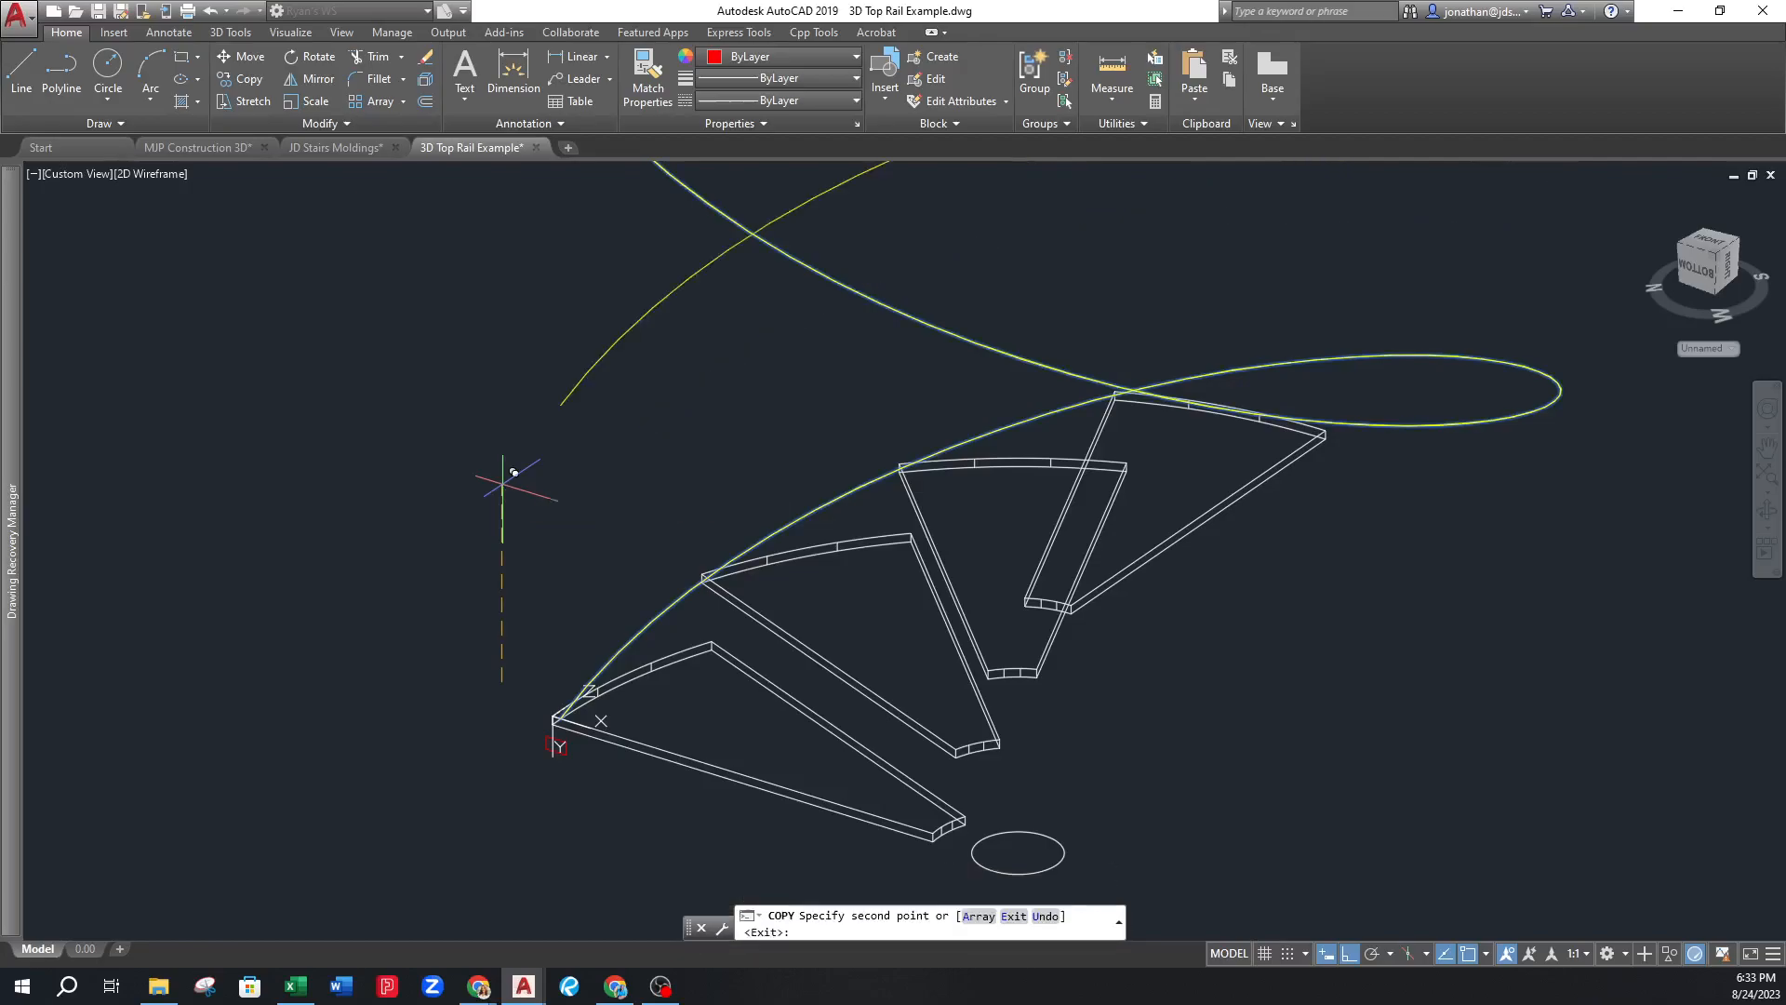
key("Escape")
key("Escape")
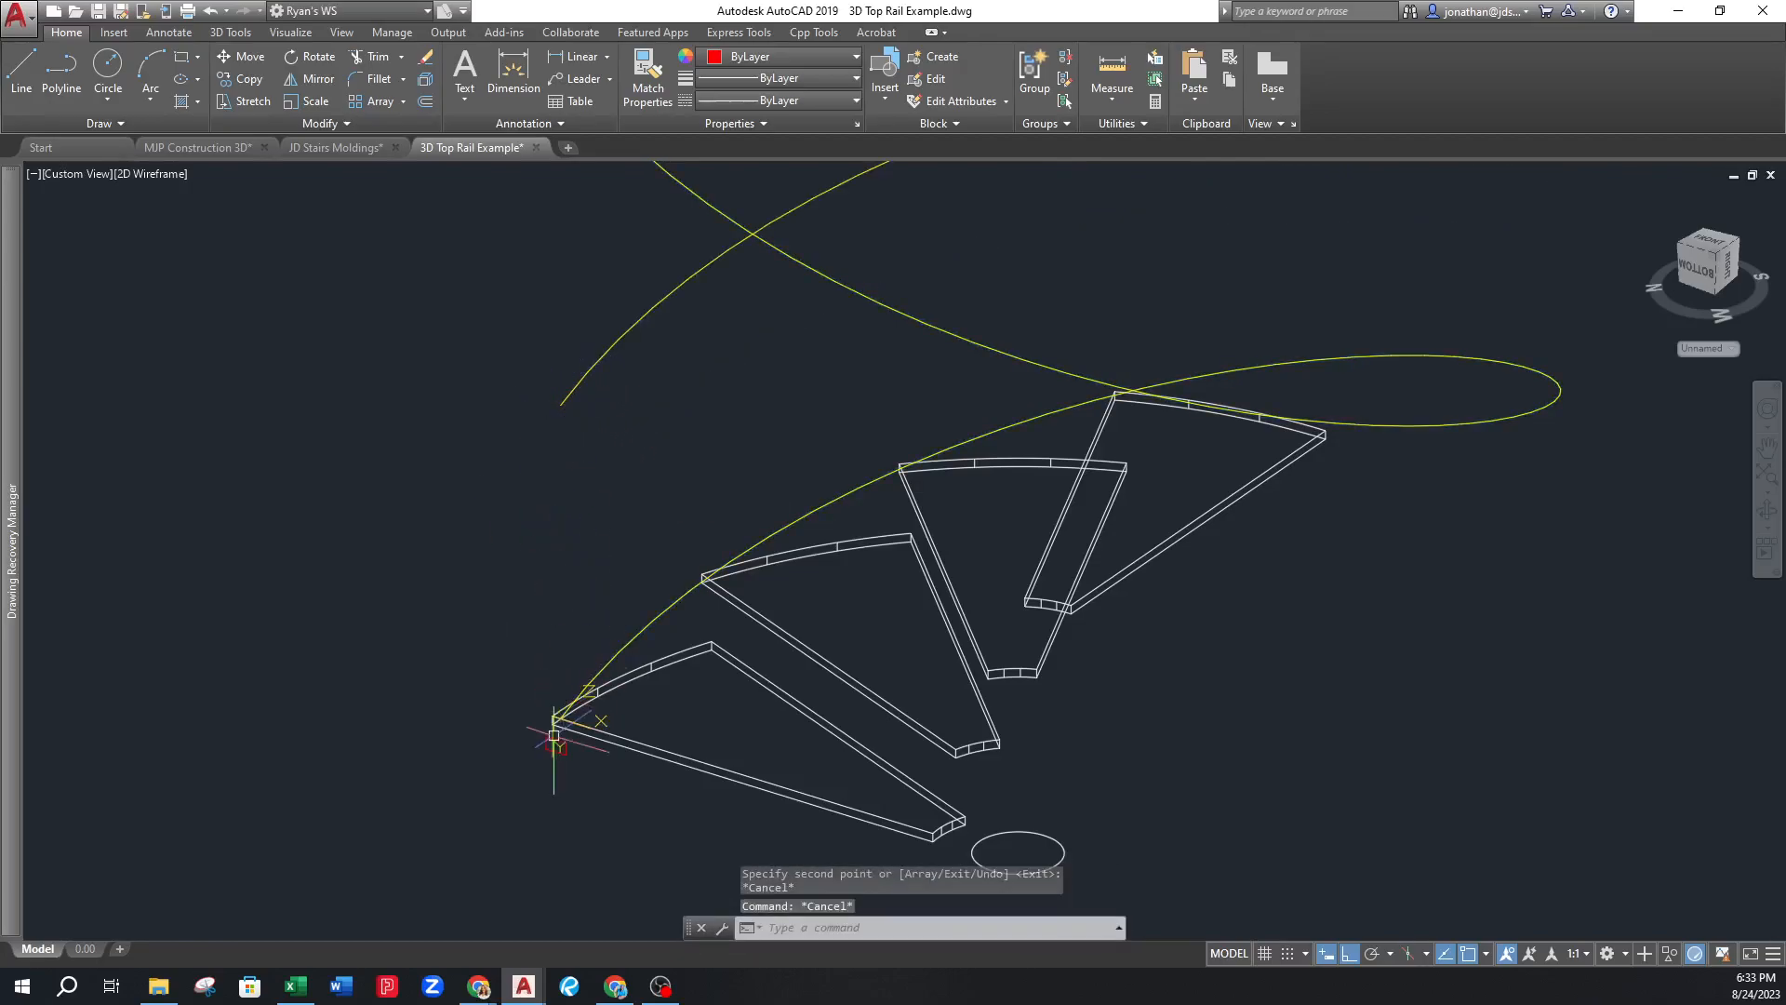
Move the rectangular profile by the midpoint of its lower edge onto the start point of the raised helix
scroll(563, 740, "up", 4)
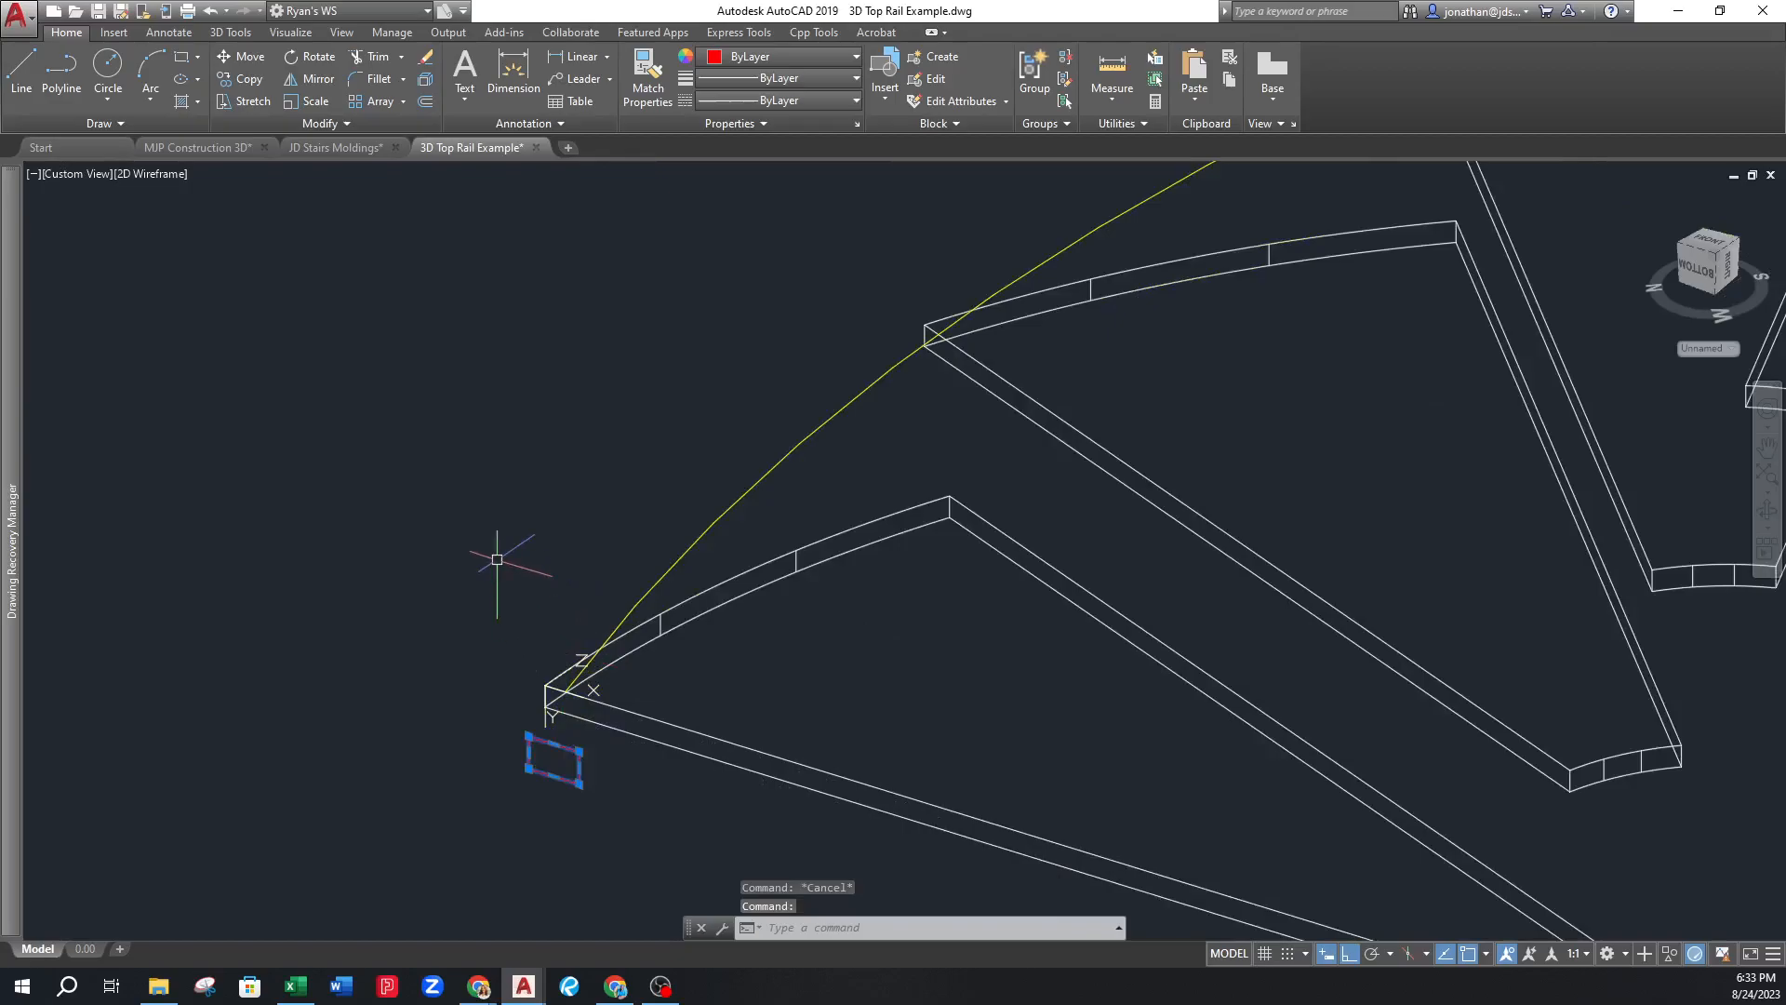
type("m")
key("Return")
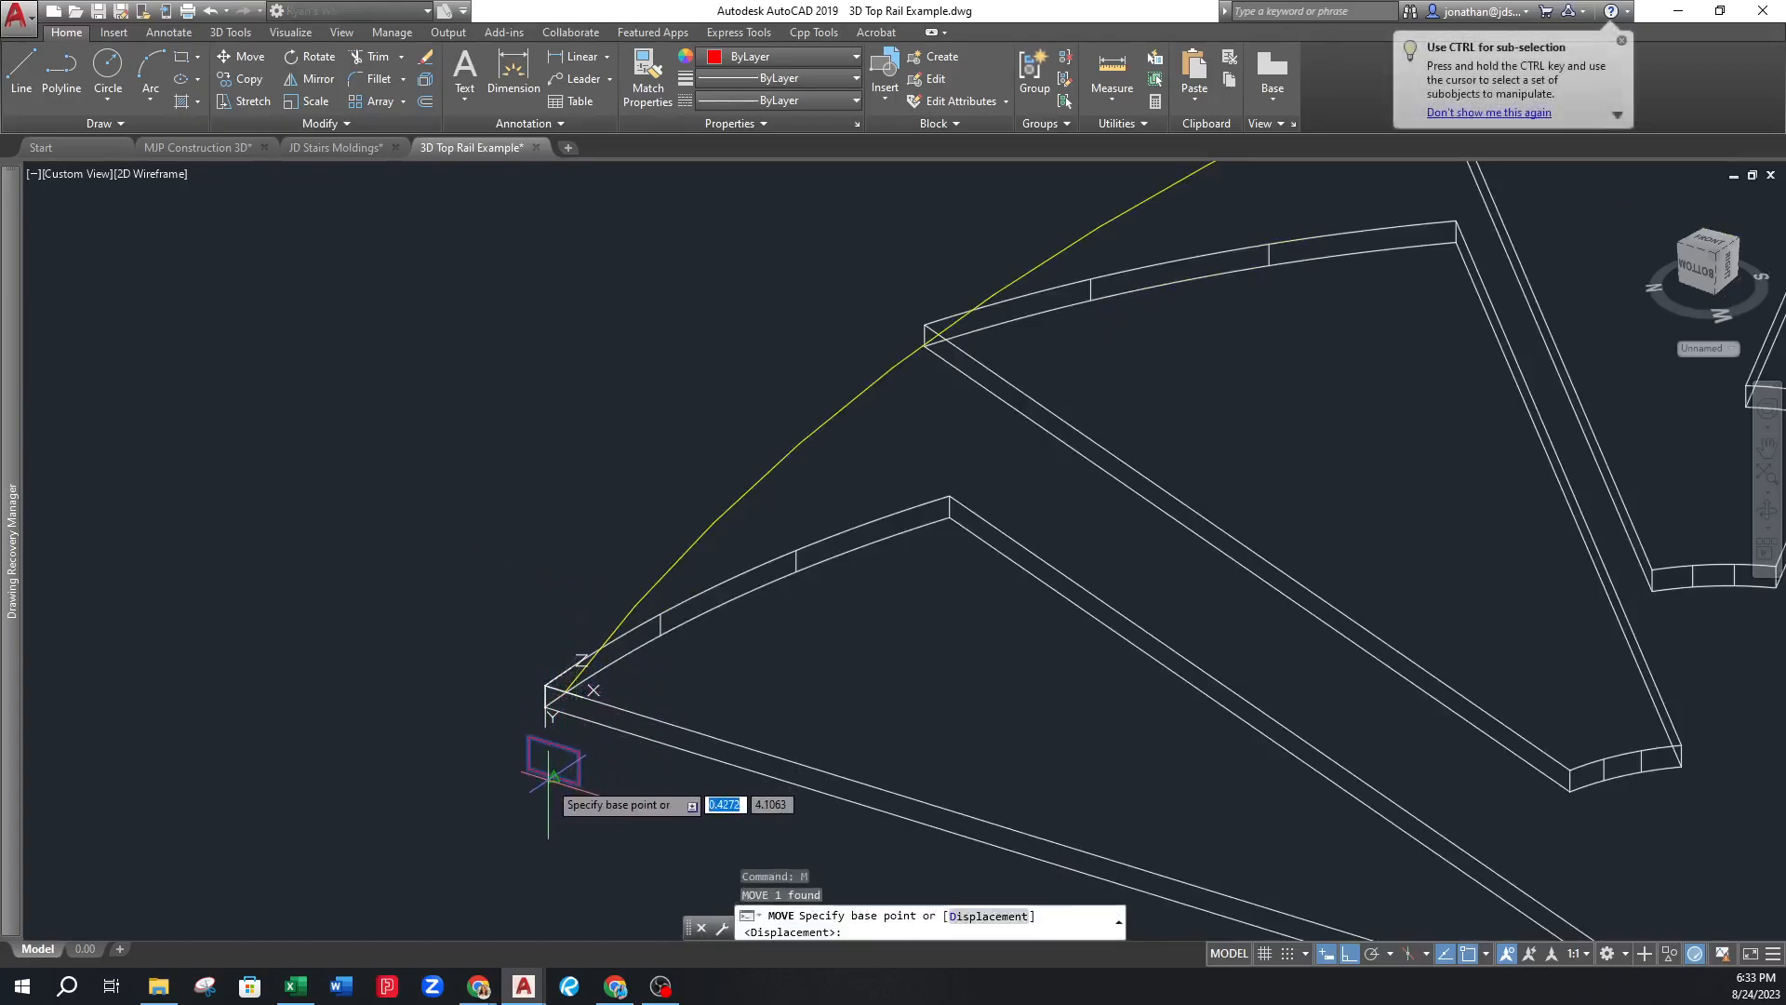
left_click(551, 775)
scroll(549, 744, "down", 3)
scroll(546, 459, "up", 6)
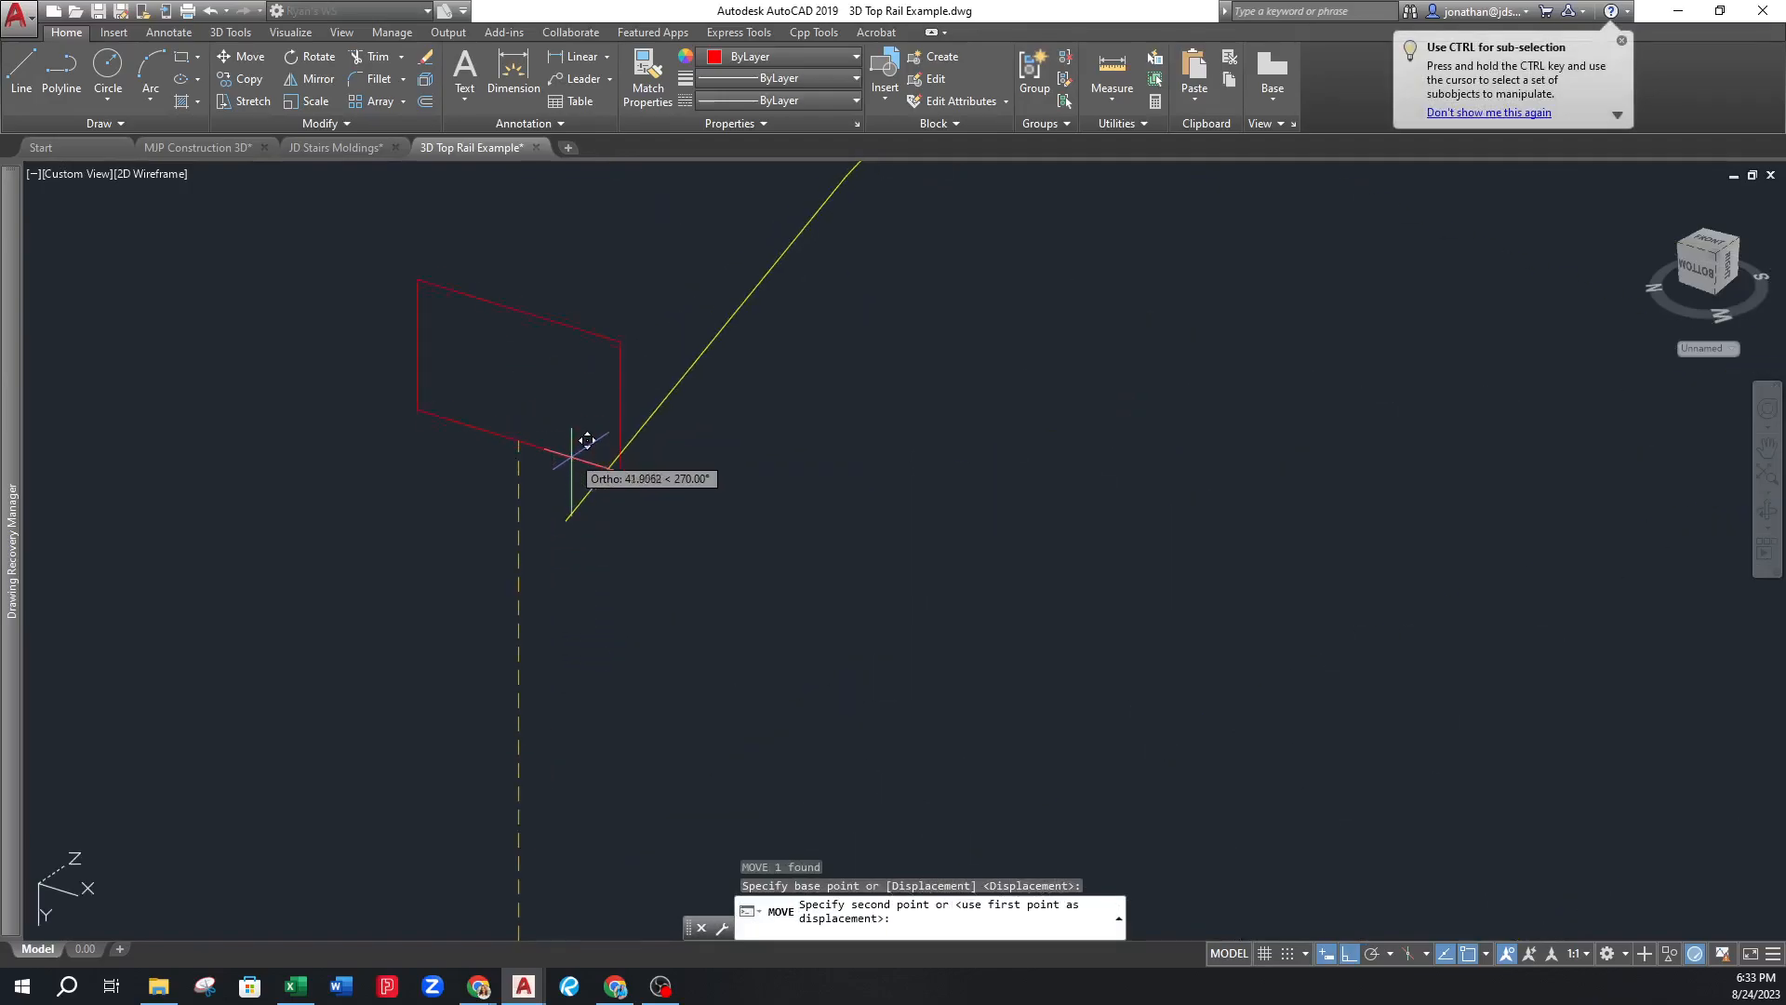
left_click(569, 515)
Inspect how the rectangular profile's lower edge meets the start of the raised helix
scroll(574, 465, "down", 3)
scroll(574, 466, "up", 2)
left_click(605, 486)
left_click(577, 514)
scroll(548, 476, "up", 3)
scroll(548, 484, "down", 5)
key("Escape")
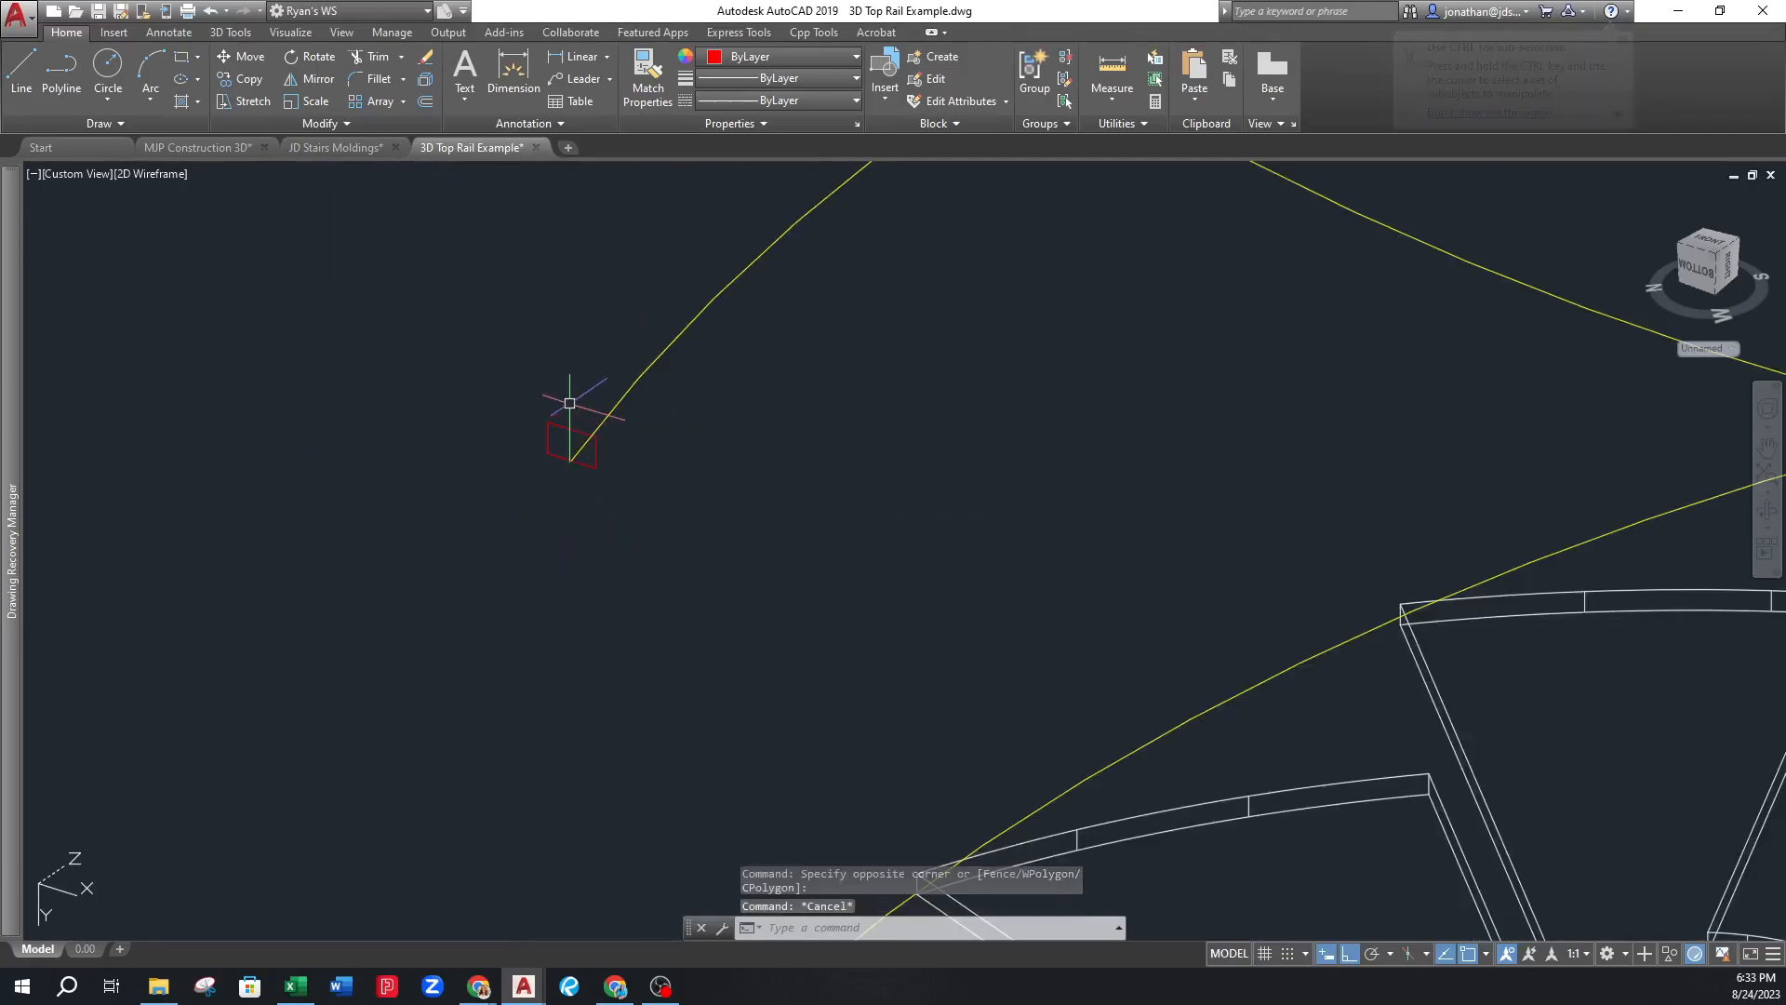
scroll(577, 426, "up", 3)
left_click(577, 402)
left_click(546, 446)
scroll(564, 429, "up", 2)
key("Escape")
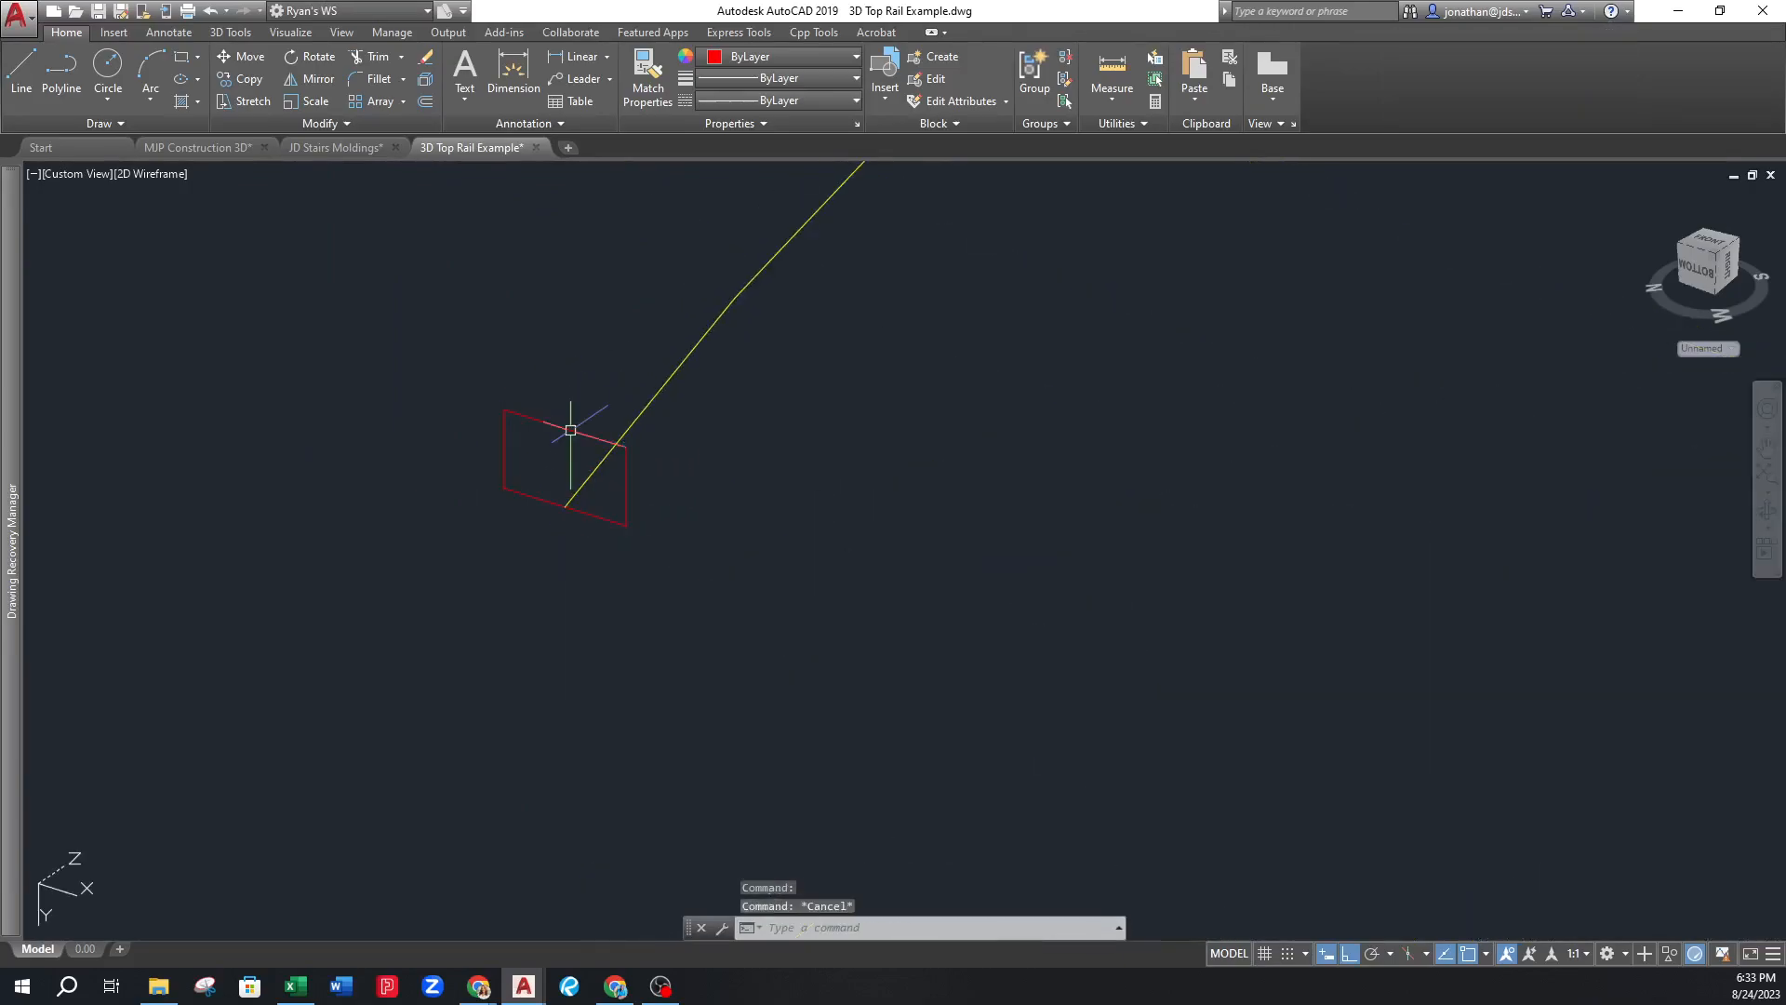
left_click(542, 418)
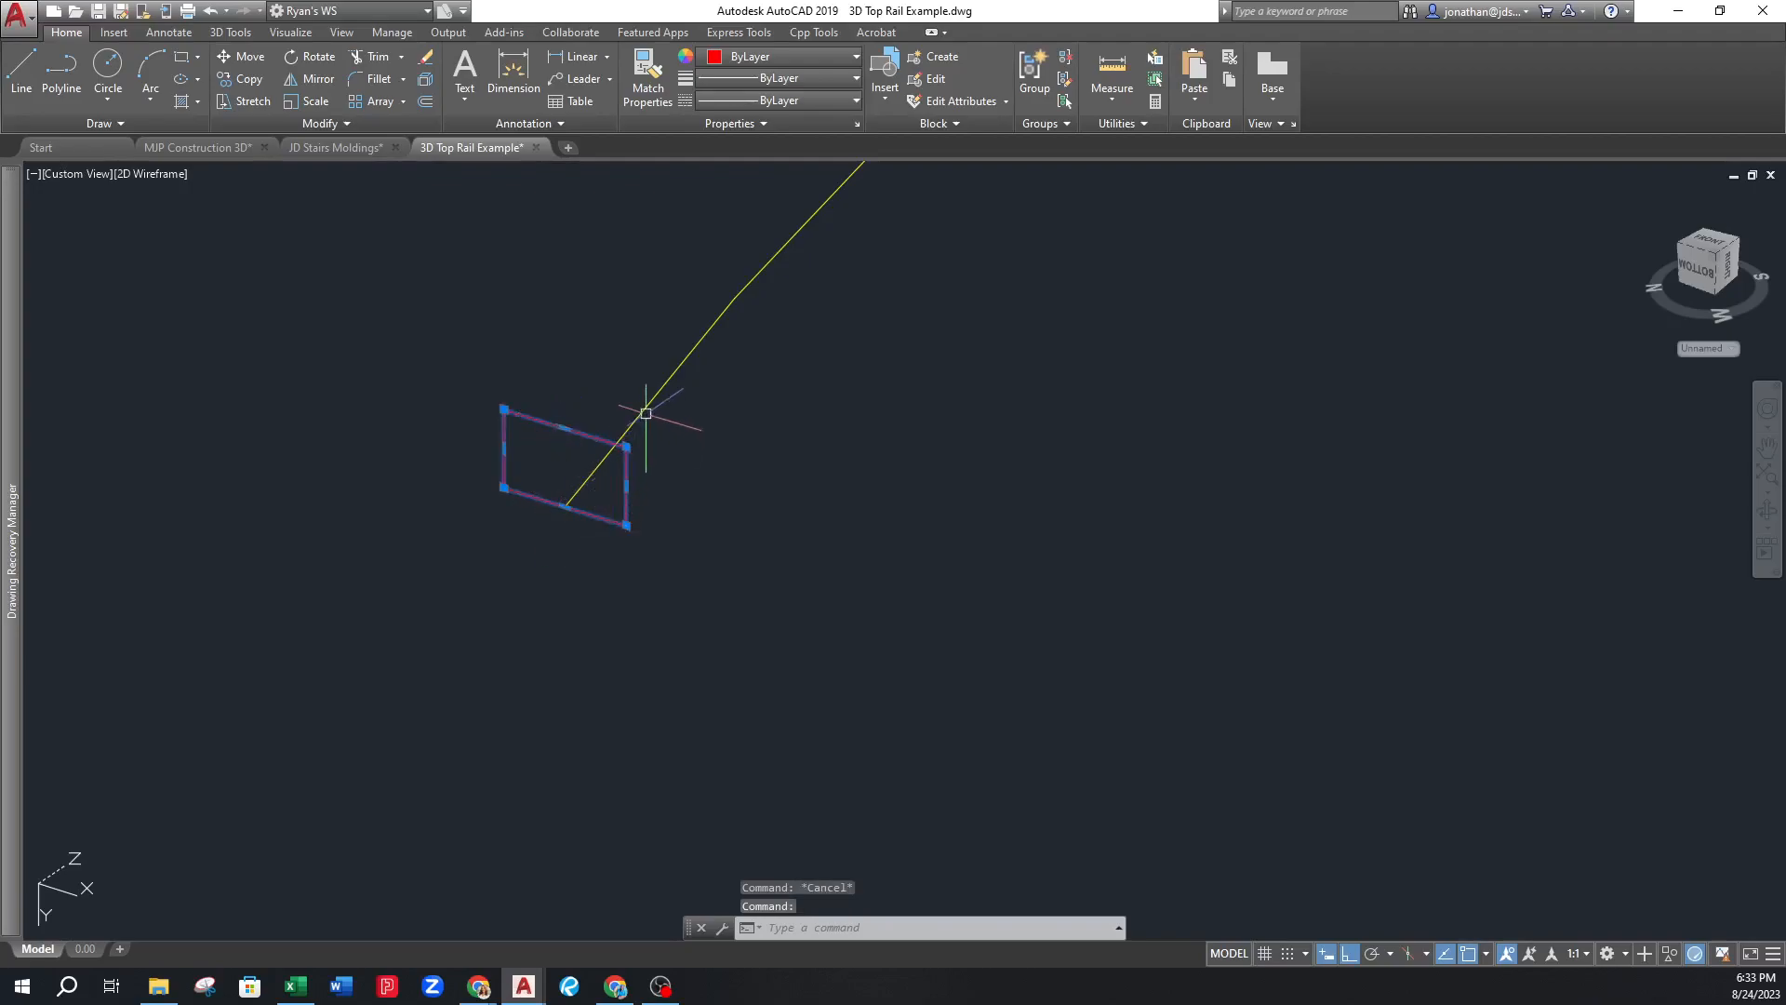
scroll(558, 478, "up", 3)
key("Escape")
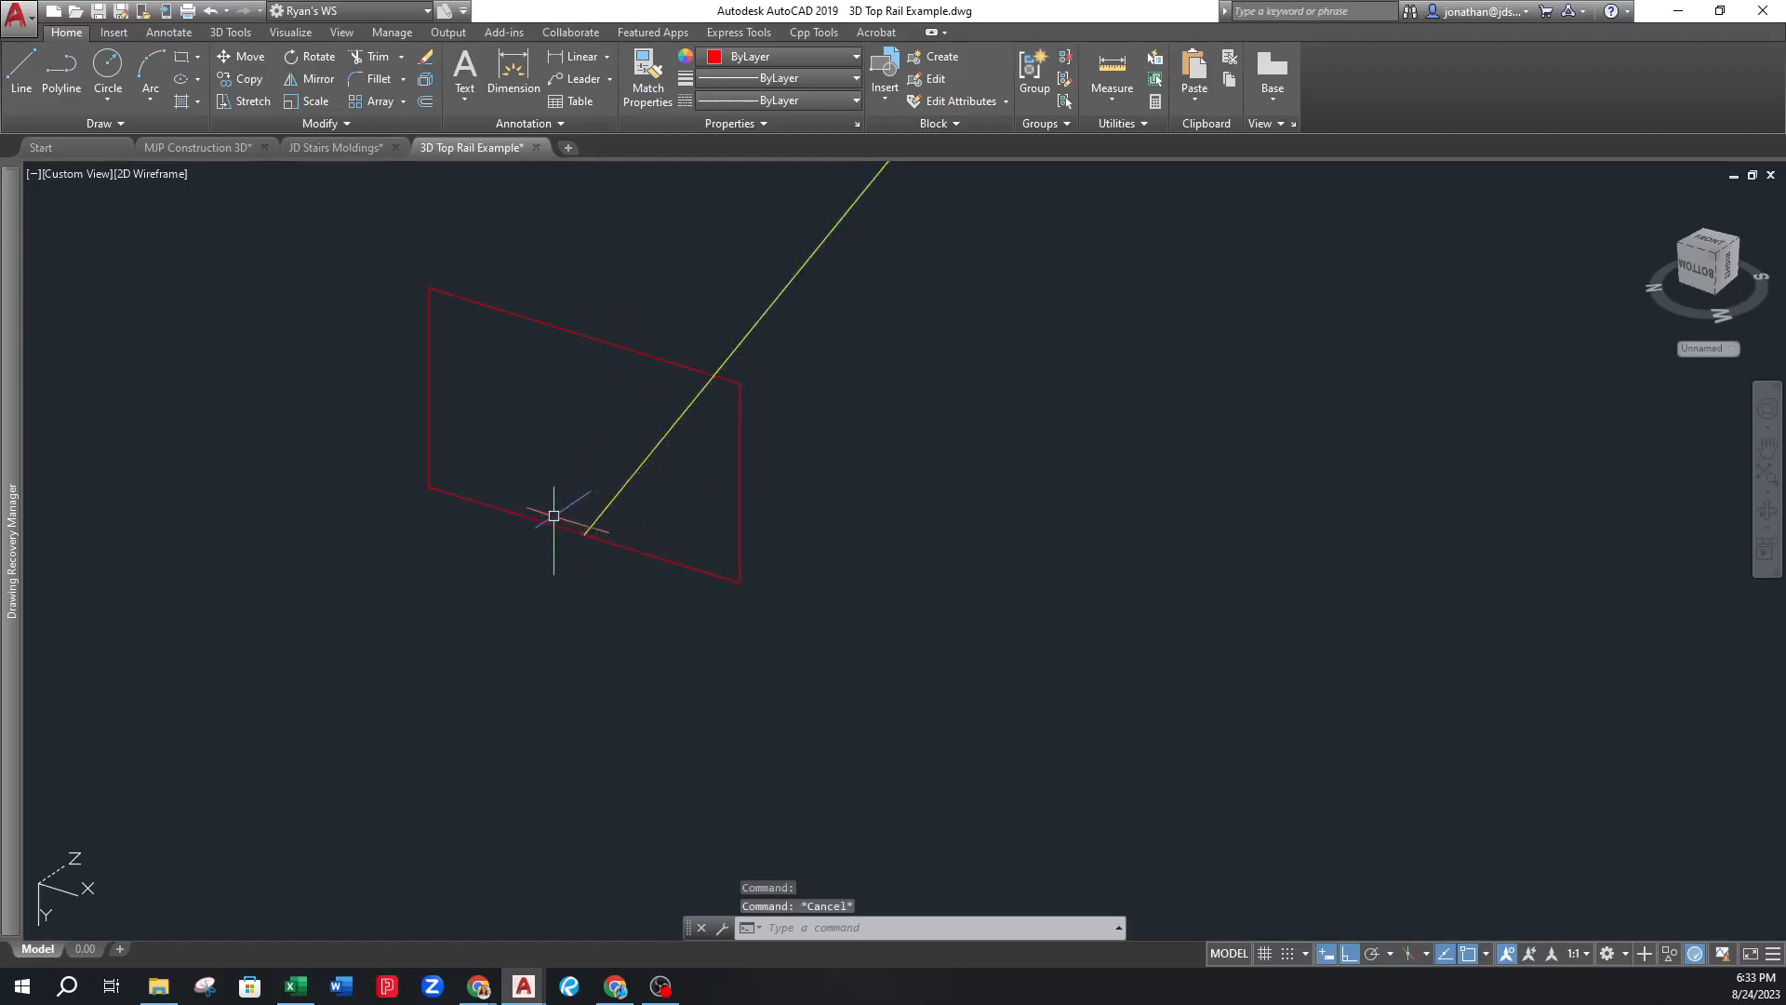
Start a Sweep of the rectangular profile with perpendicular alignment to the path set to No
scroll(535, 465, "down", 5)
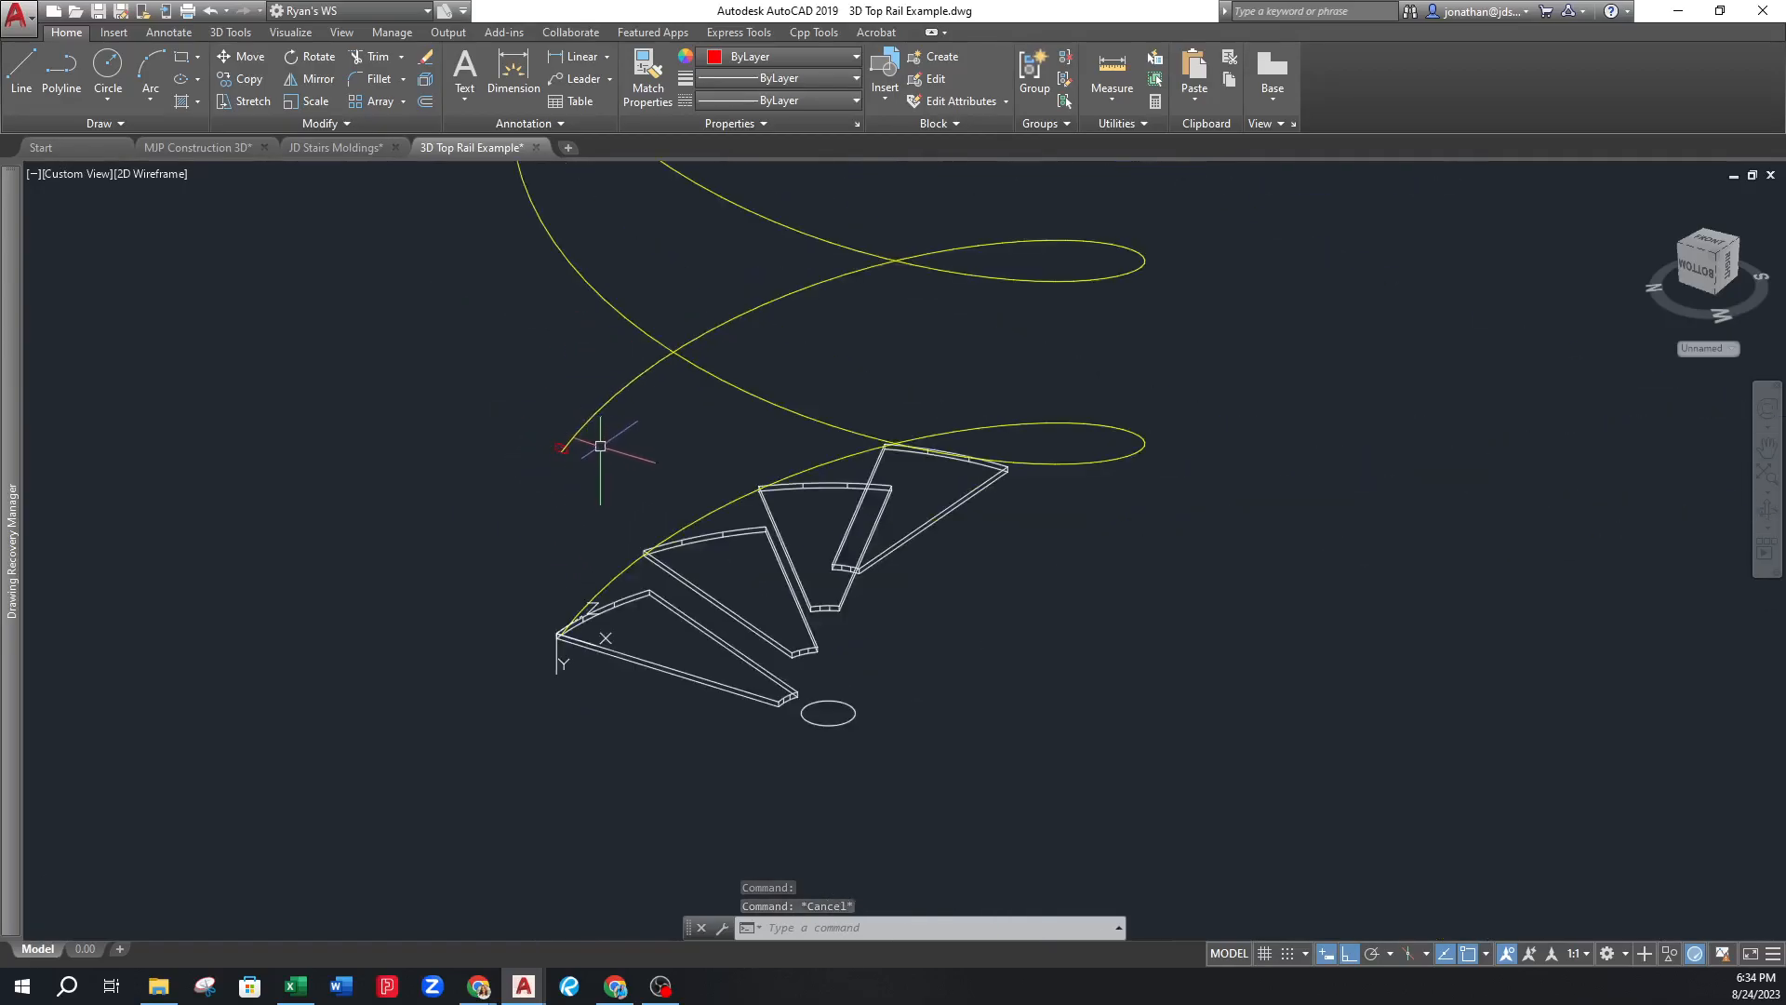
middle_click_drag(590, 438, 640, 573)
scroll(559, 578, "up", 5)
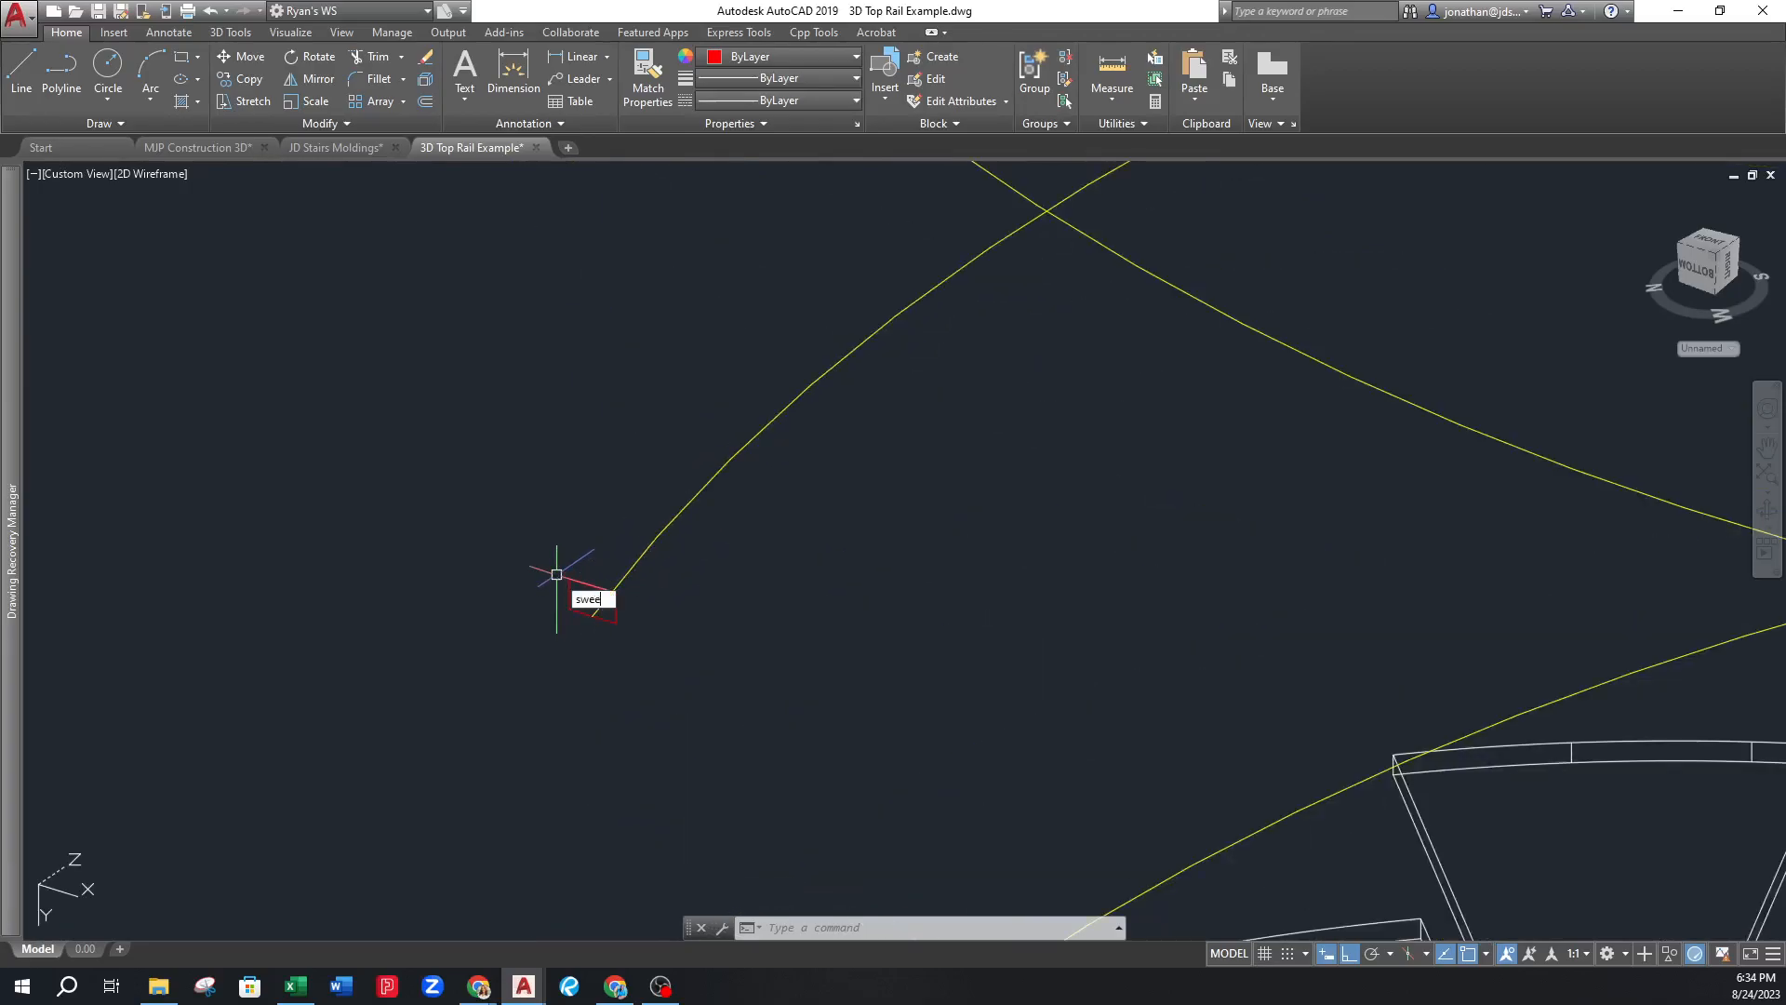
key("Return")
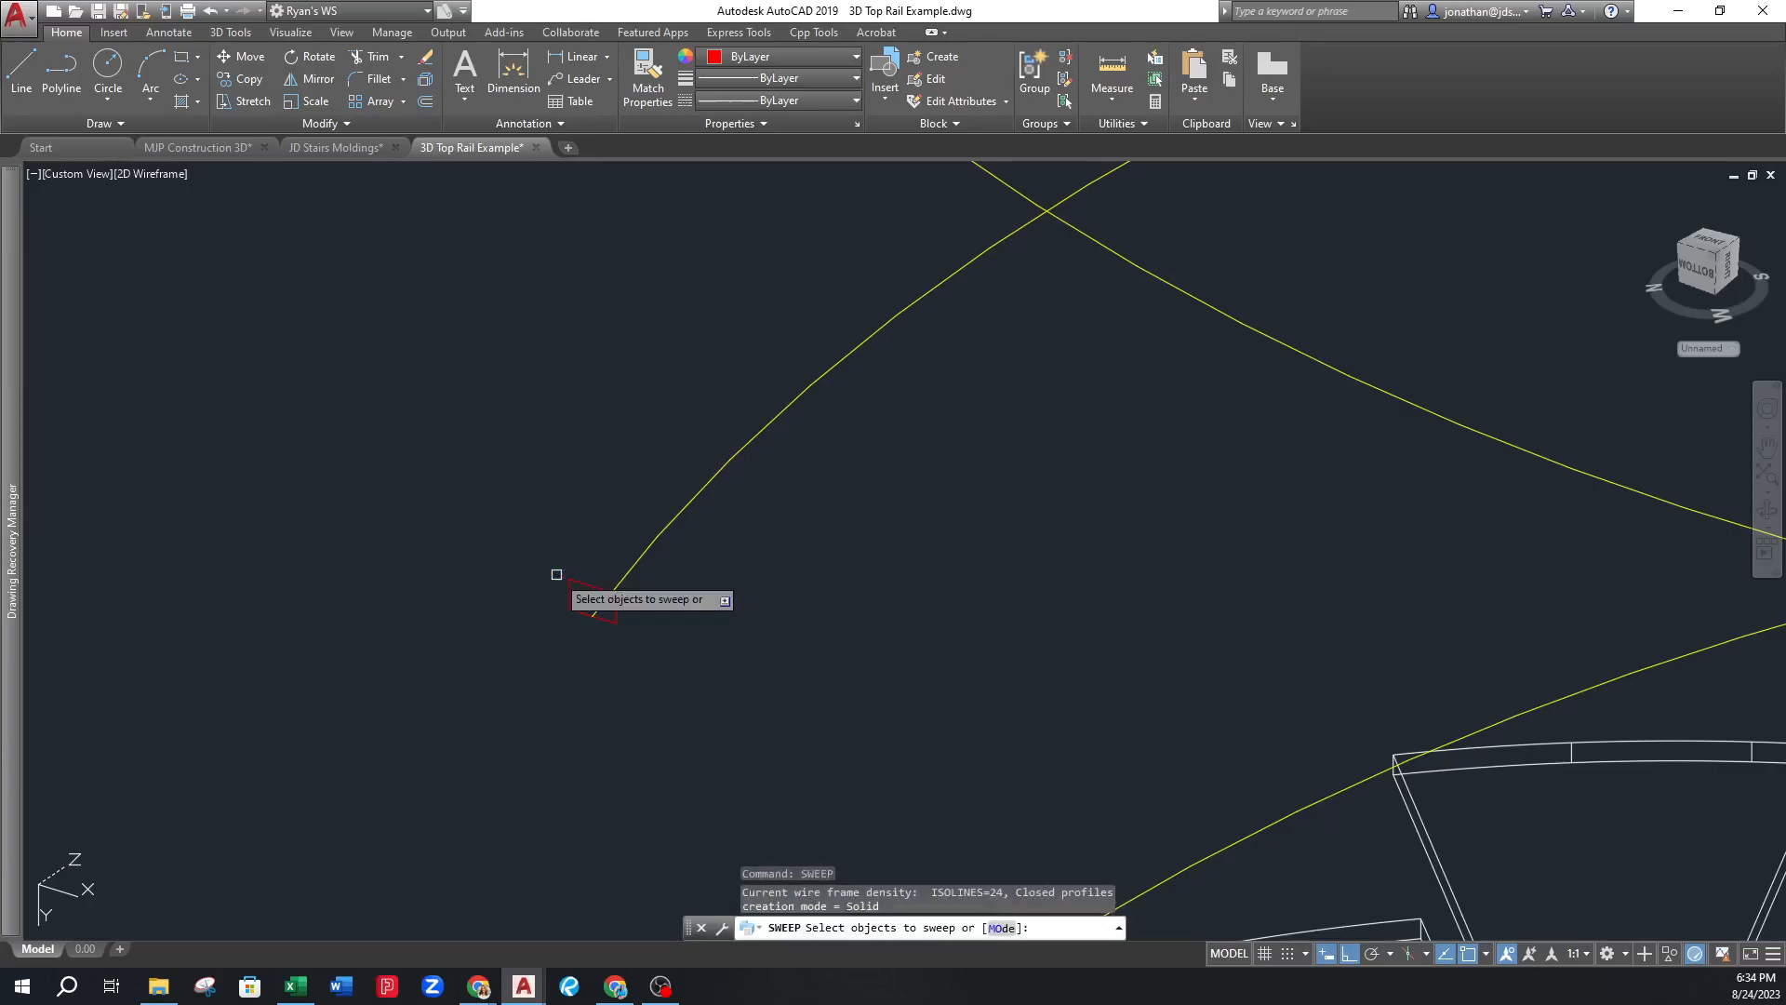
left_click(588, 582)
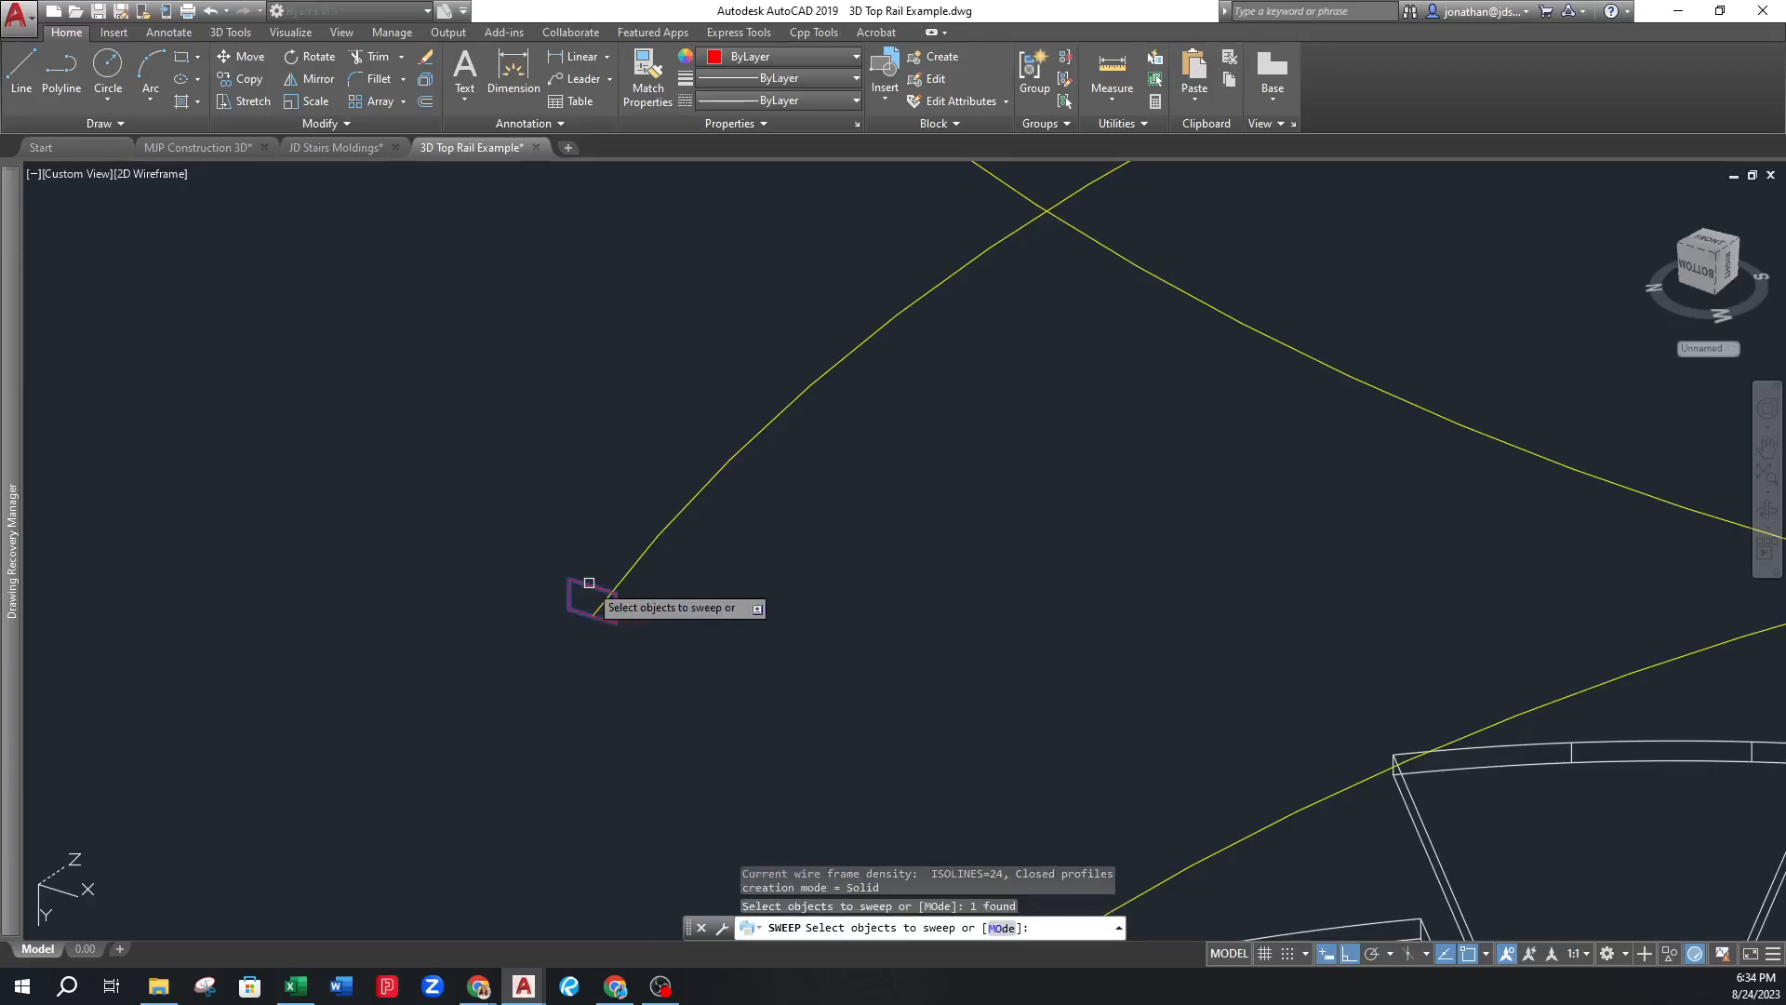
key("Return")
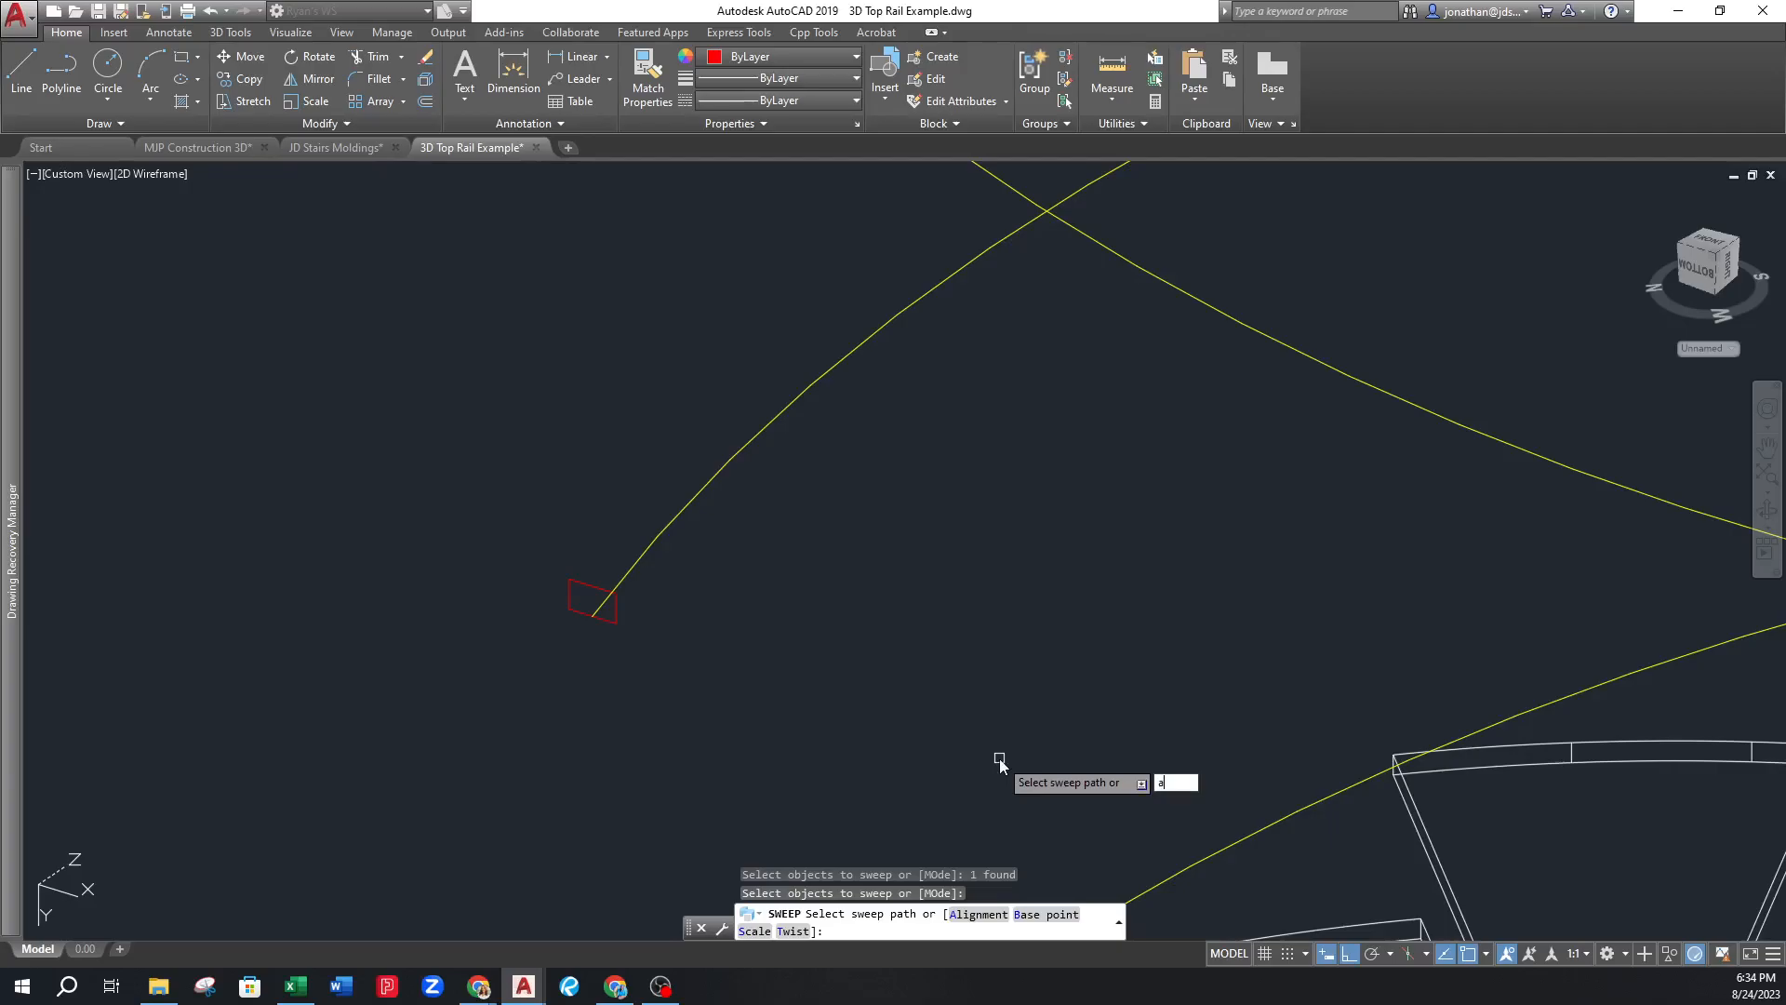
key("Return")
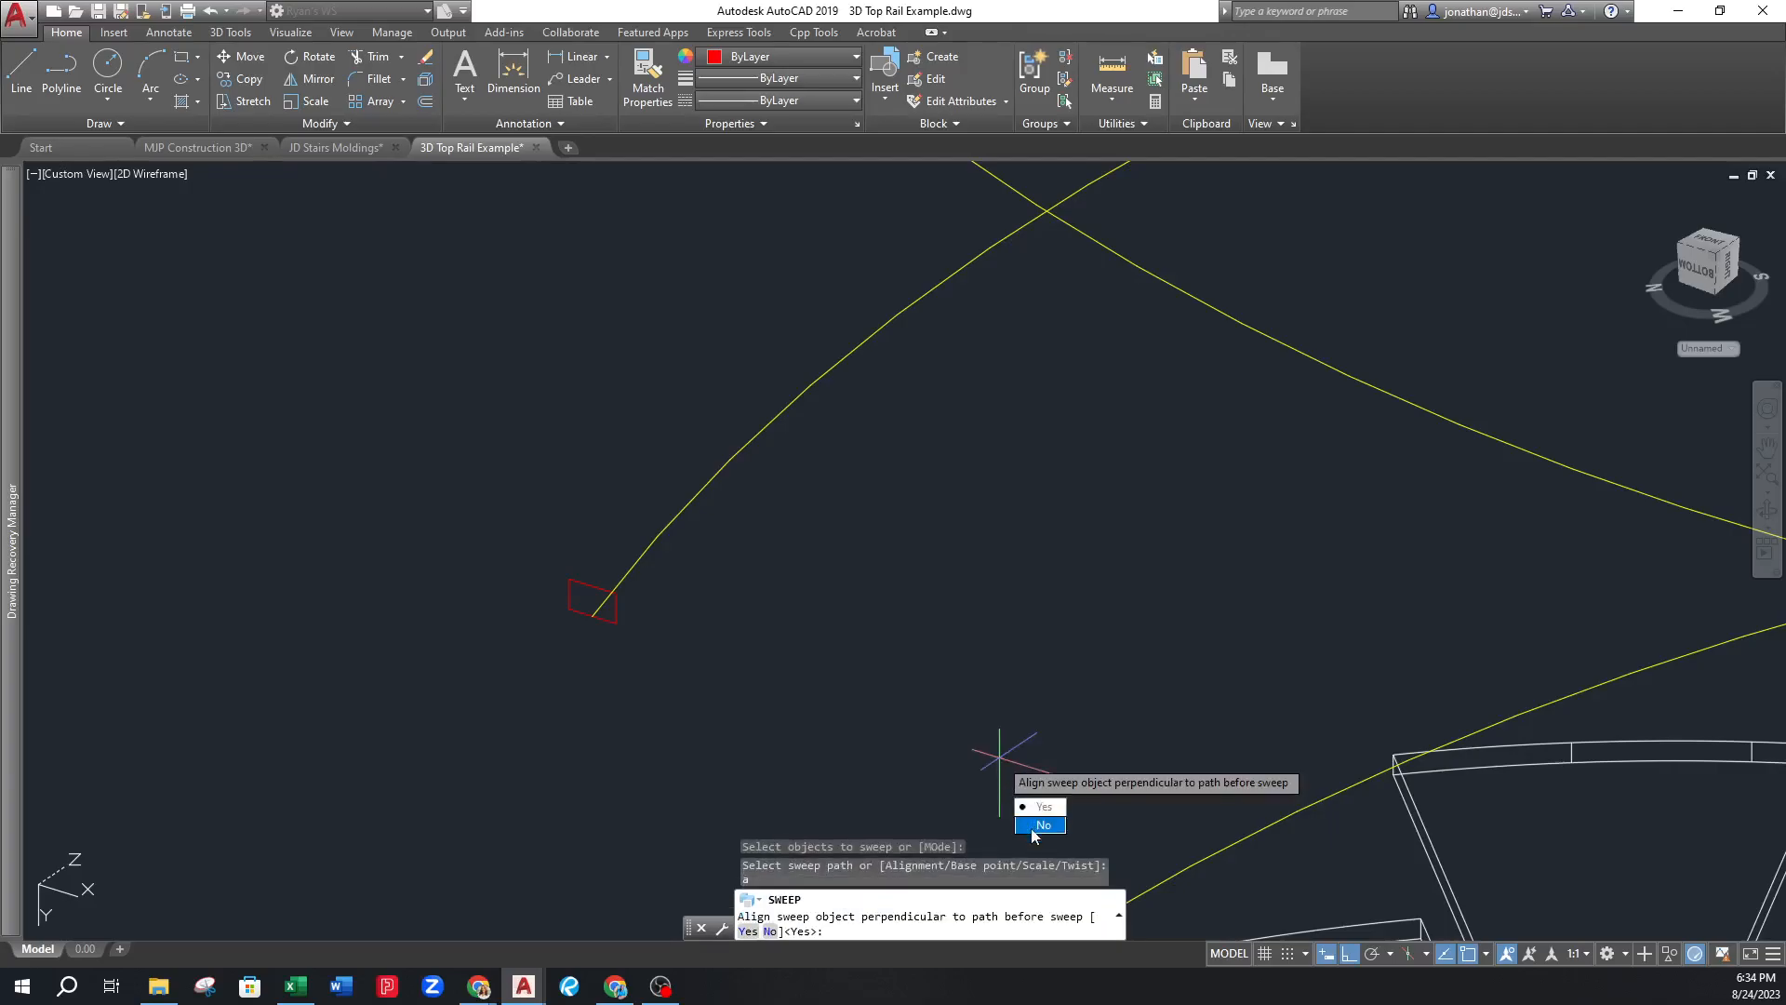
key("Return")
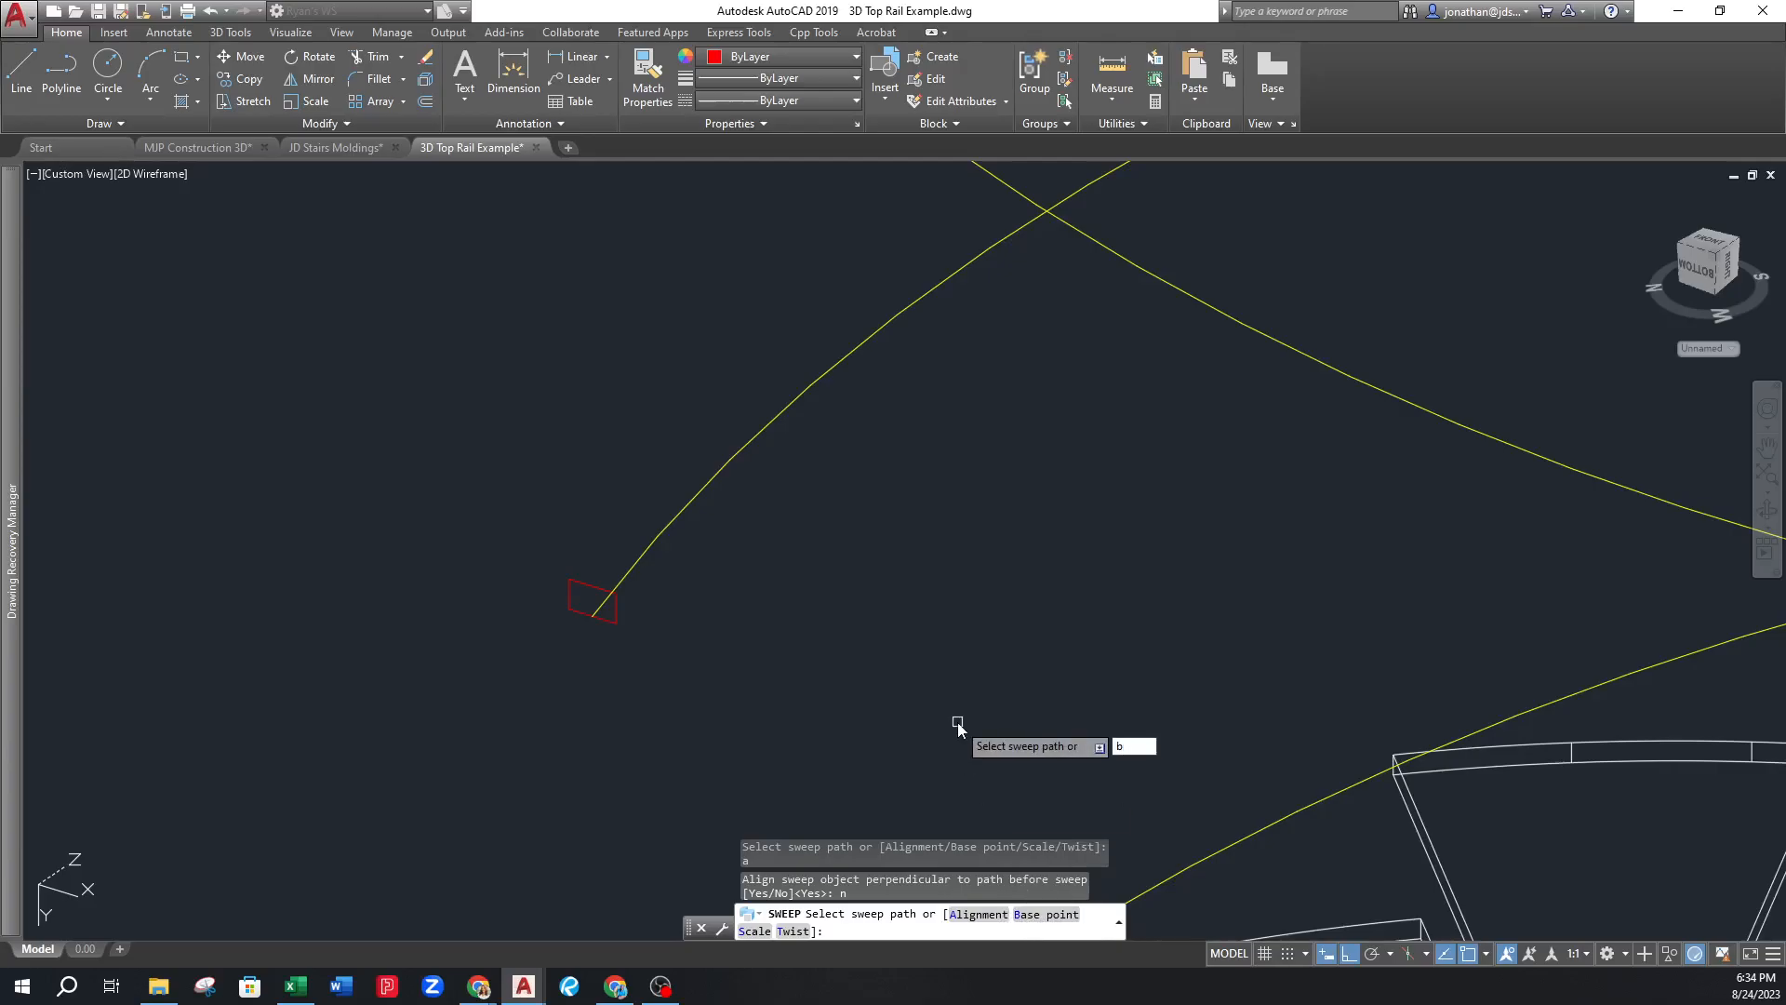
Set the sweep base point at the midpoint of the rectangle's lower edge and sweep the profile along the raised helix
key("Return")
scroll(592, 615, "up", 5)
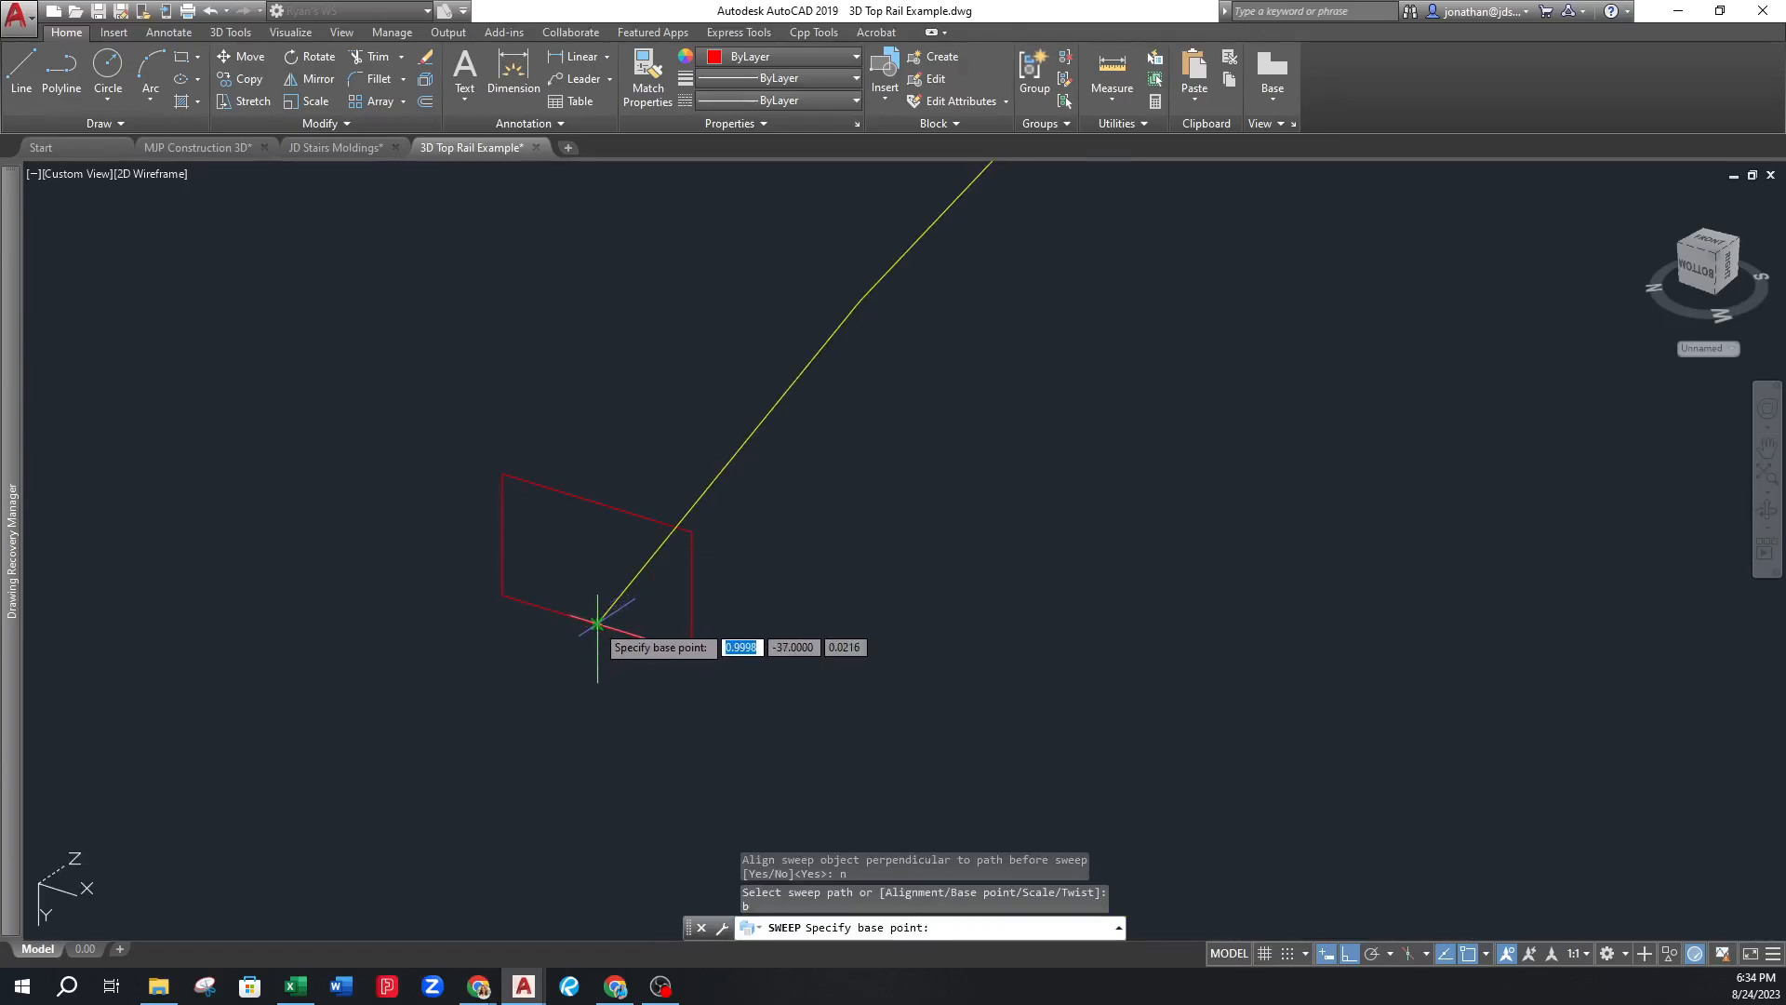
scroll(597, 623, "up", 4)
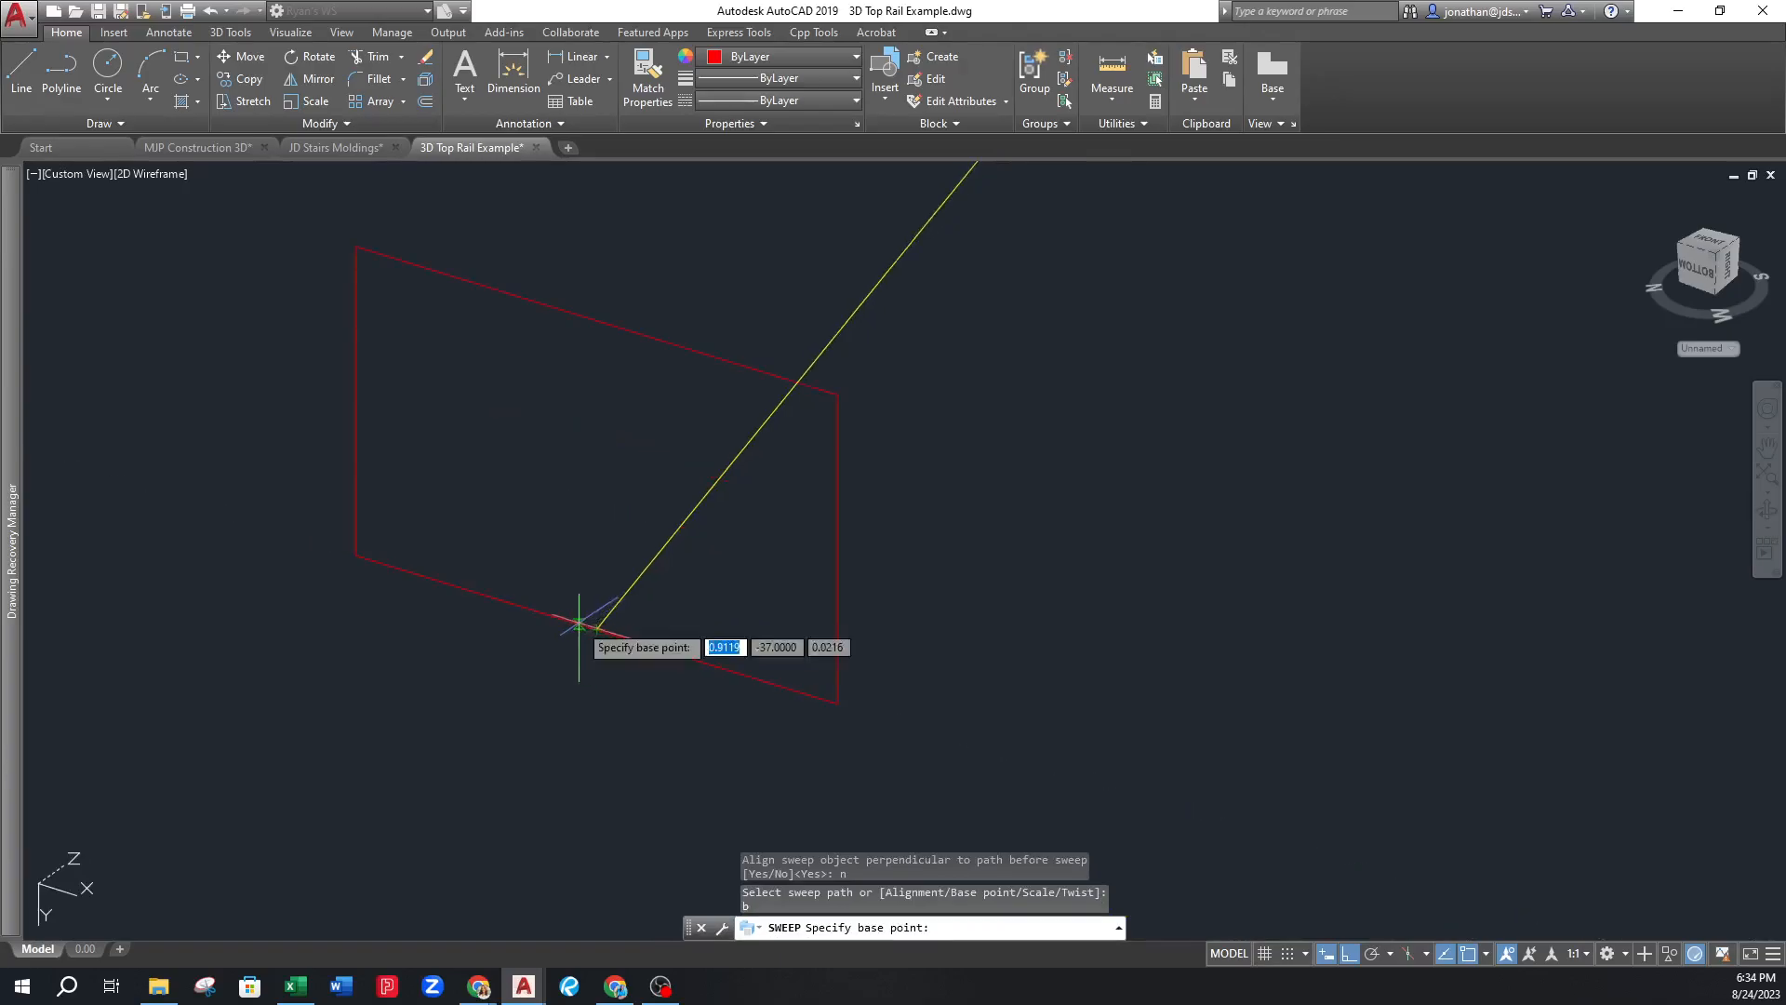
left_click(592, 629)
scroll(592, 629, "down", 6)
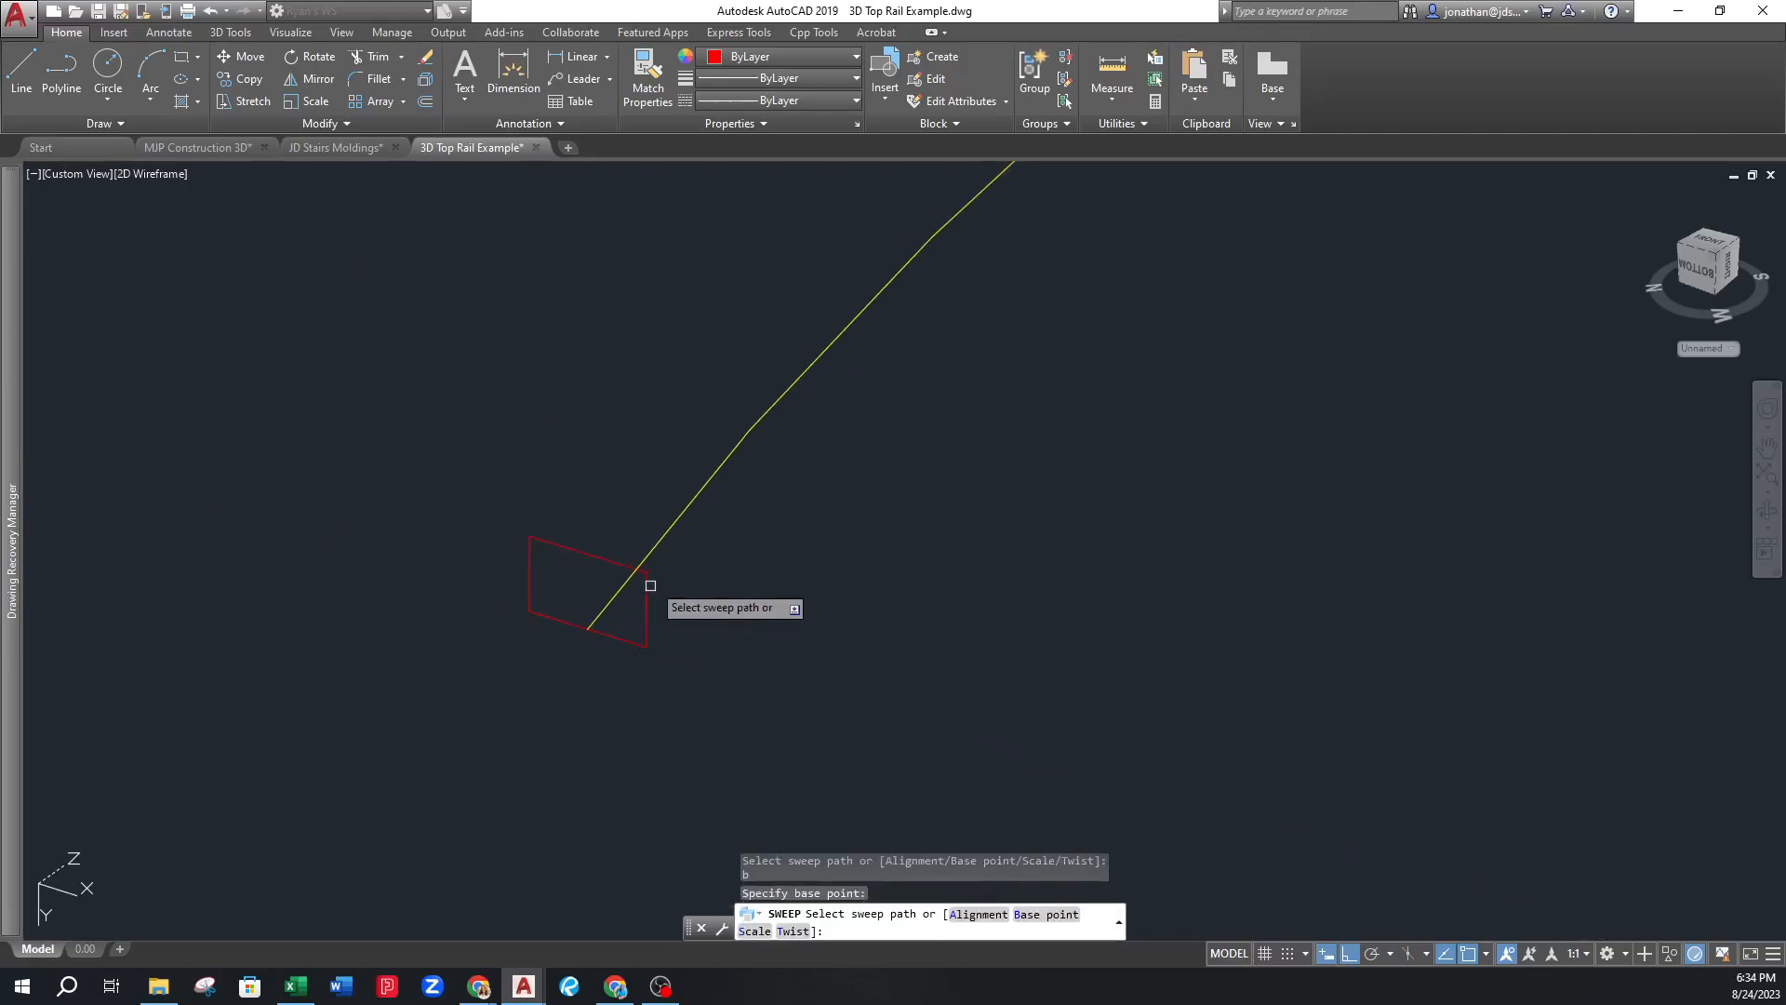
left_click(690, 502)
scroll(629, 624, "down", 6)
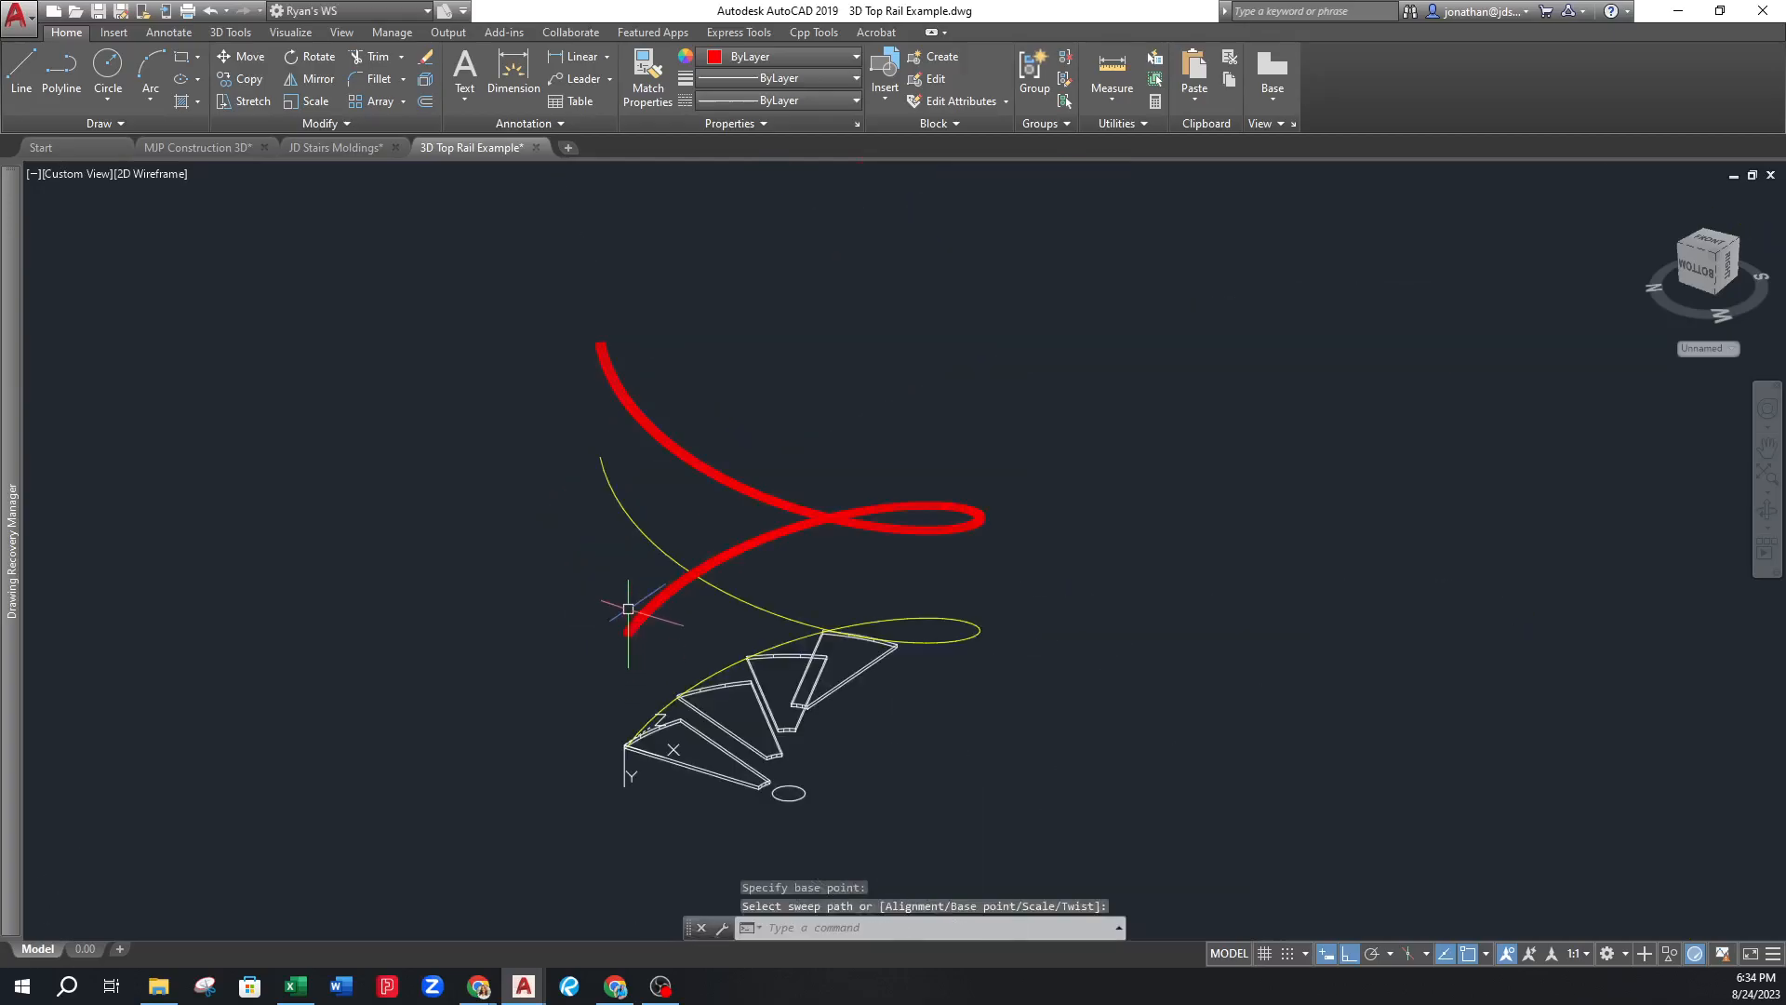
Examine the swept rail above the treads from the front and from several angles in a shaded visual style
middle_click_drag(597, 417, 911, 512, "shift")
type("fv")
key("space")
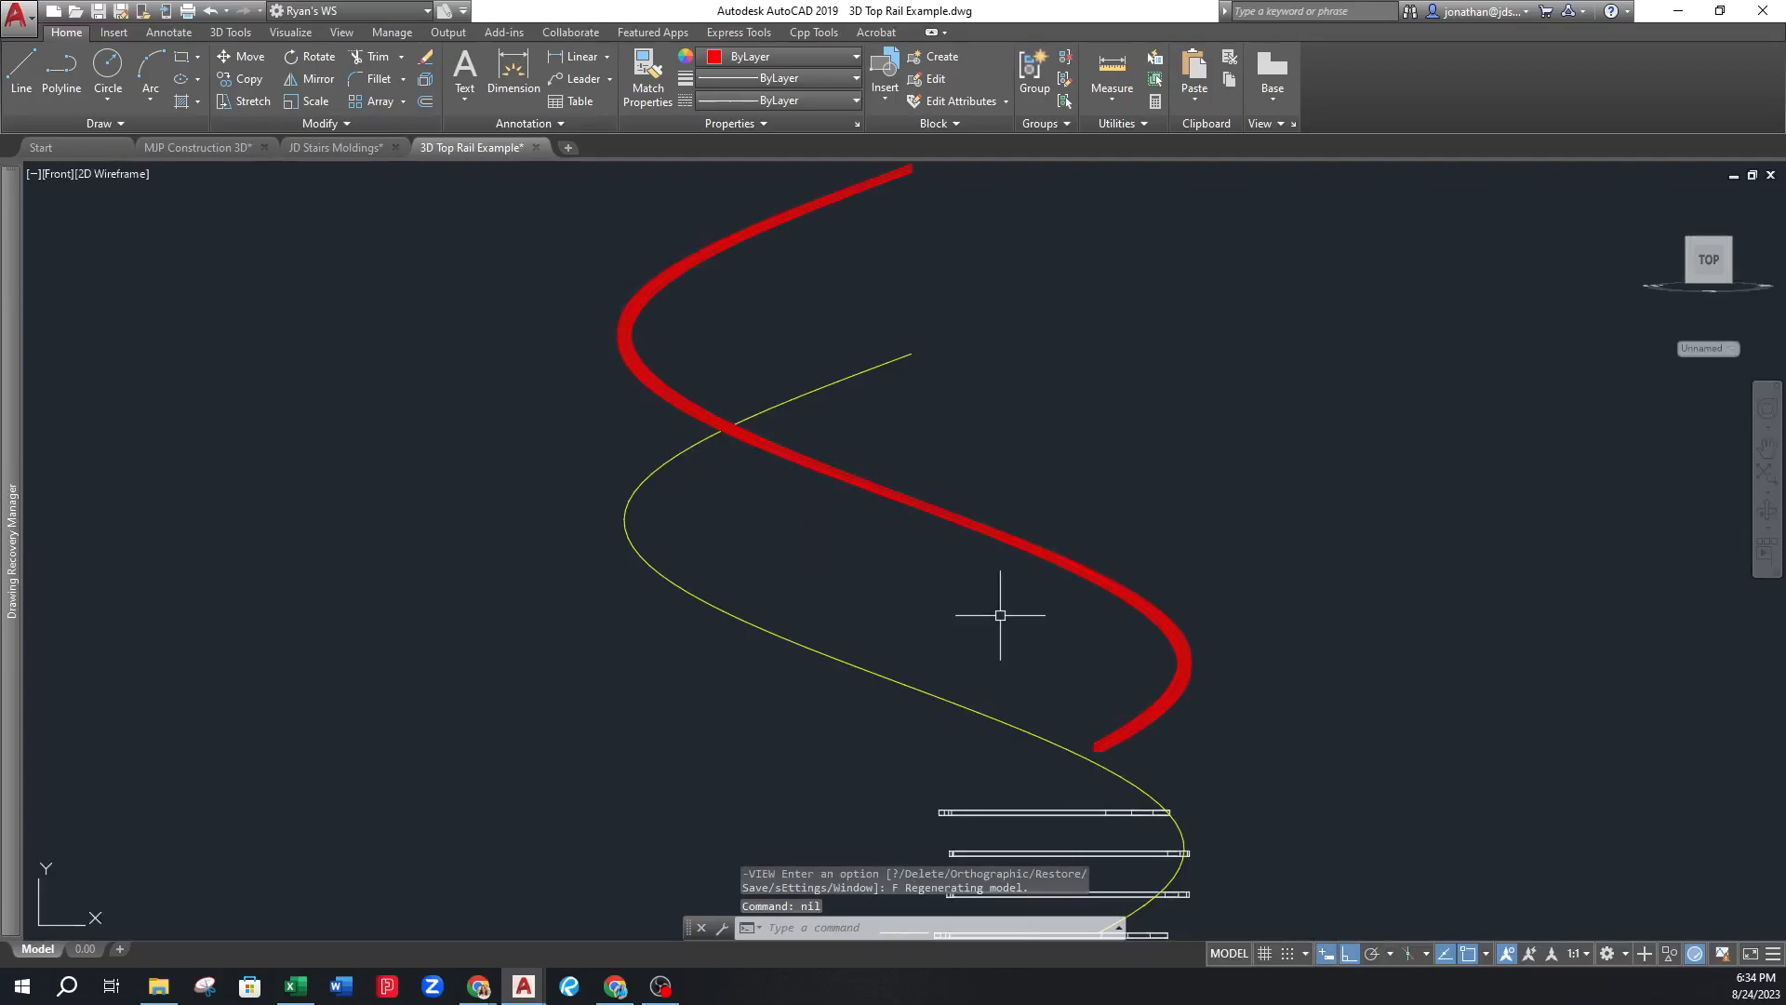
middle_click_drag(1172, 730, 924, 642, "shift")
type("s/g")
key("space")
mouse_move(1288, 678)
middle_mouse_down("shift")
mouse_move(1247, 678)
mouse_move(1243, 642)
mouse_move(1454, 653)
mouse_move(1017, 605)
middle_mouse_up("shift")
middle_click_drag(555, 518, 1301, 459, "shift")
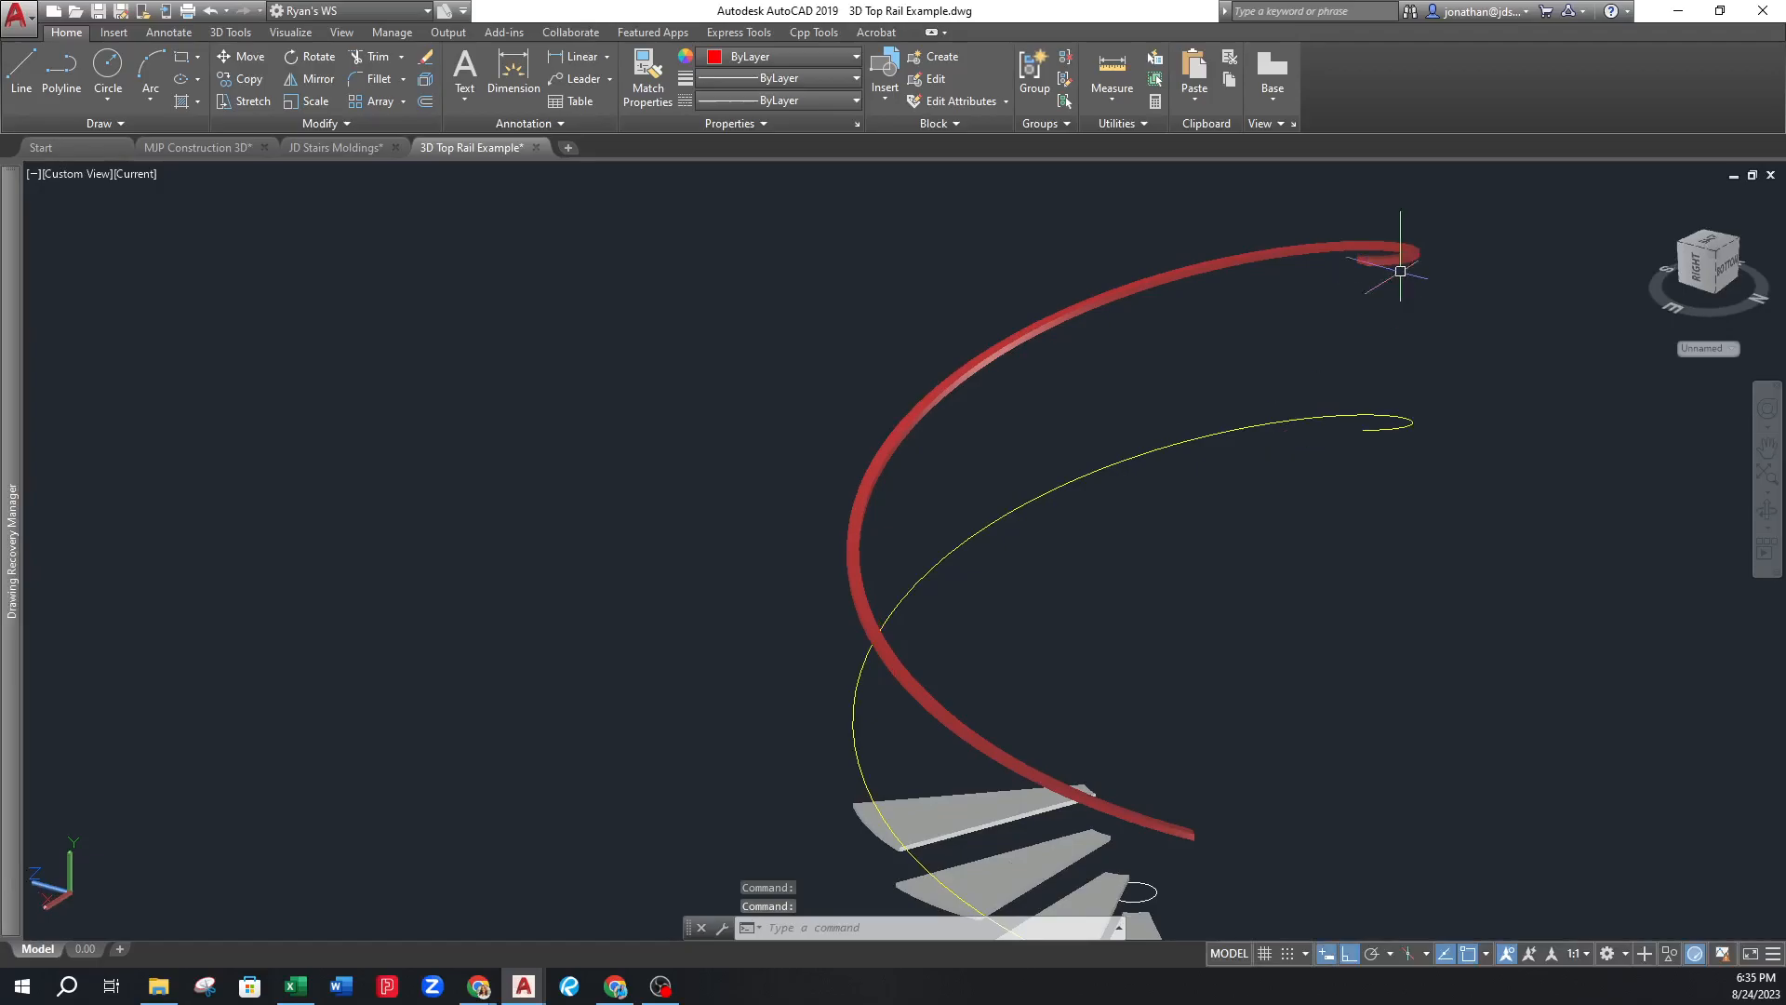
Extend the swept rail by stretching the end face at its upper end outward
scroll(1400, 270, "up", 5)
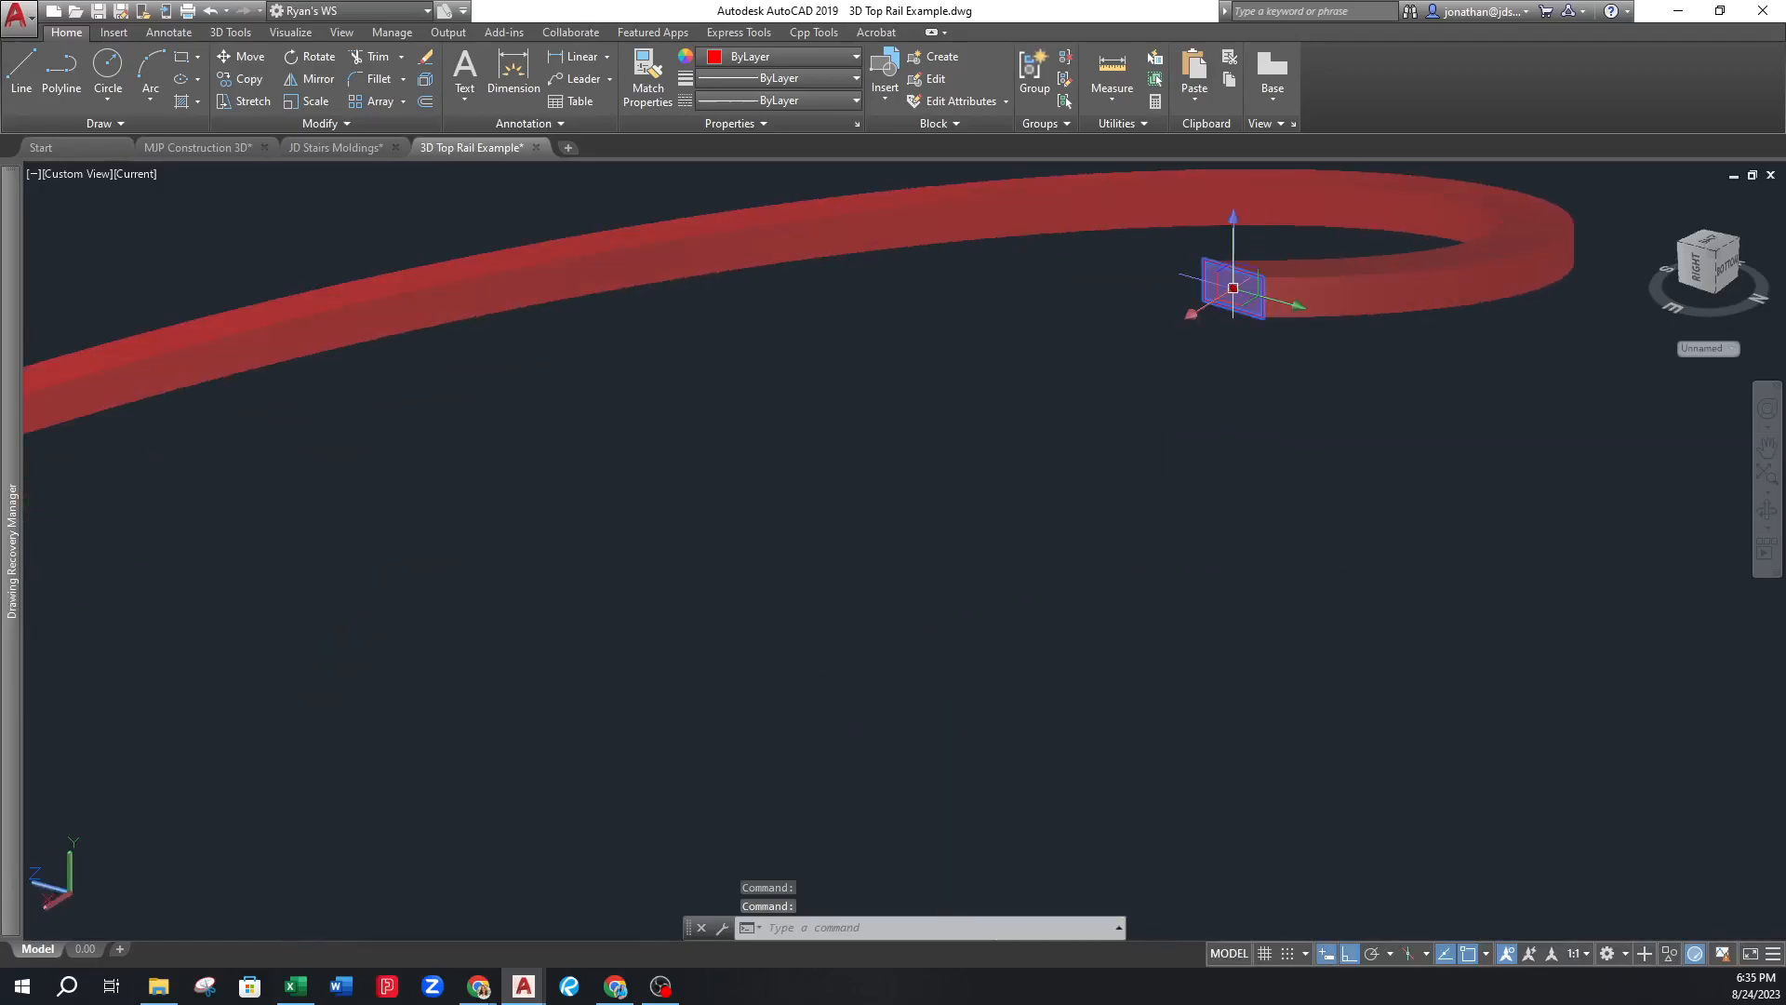
left_click(1227, 287, "ctrl")
left_click(1232, 292)
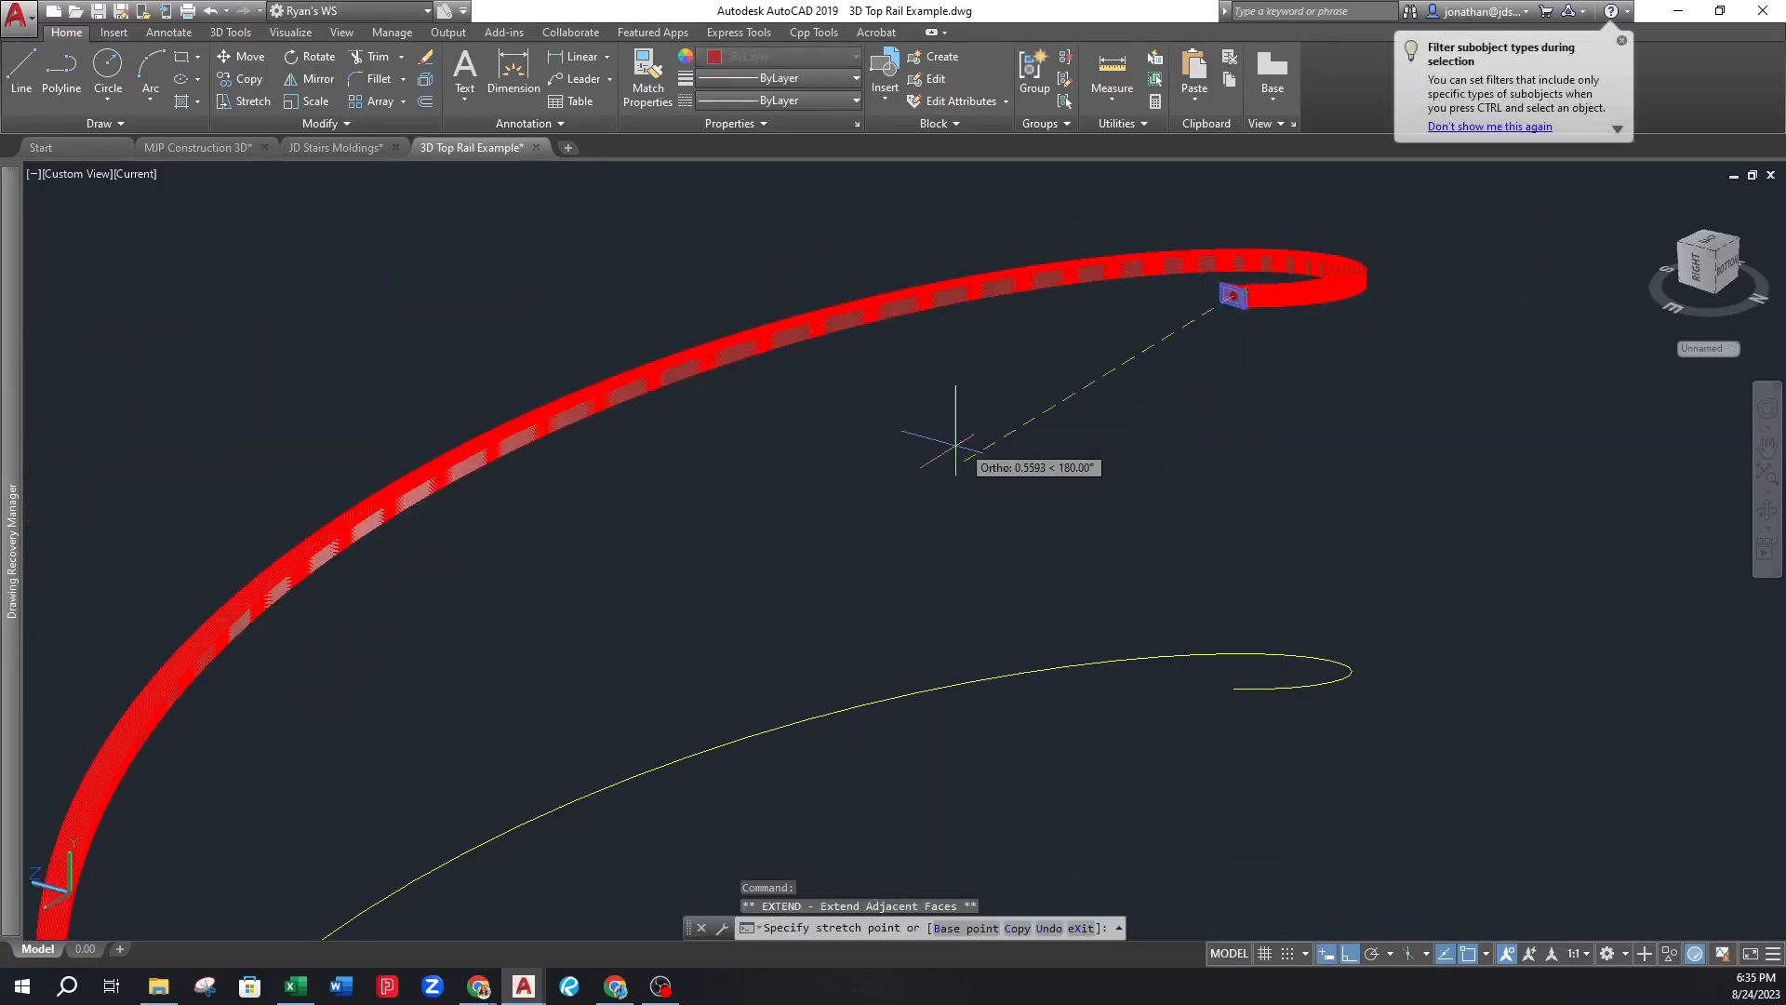
left_click(947, 456)
key("Escape")
key("Escape")
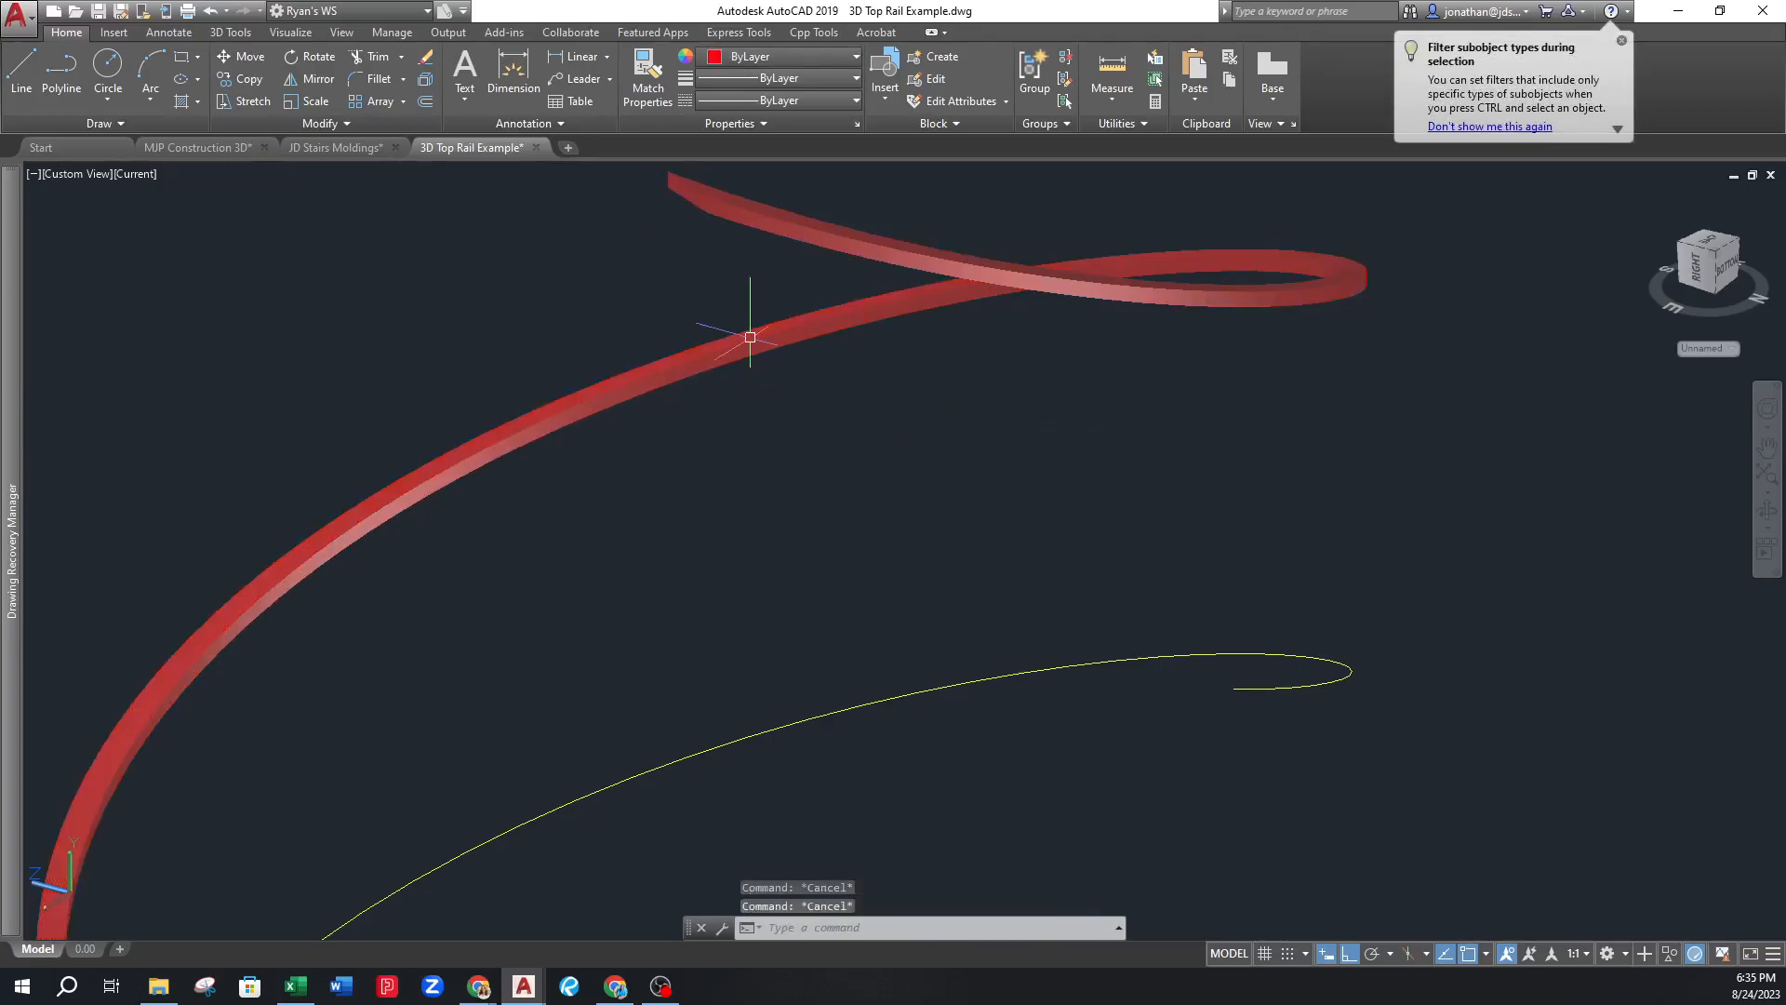
Copy the swept rail straight up by about 135 units
scroll(737, 339, "down", 5)
middle_click_drag(797, 399, 447, 343, "shift")
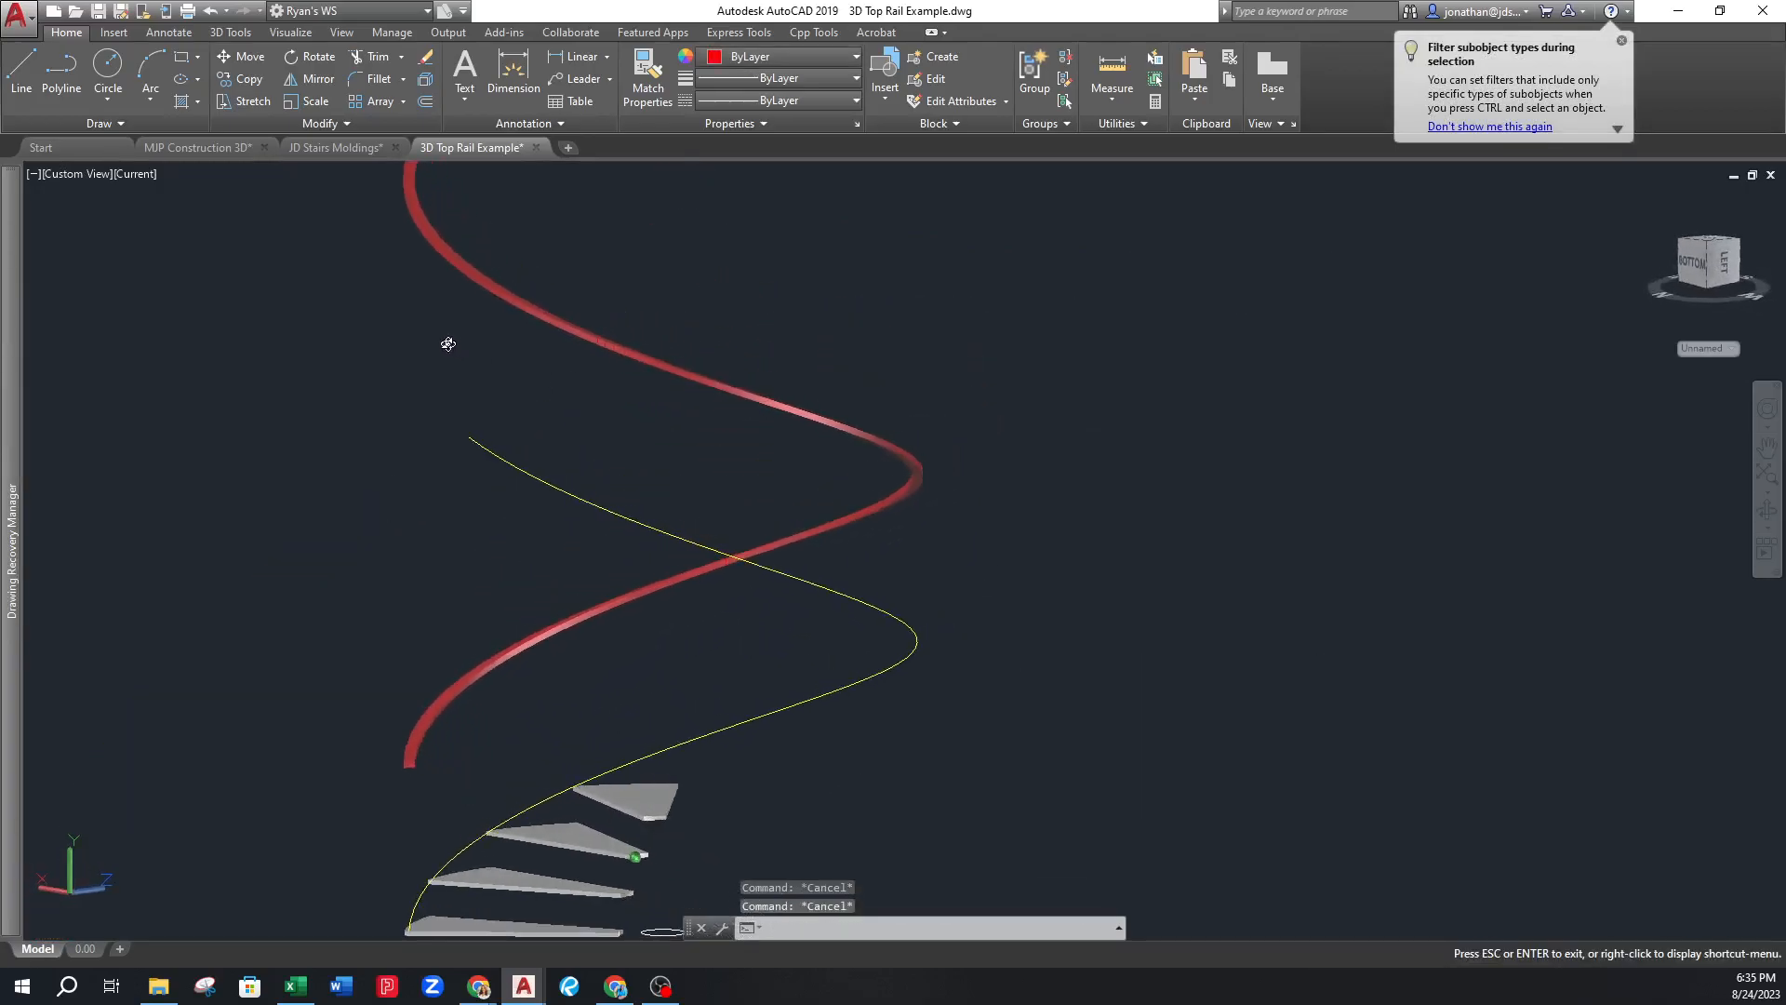
scroll(506, 656, "down", 3)
left_click(484, 662)
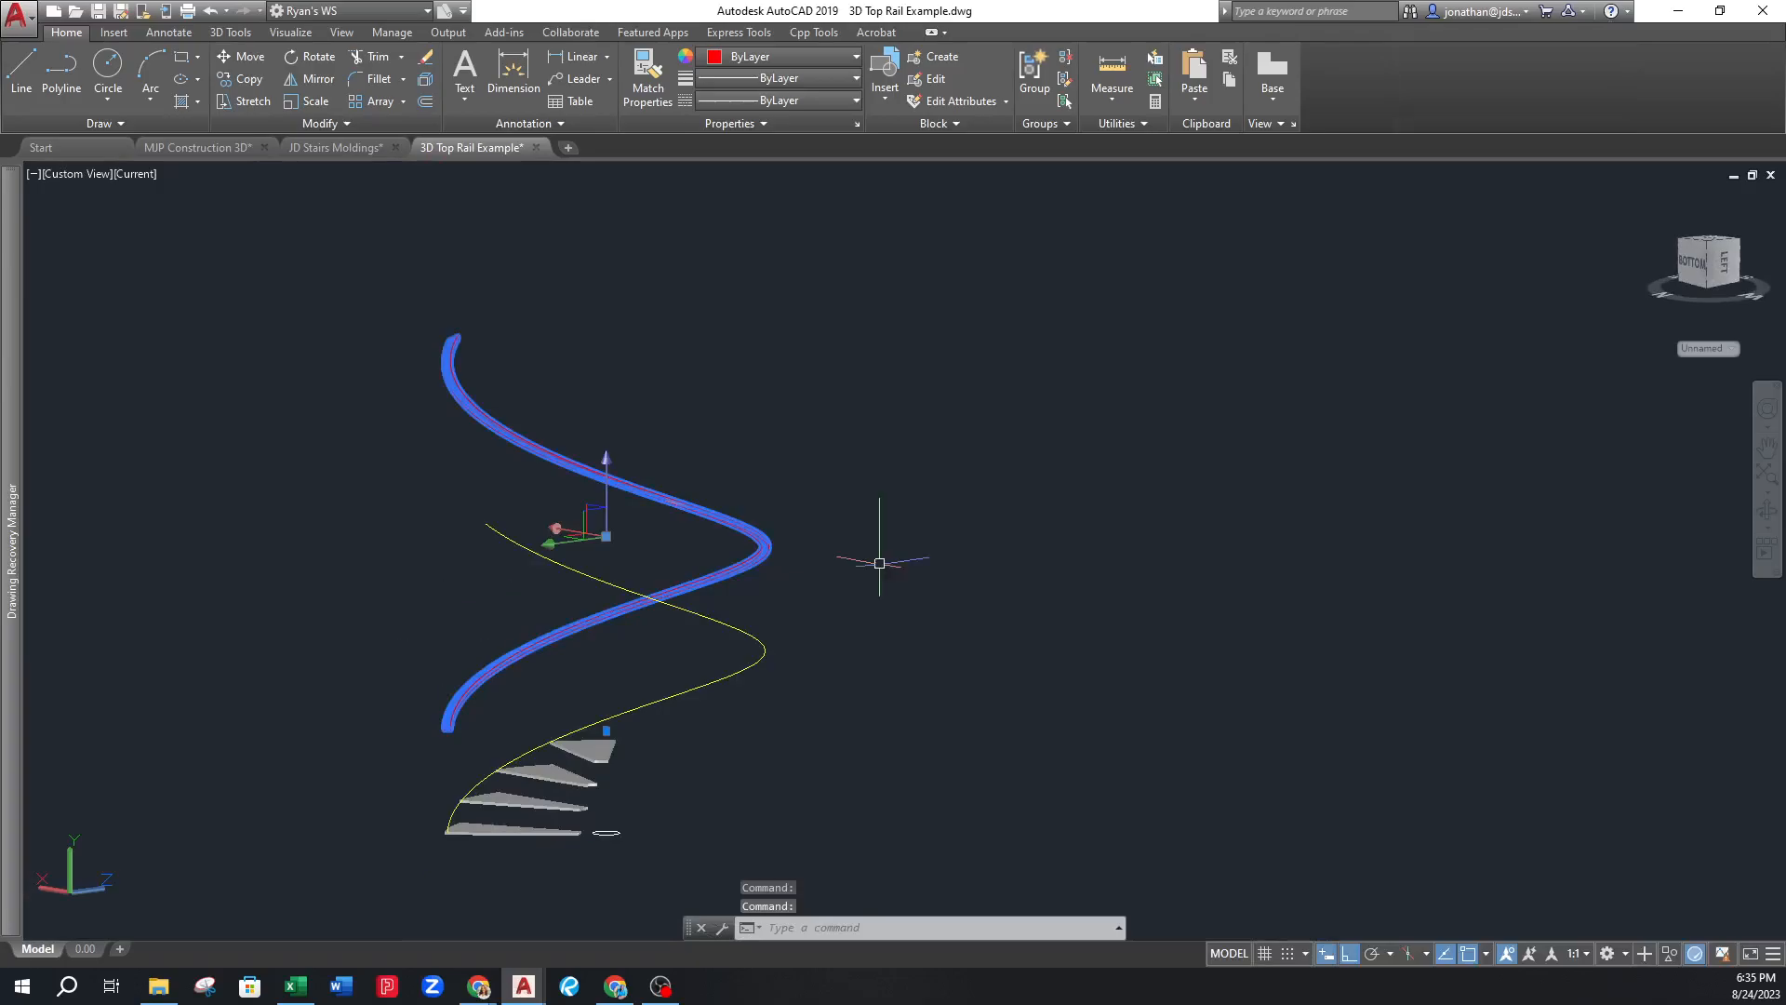
type("co")
key("Return")
left_click(1076, 623)
middle_click_drag(1069, 349, 1091, 462)
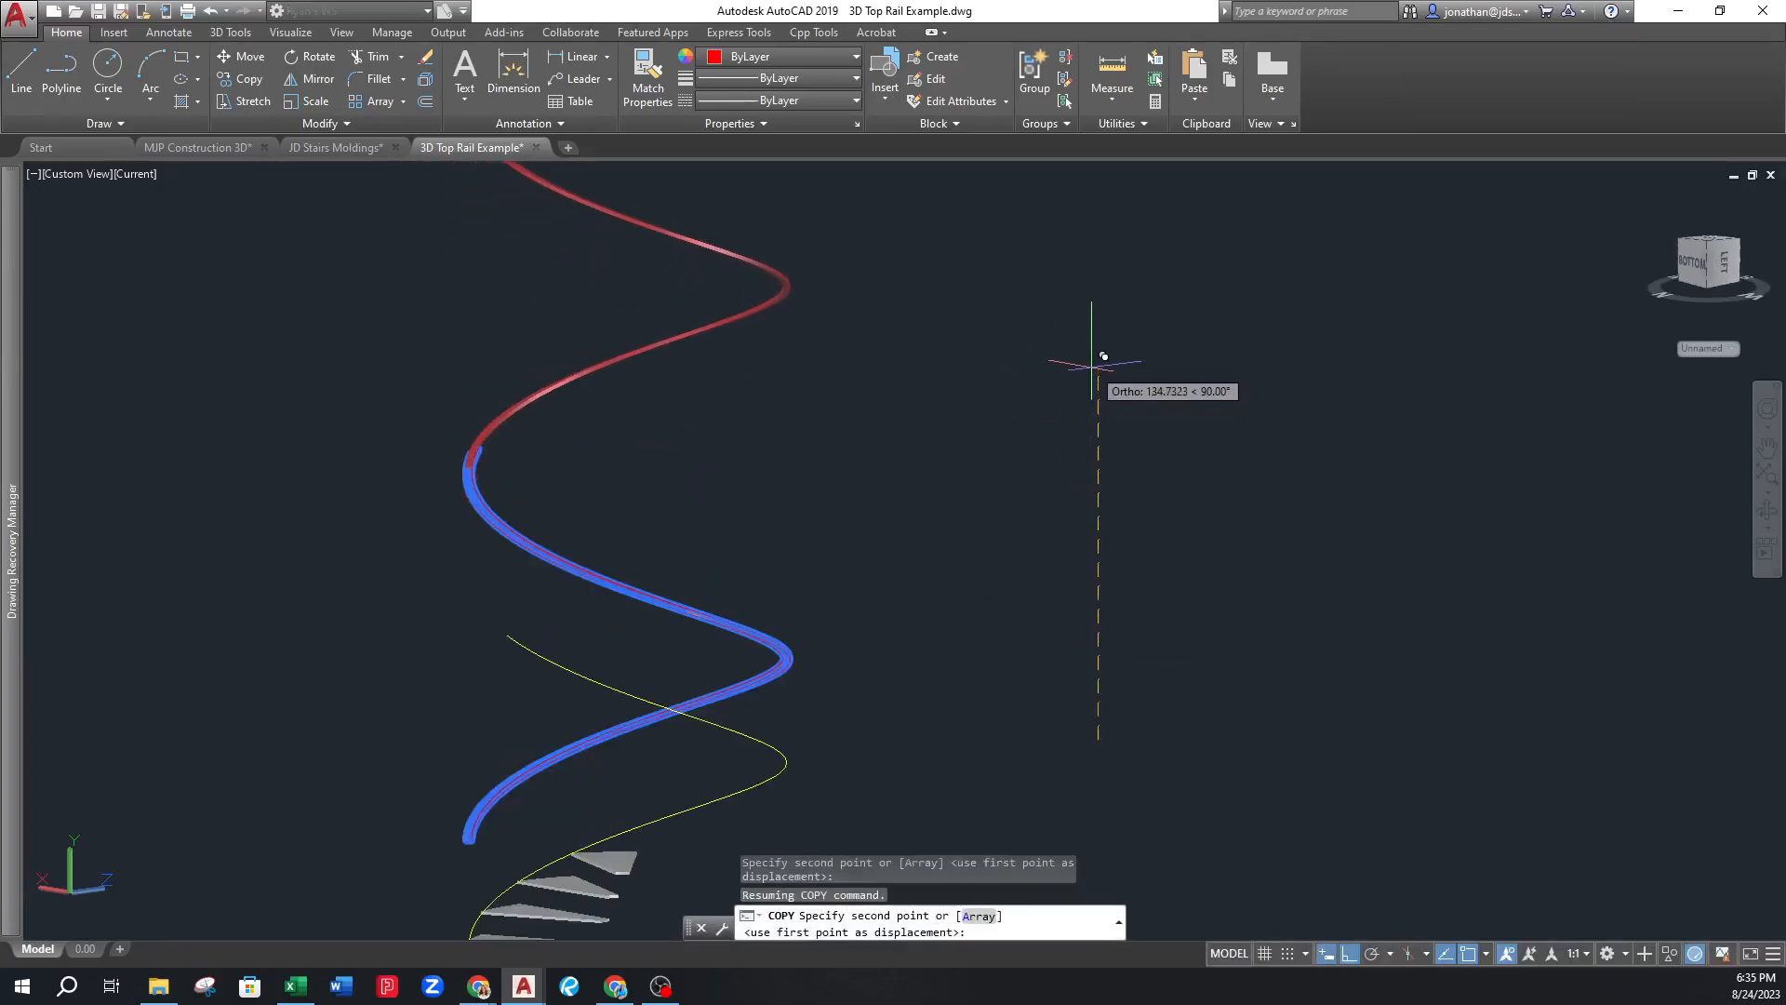
left_click(1101, 361)
key("Escape")
Move the copied rail straight down to line up with the upper end of the original rail
scroll(416, 455, "up", 4)
middle_click_drag(477, 503, 697, 475, "shift")
left_click(683, 480)
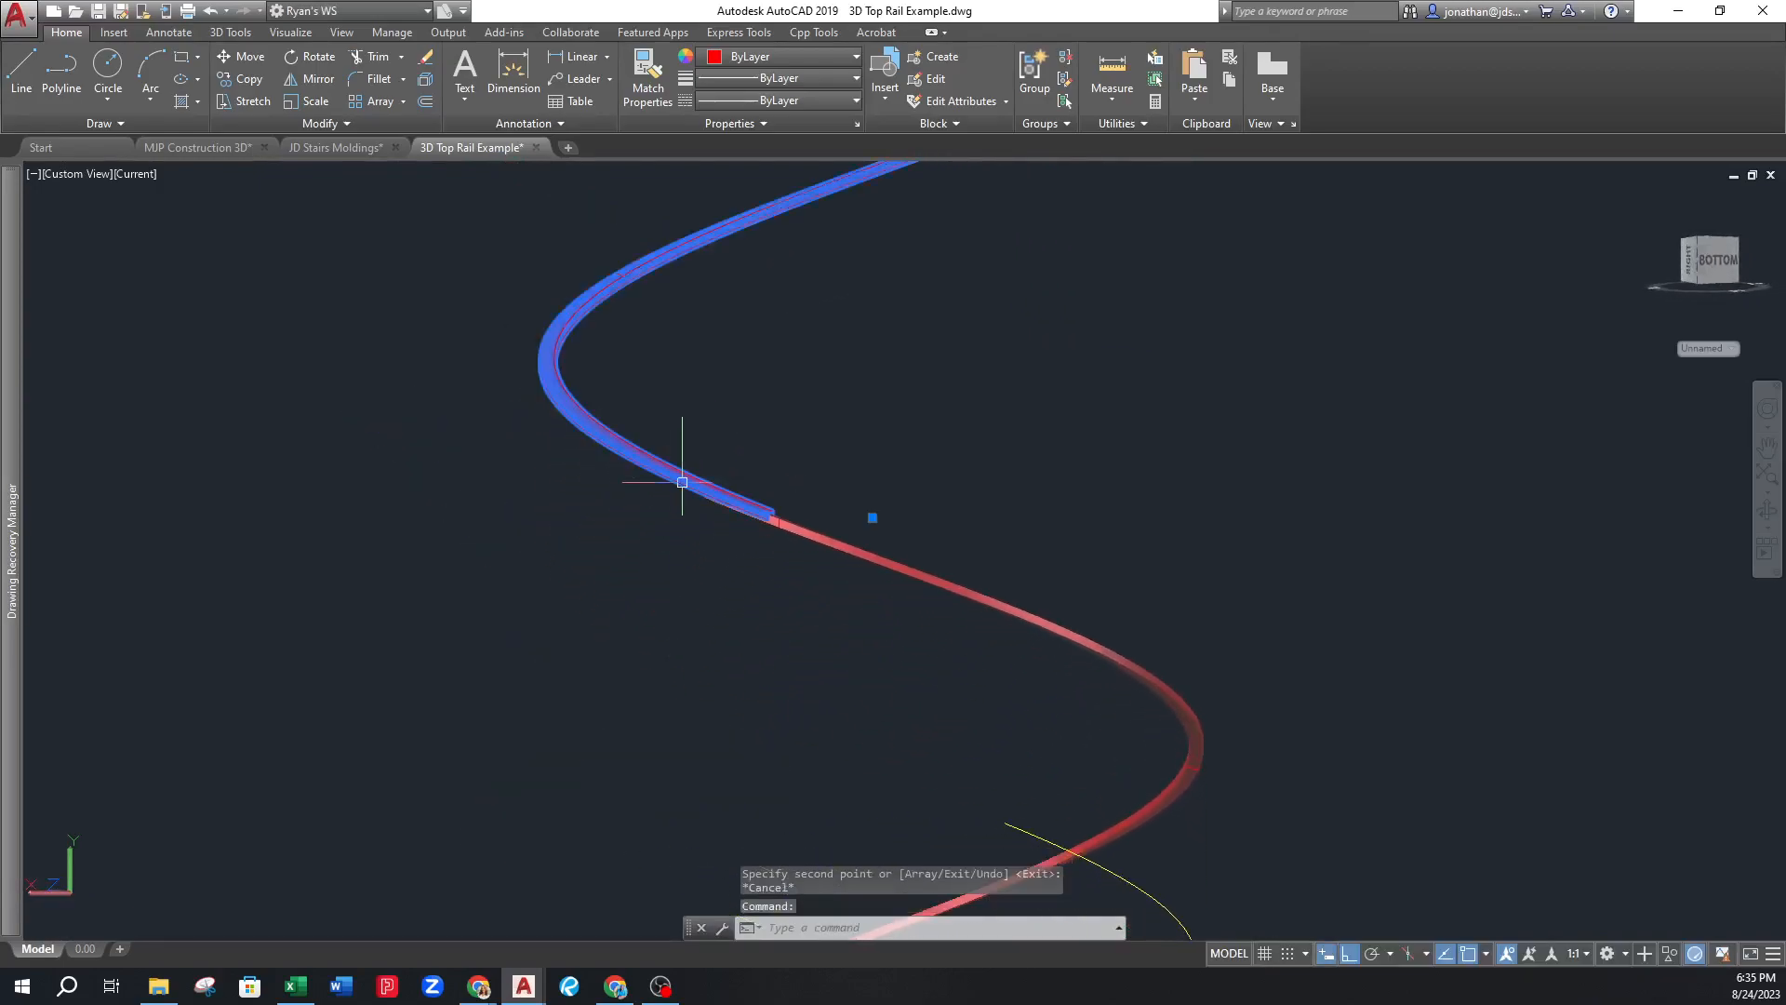
scroll(724, 488, "up", 4)
scroll(776, 450, "up", 2)
type("m")
key("Return")
left_click(803, 427)
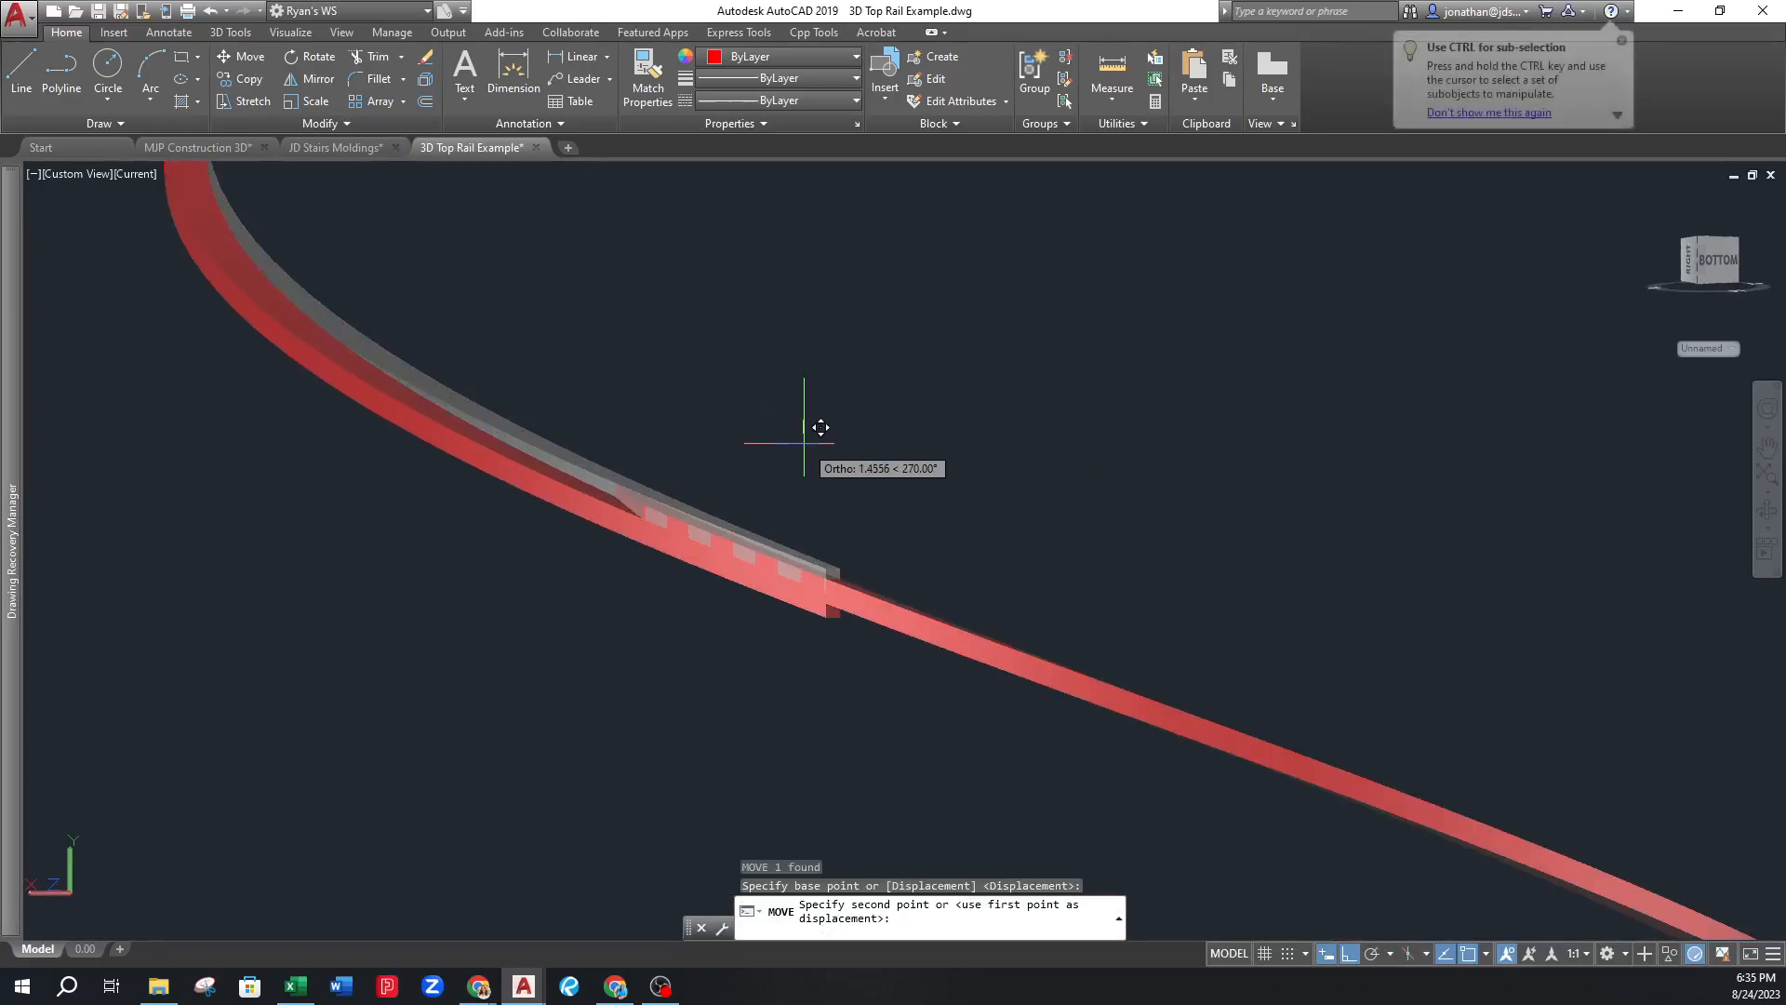
left_click(803, 428)
Undo the rail move, the copy, the end extension and the sweep, back to the rectangular profile on the raised helix
middle_click_drag(803, 429, 542, 490, "shift")
scroll(657, 491, "down", 3)
middle_click_drag(578, 606, 644, 375)
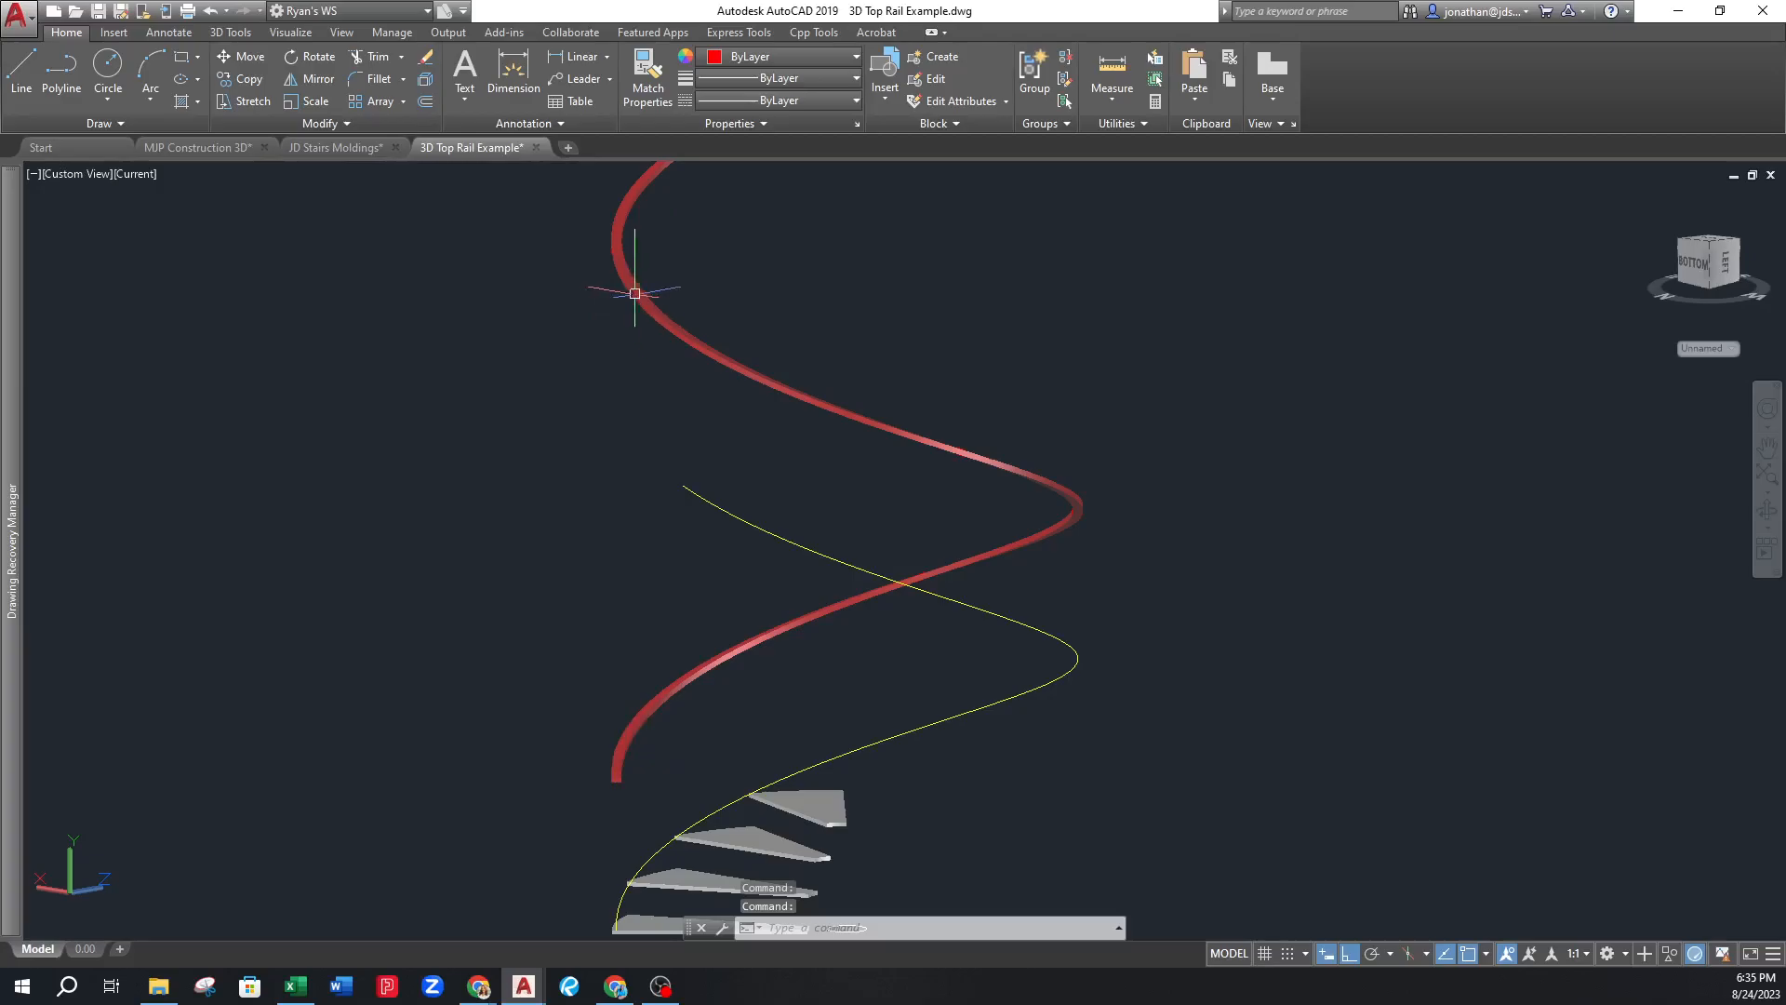
scroll(694, 527, "down", 4)
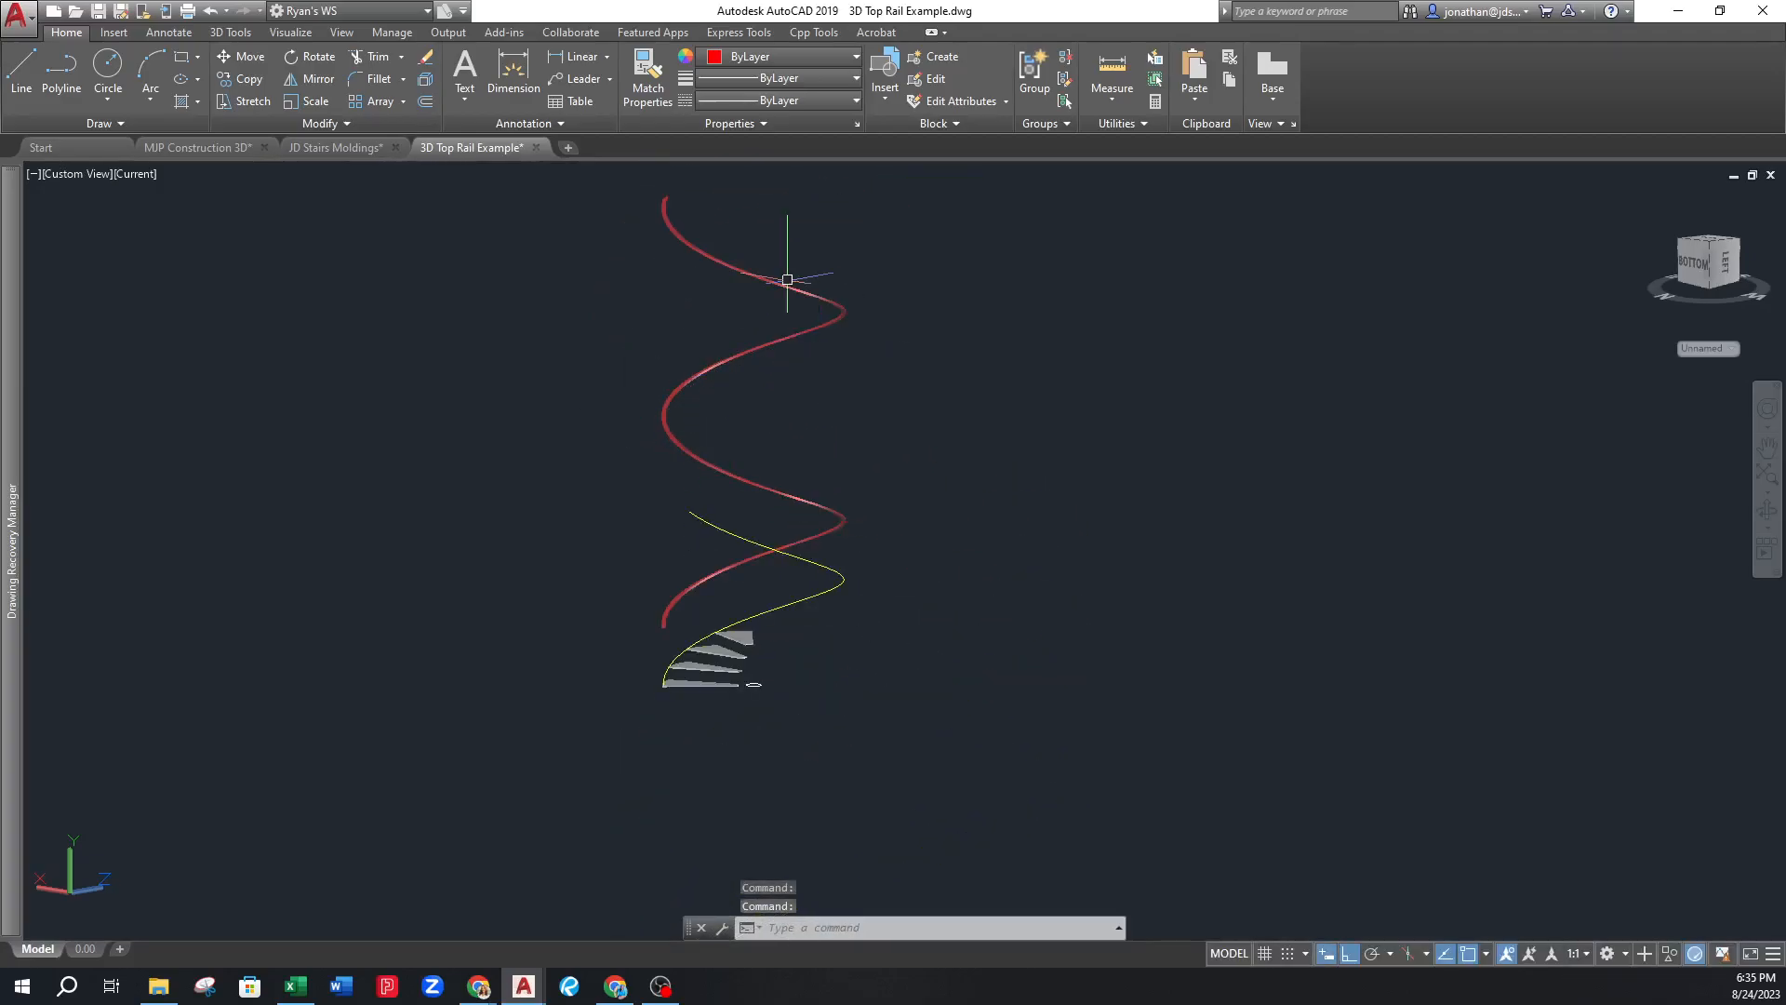
scroll(664, 418, "up", 2)
type("u")
key("Return")
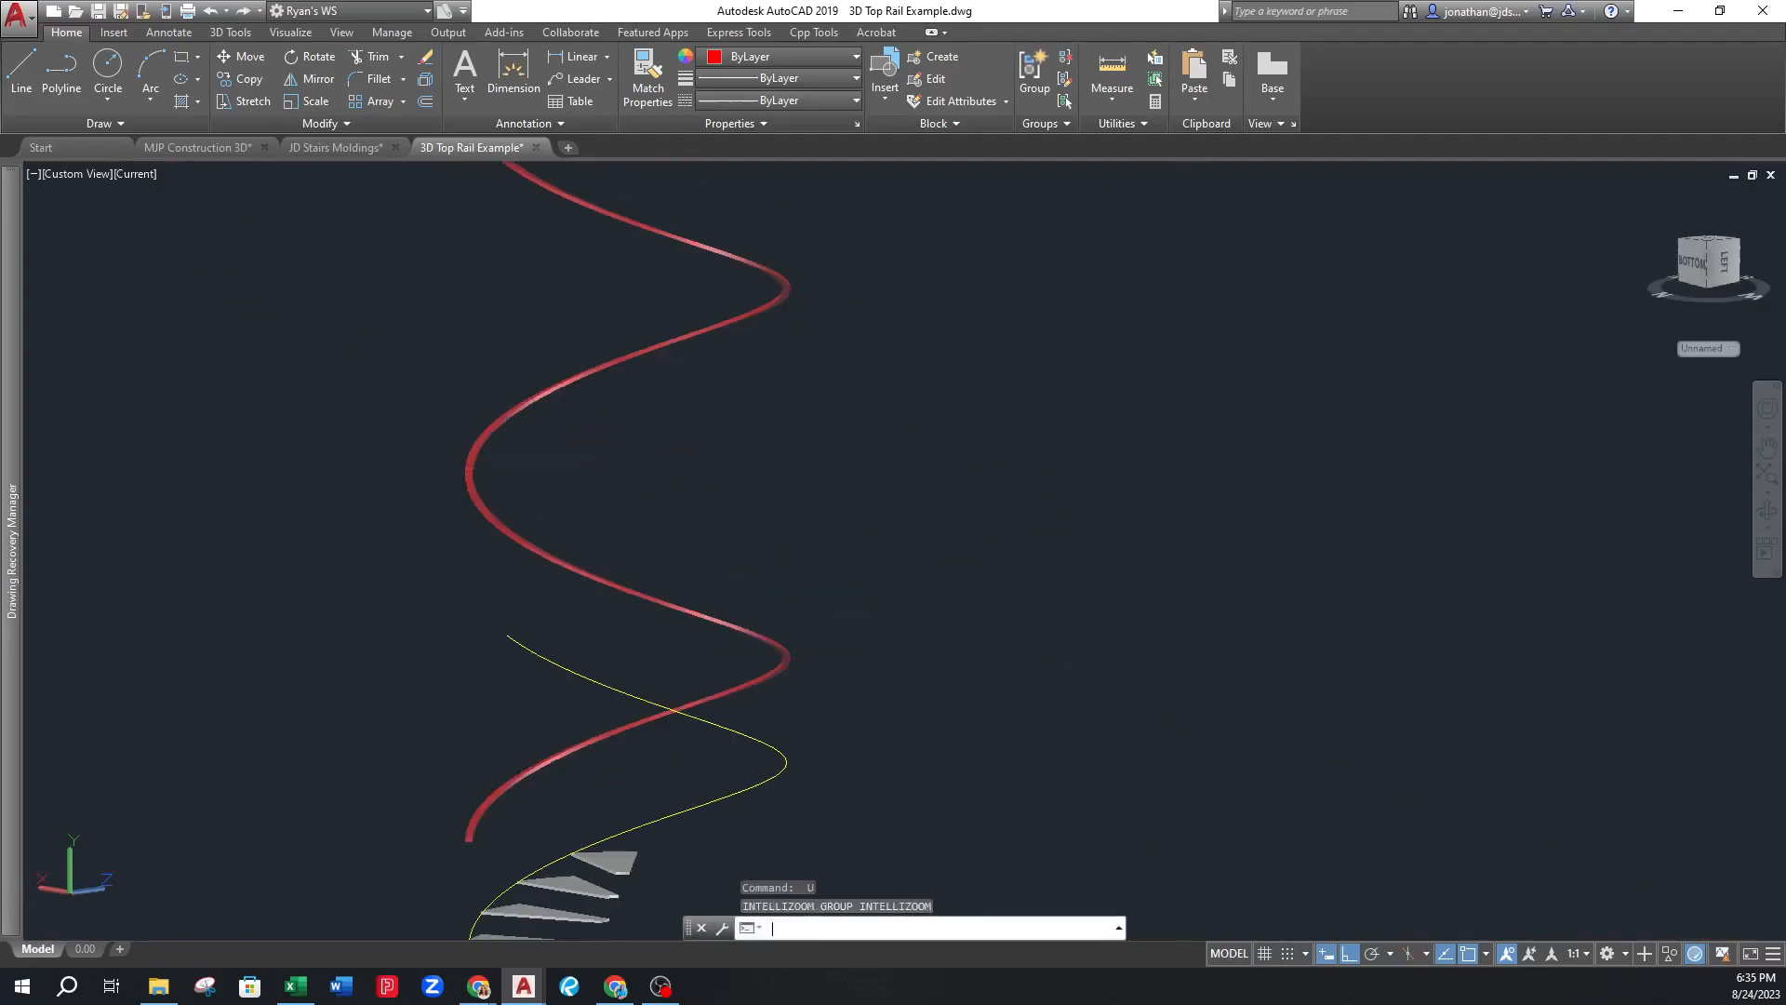
key("Return")
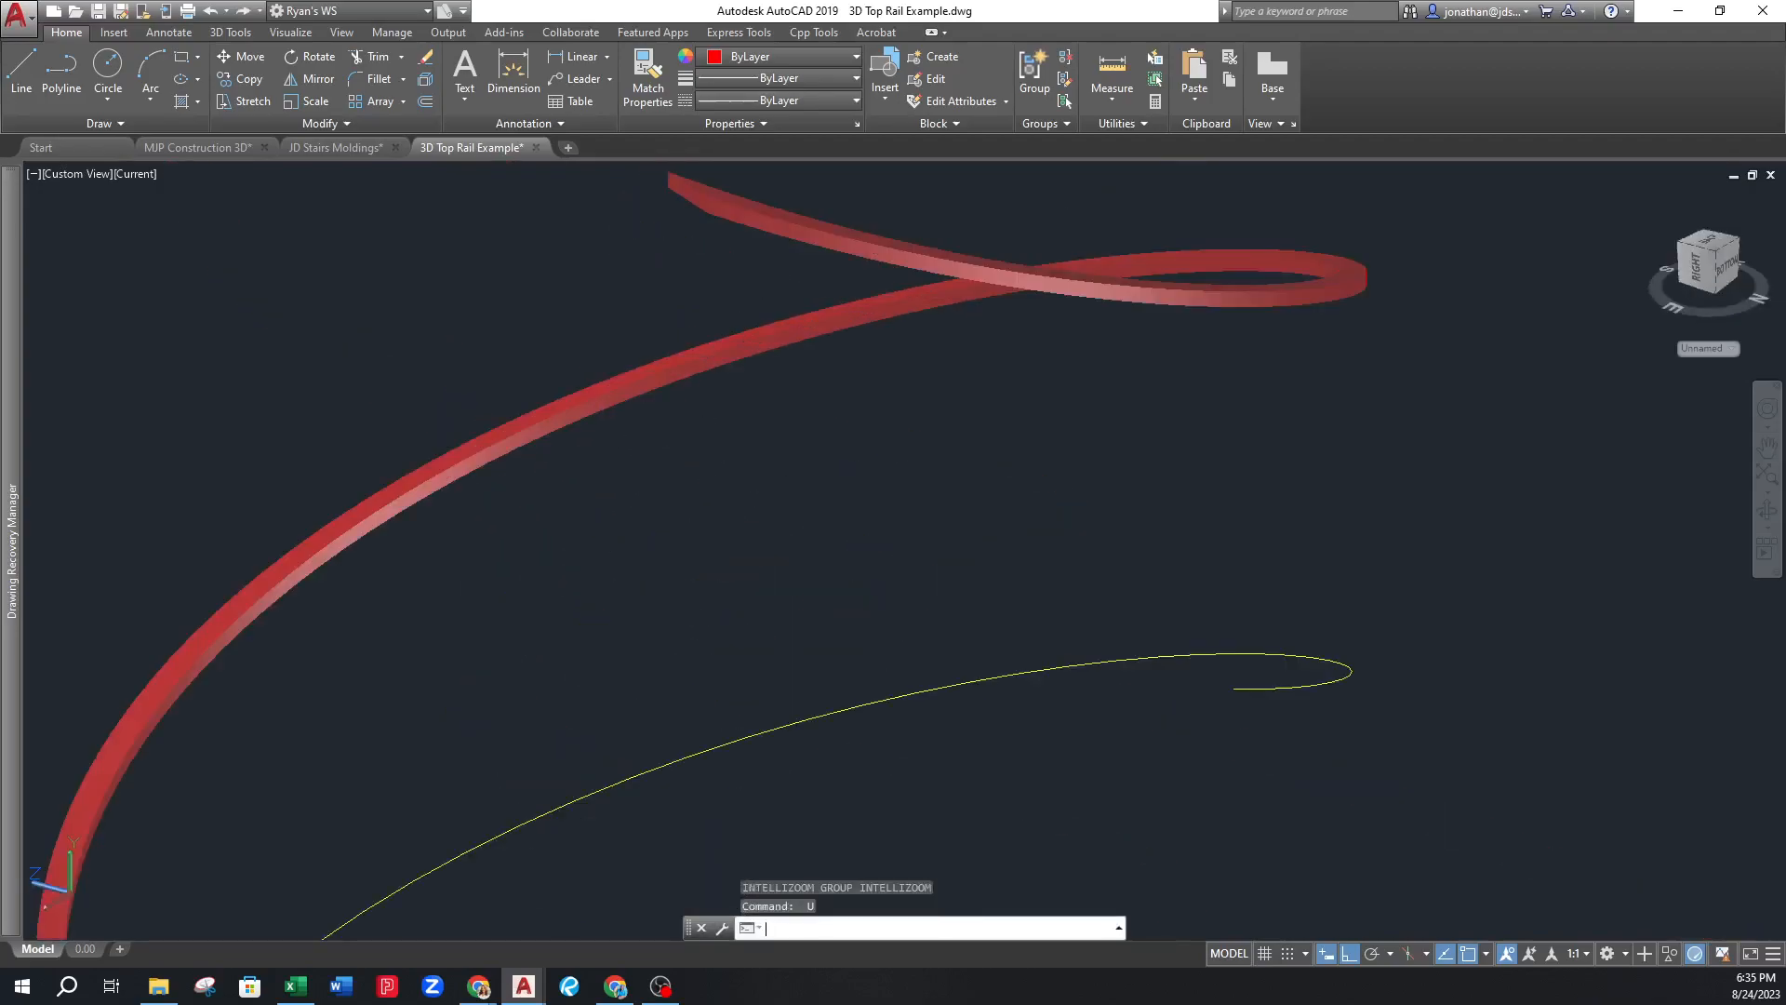
key("Return")
key("Return")
key("Return")
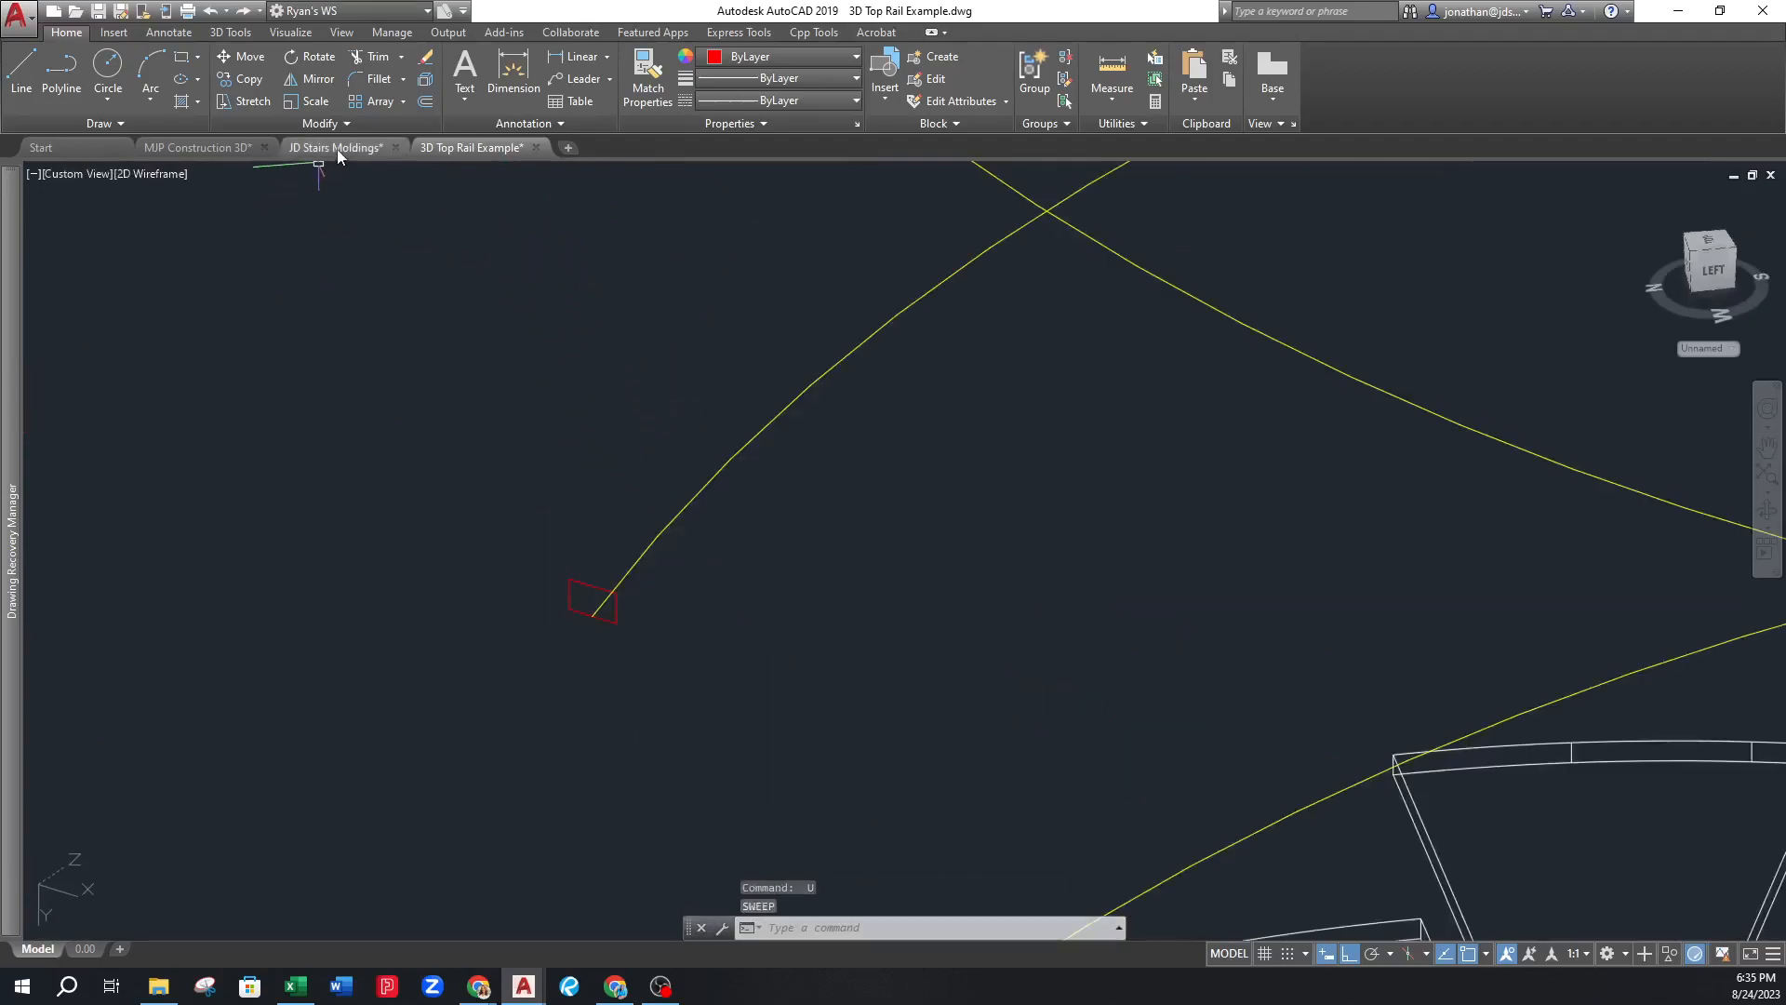
Copy the 9200 Rail (Source BP) profile from the JD Stairs Moldings drawing and return to the 3D Top Rail Example drawing
left_click(336, 148)
left_click(542, 476)
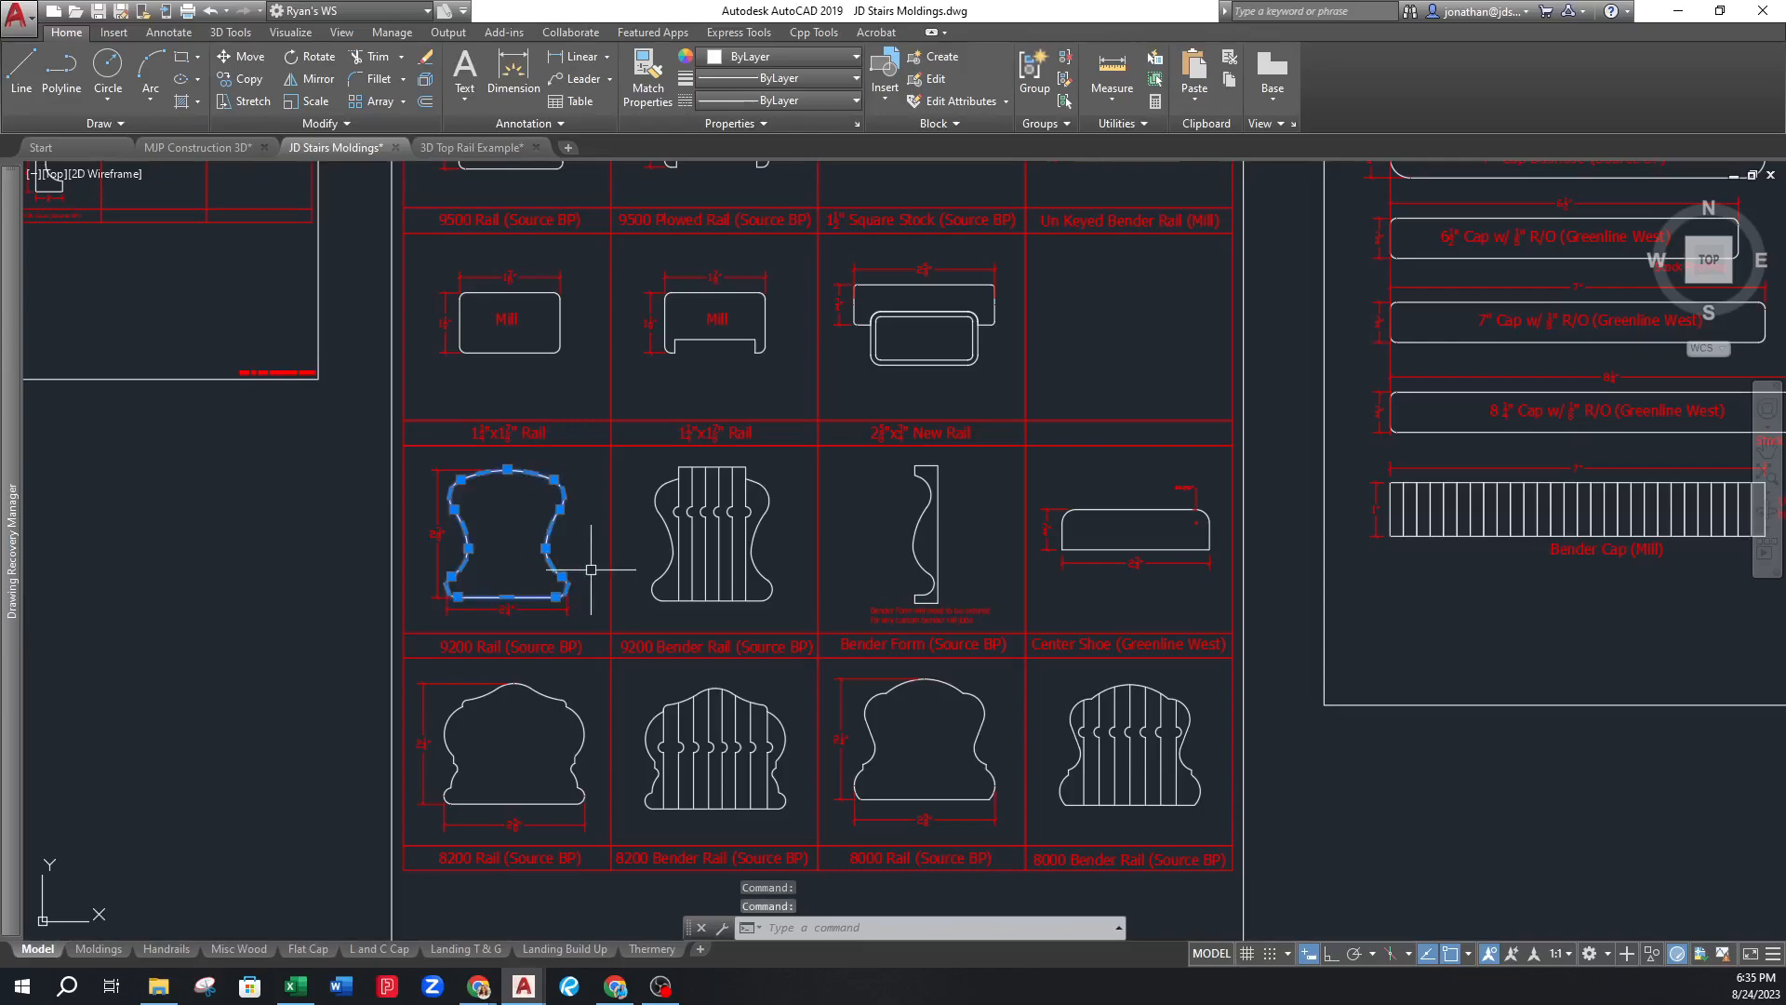
key("ctrl+c")
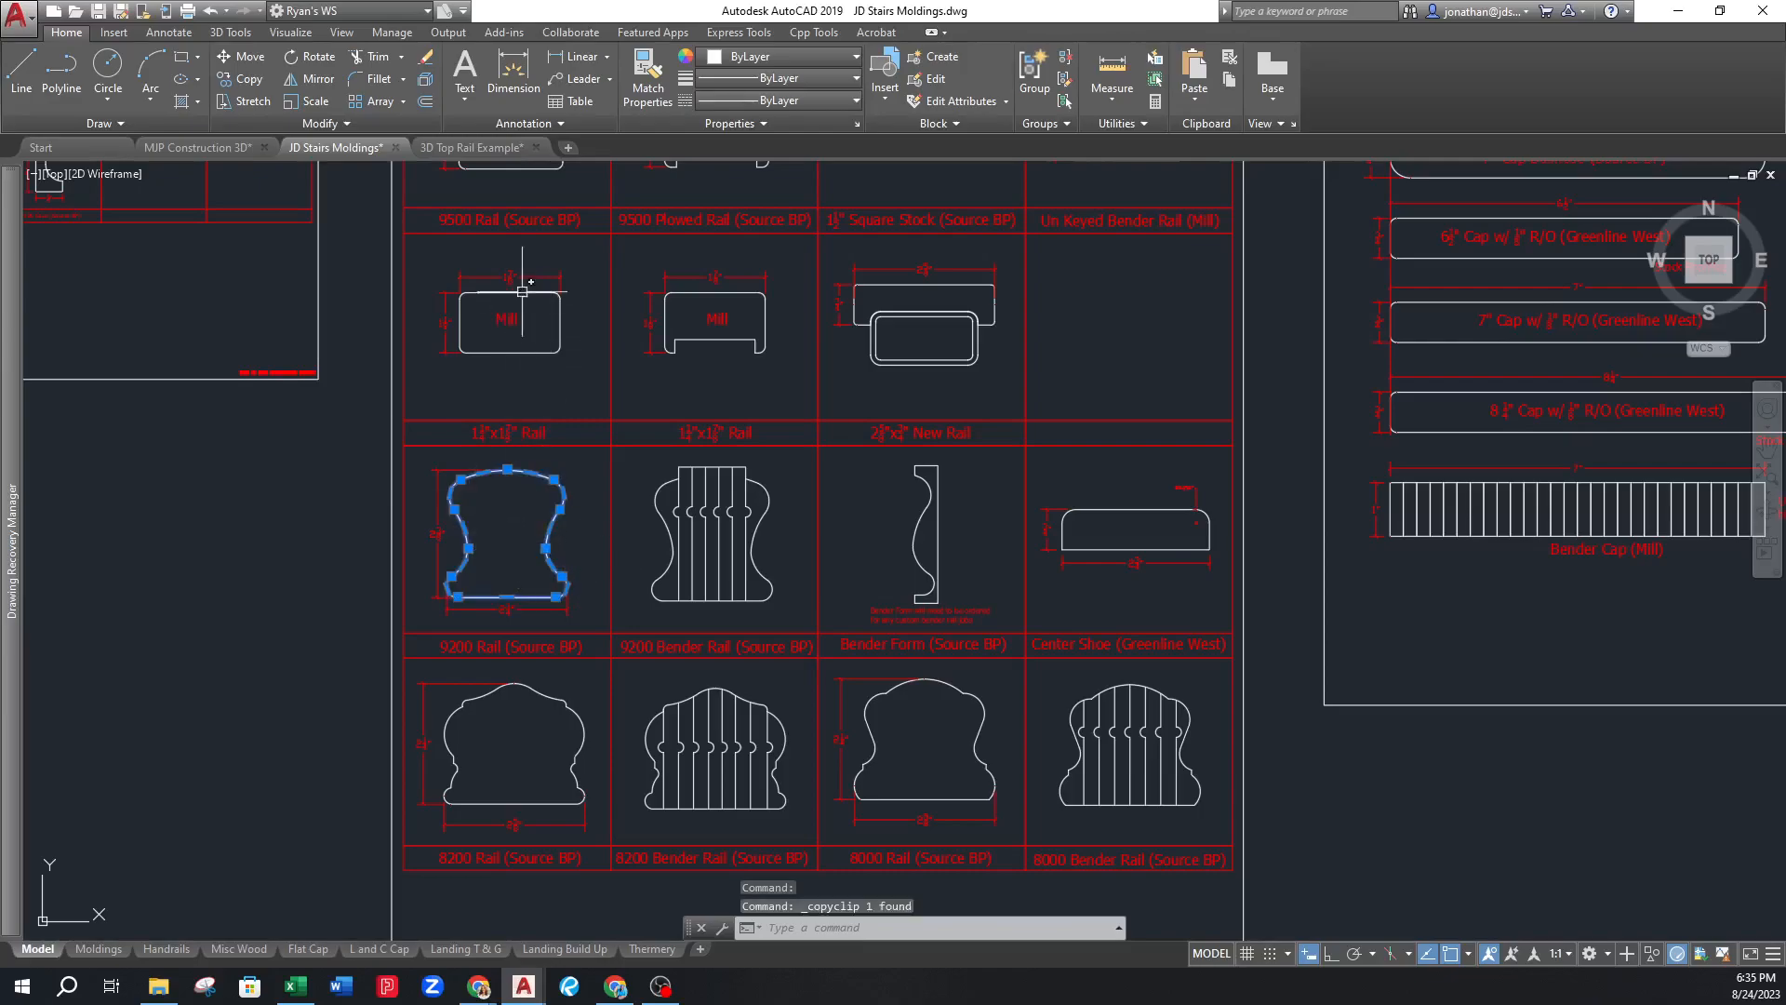
left_click(472, 148)
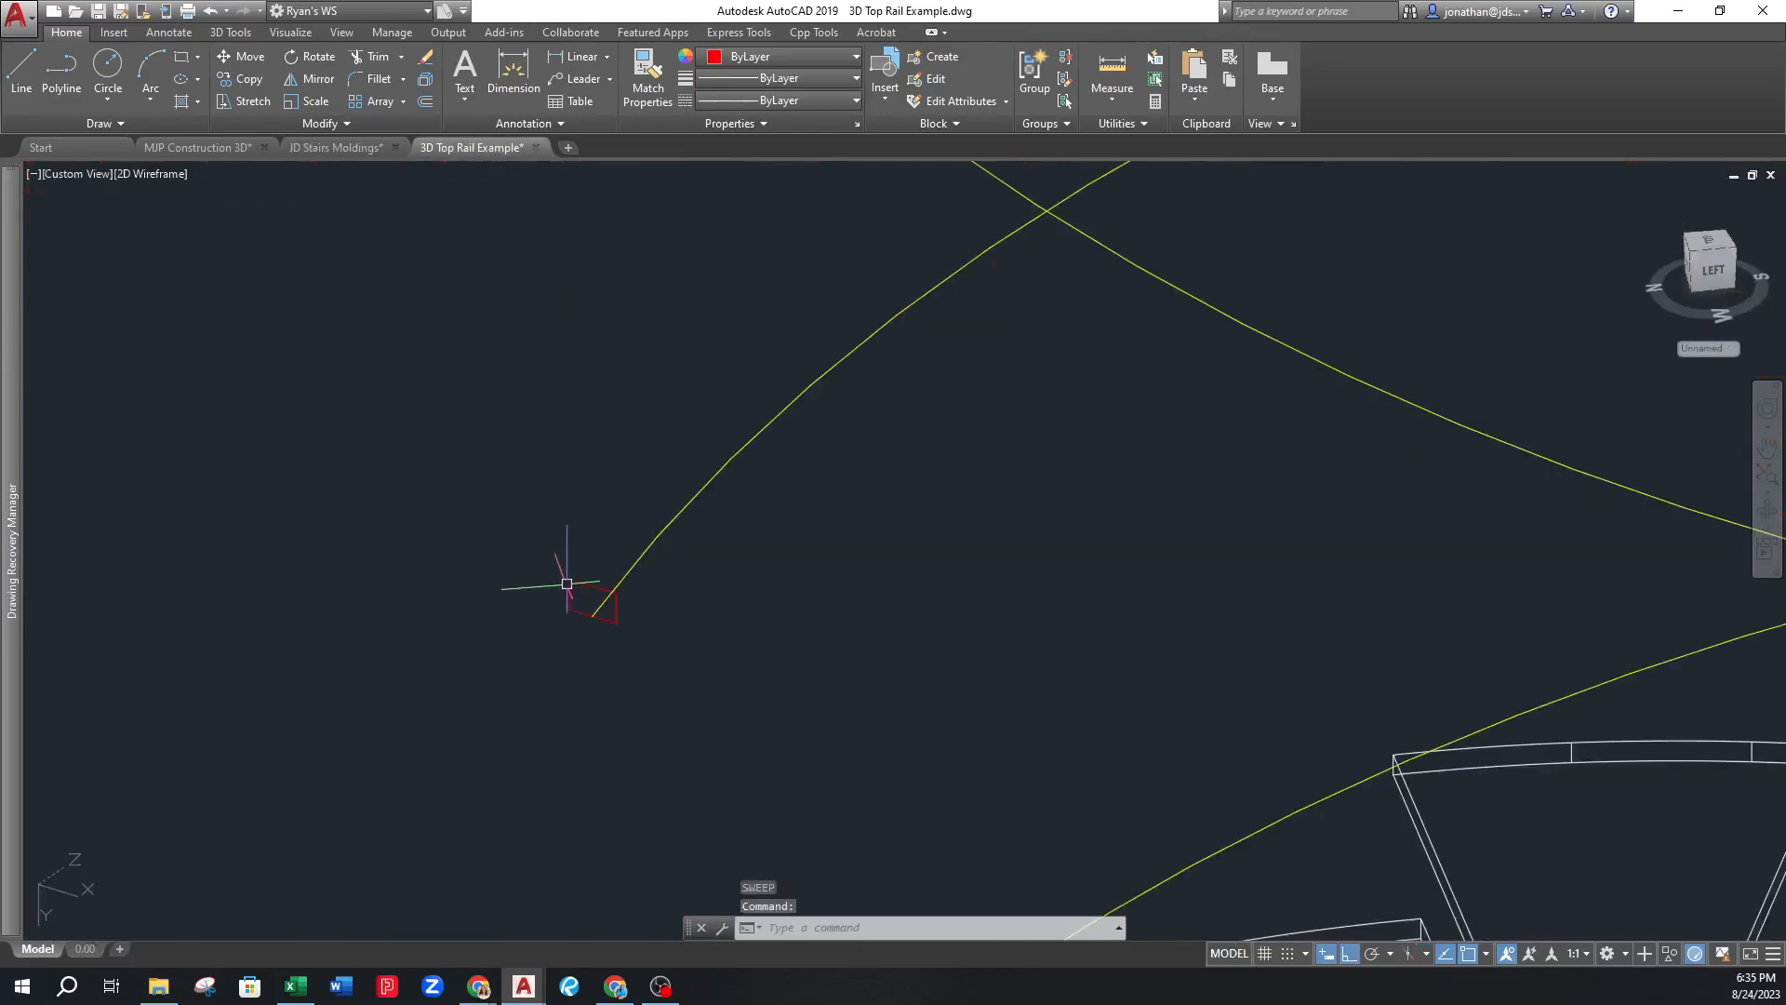
key("ctrl+v")
left_click(595, 617)
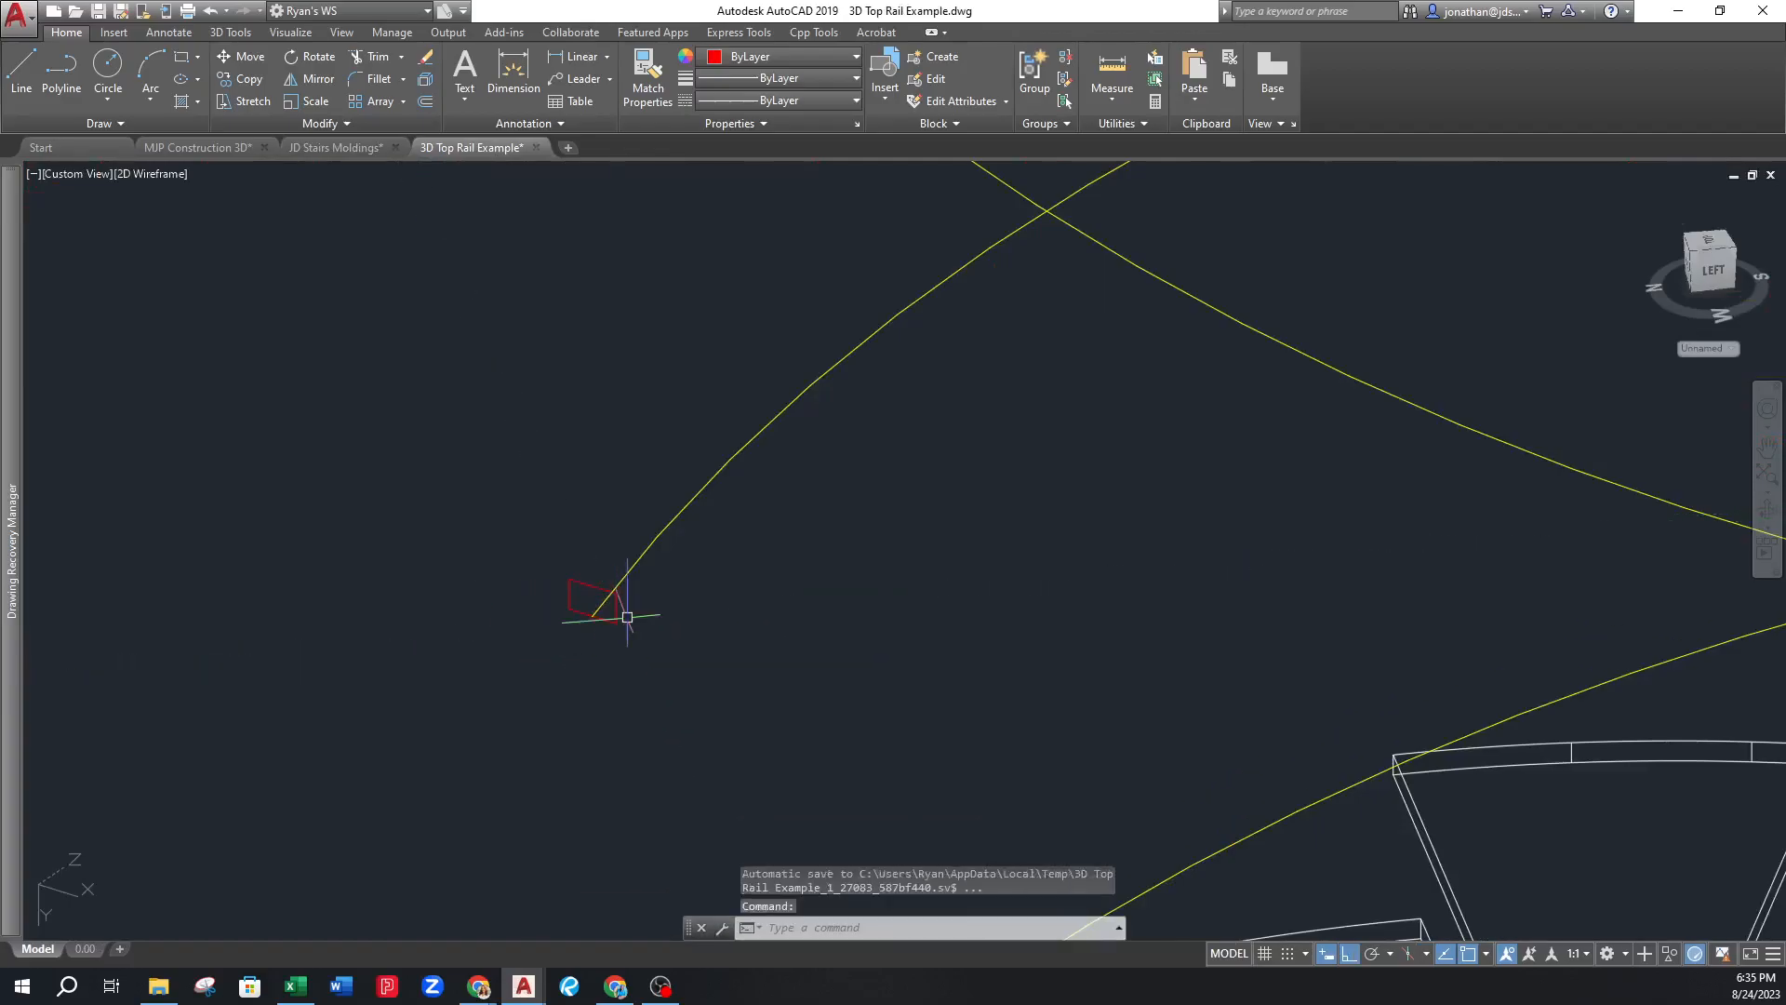
scroll(555, 443, "down", 3)
scroll(562, 511, "up", 2)
key("ctrl+v")
key("Escape")
Align the UCS to the lowest stair tread
type("5")
key("Return")
left_click(590, 857)
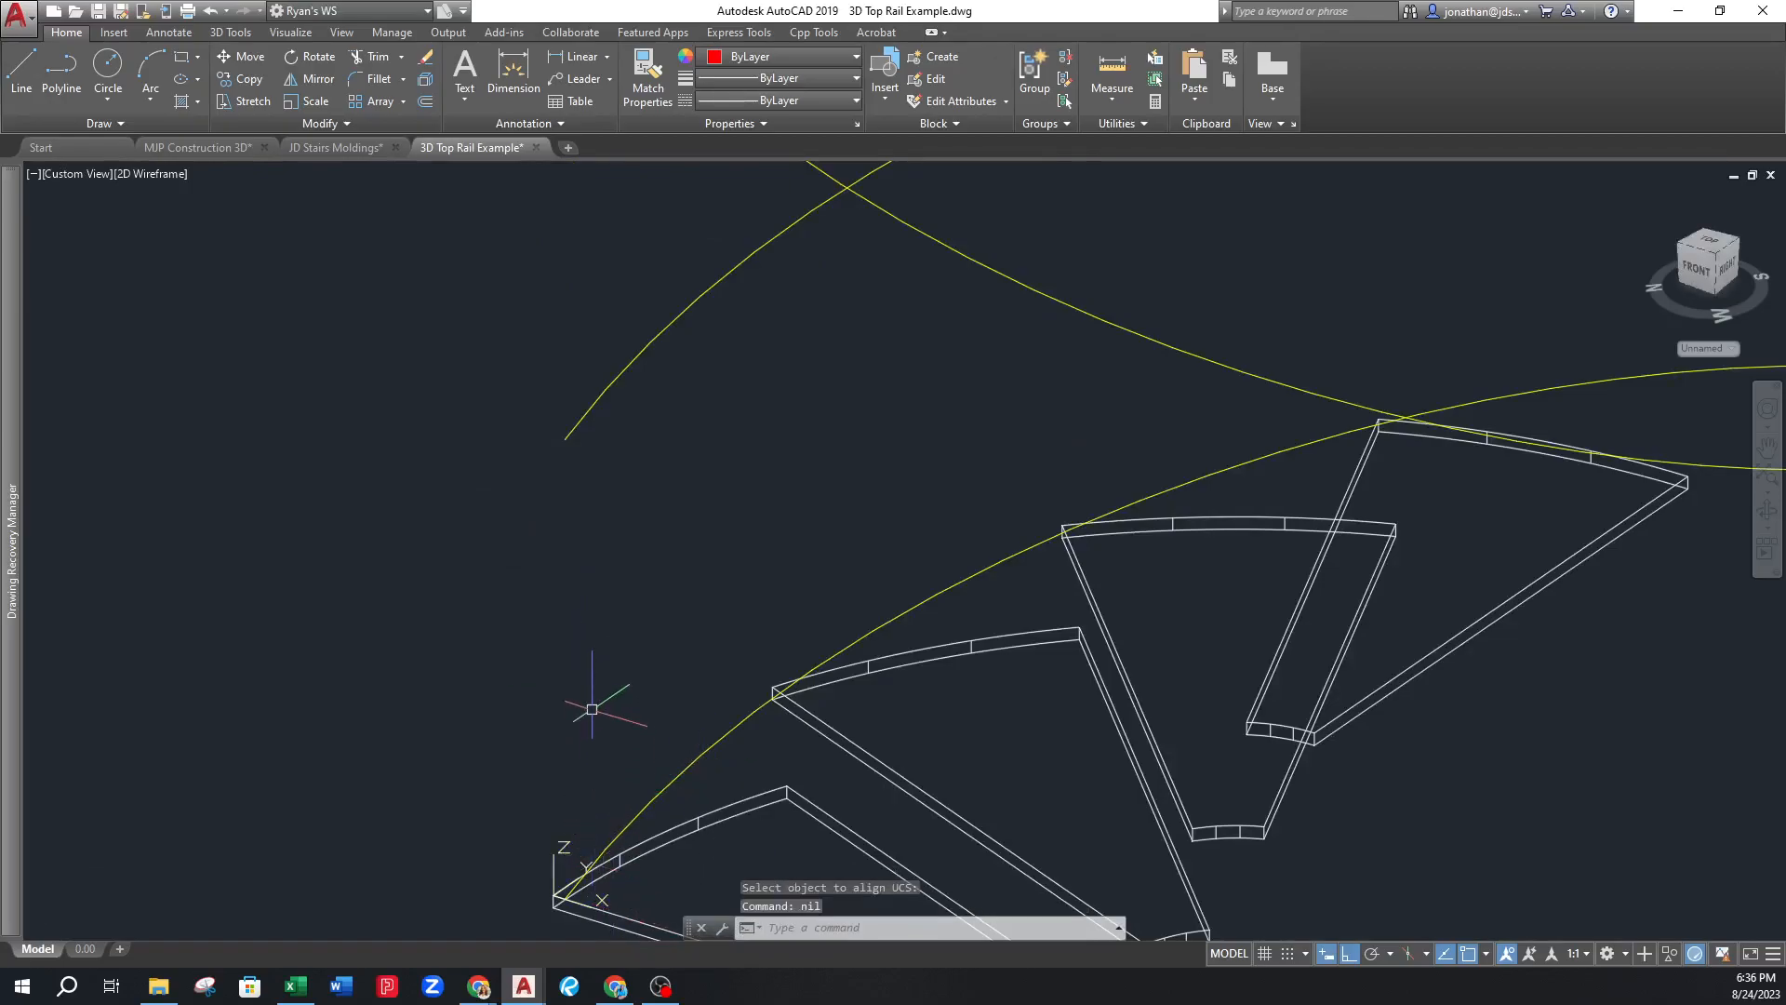
Paste the 9200 Rail profile next to the start of the raised helix
key("ctrl+v")
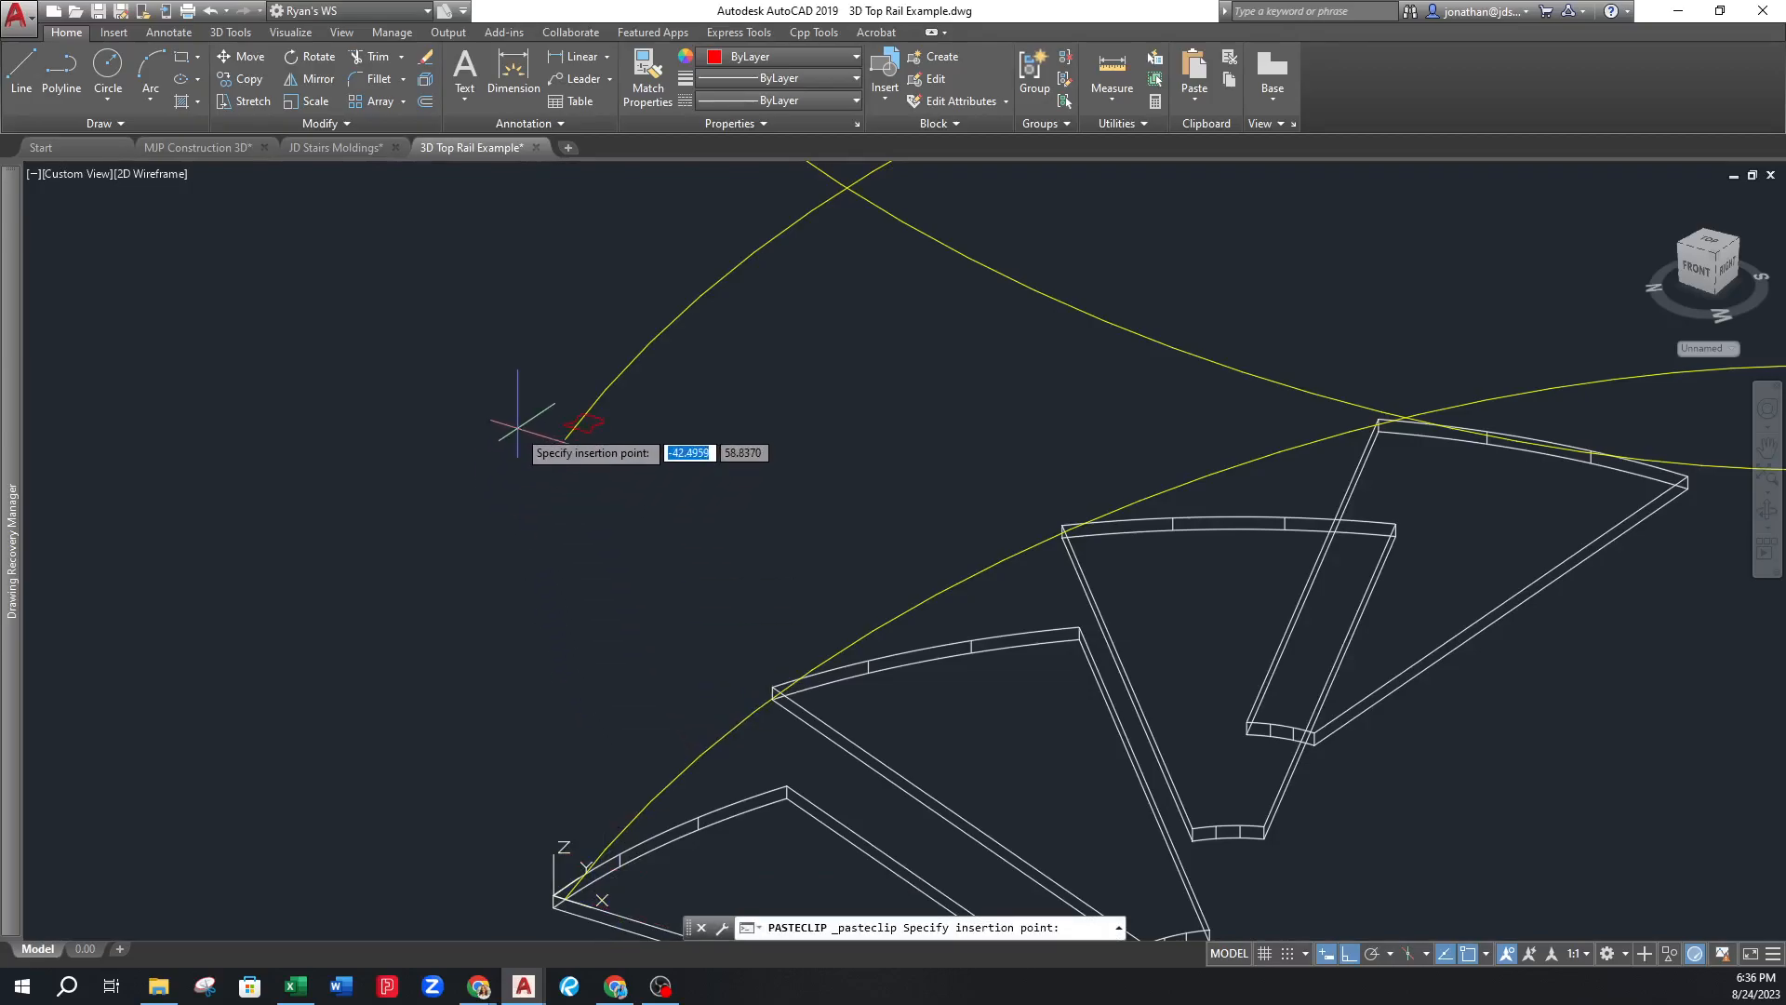
left_click(517, 430)
scroll(605, 405, "up", 5)
Move the 9200 Rail profile by the midpoint of its bottom edge onto the start point of the raised helix
left_click(600, 465)
left_click(511, 521)
type("m")
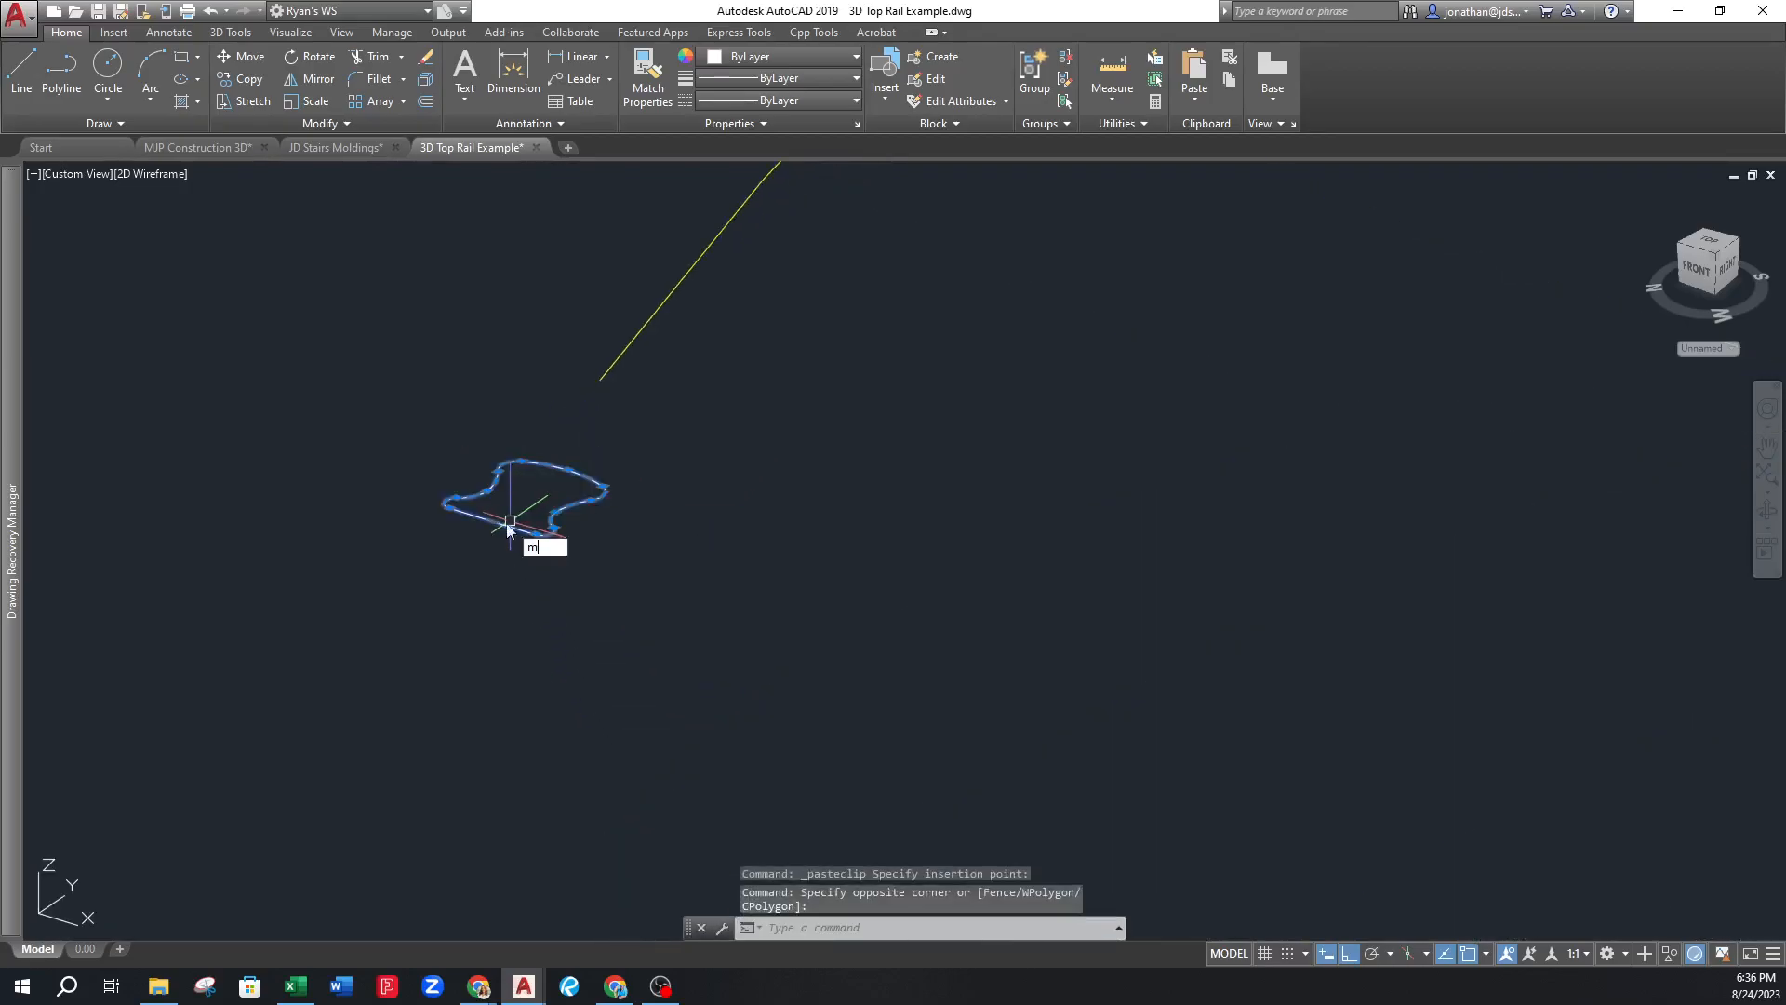
key("Return")
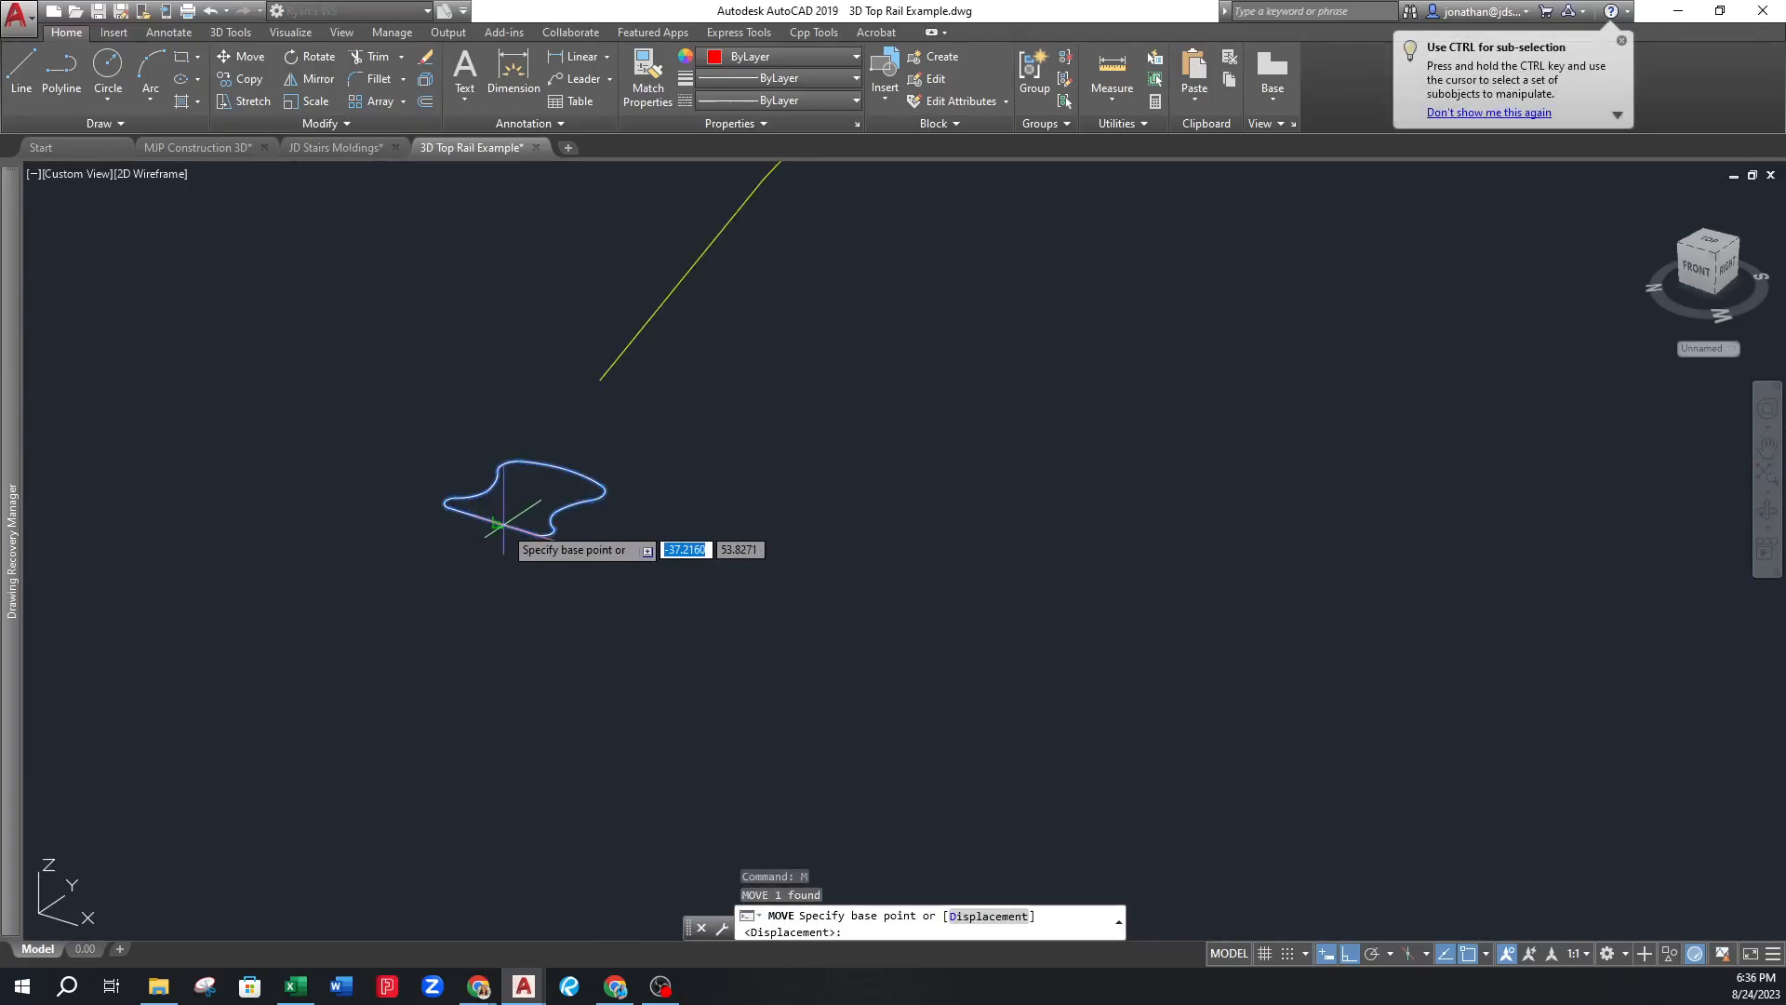
left_click(496, 524)
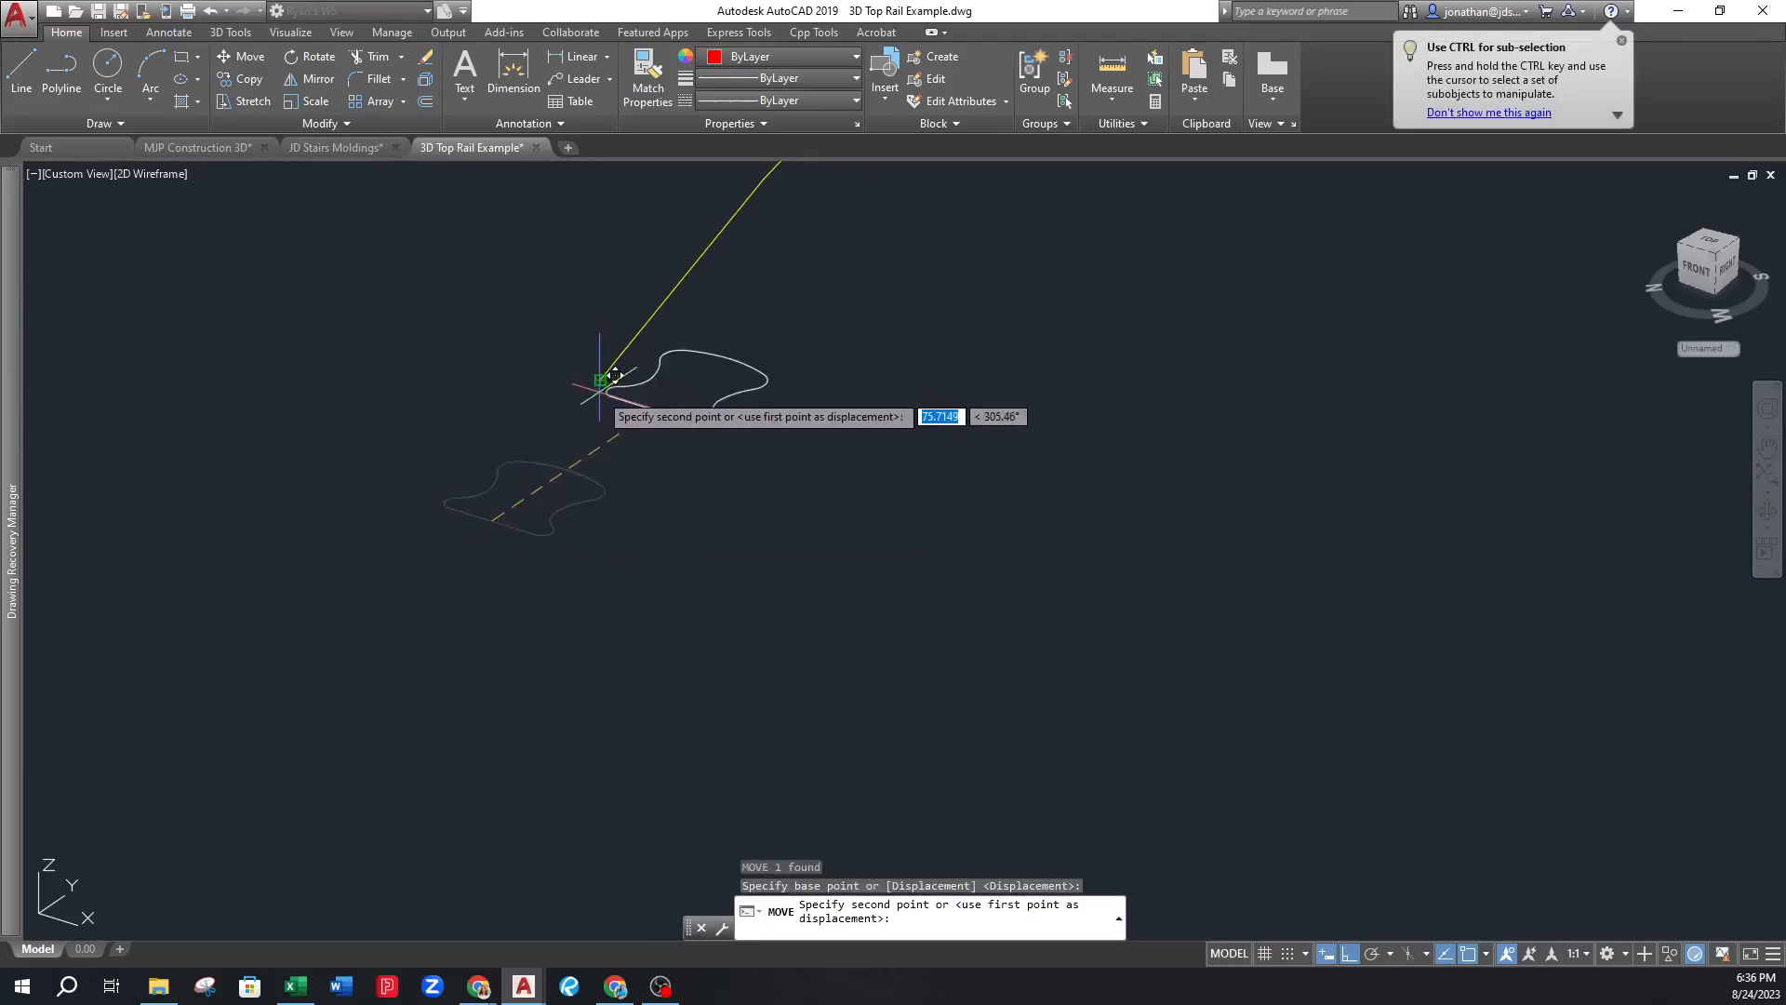
left_click(595, 376)
Start a Sweep of the 9200 Rail profile with perpendicular alignment to the path set to No
scroll(630, 426, "down", 3)
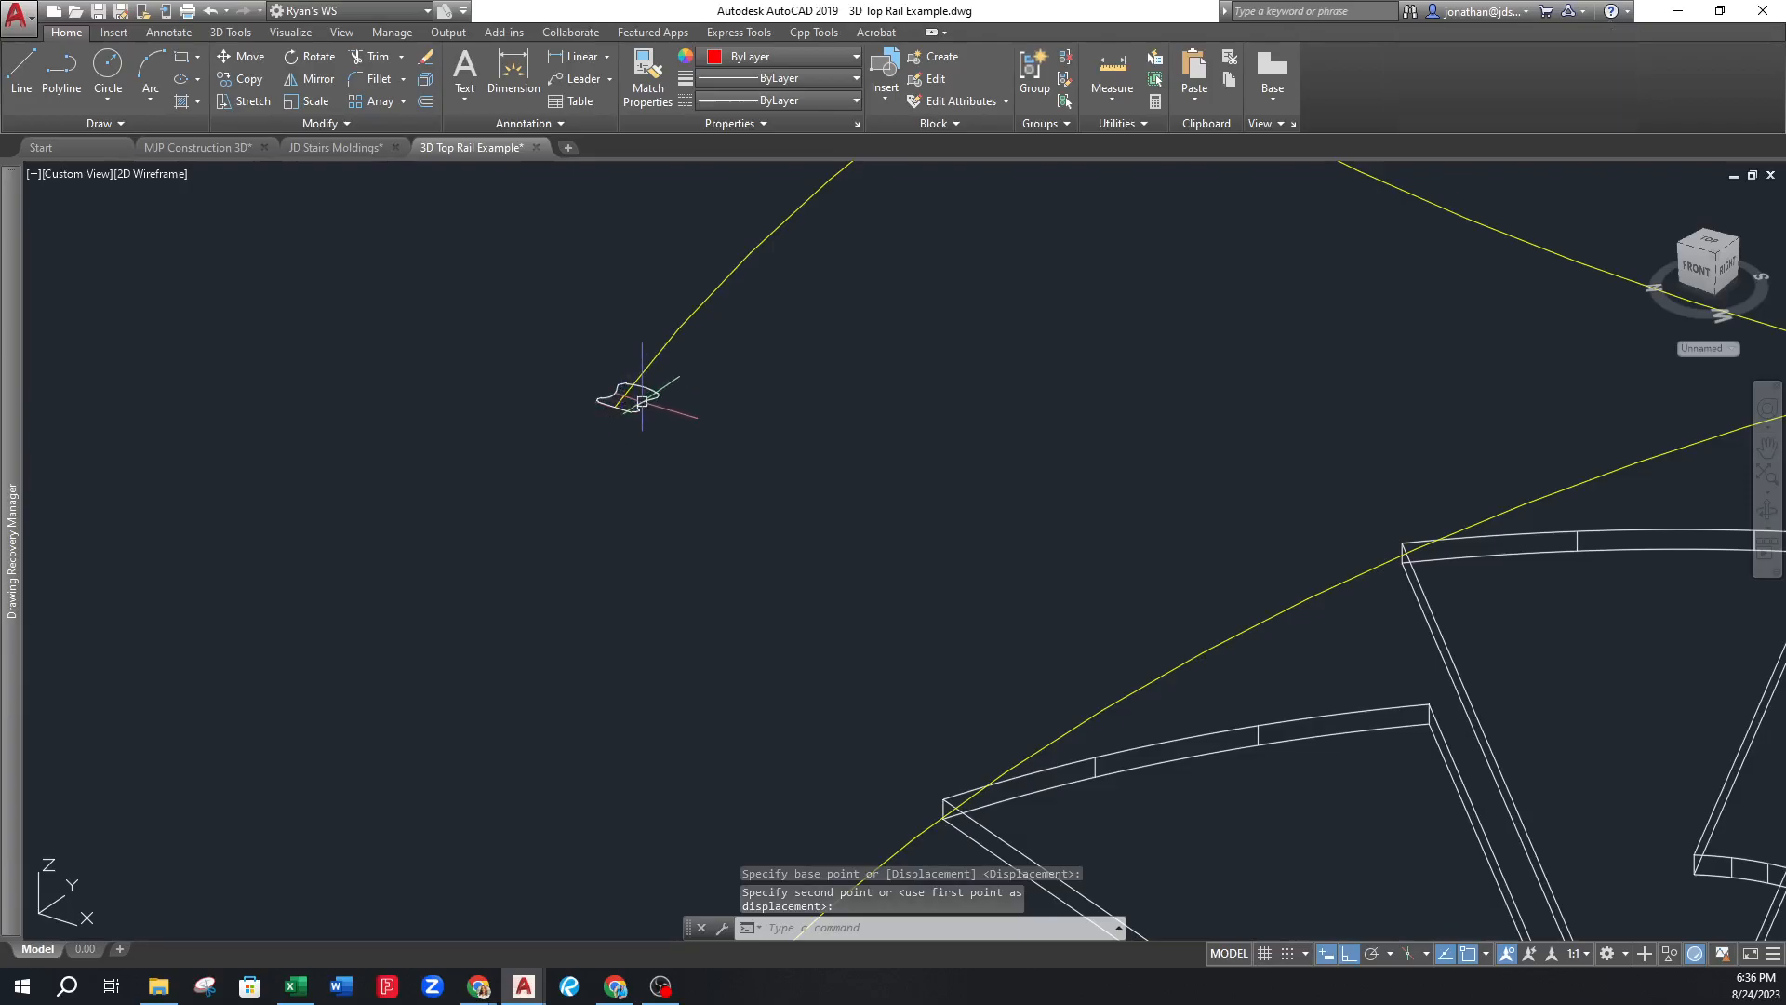
middle_click_drag(695, 569, 713, 637)
type("s")
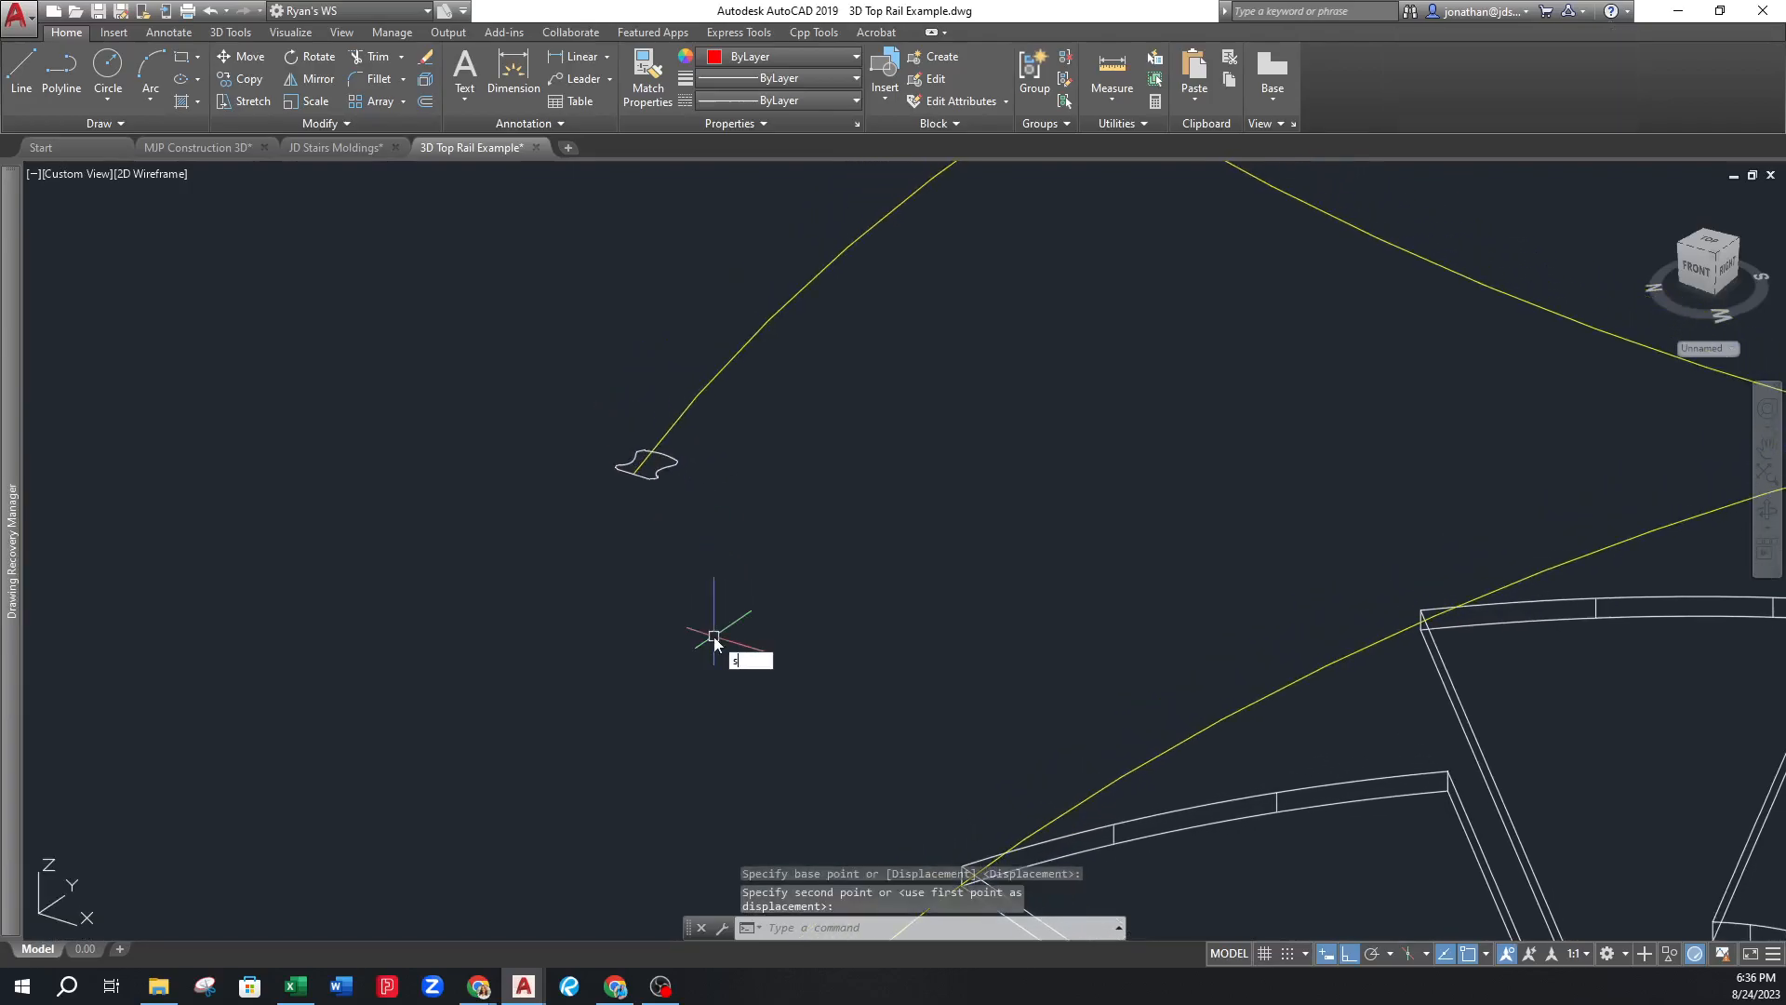
type("weep")
key("Return")
left_click(670, 456)
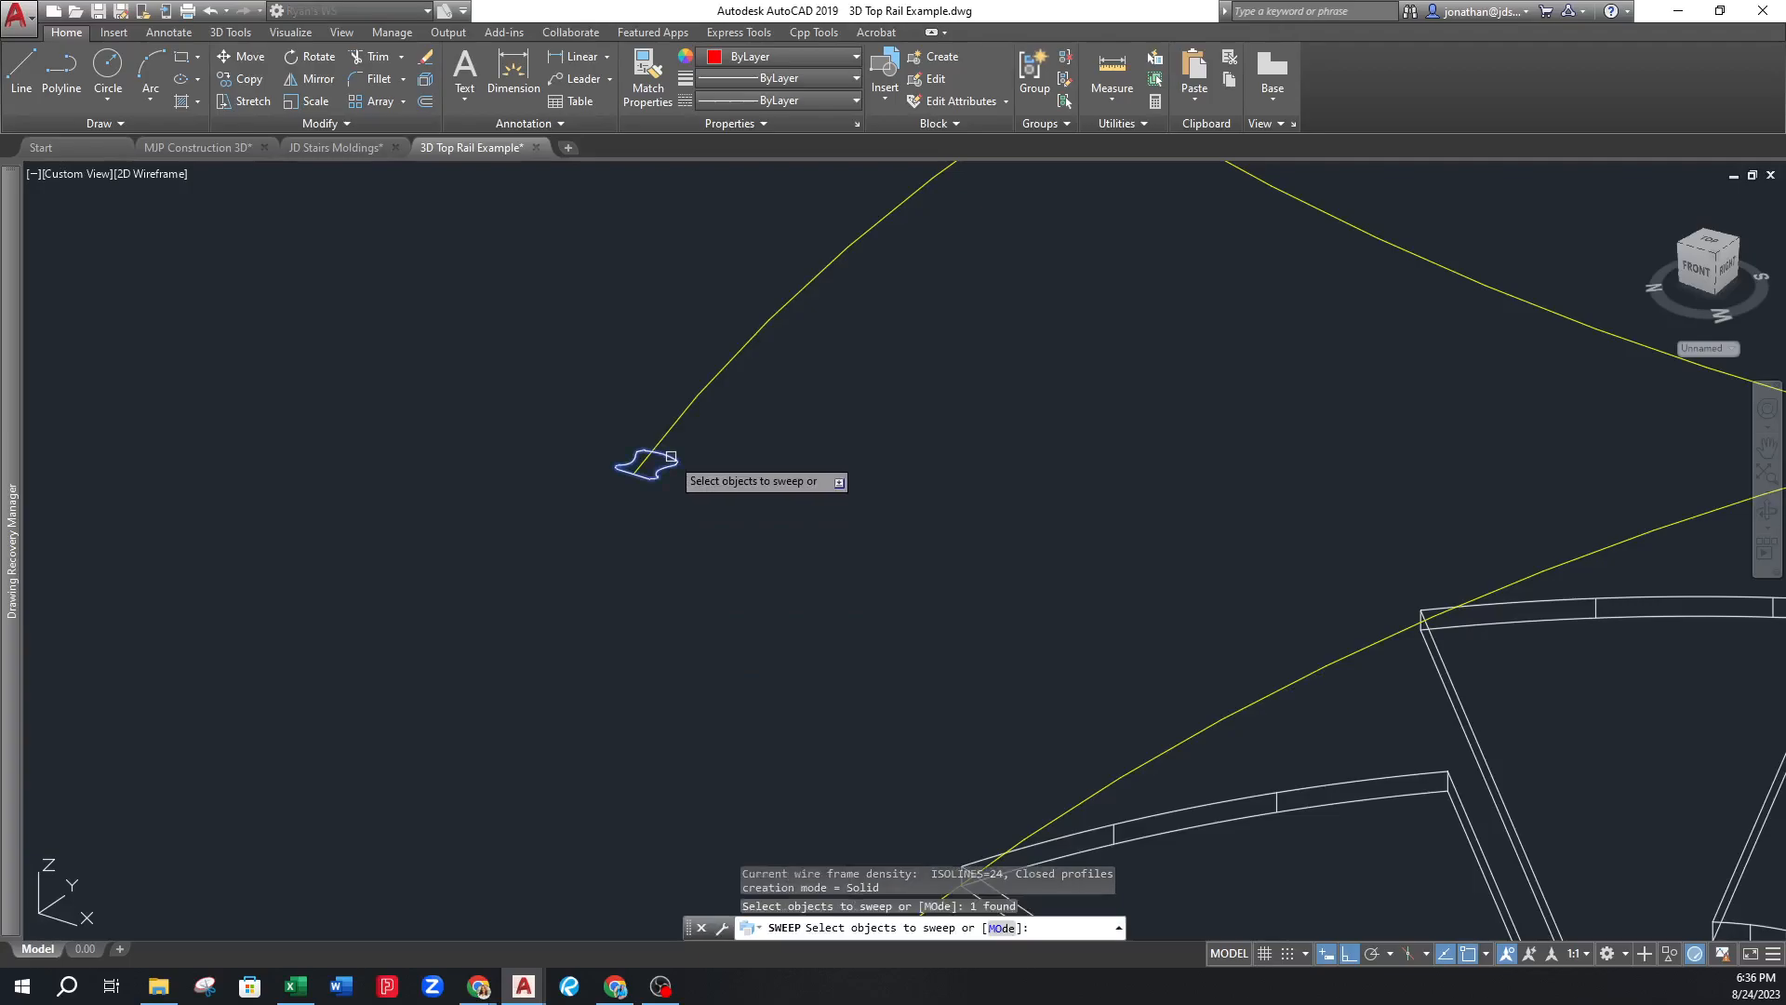
key("Return")
key("Return")
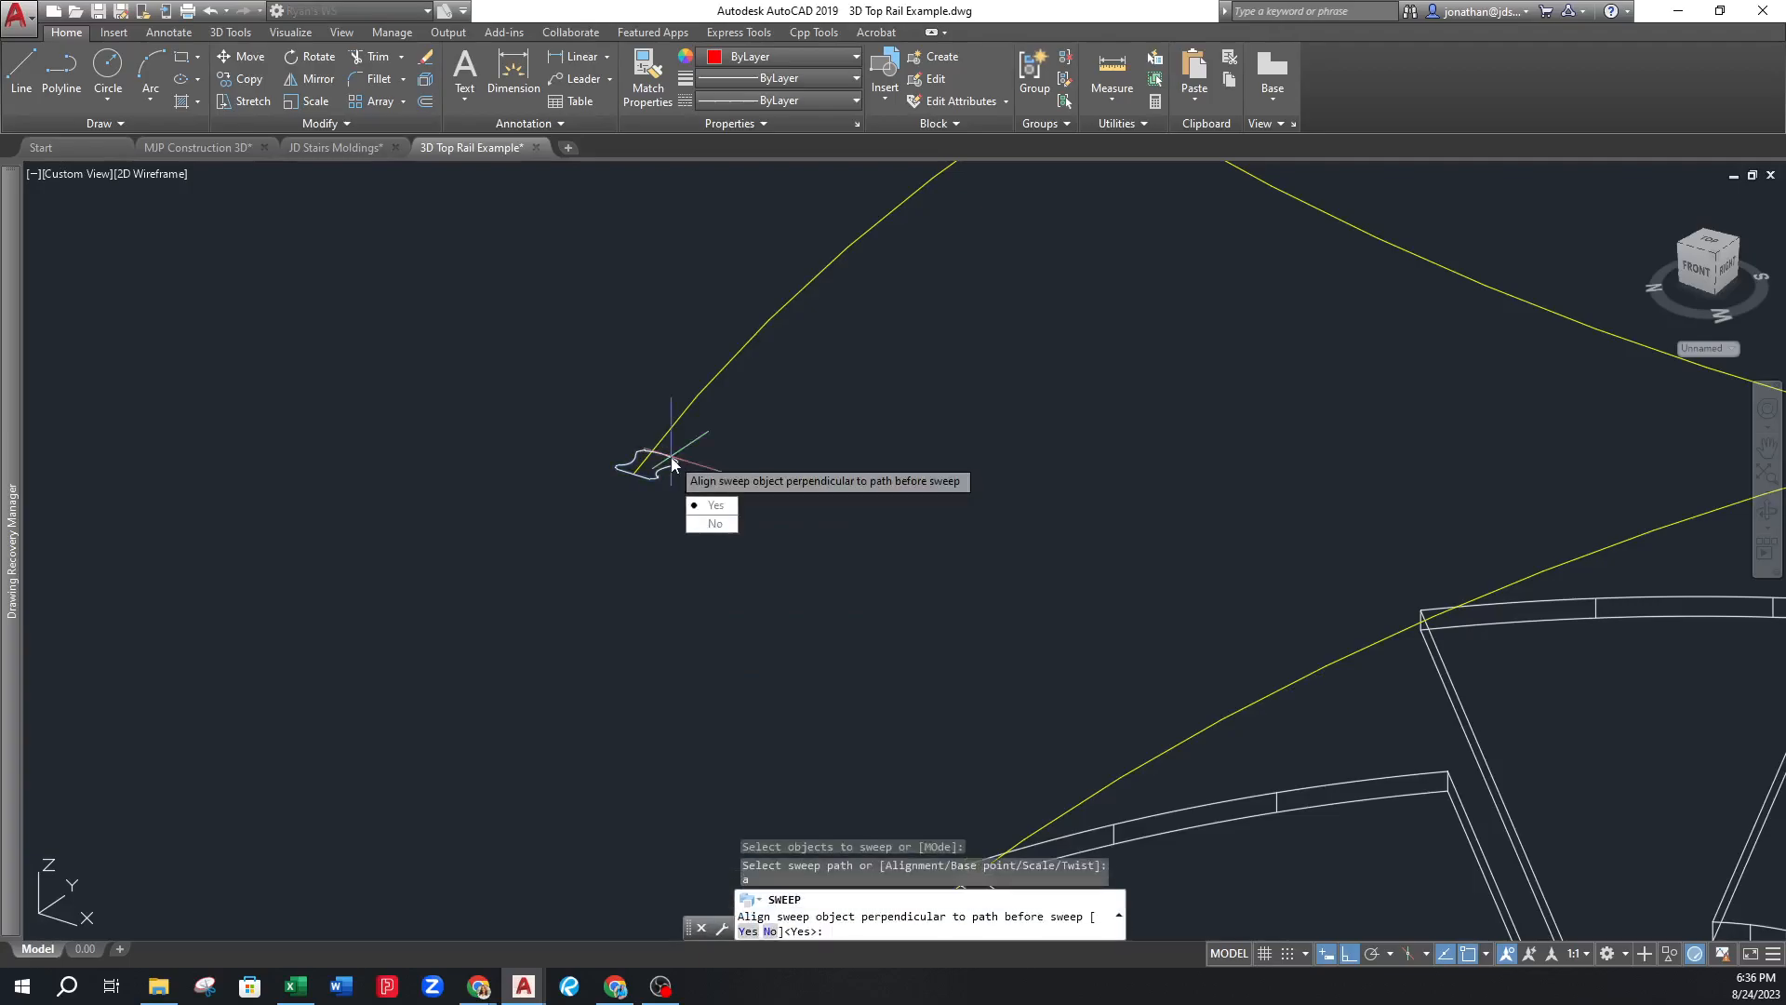
type("n")
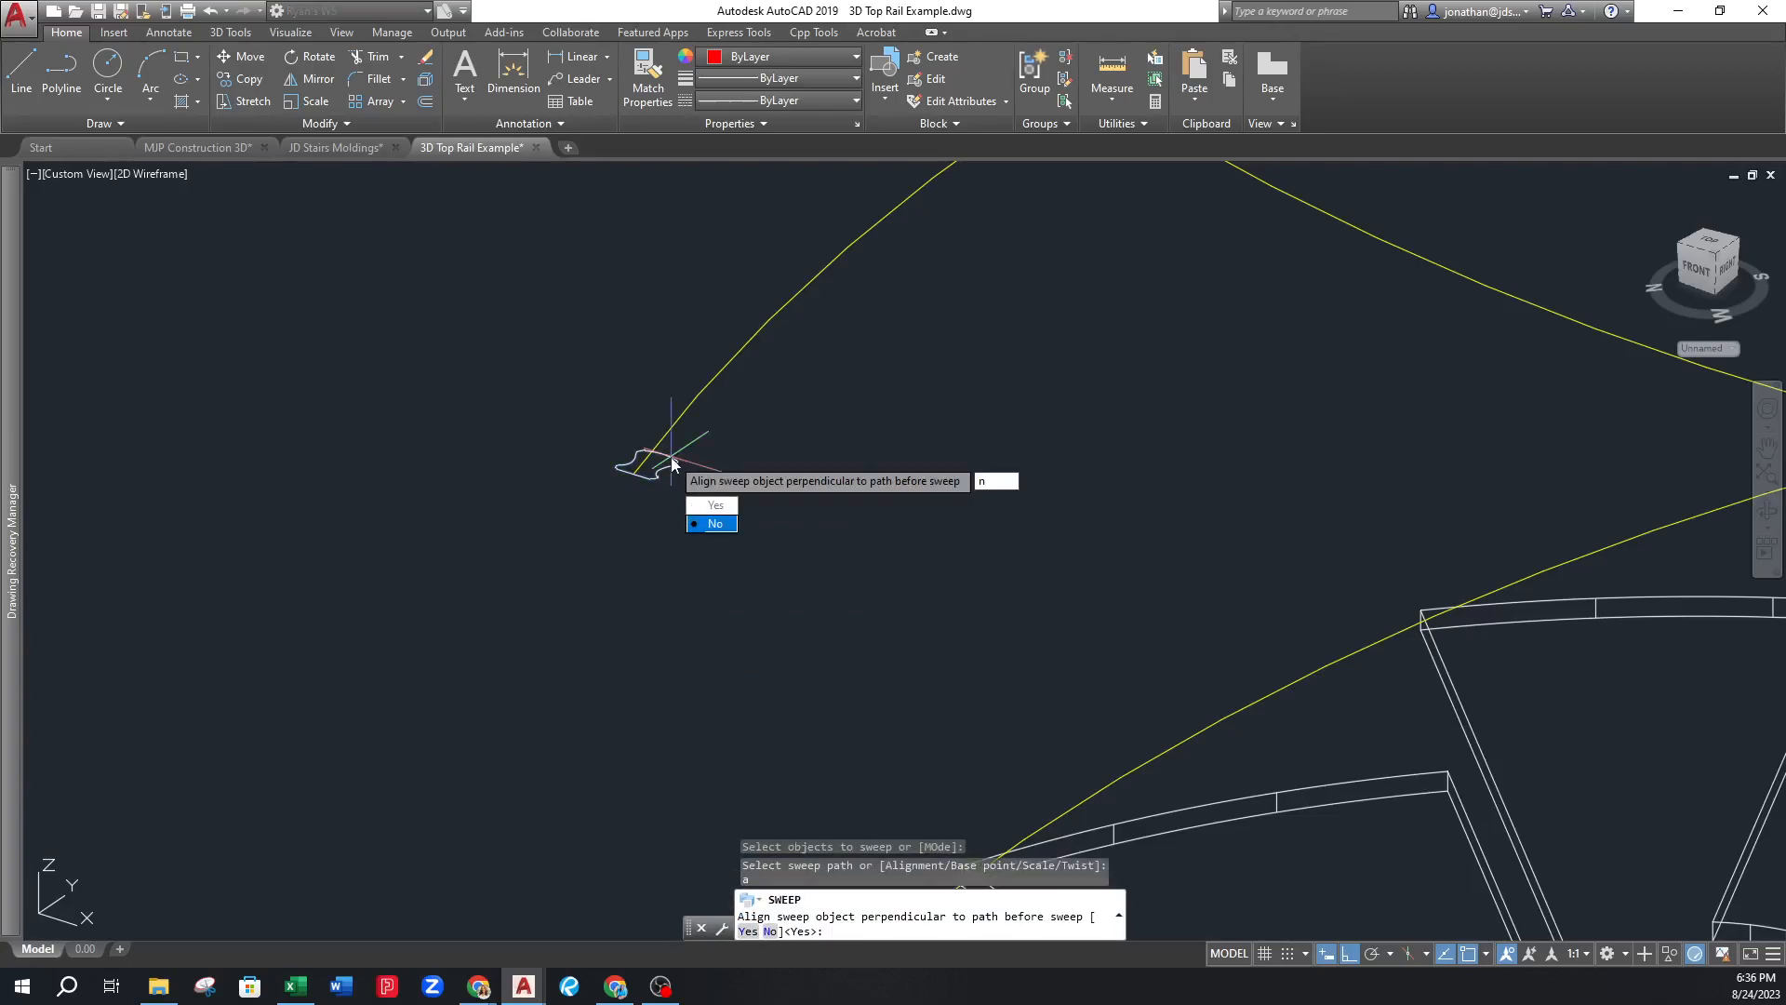
key("Return")
Try to sweep the flat-lying 9200 Rail profile along the raised helix with its bottom-edge midpoint as base point
type("b")
key("Return")
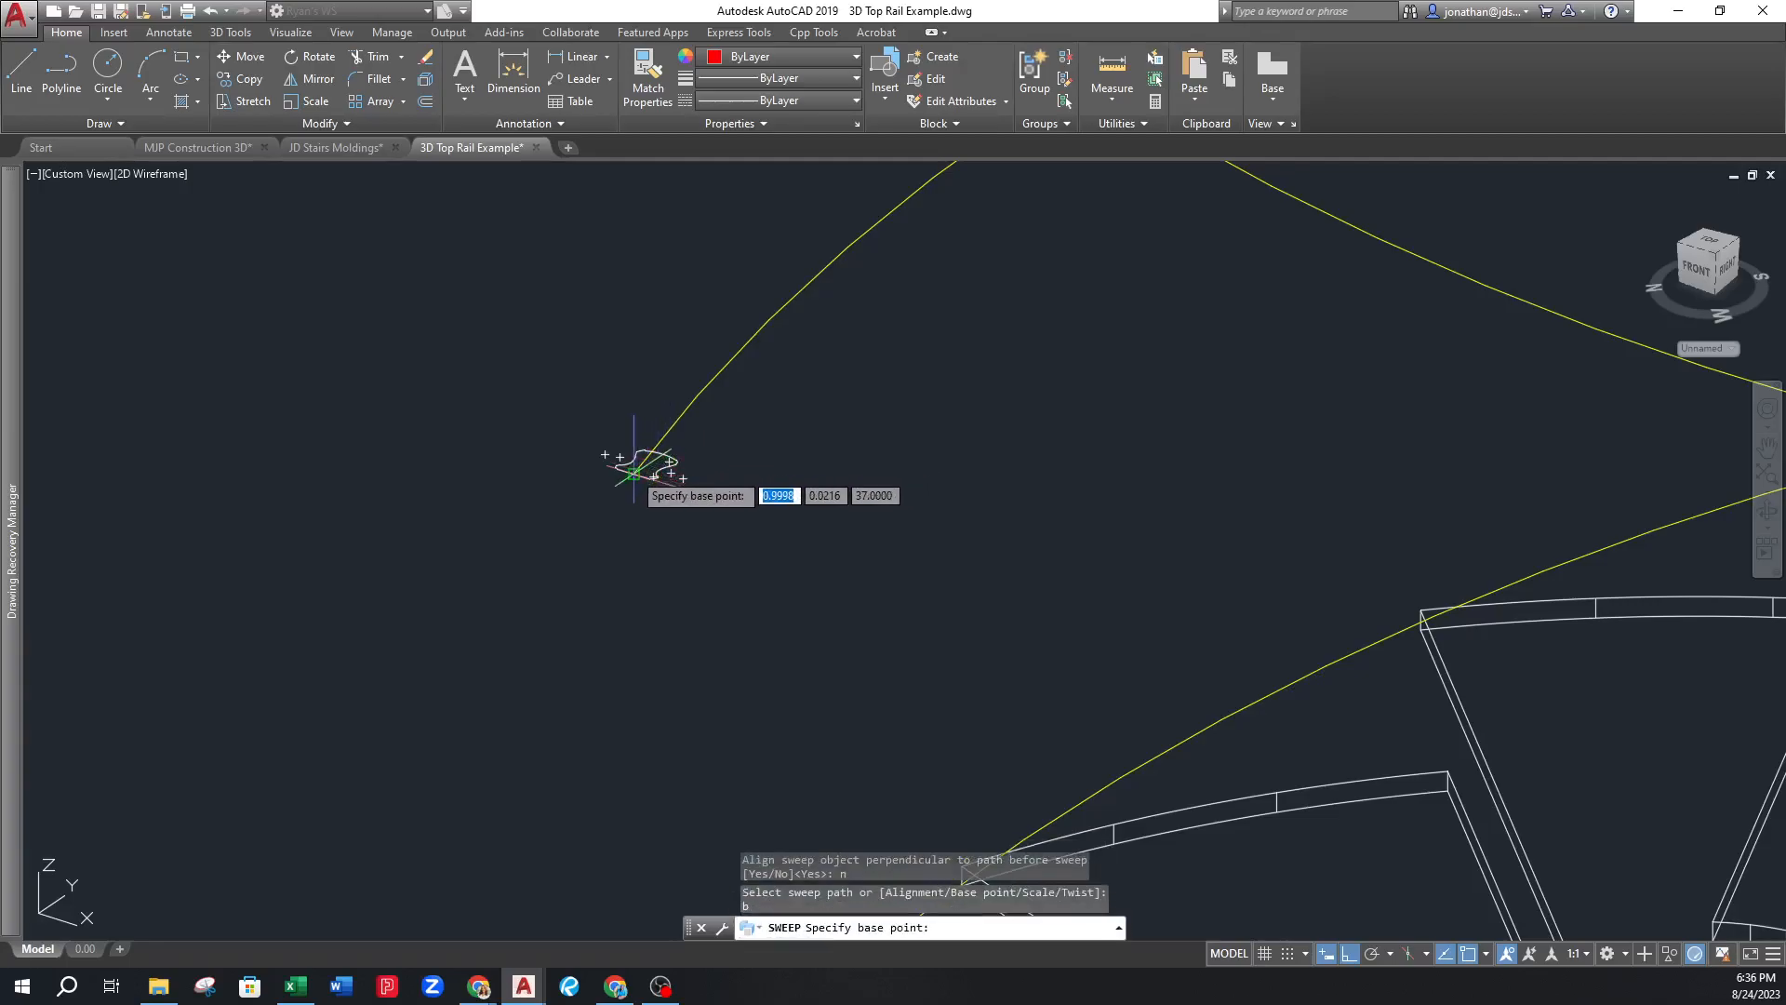
left_click(633, 472)
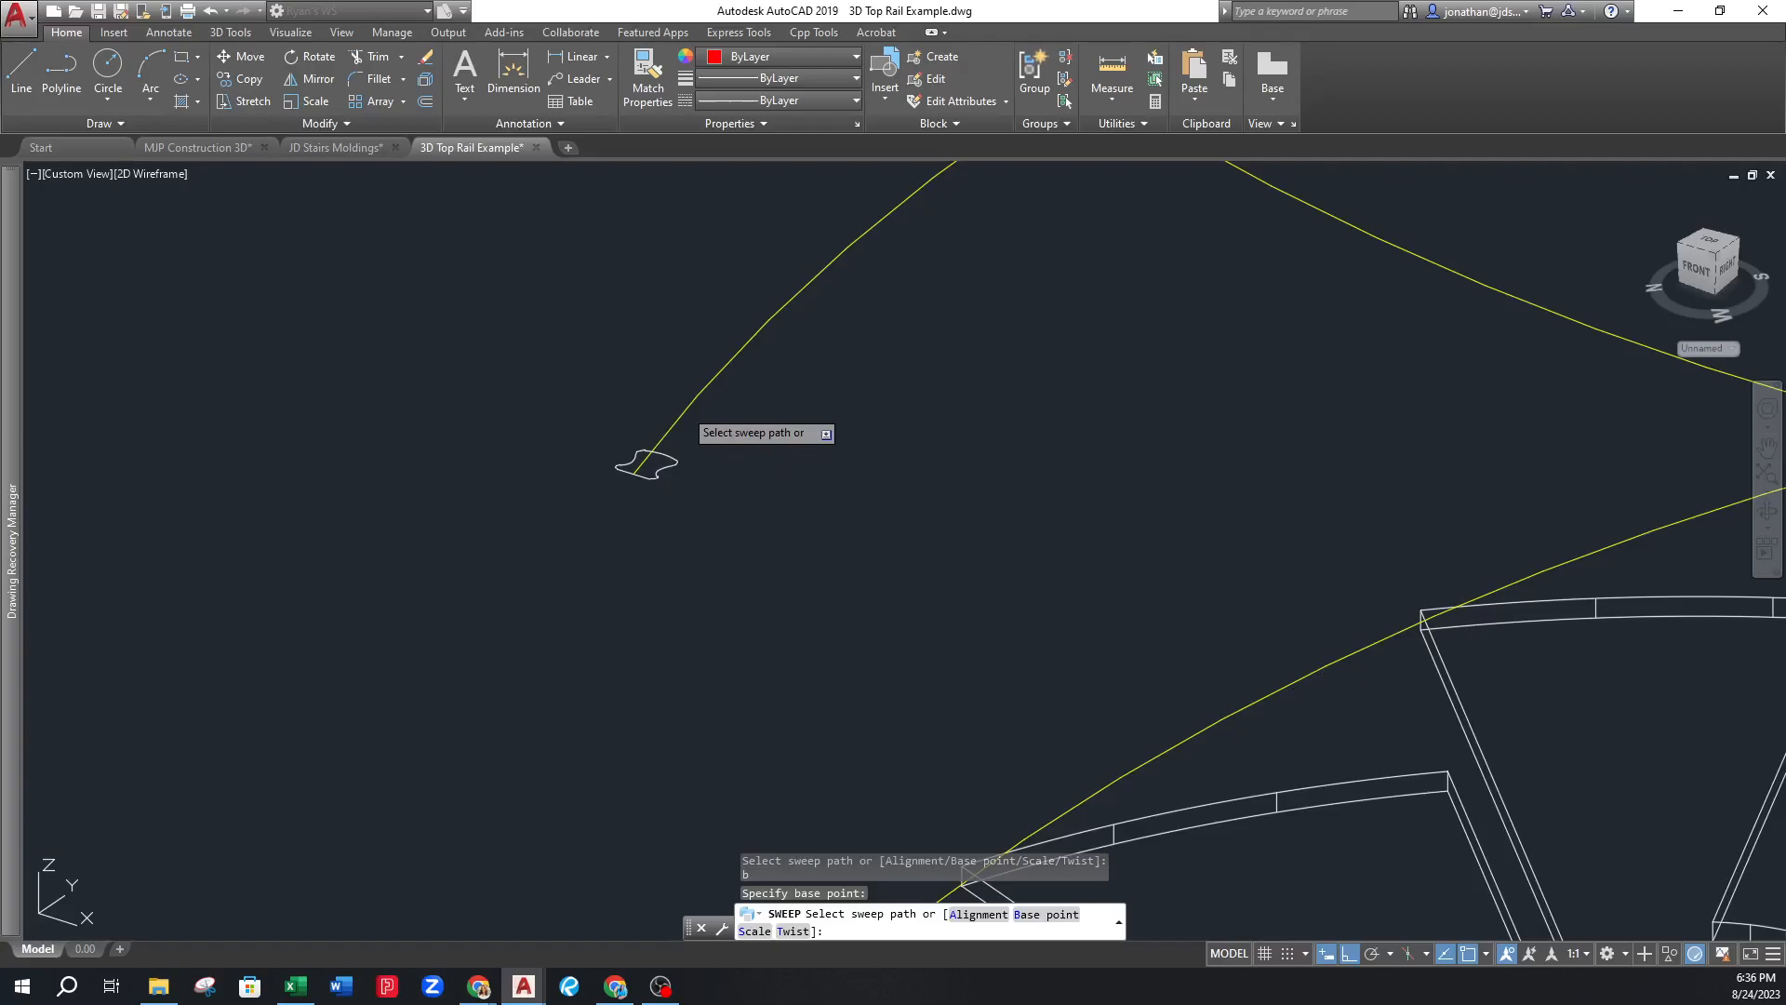
left_click(689, 410)
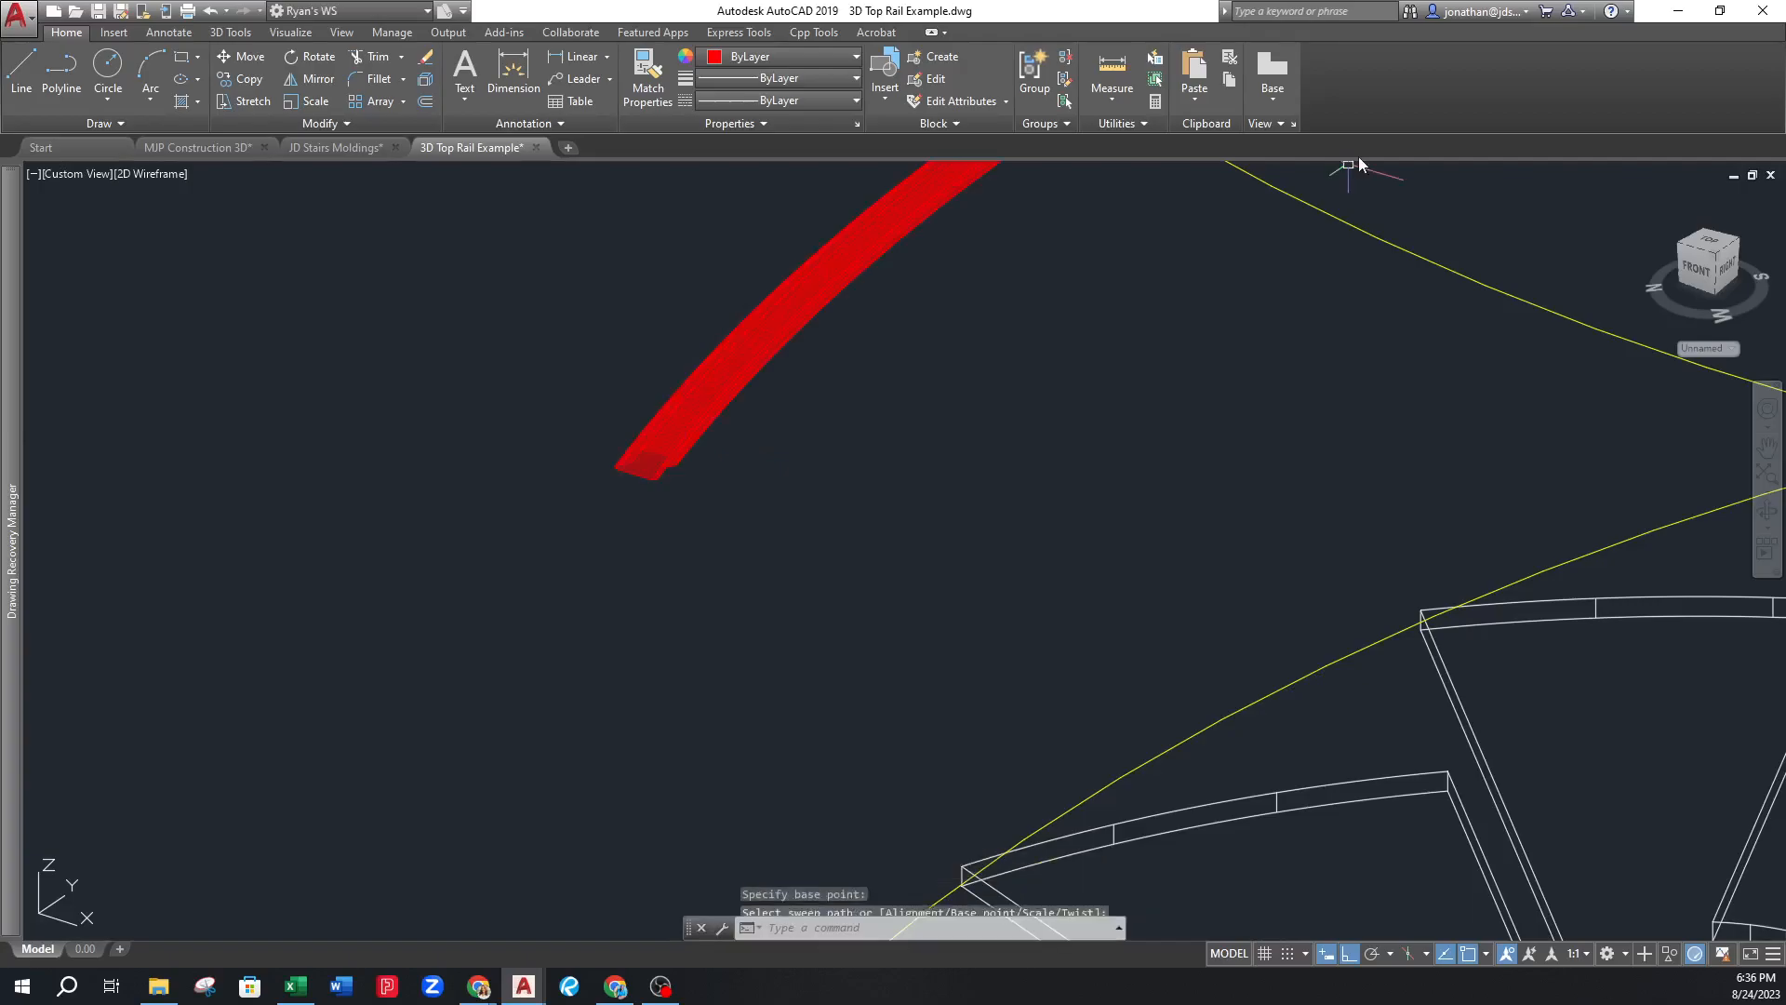
key("ctrl+z")
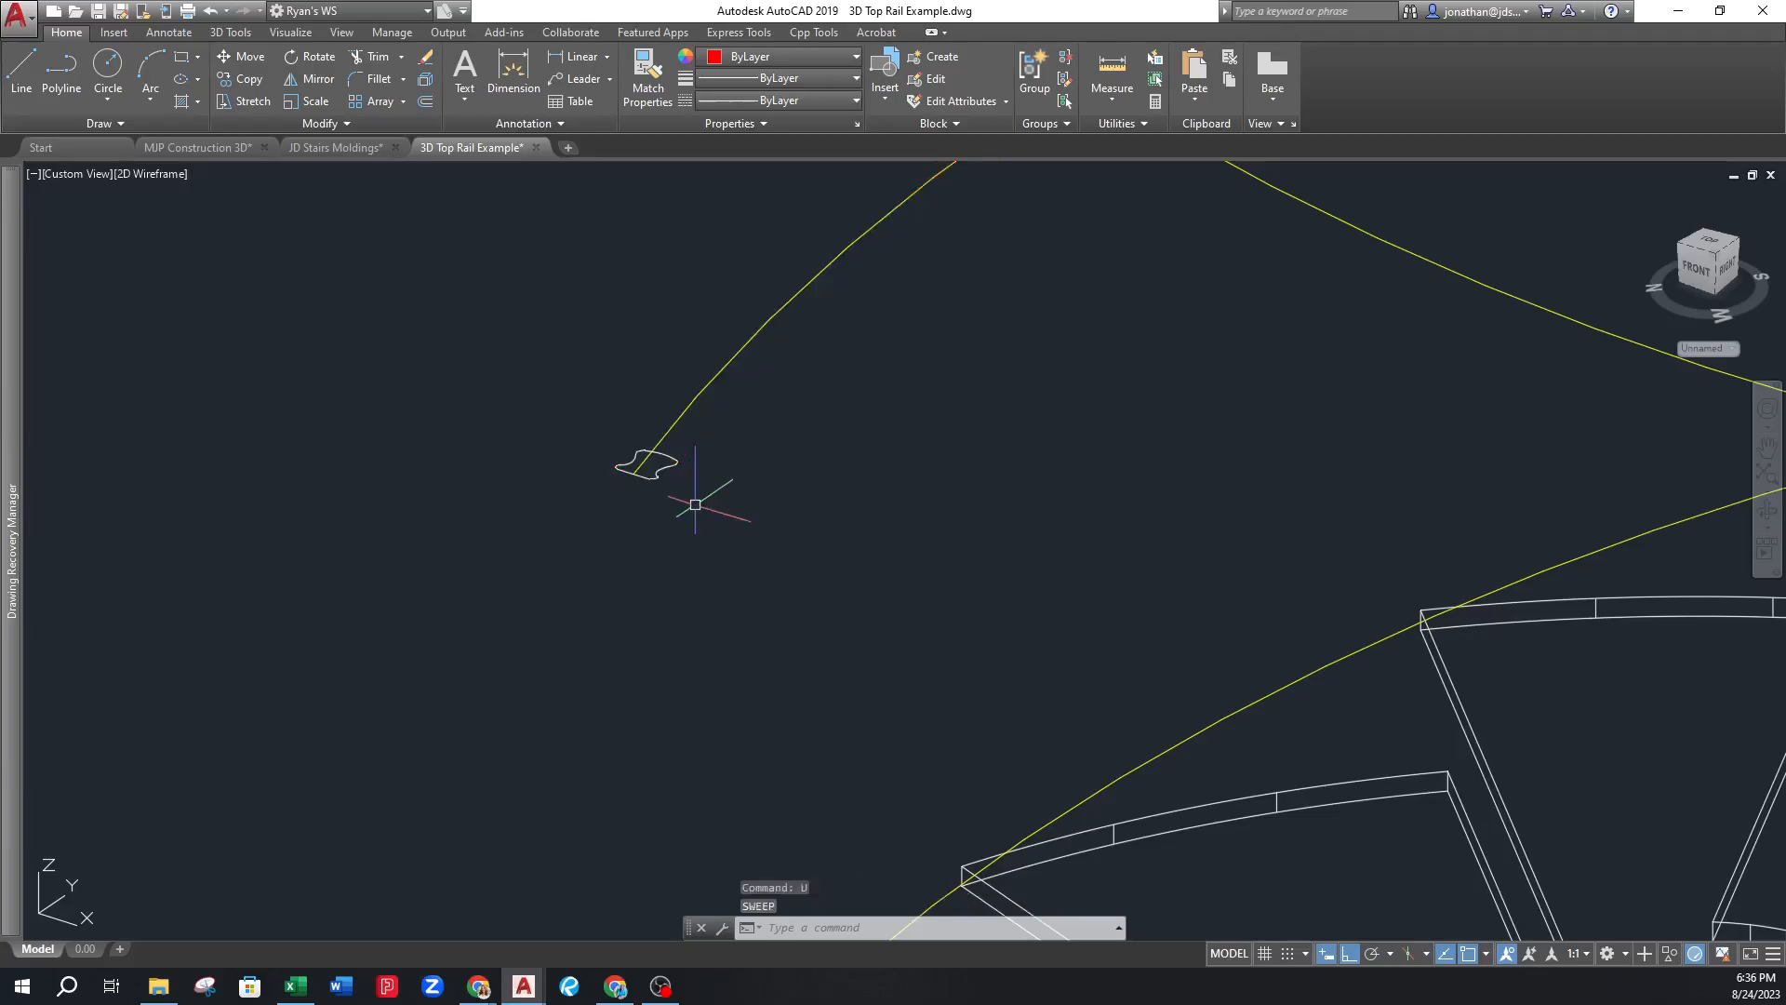
Try to rotate the 9200 Rail profile upright in the Right view
scroll(698, 499, "up", 2)
type("rv")
key("Return")
scroll(1079, 642, "up", 6)
left_click(1012, 632)
left_click(1009, 588)
type("ro")
key("Return")
left_click(1104, 596)
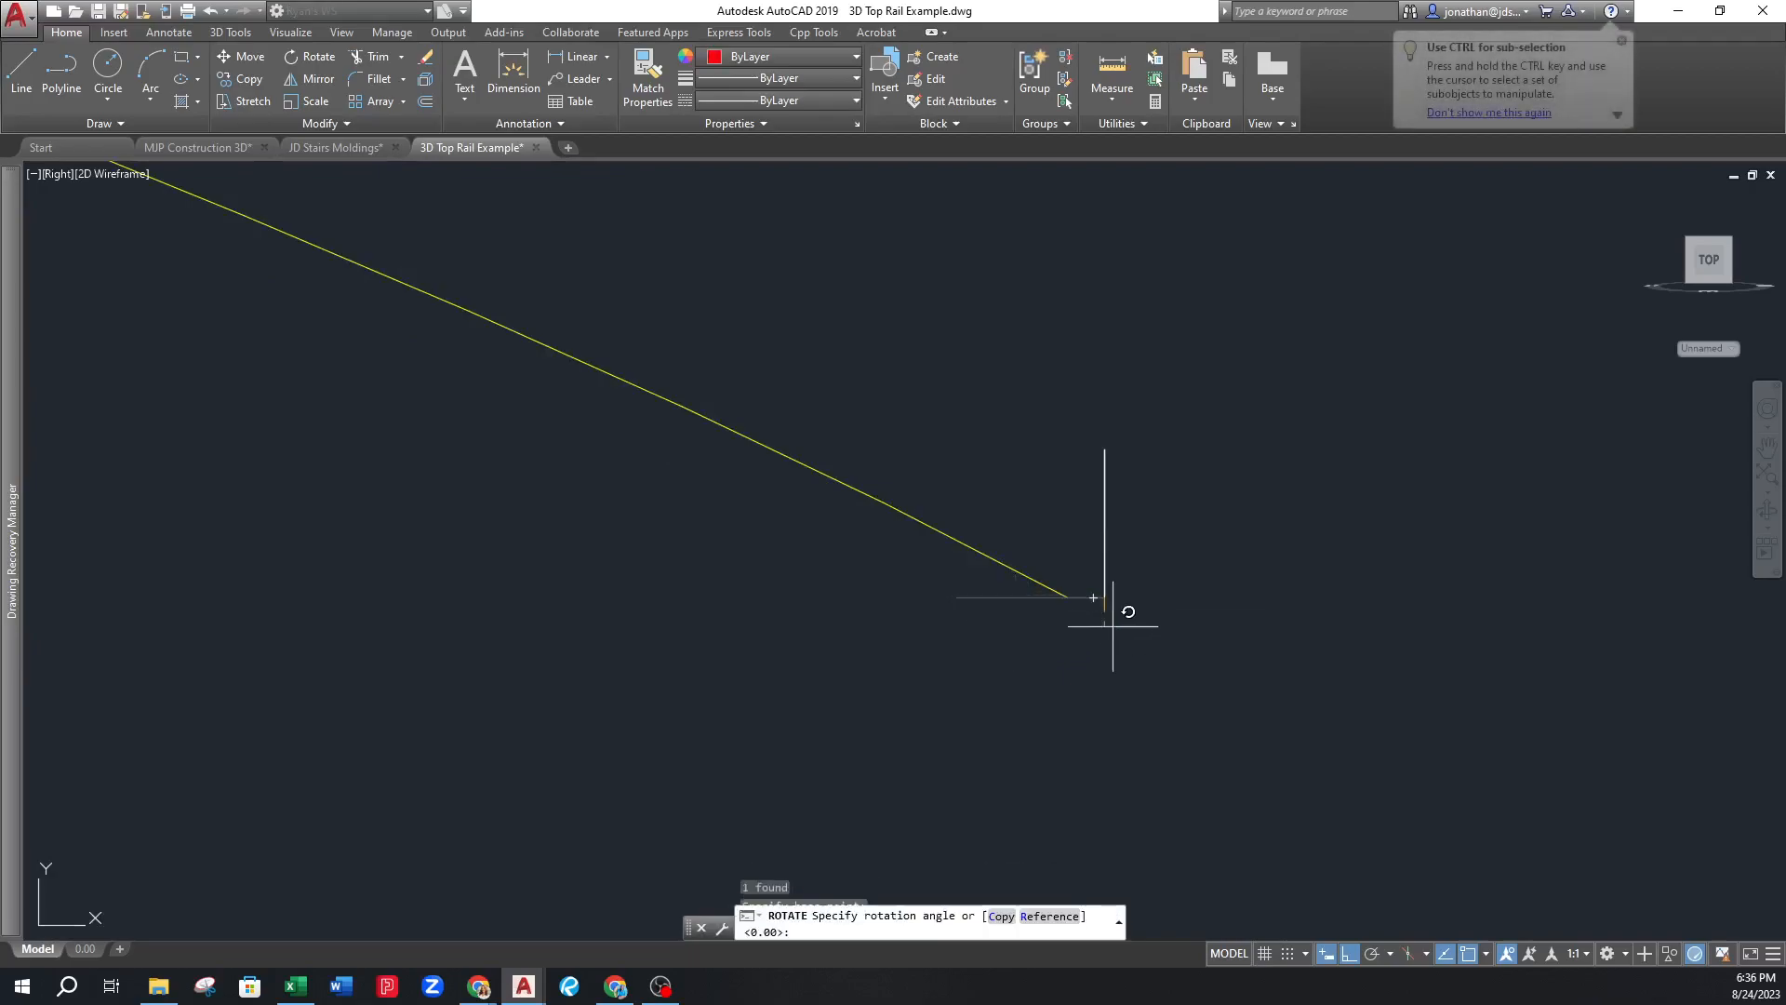
middle_click_drag(1135, 605, 1128, 548, "shift")
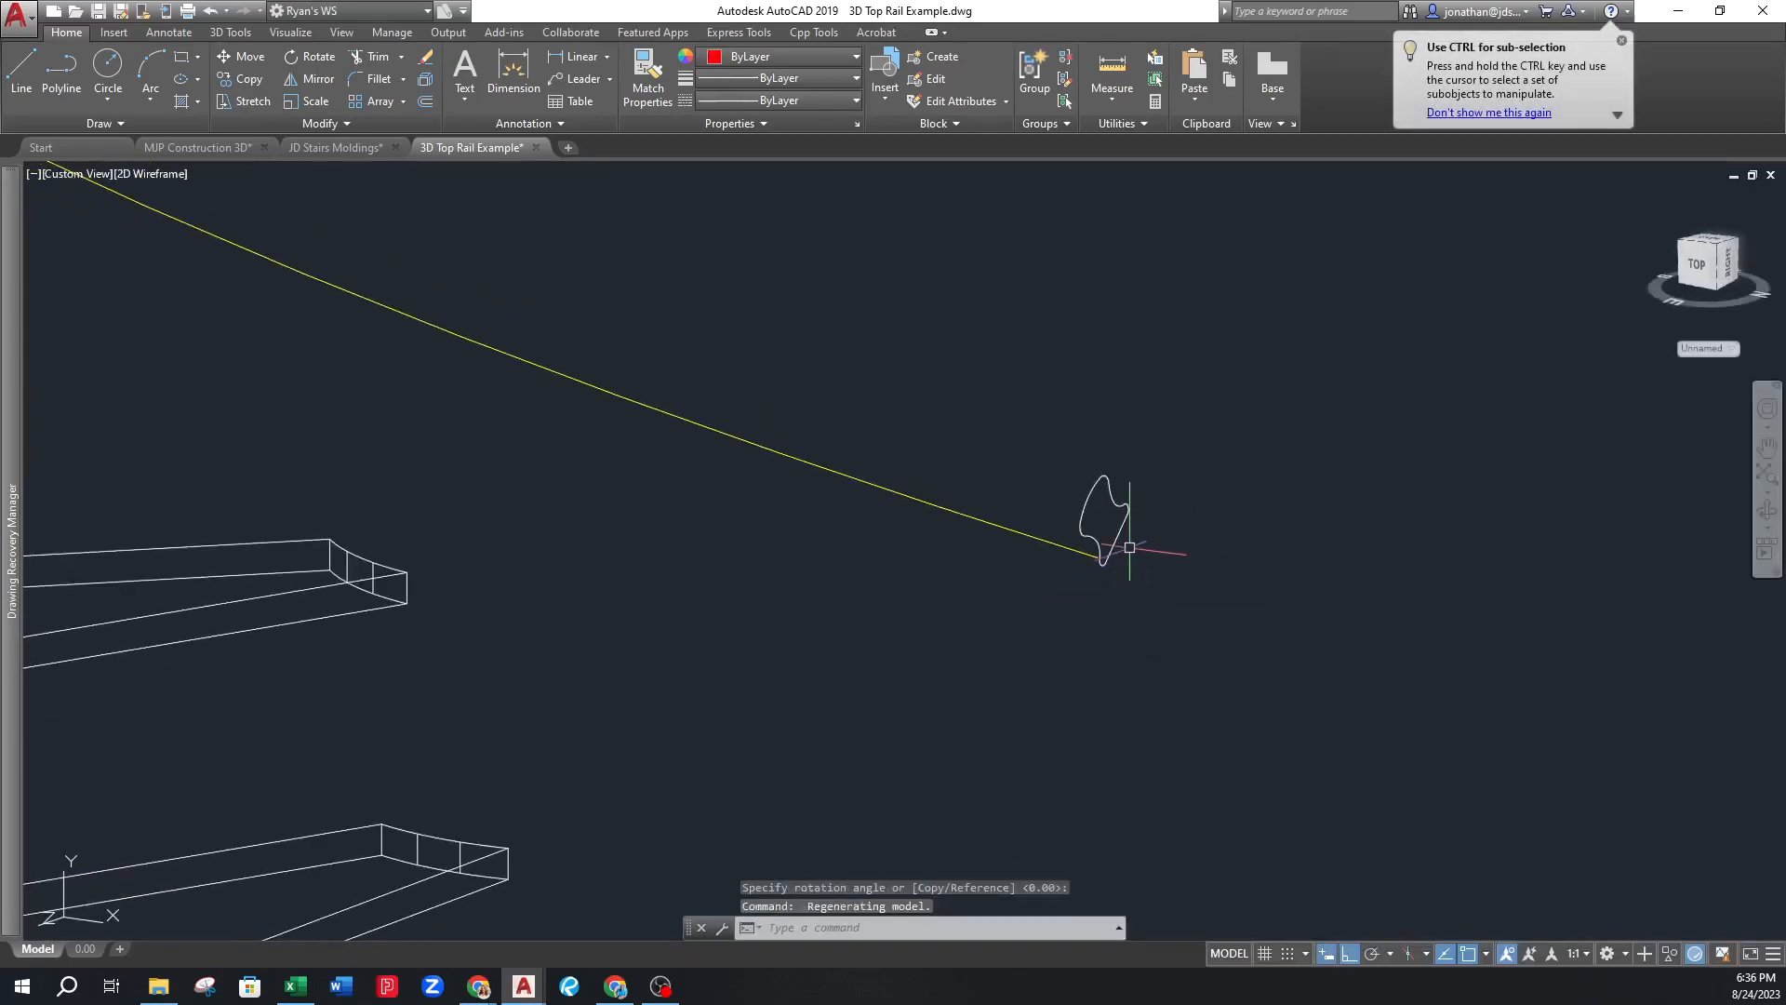
key("Return")
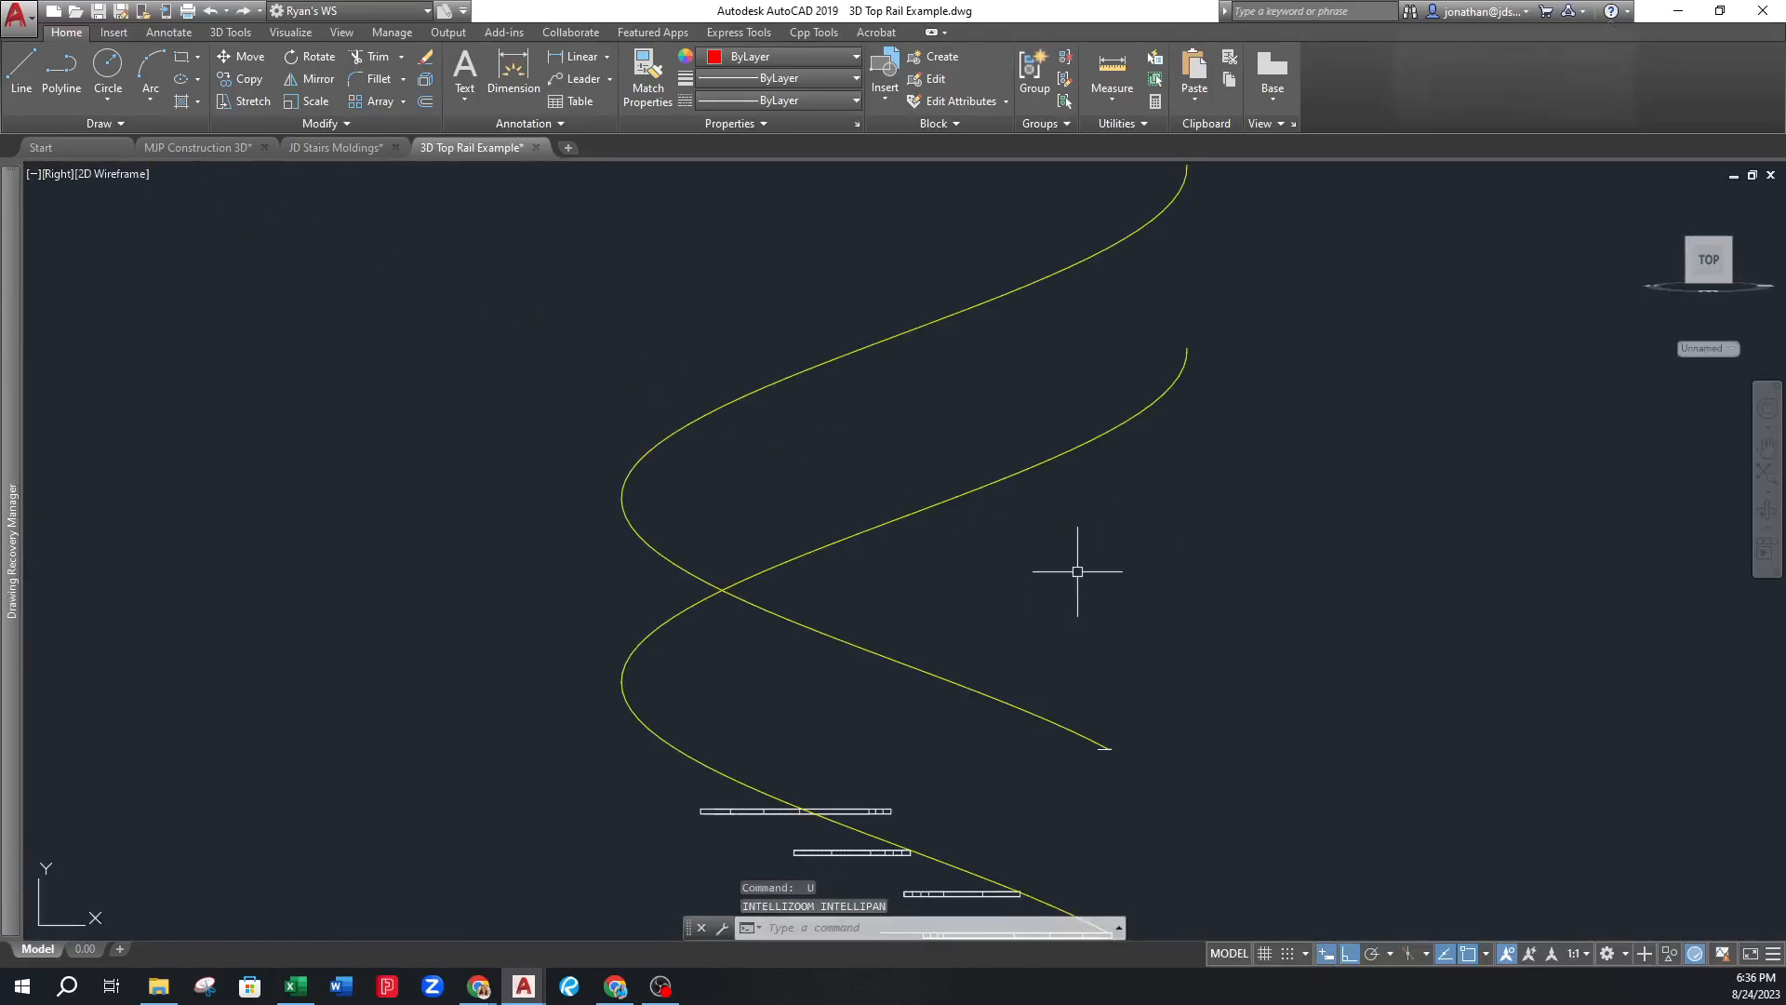
key("Return")
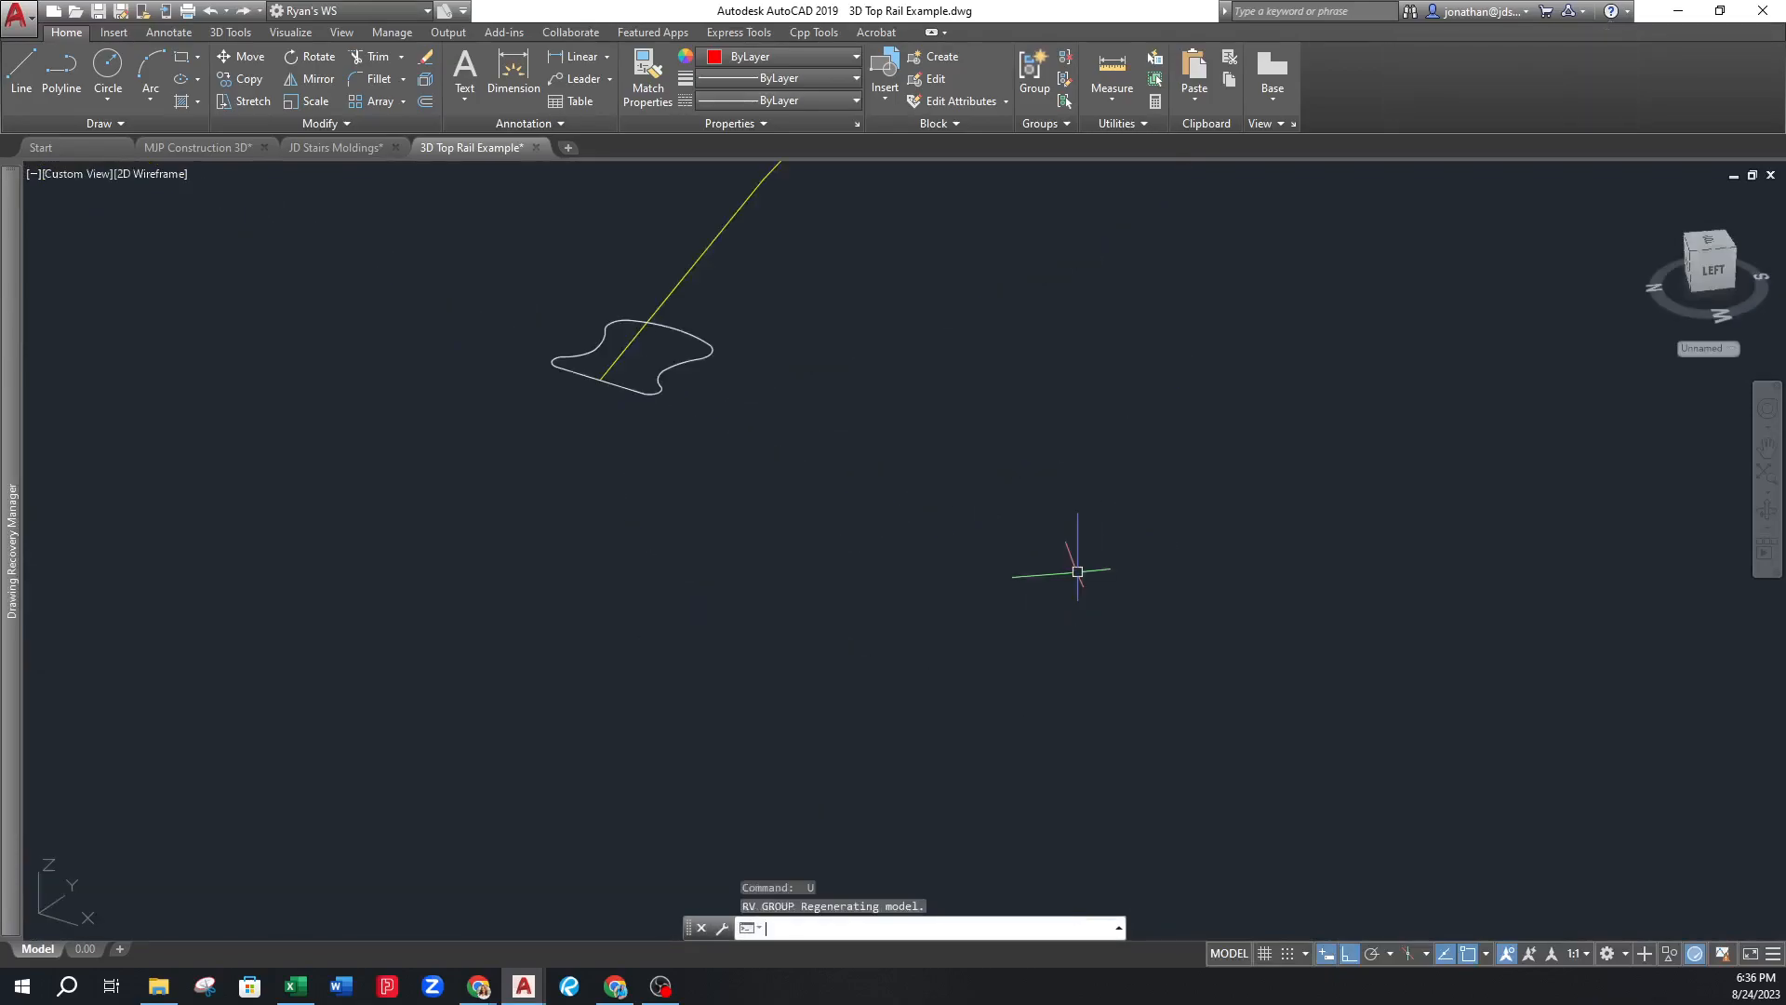
Delete the flat-lying 9200 Rail profile at the start of the raised helix
left_click(666, 392)
key("Delete")
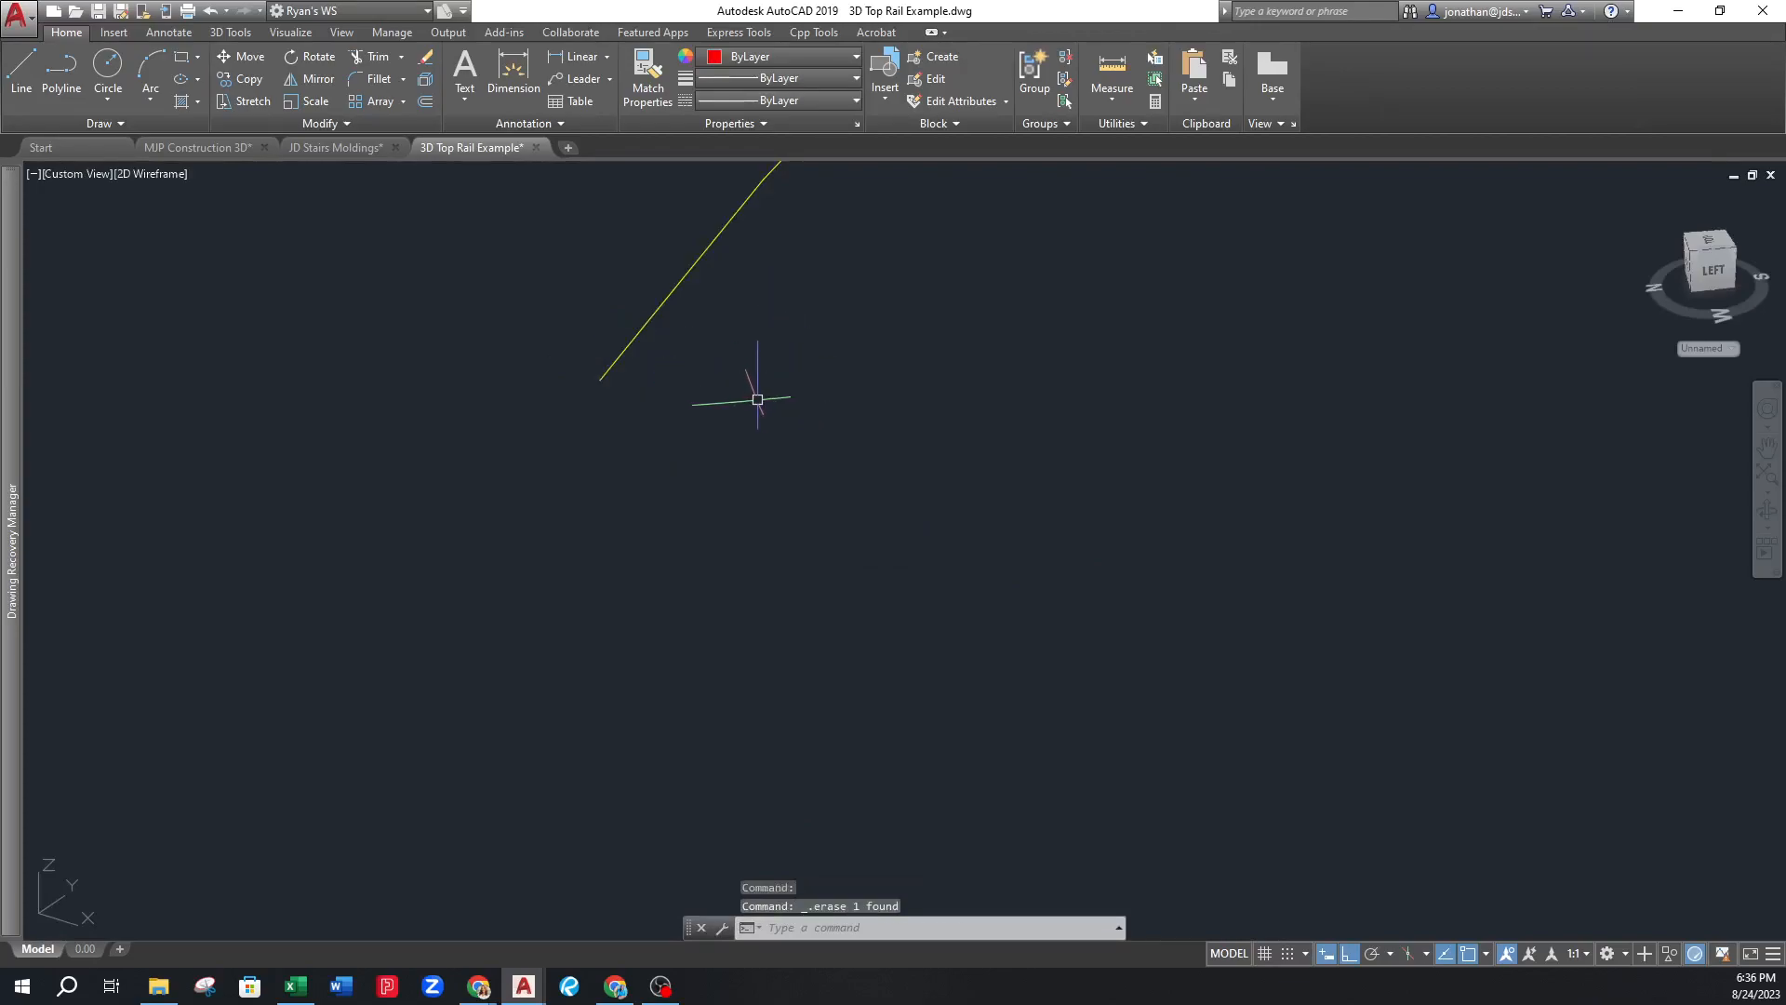
scroll(678, 375, "down", 4)
type("rec")
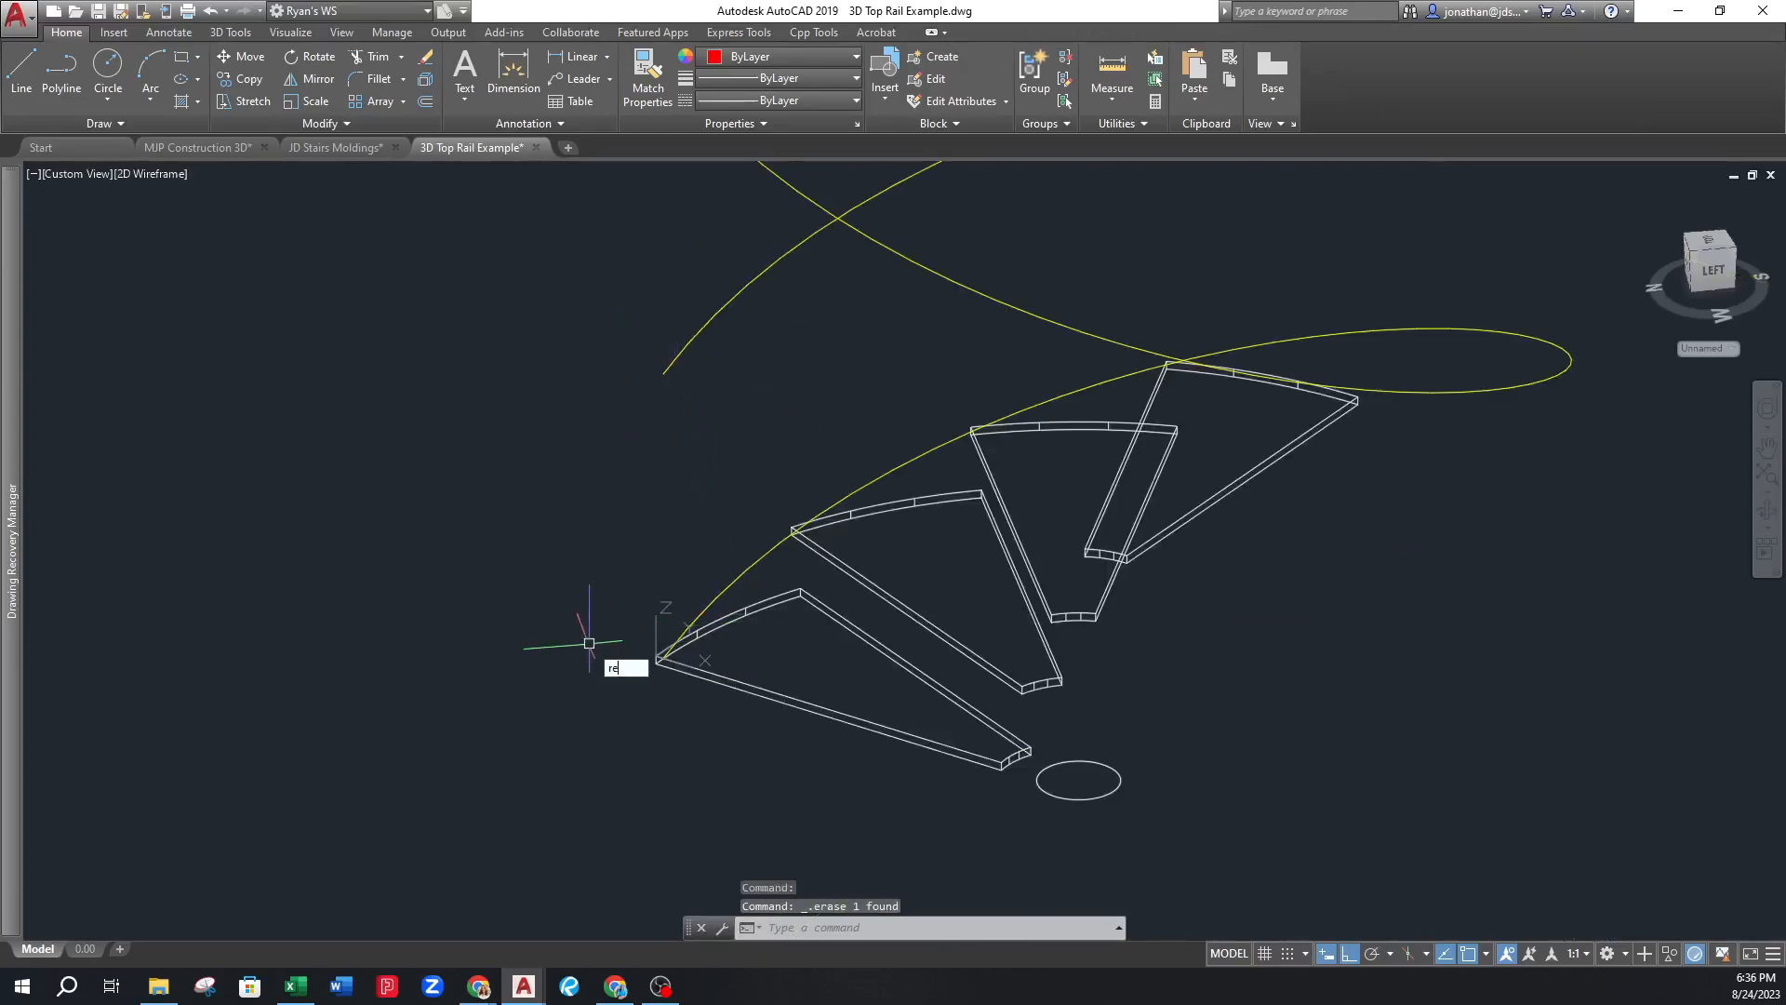
key("Return")
scroll(686, 628, "up", 5)
left_click(660, 693)
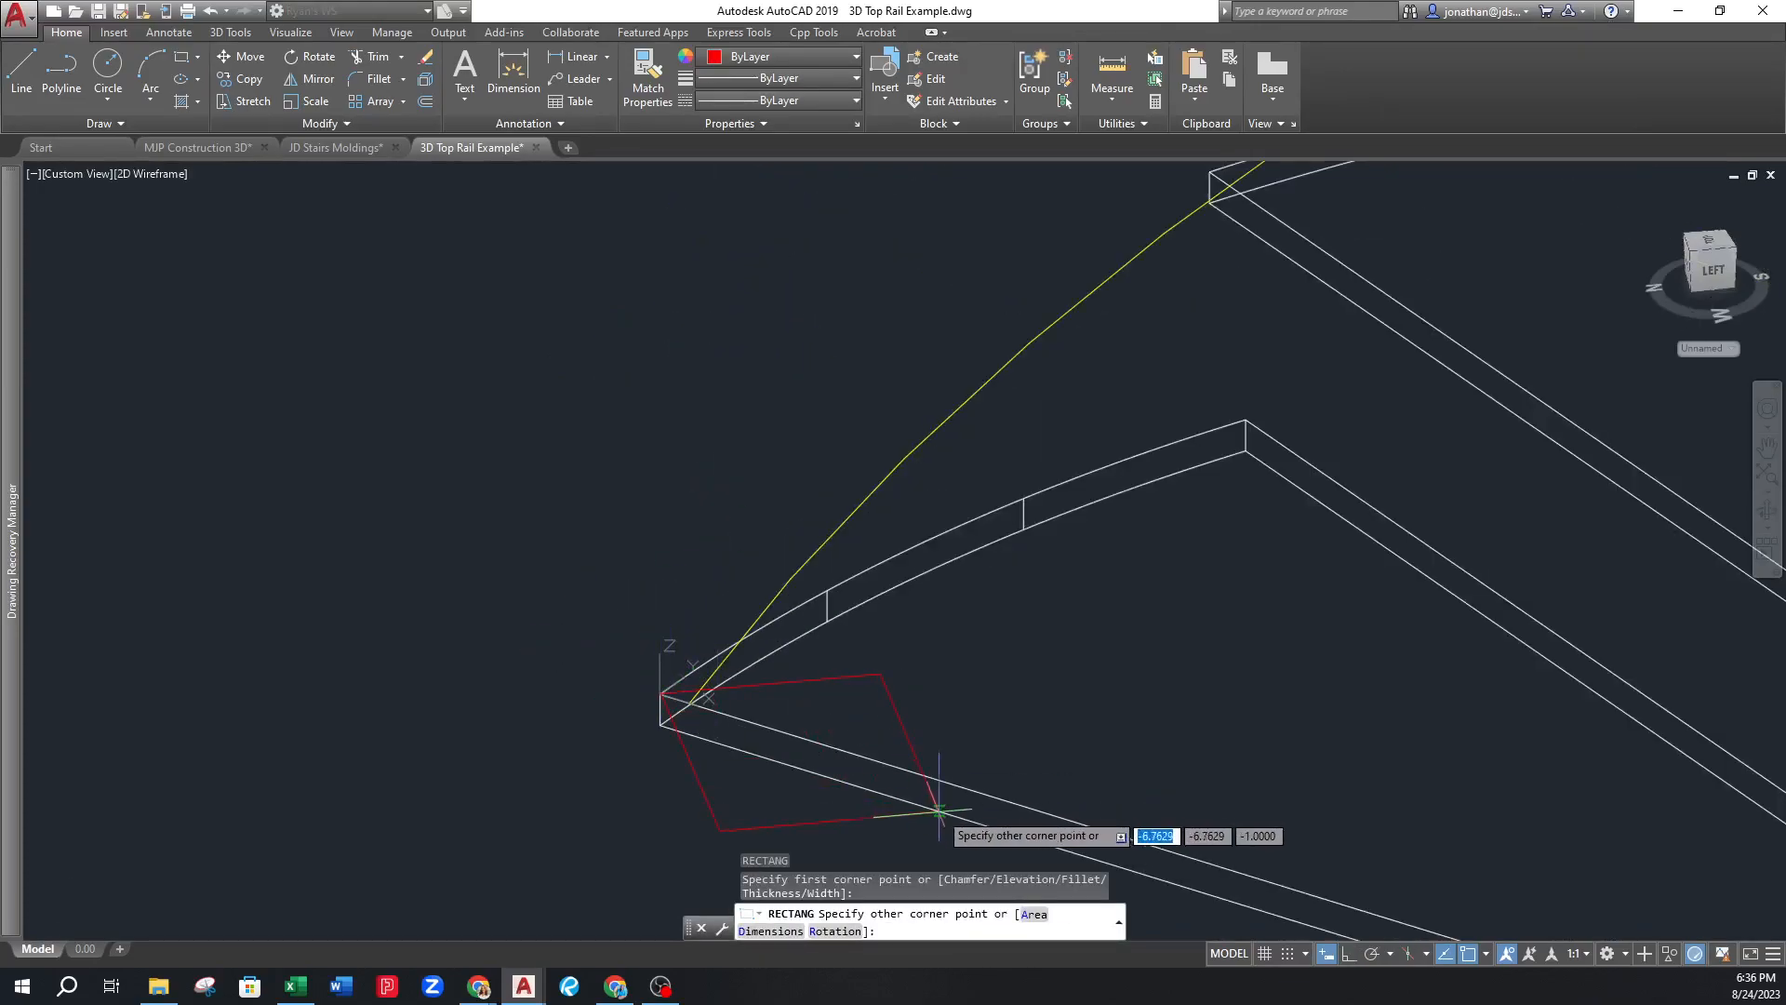
key("Escape")
Define the UCS by three points at the lowest tread's outer upper corner and check its plane with a trial rectangle
type("ucs")
key("Return")
left_click(659, 694)
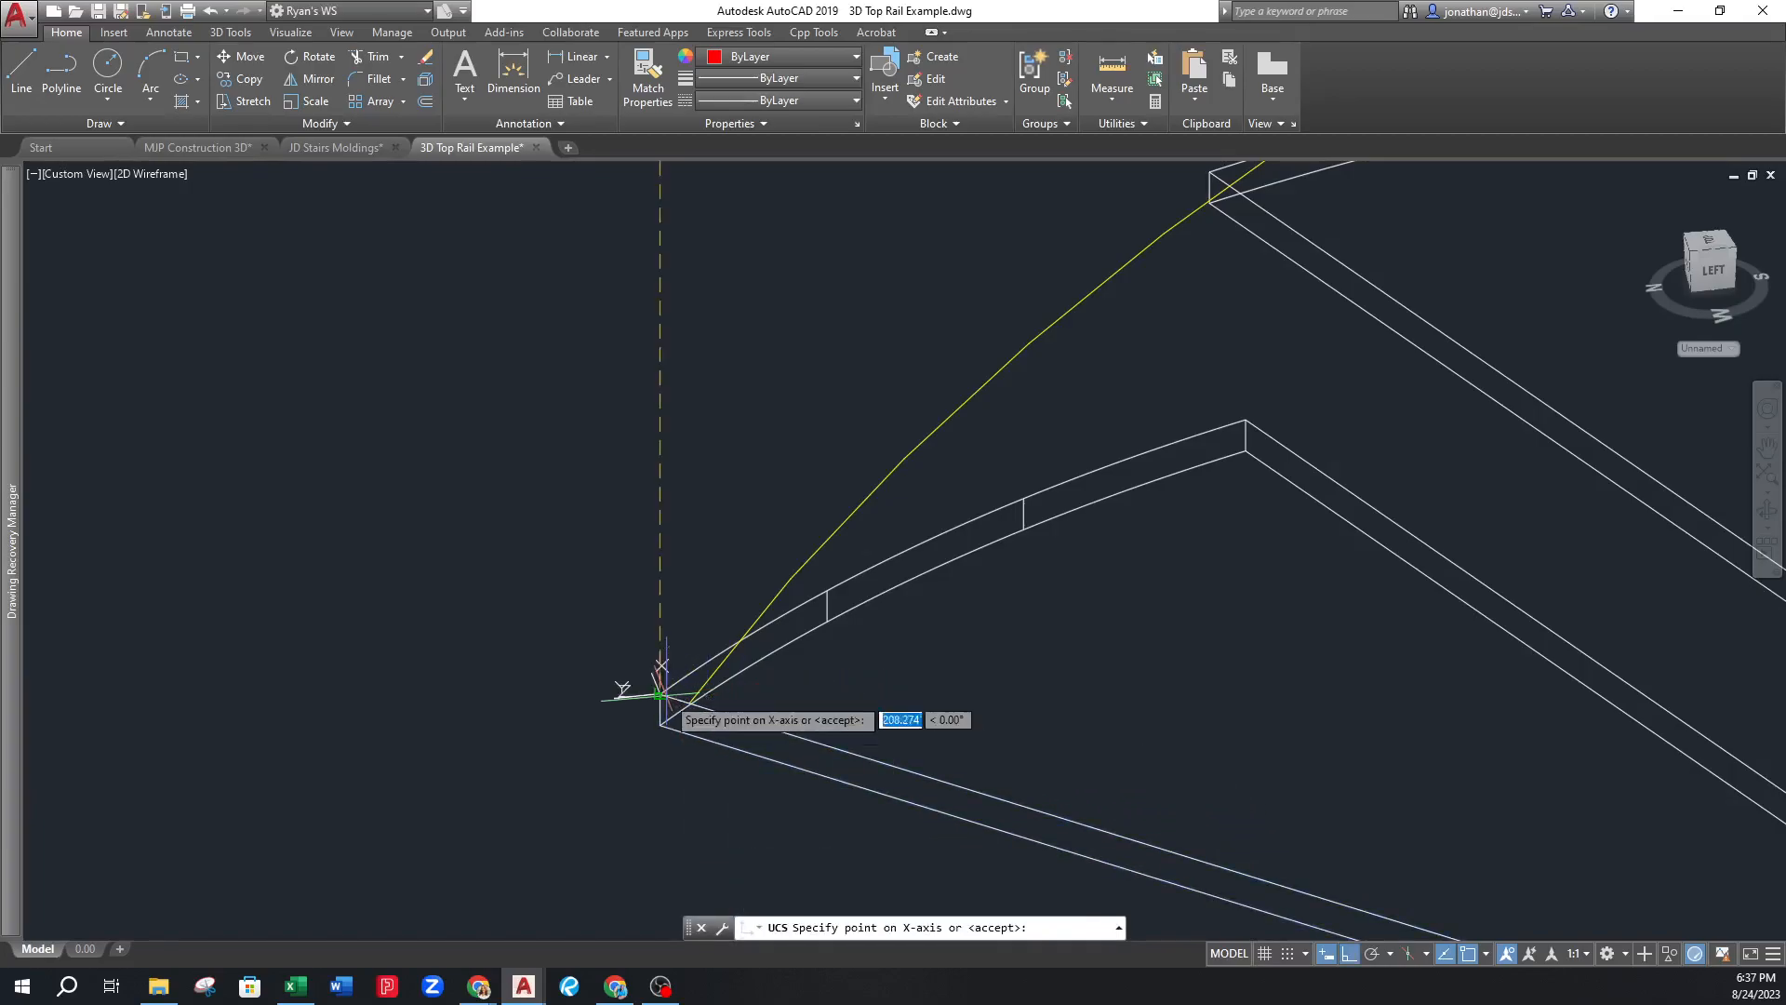
left_click(817, 742)
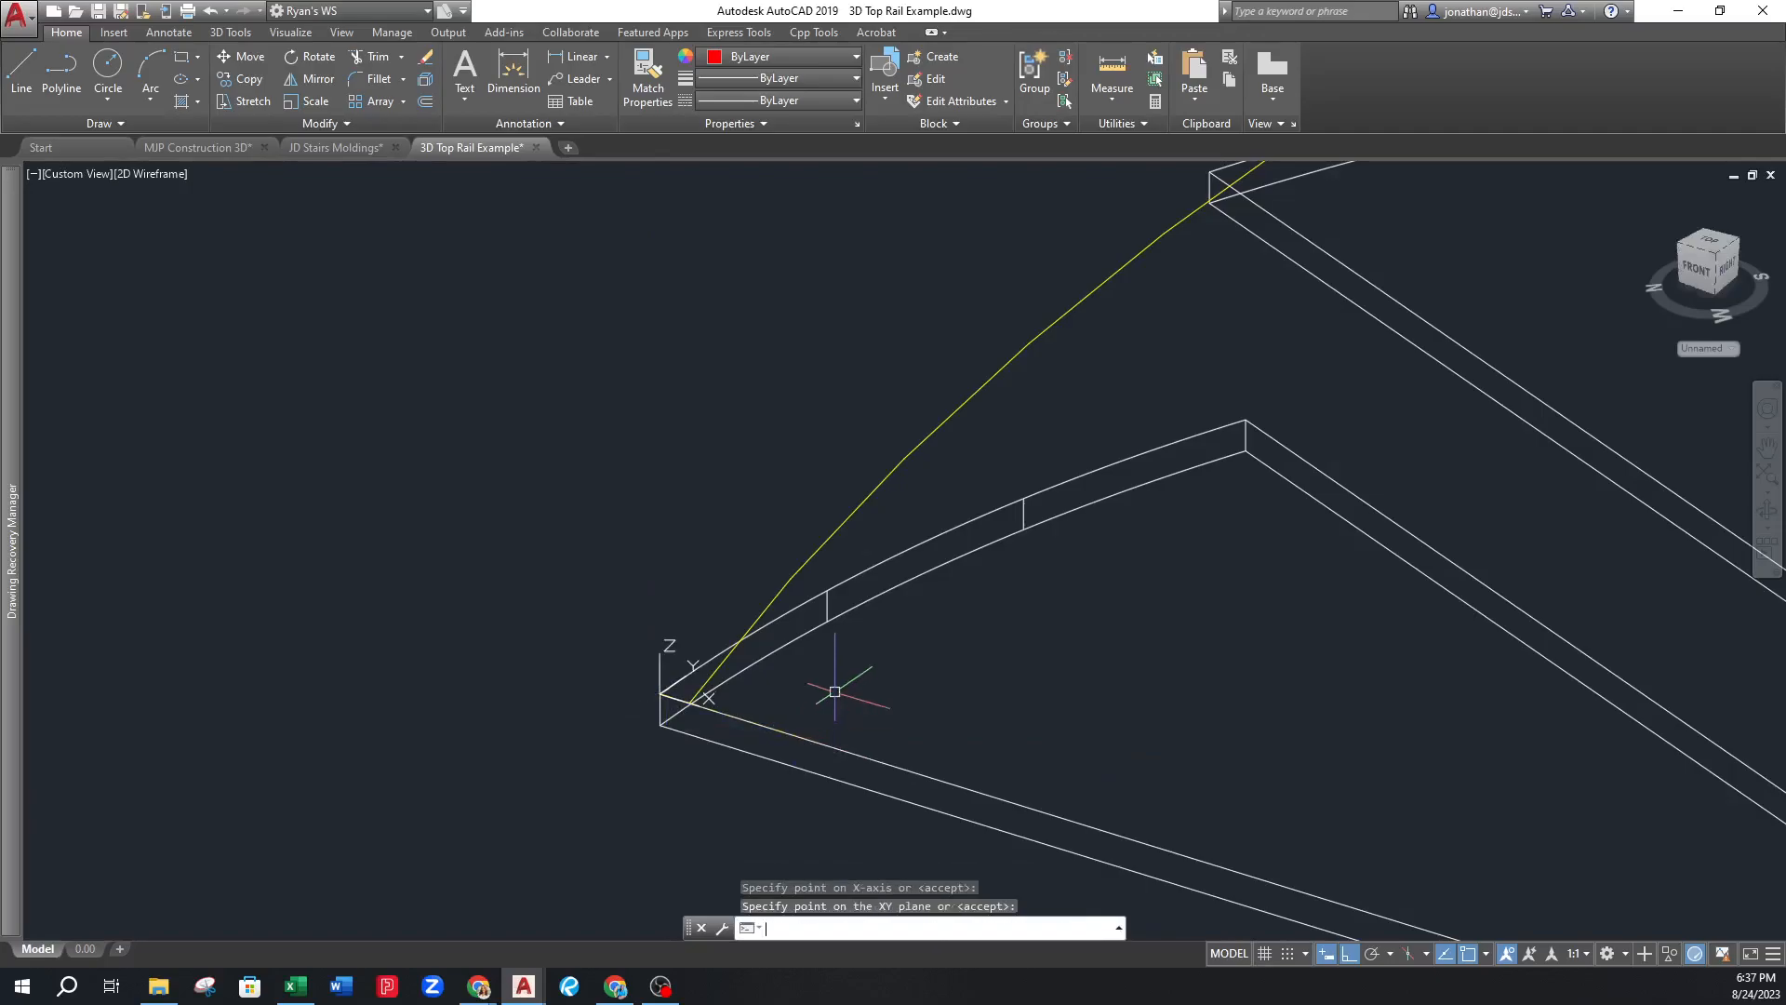
left_click(726, 671)
type("rec")
key("Return")
left_click(581, 521)
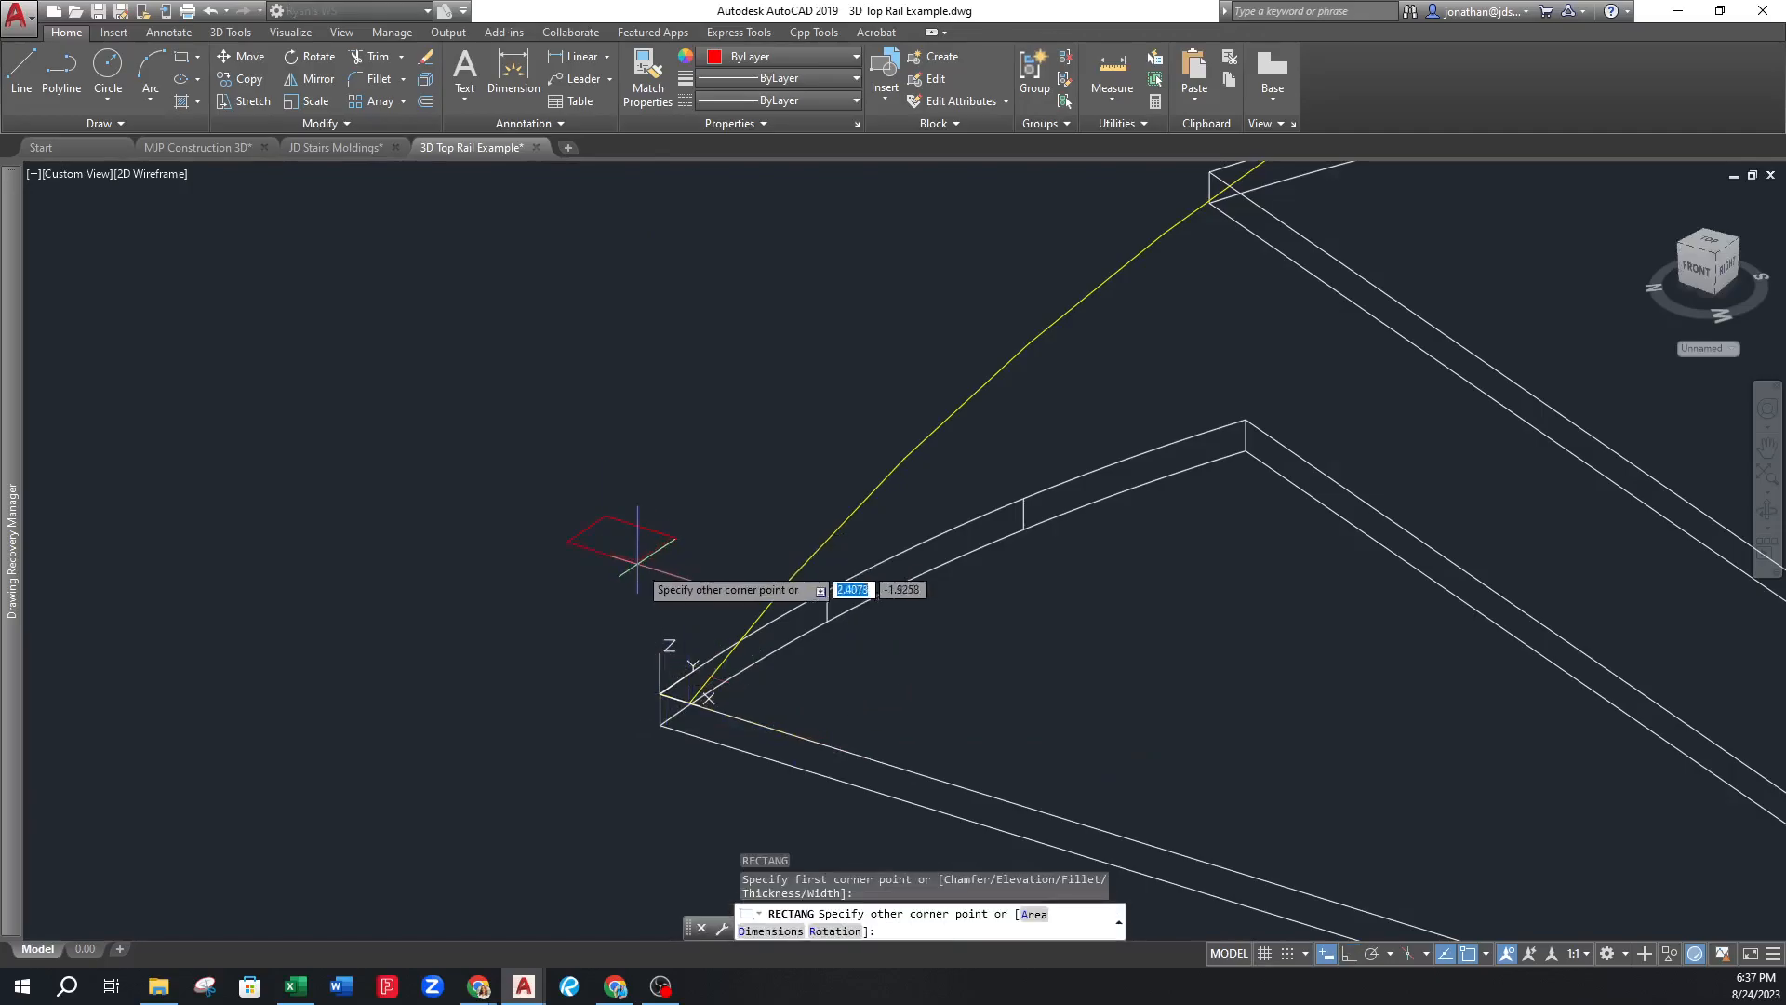
key("Escape")
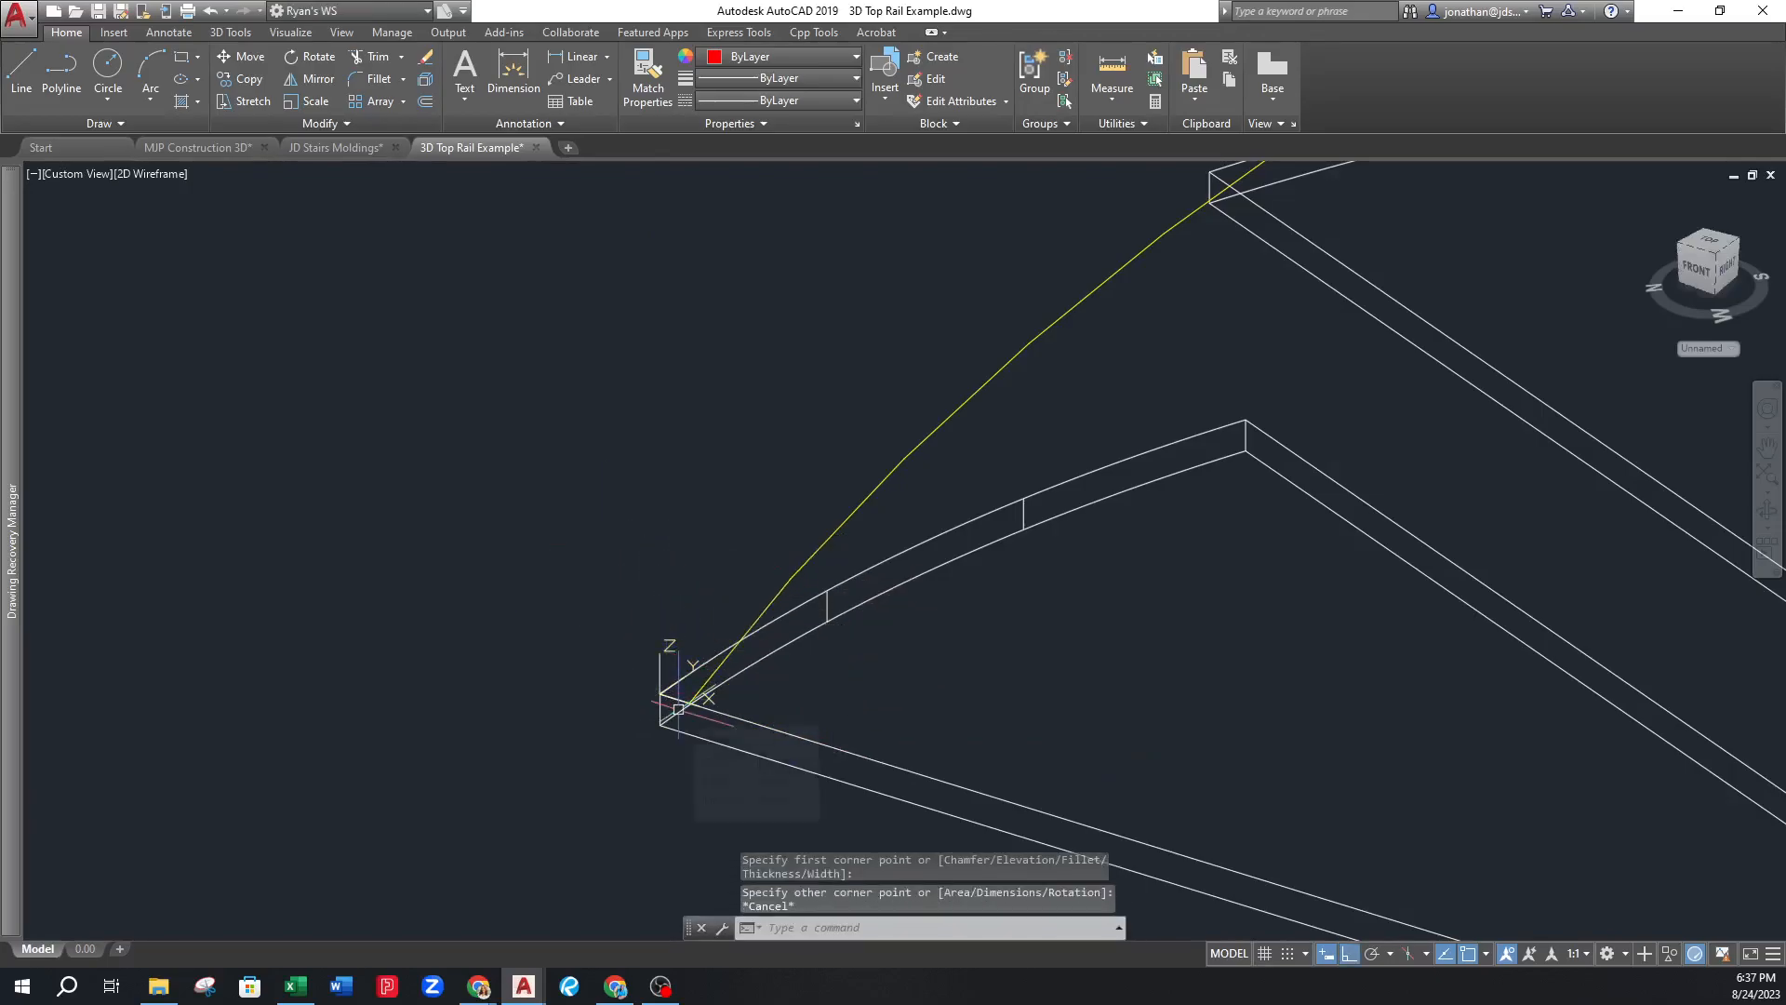
Align the UCS to the lowest tread object and check its plane with a trial rectangle
type("uo")
key("Return")
left_click(791, 735)
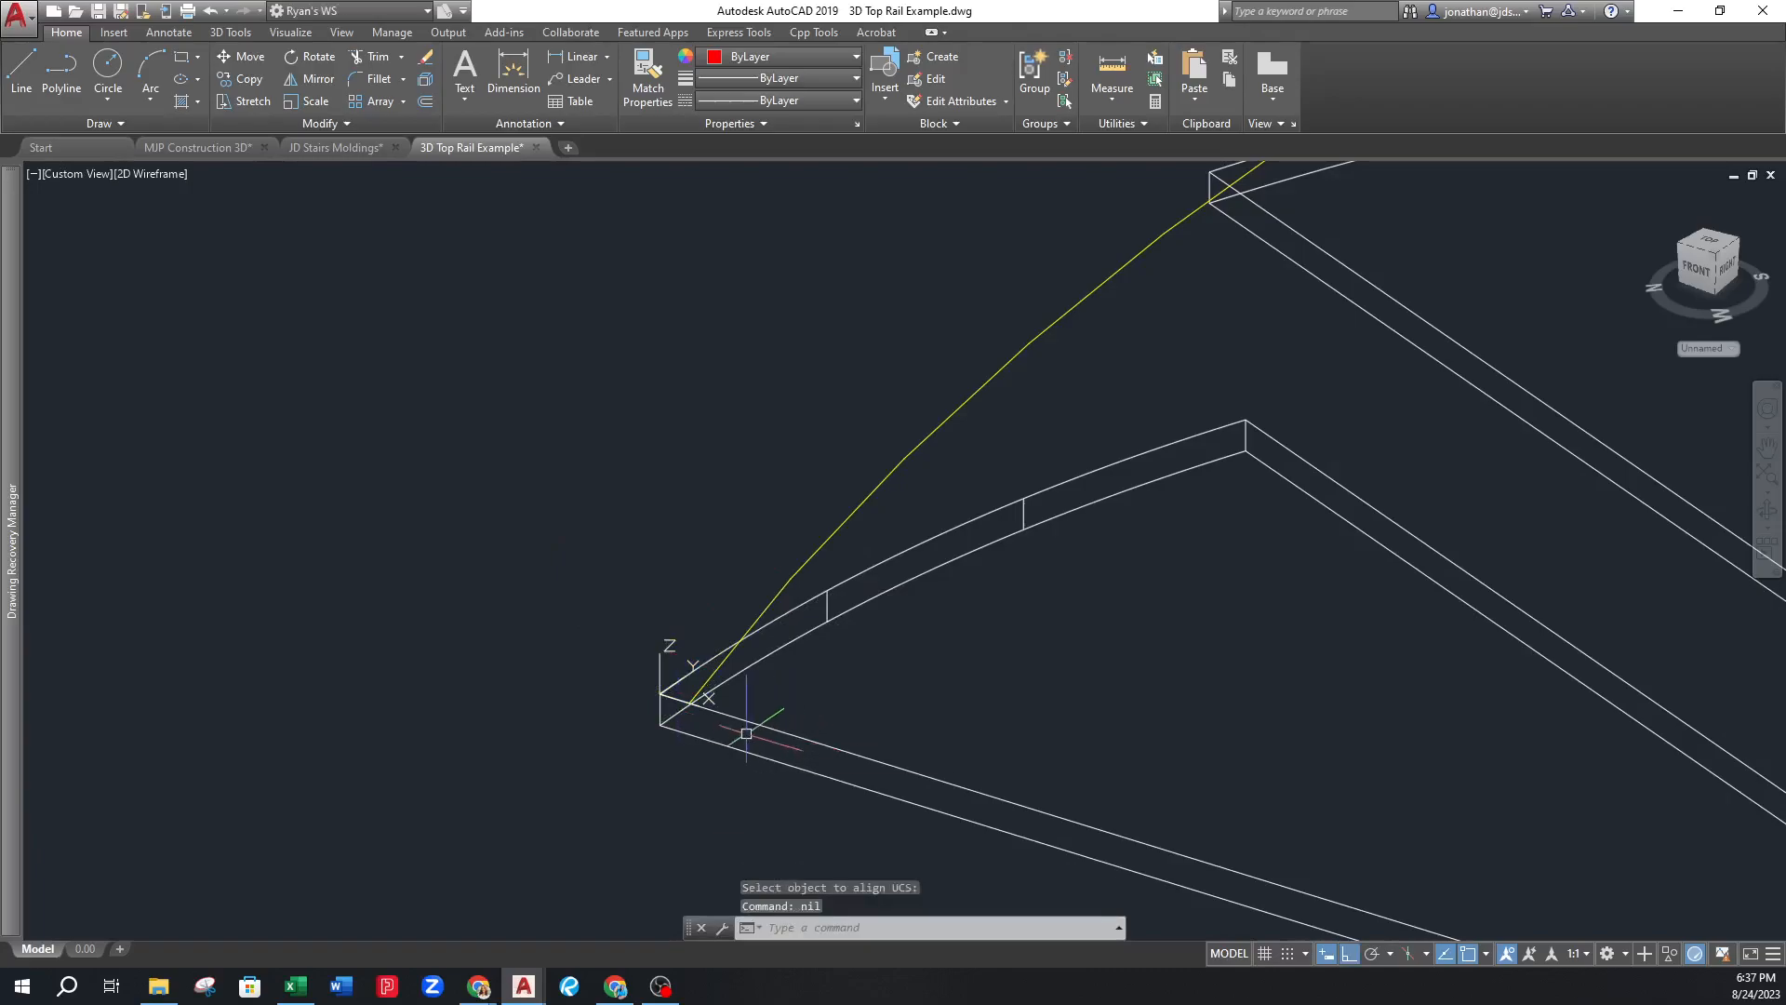
scroll(674, 730, "up", 2)
type("rec")
key("Return")
left_click(695, 690)
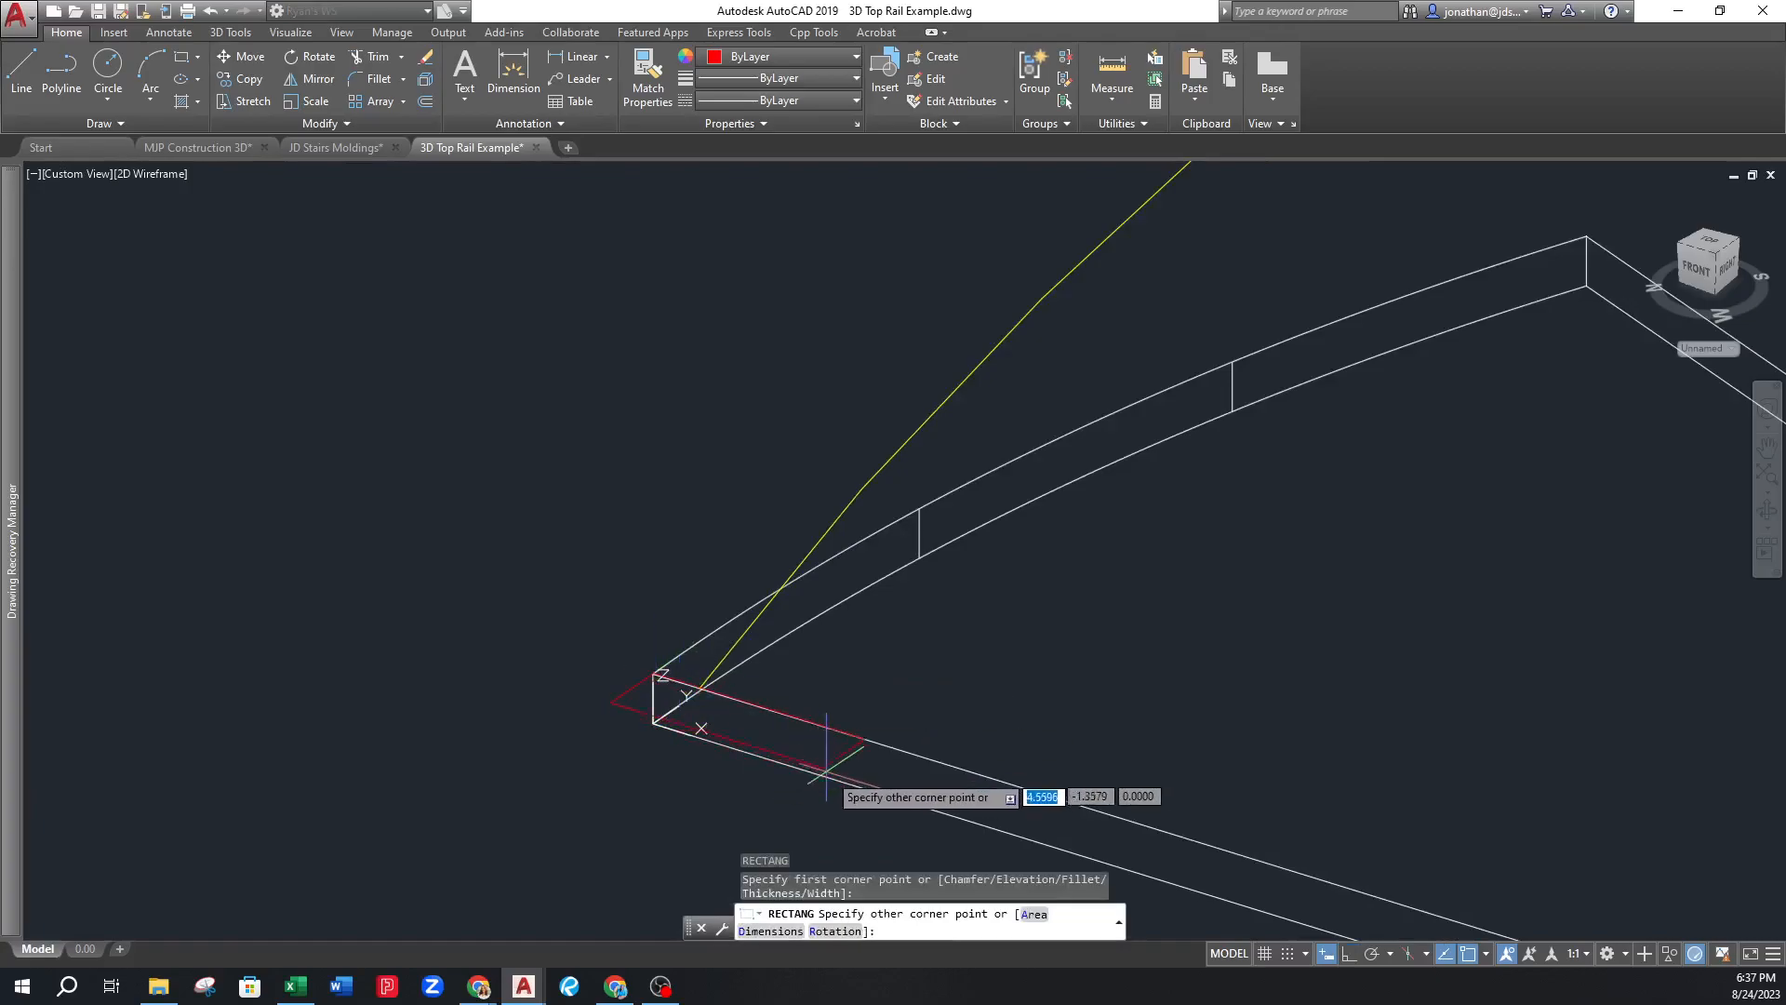
key("Escape")
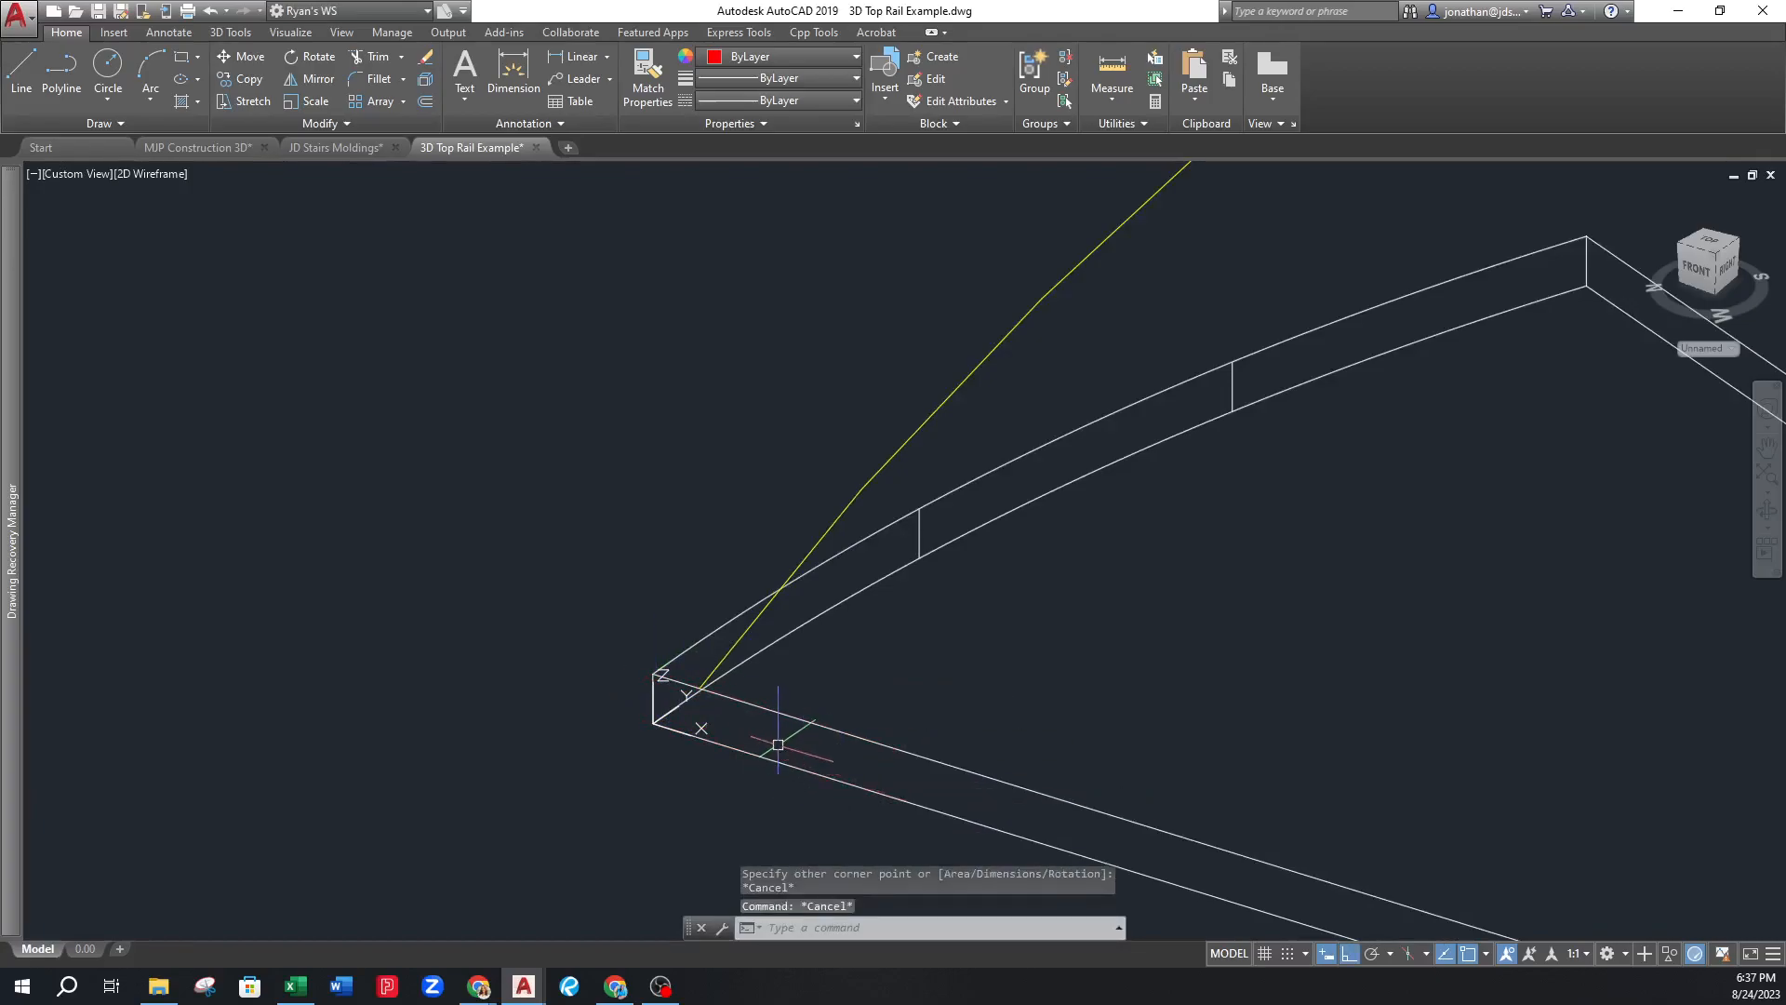
key("Escape")
Define the UCS at the lowest tread's outer upper corner with X along its front edge and the XY plane on its vertical front face
type("ucs")
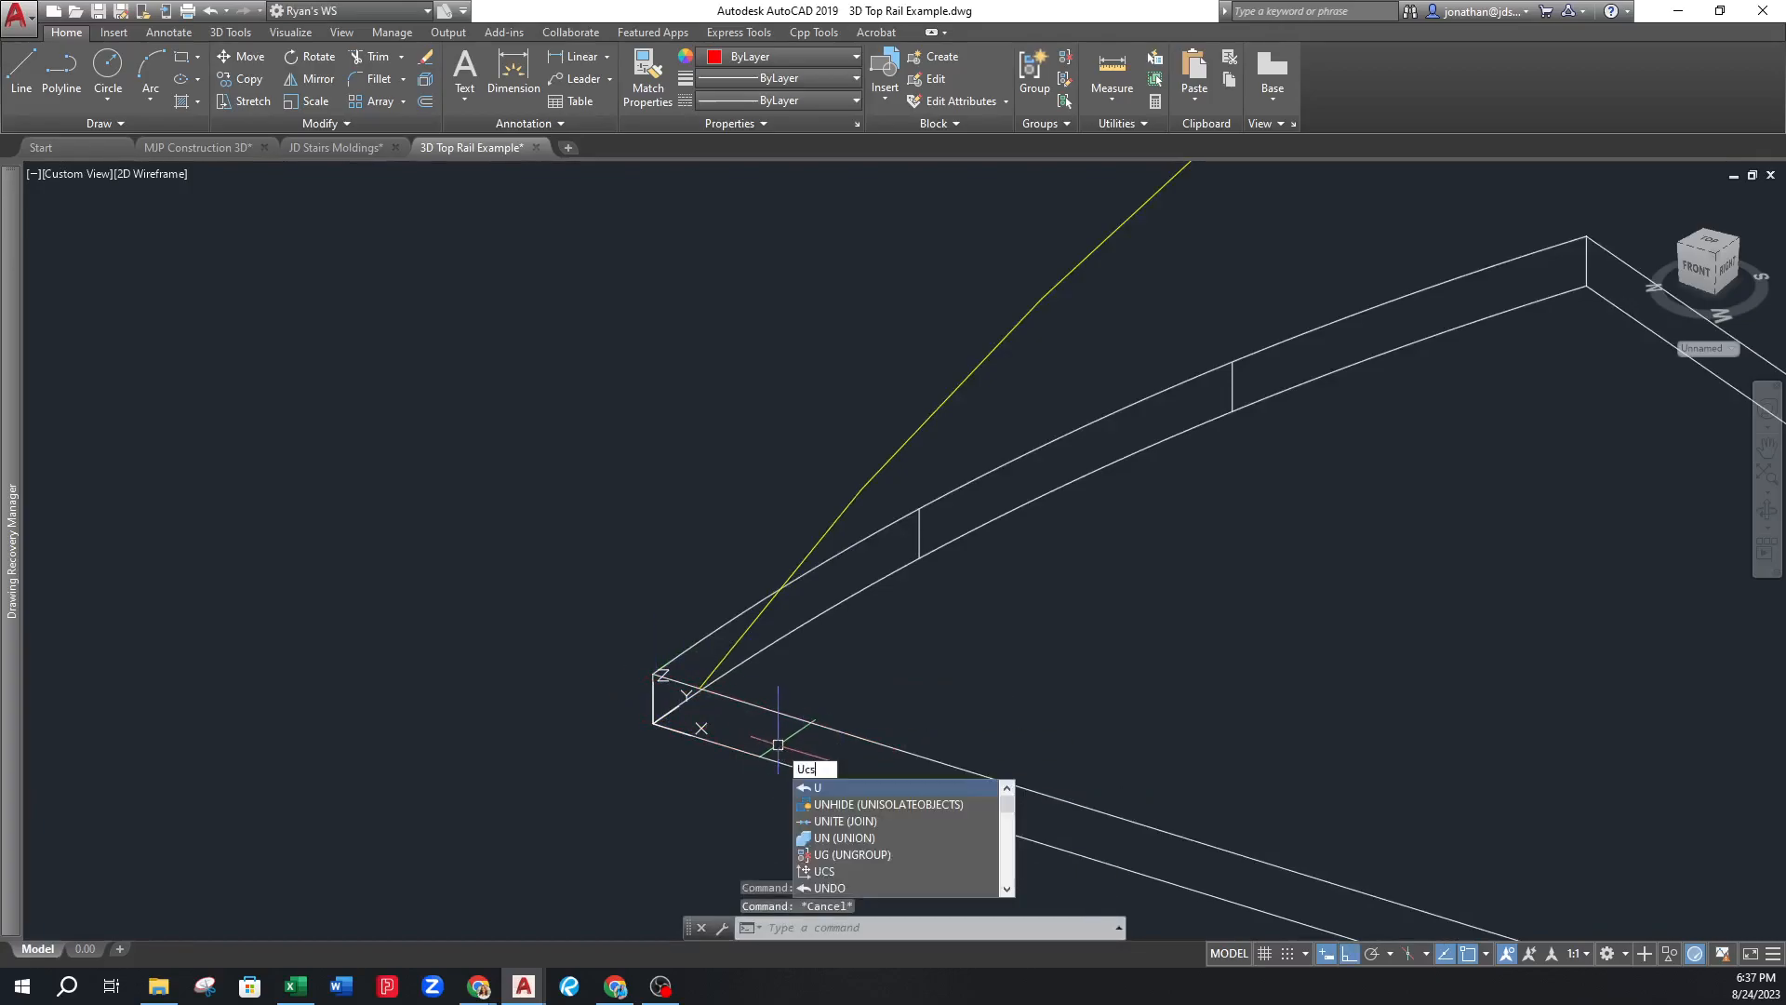
key("Return")
left_click(652, 674)
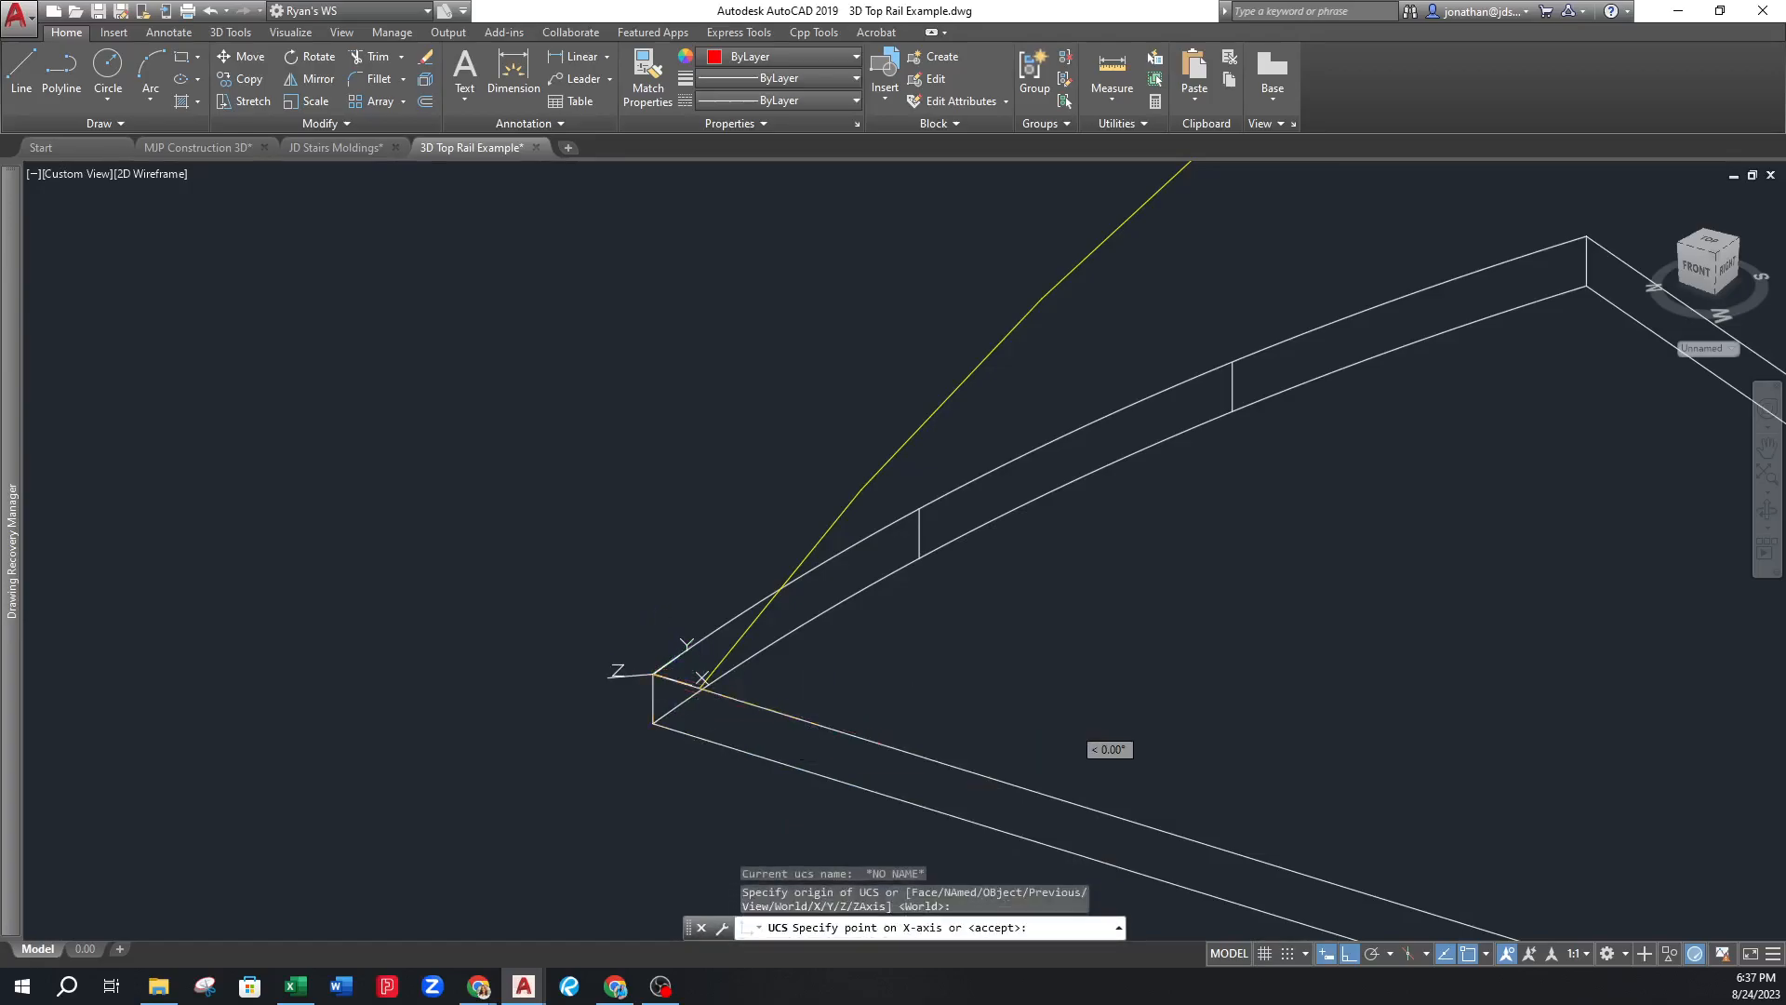
left_click(825, 727)
left_click(741, 788)
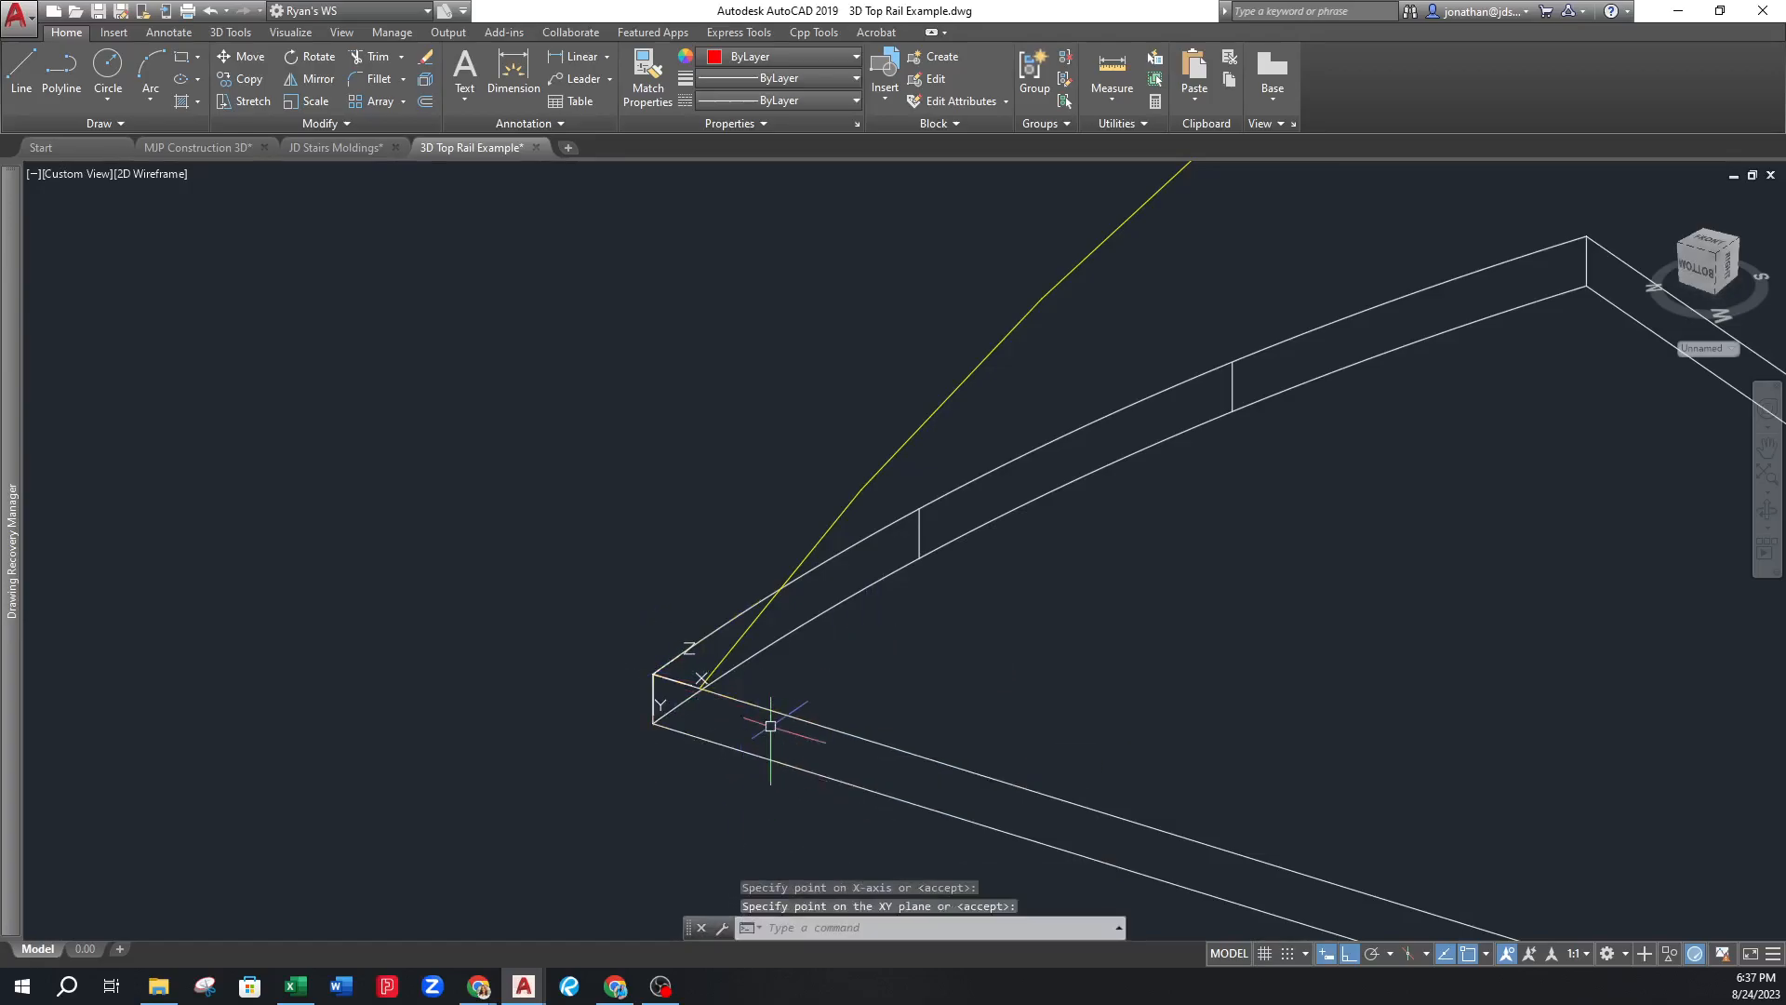
Paste the 9200 Rail profile beside the lowest tread and mirror it across its flat edge, erasing the source object
key("ctrl+v")
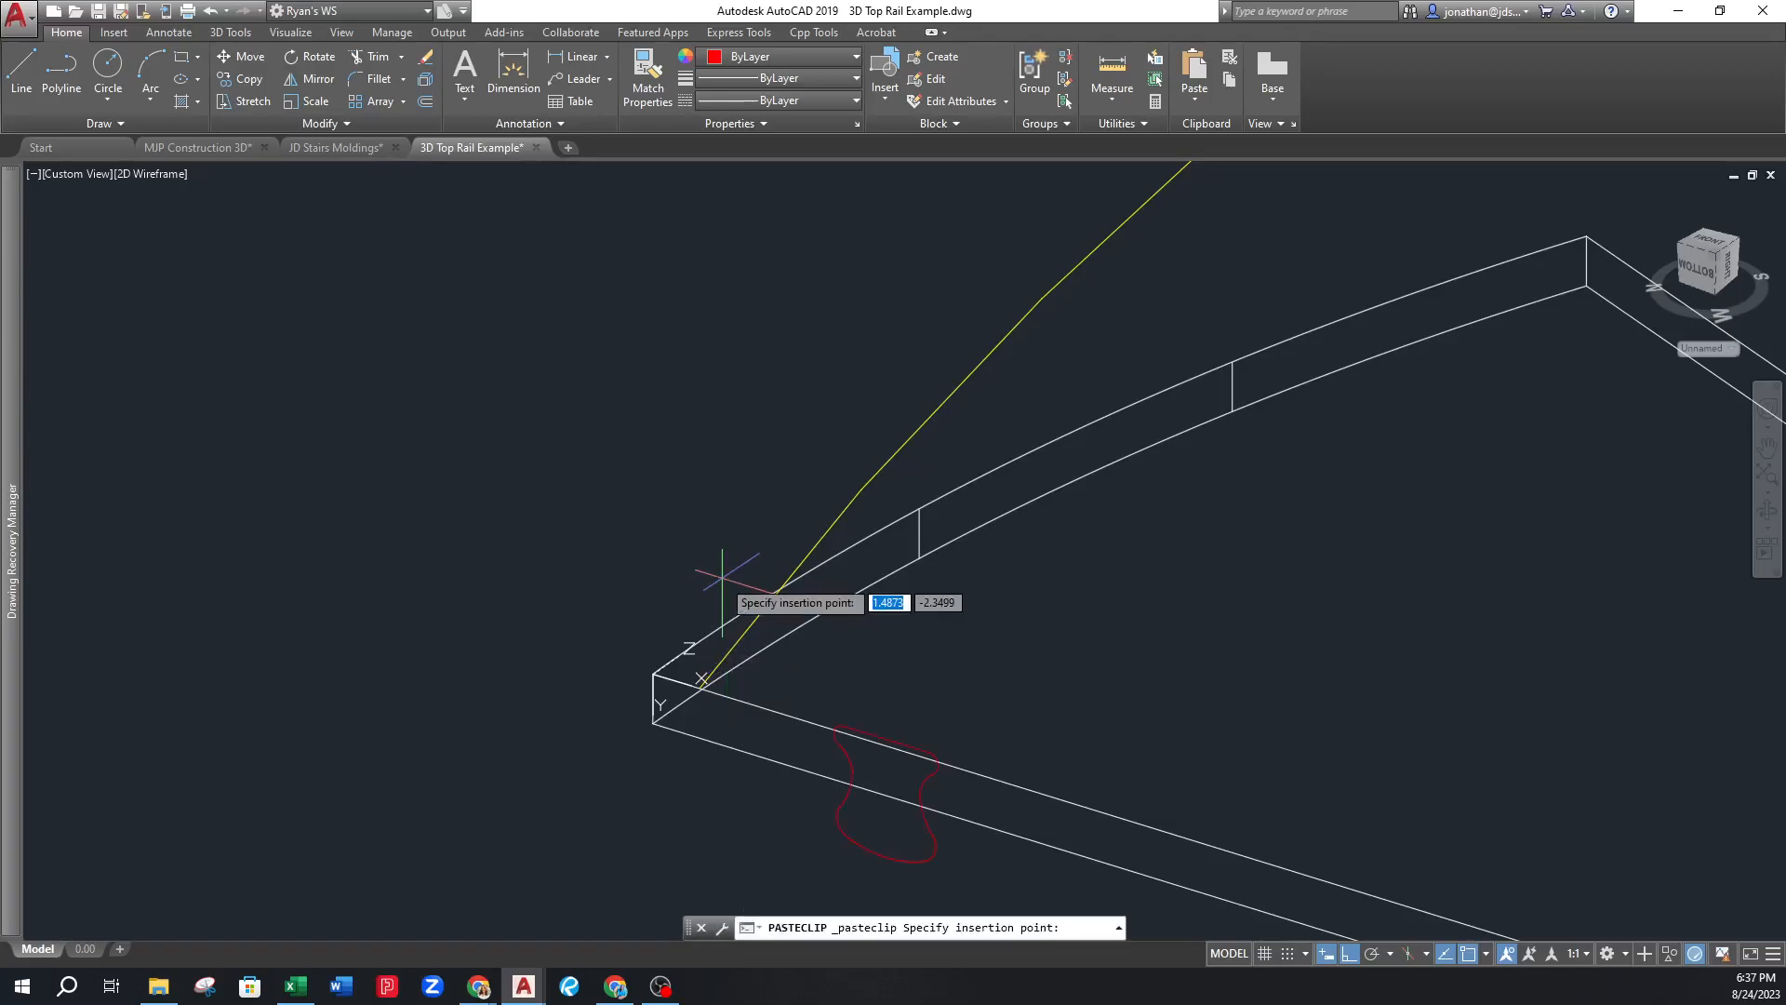
left_click(571, 560)
left_click(571, 562)
left_click(571, 573)
type("mi")
key("Return")
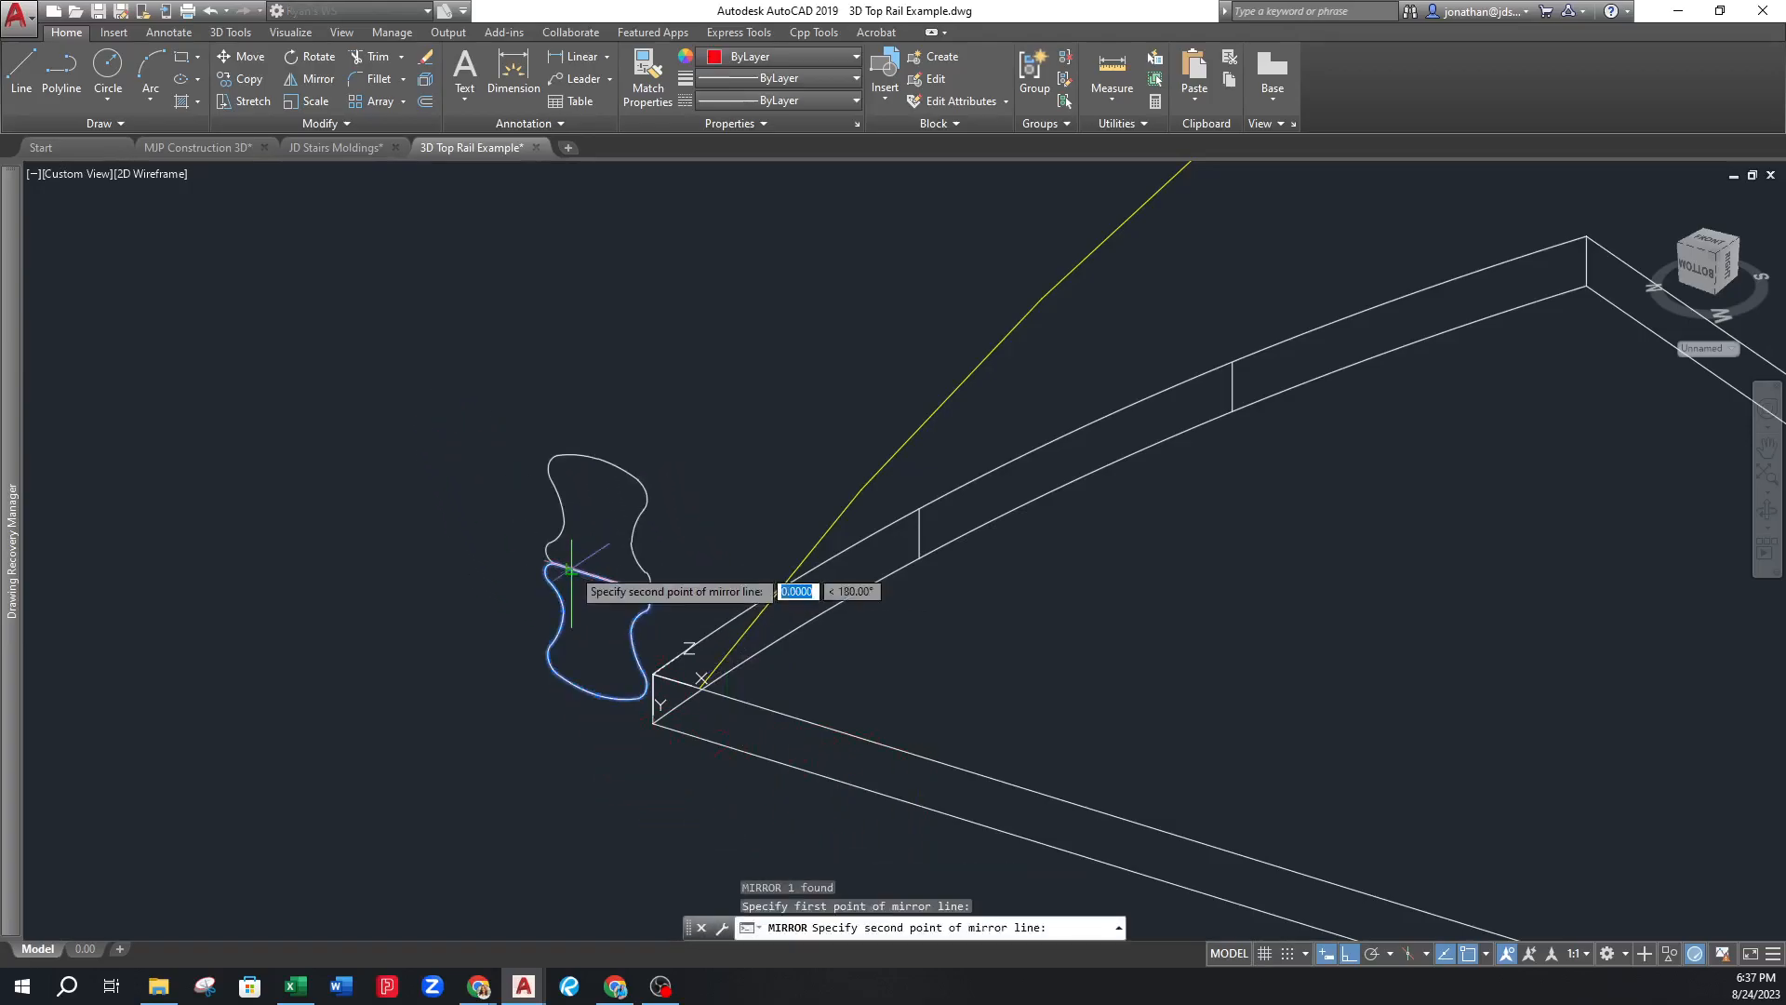
left_click(571, 574)
left_click(612, 589)
type("y")
key("Return")
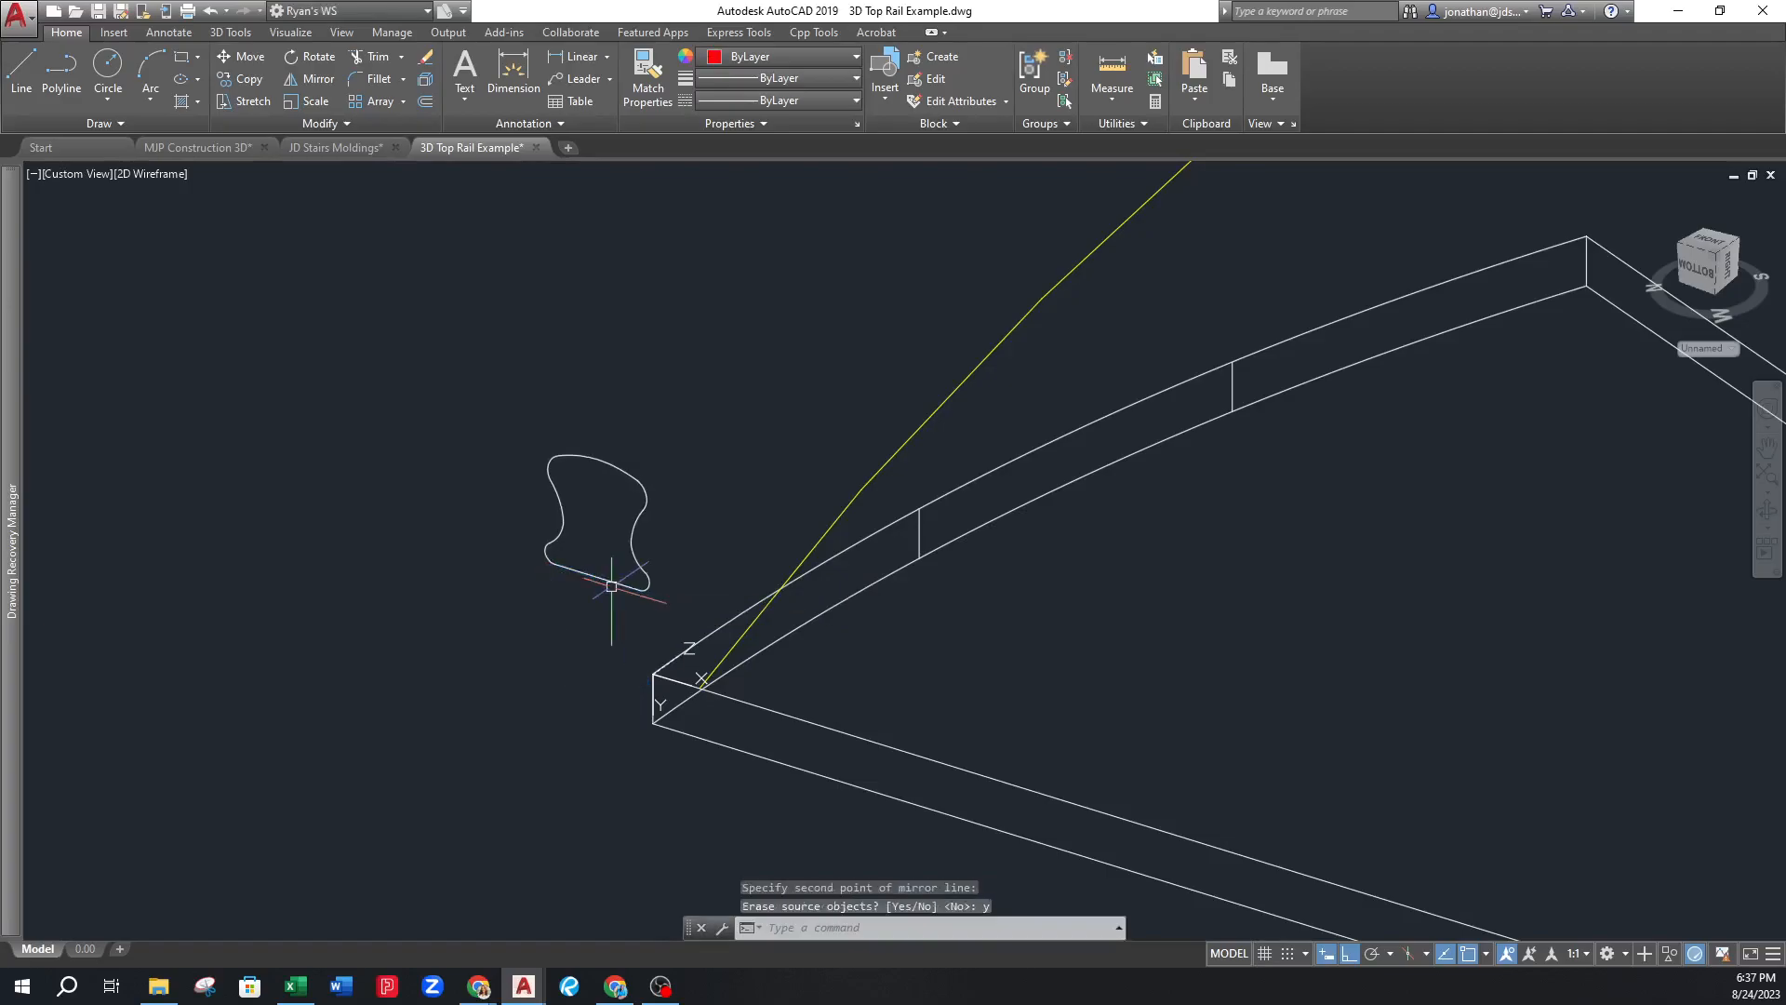
Move the upright 9200 Rail profile by its flat edge onto the lower front edge of the lowest tread
type("m")
key("Return")
left_click(640, 587)
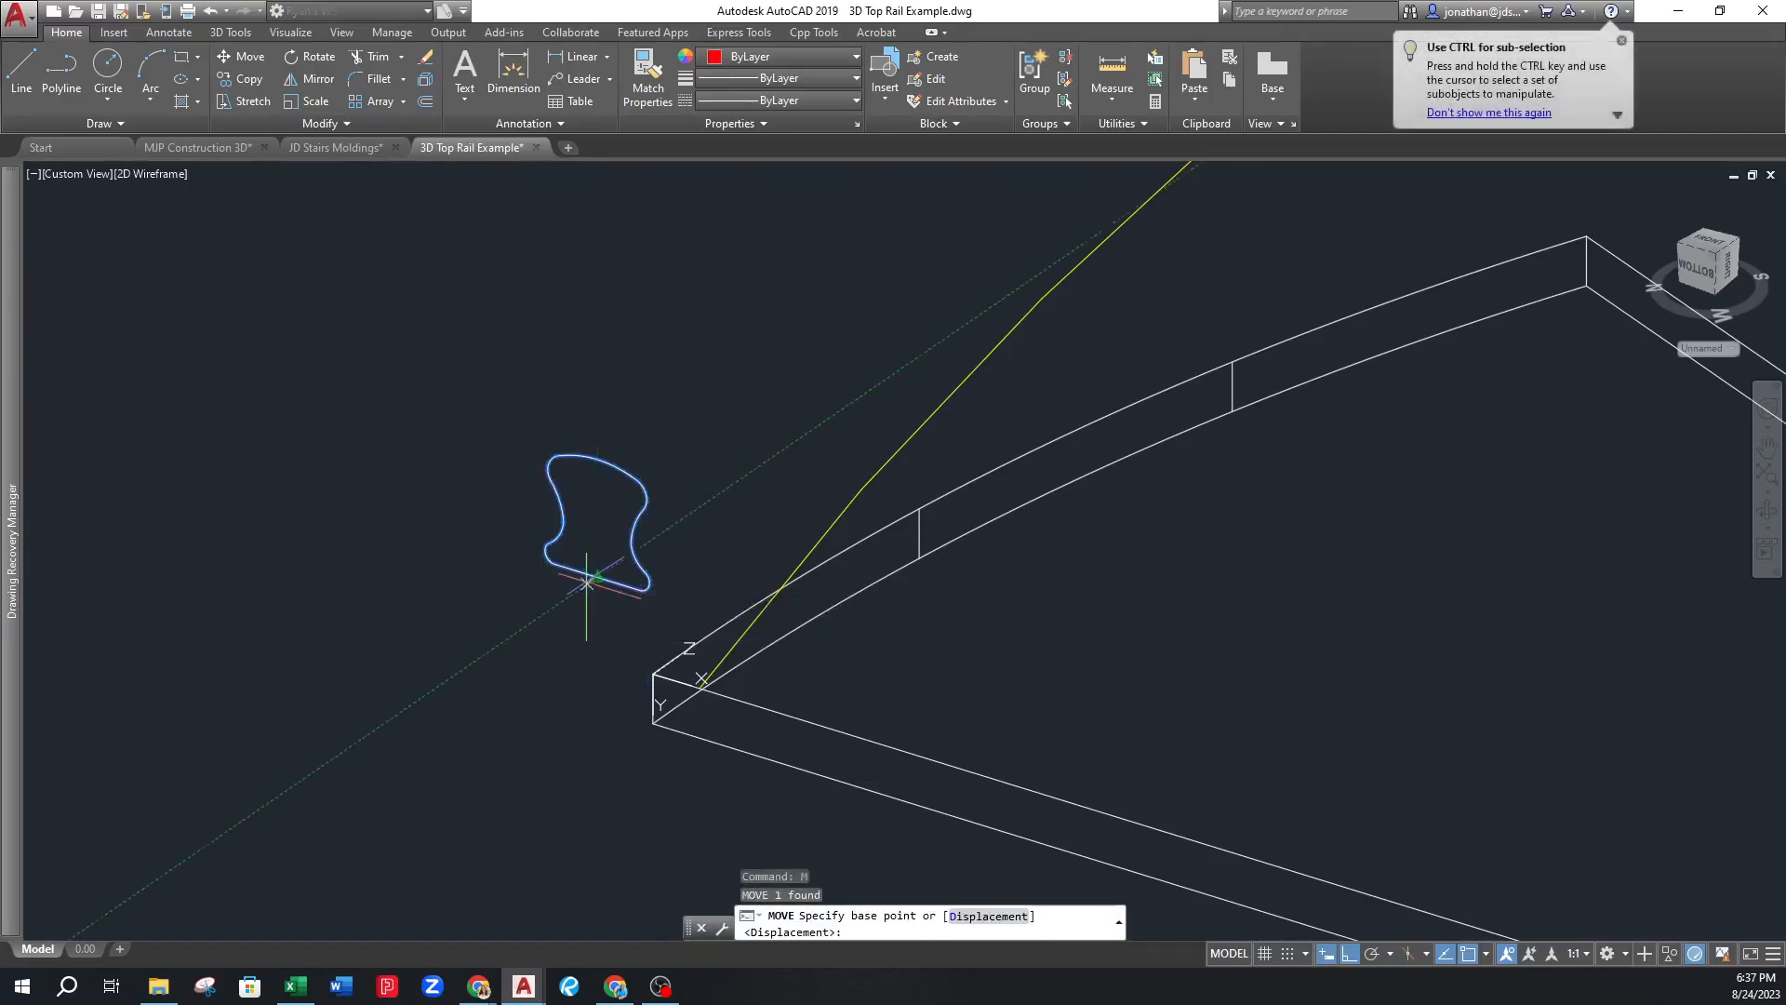
left_click(783, 756)
Move the upright 9200 Rail profile by the midpoint of its bottom edge onto the start point of the raised helix
left_click(767, 648)
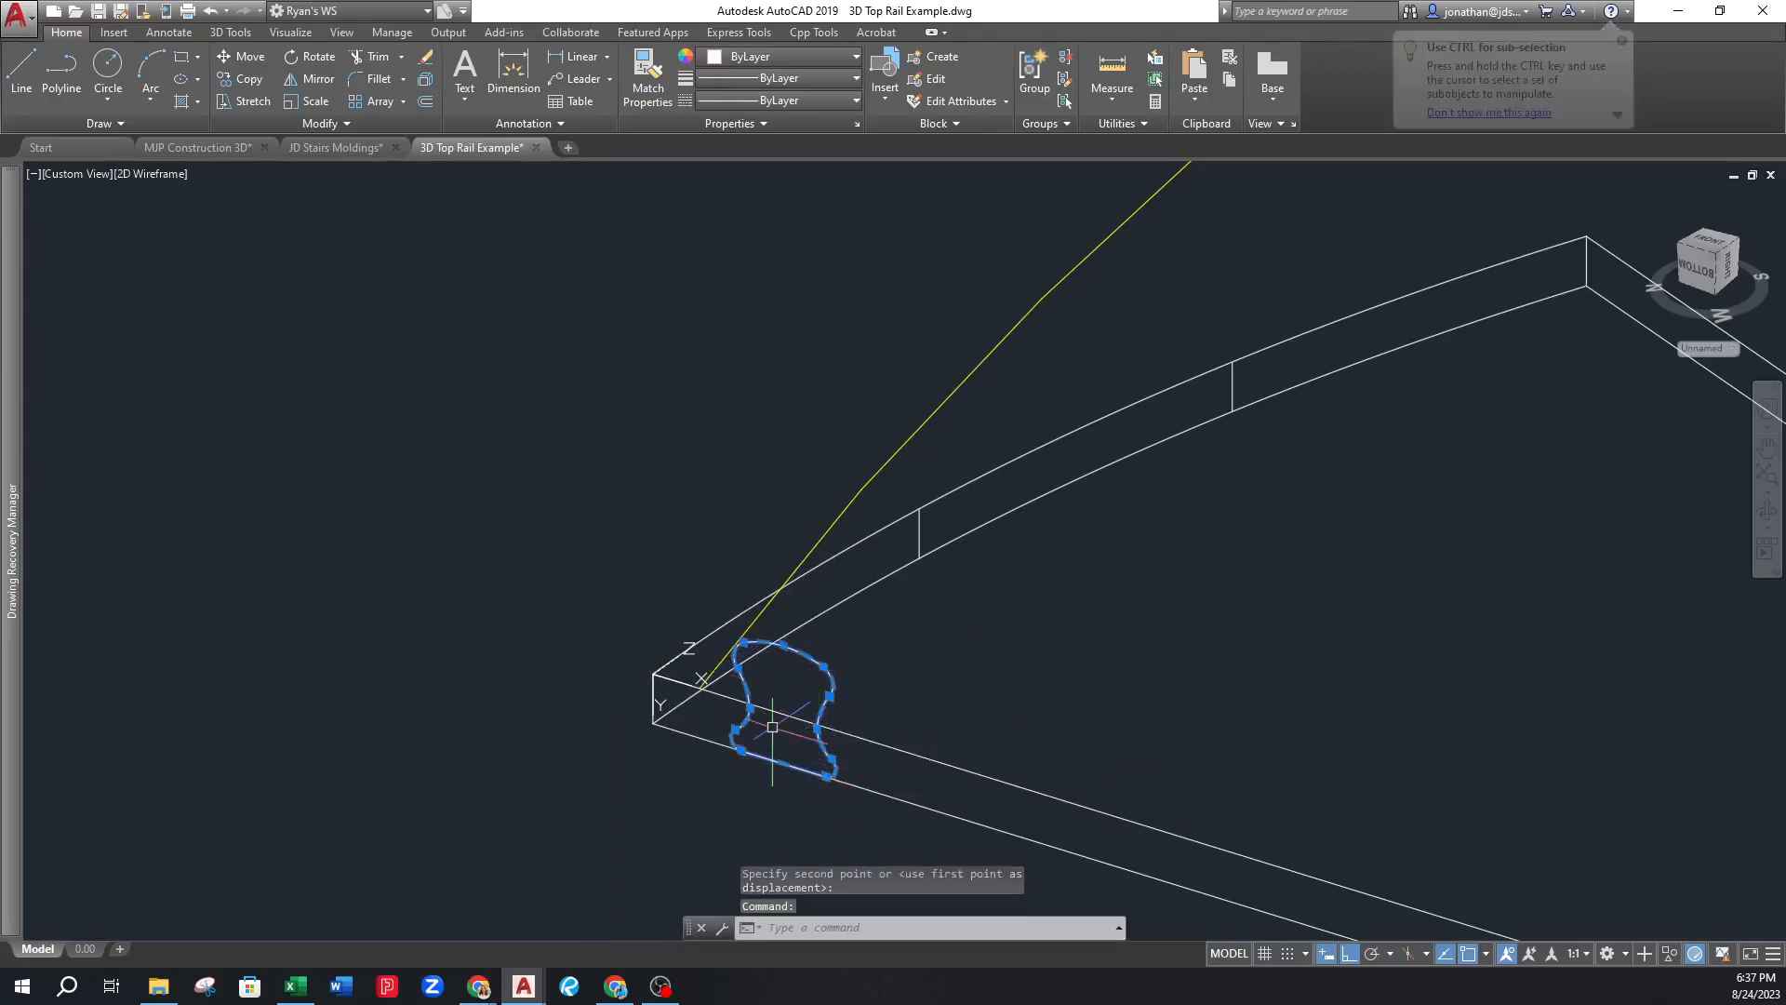
type("m")
key("Return")
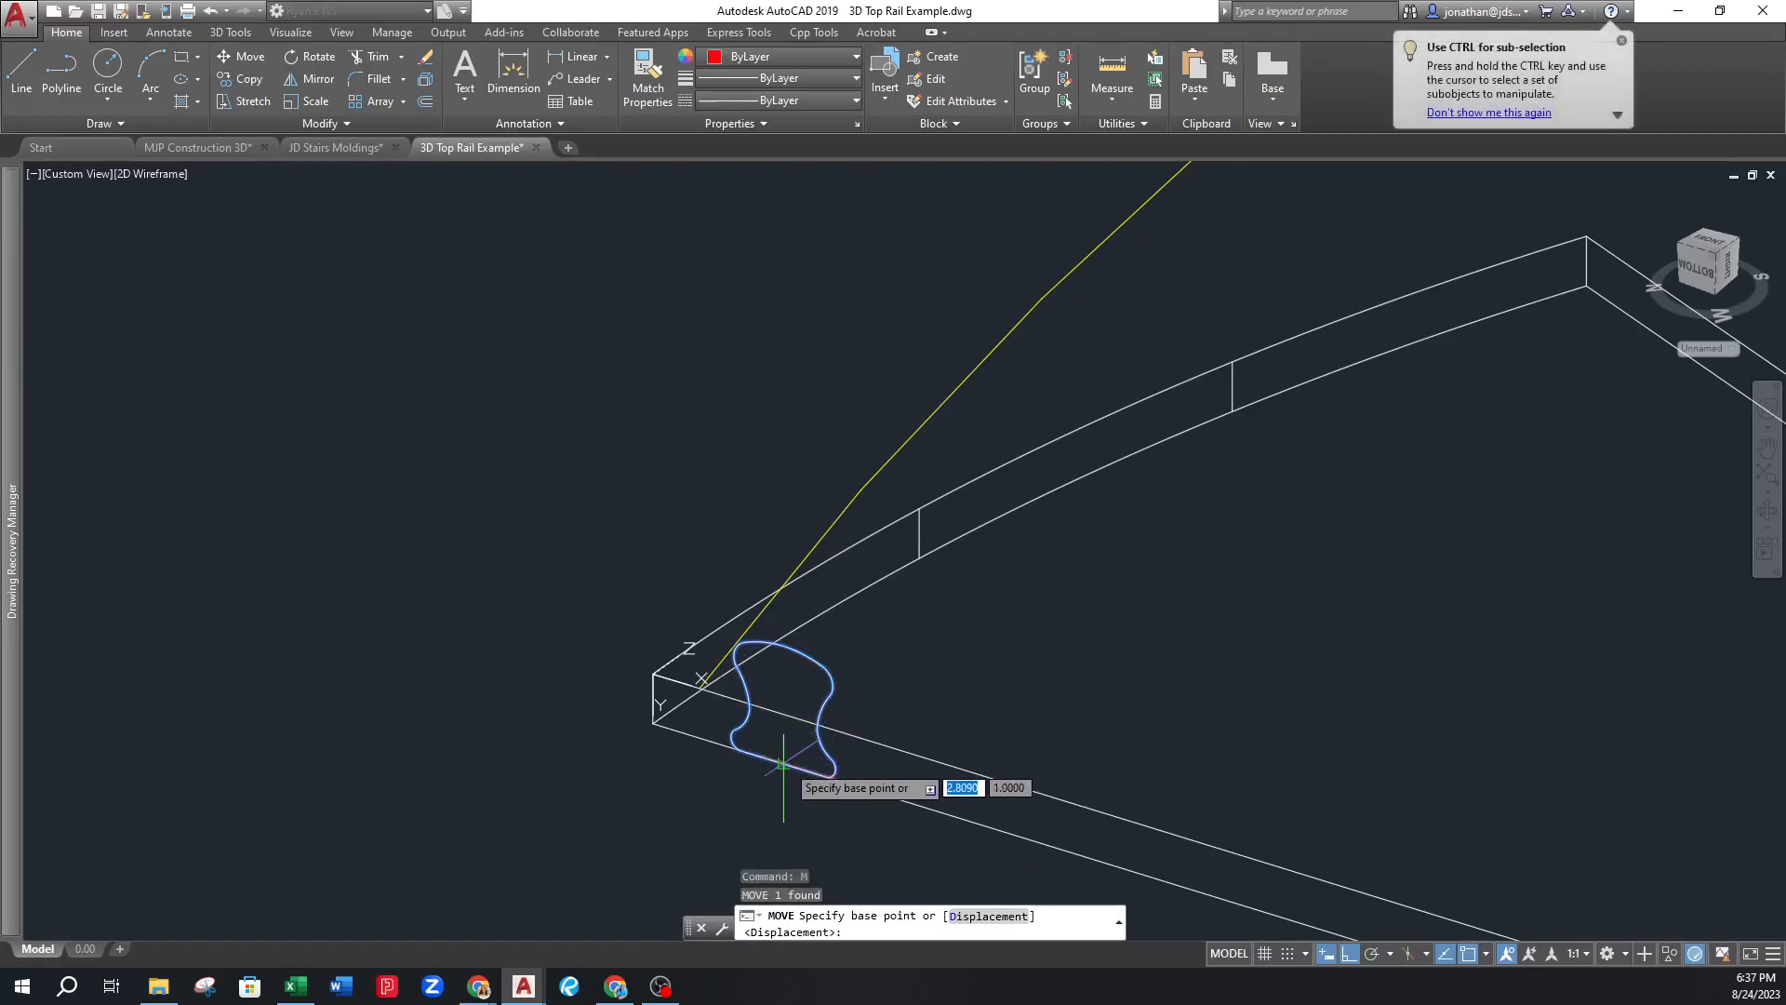
left_click(783, 764)
scroll(781, 758, "down", 3)
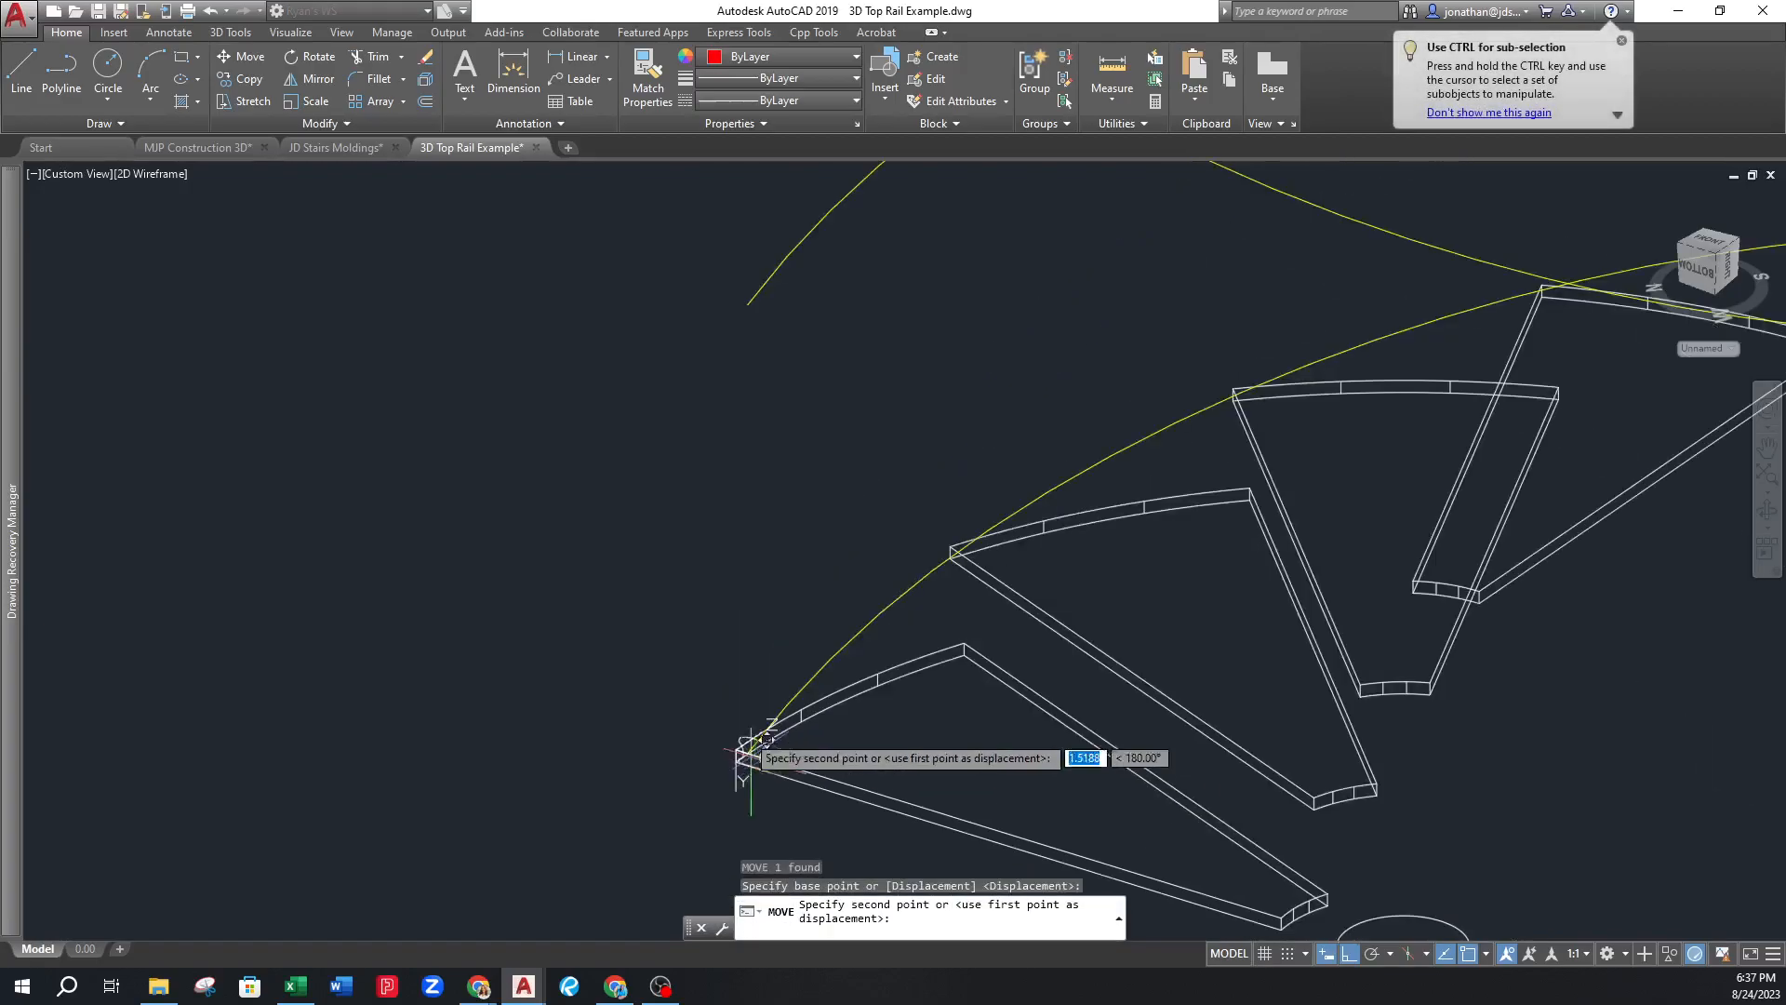
left_click(749, 301)
scroll(715, 556, "up", 3)
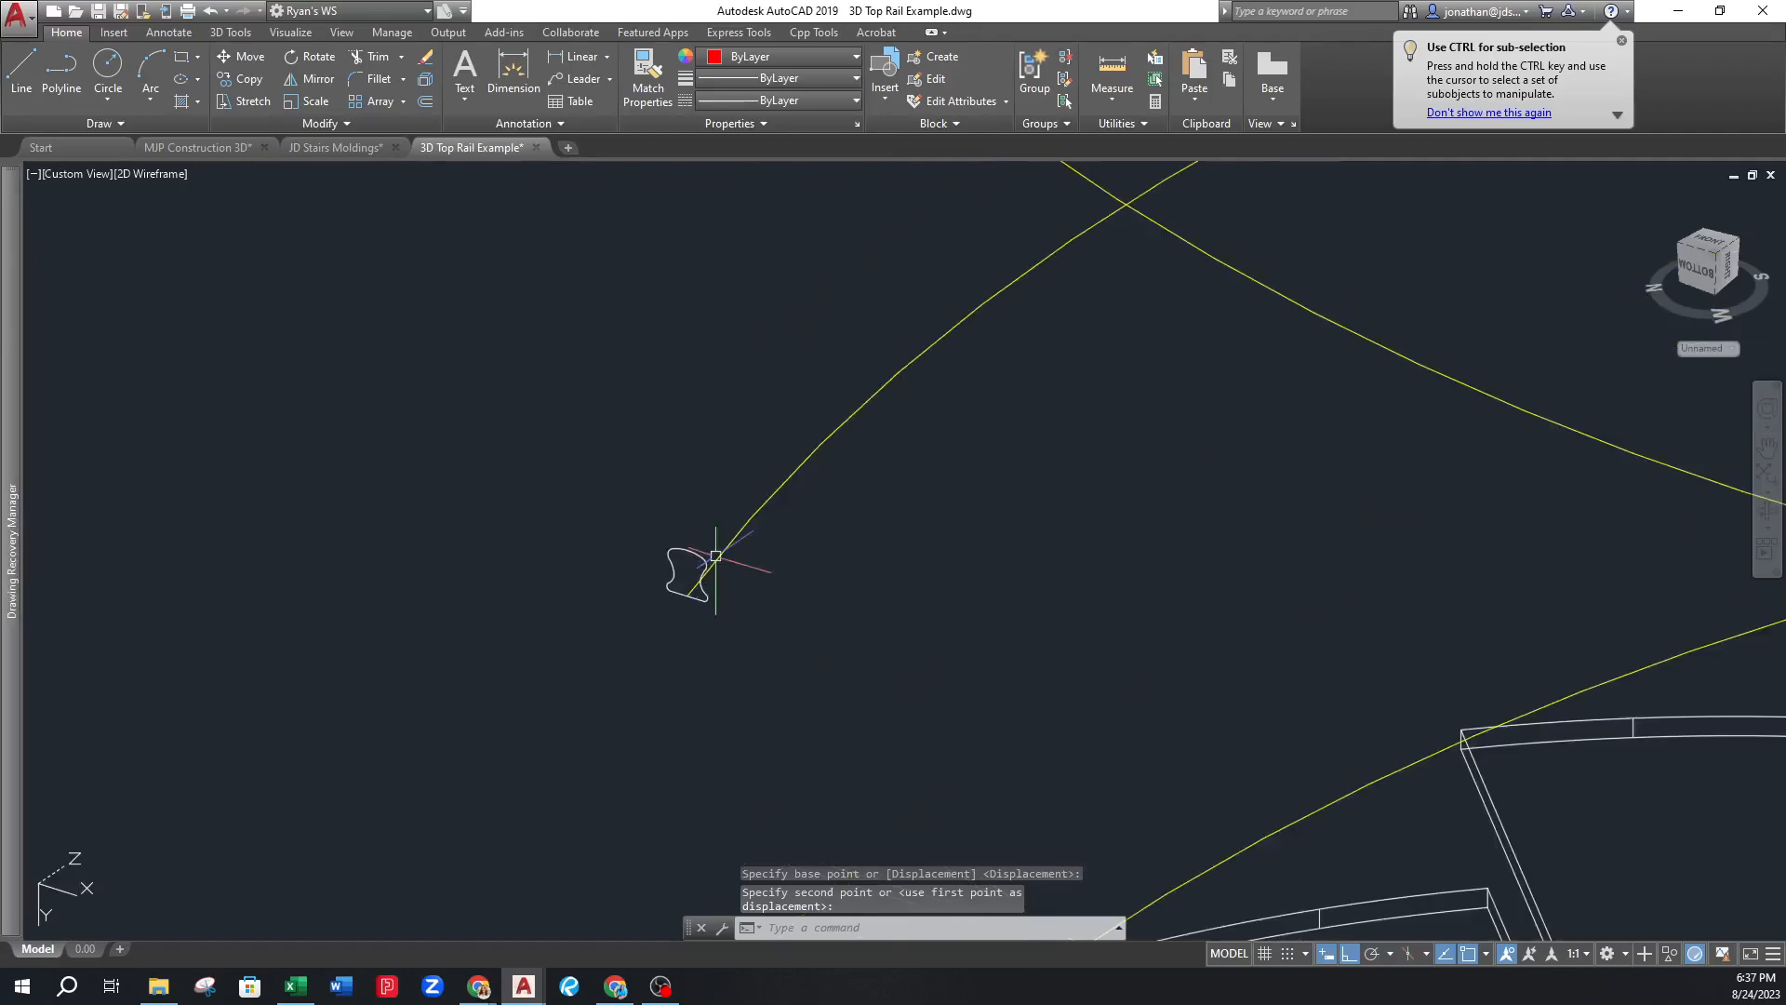
Start a Sweep of the upright 9200 Rail profile with perpendicular alignment to the path set to No
type("swe")
key("Escape")
key("Escape")
type("sweep")
key("Return")
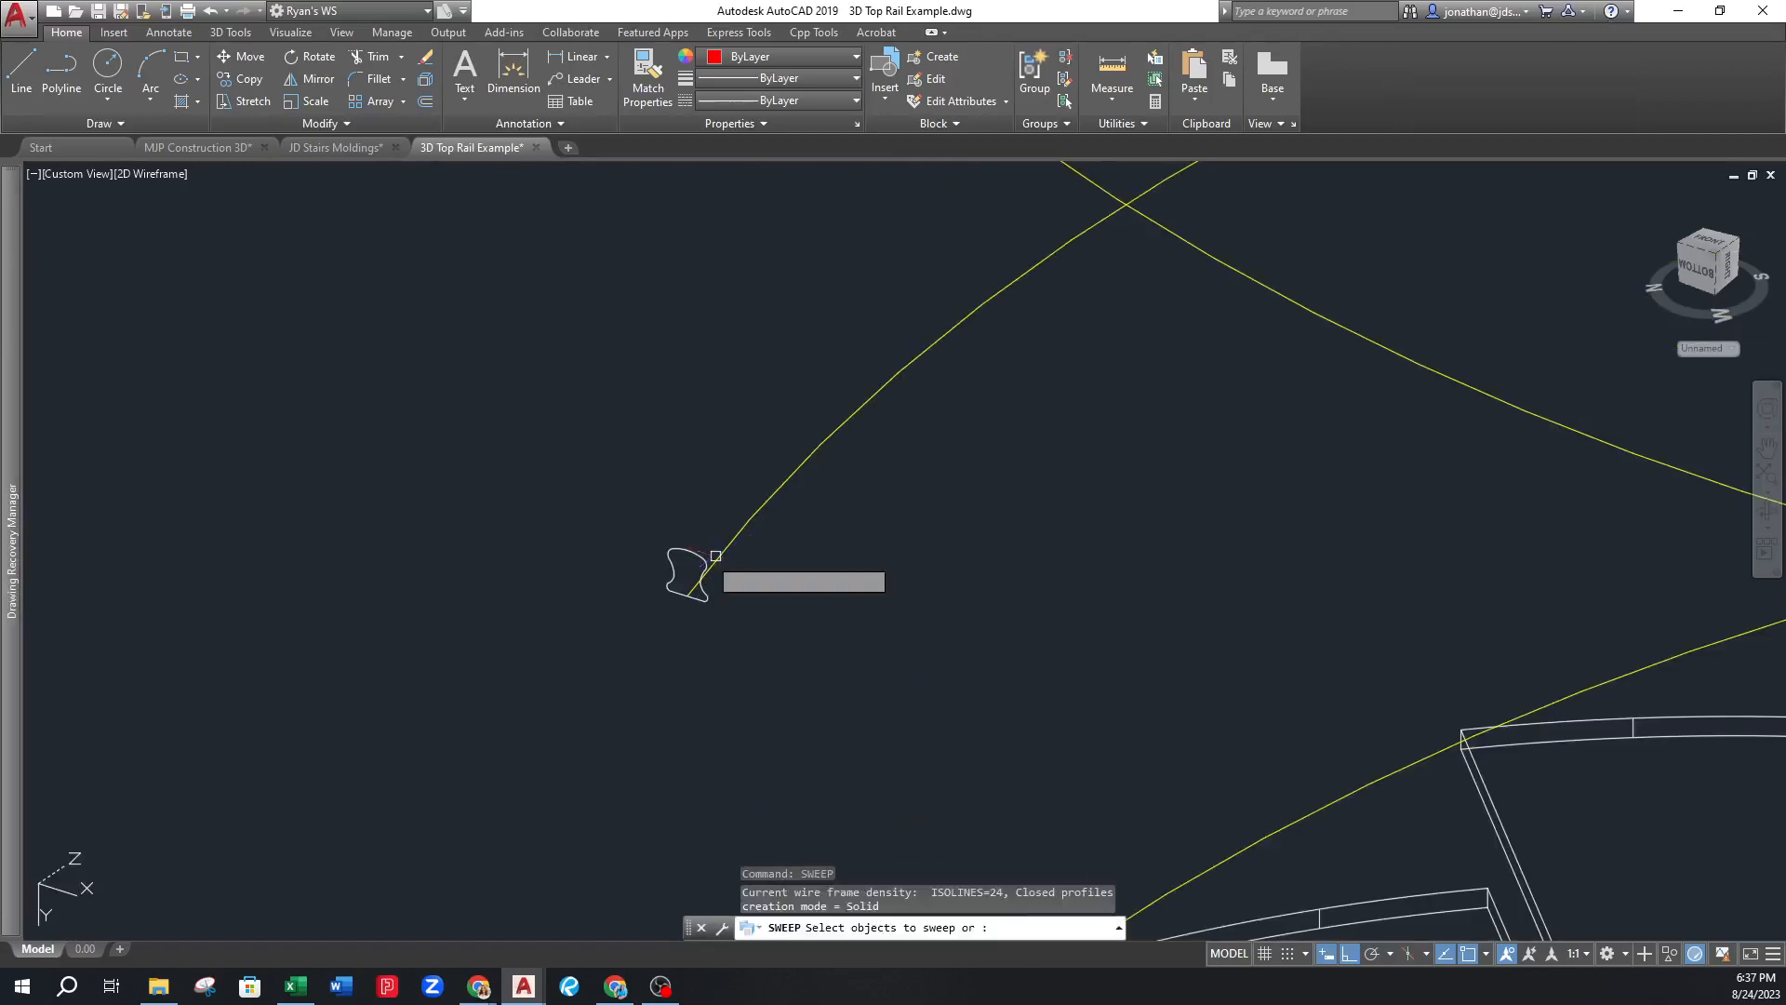
left_click(695, 555)
key("Return")
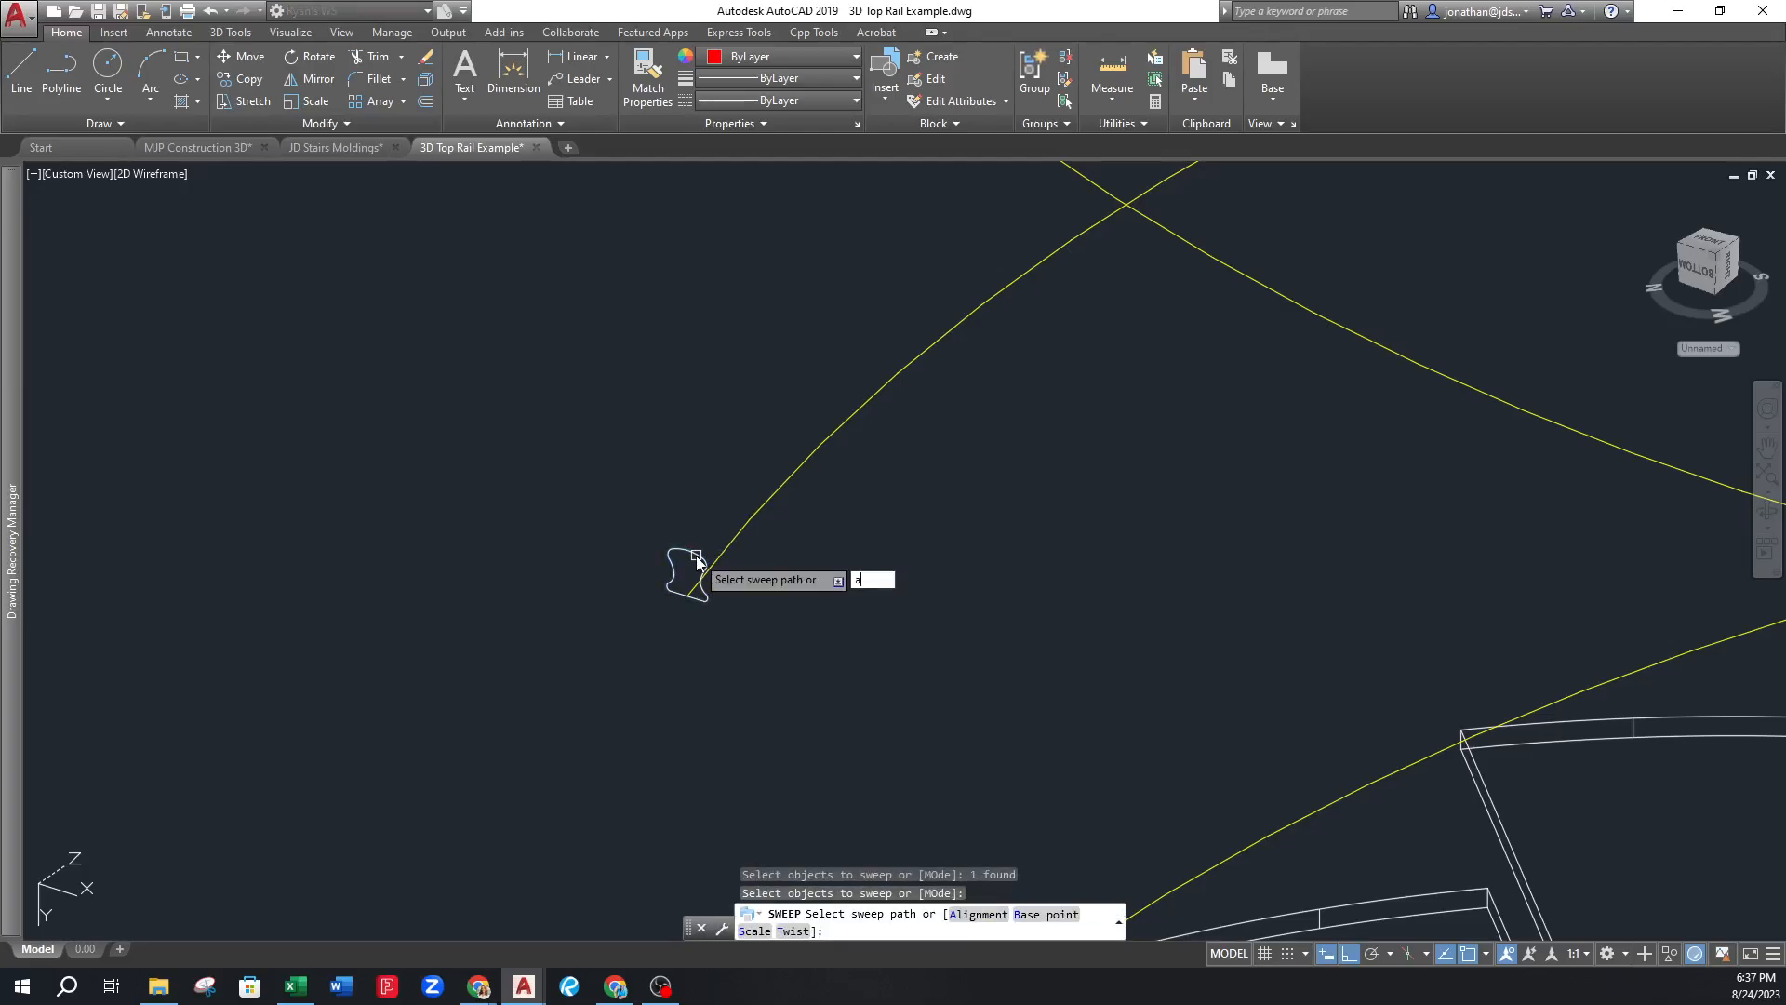
type("a")
key("Return")
type("n")
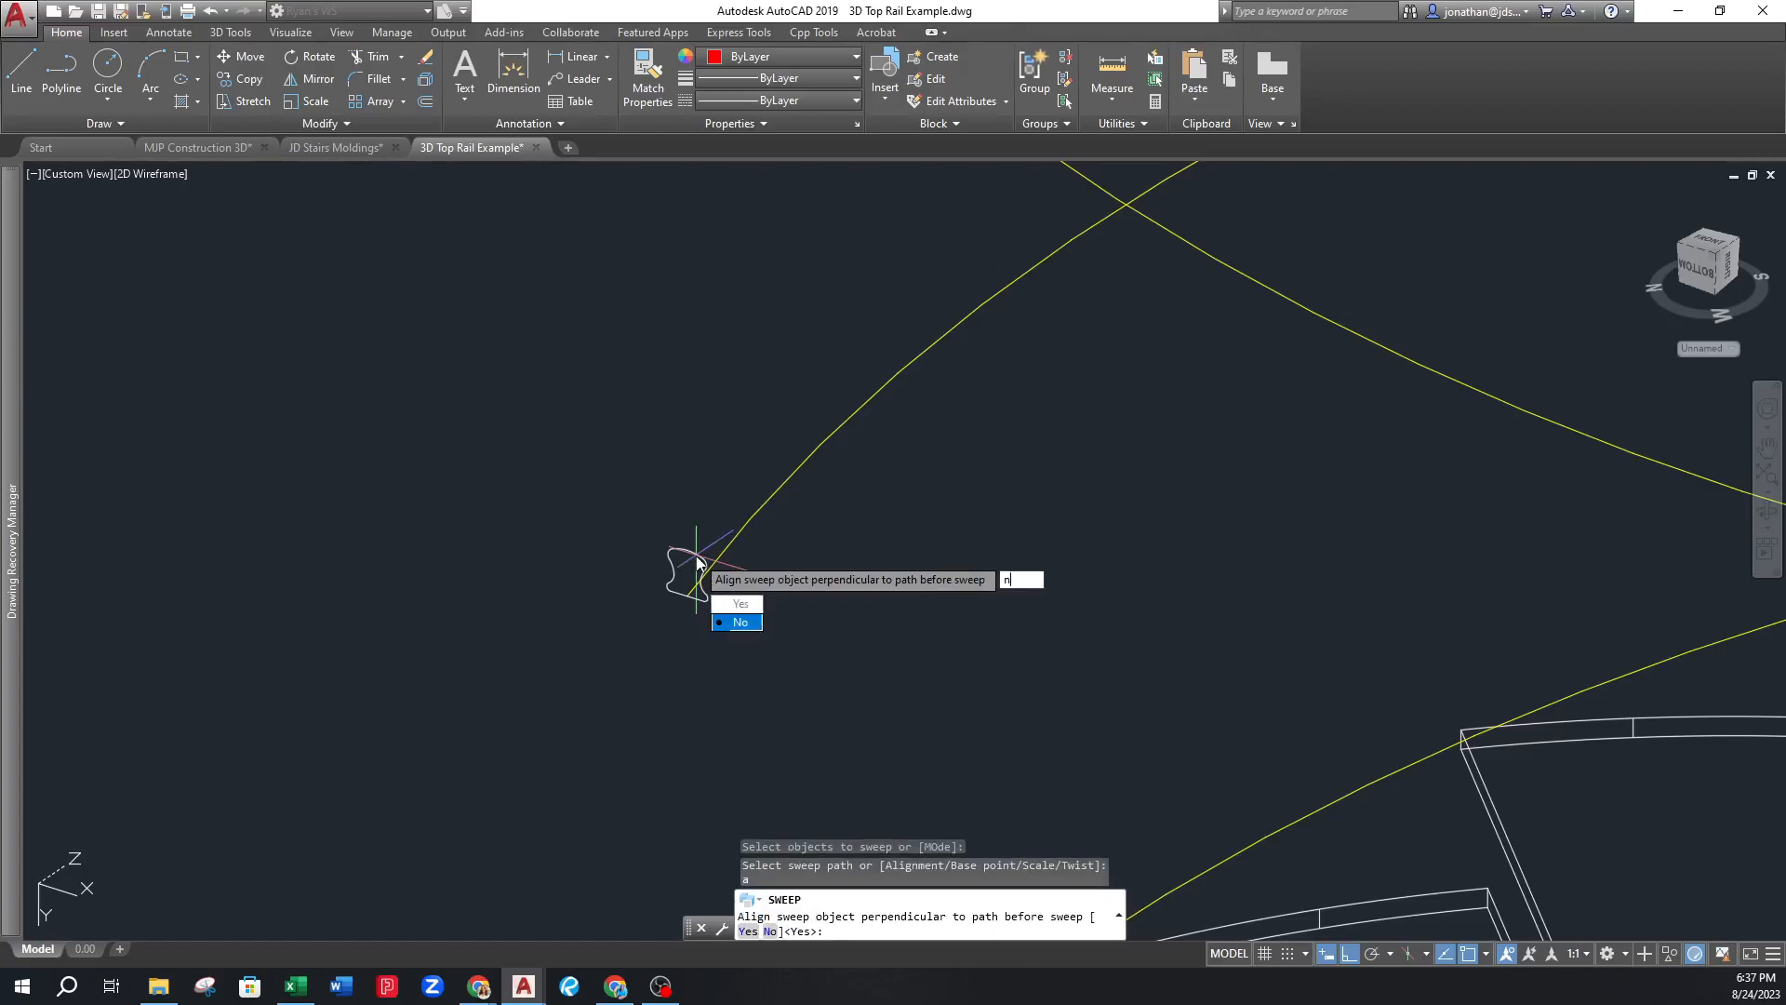
key("Return")
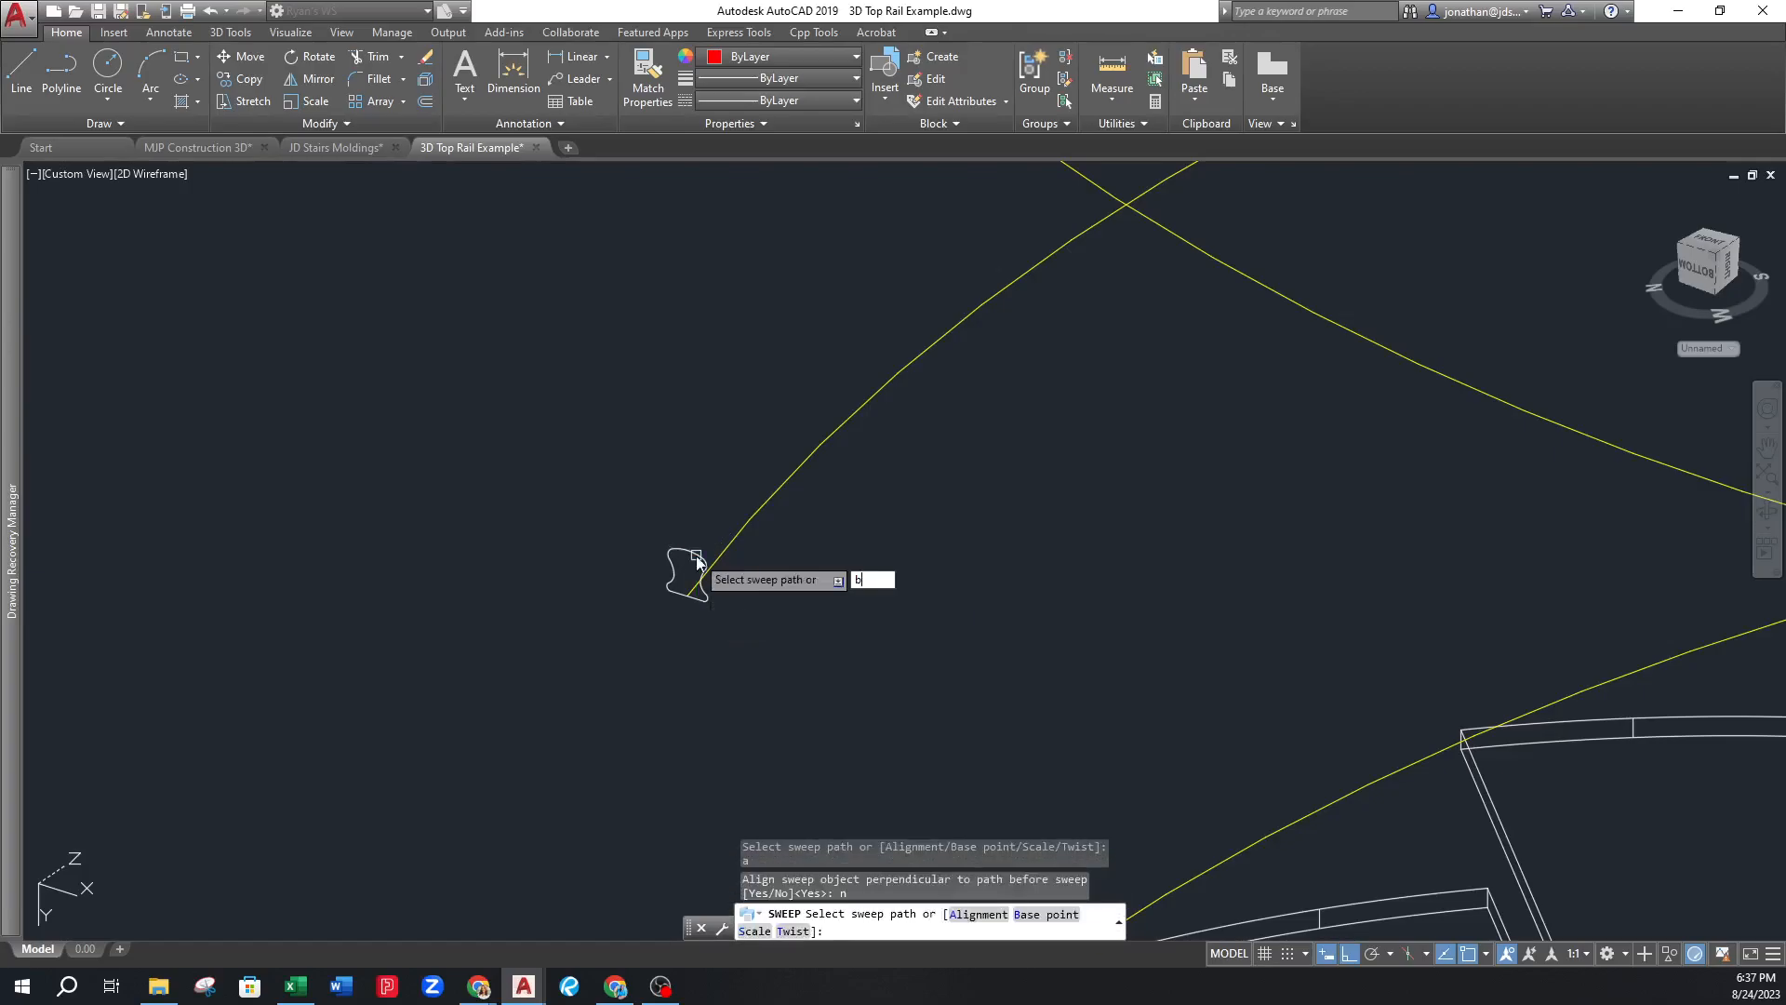
Set the profile's bottom-edge midpoint as the sweep base point and sweep the profile along the raised helix
type("b")
key("Return")
left_click(687, 597)
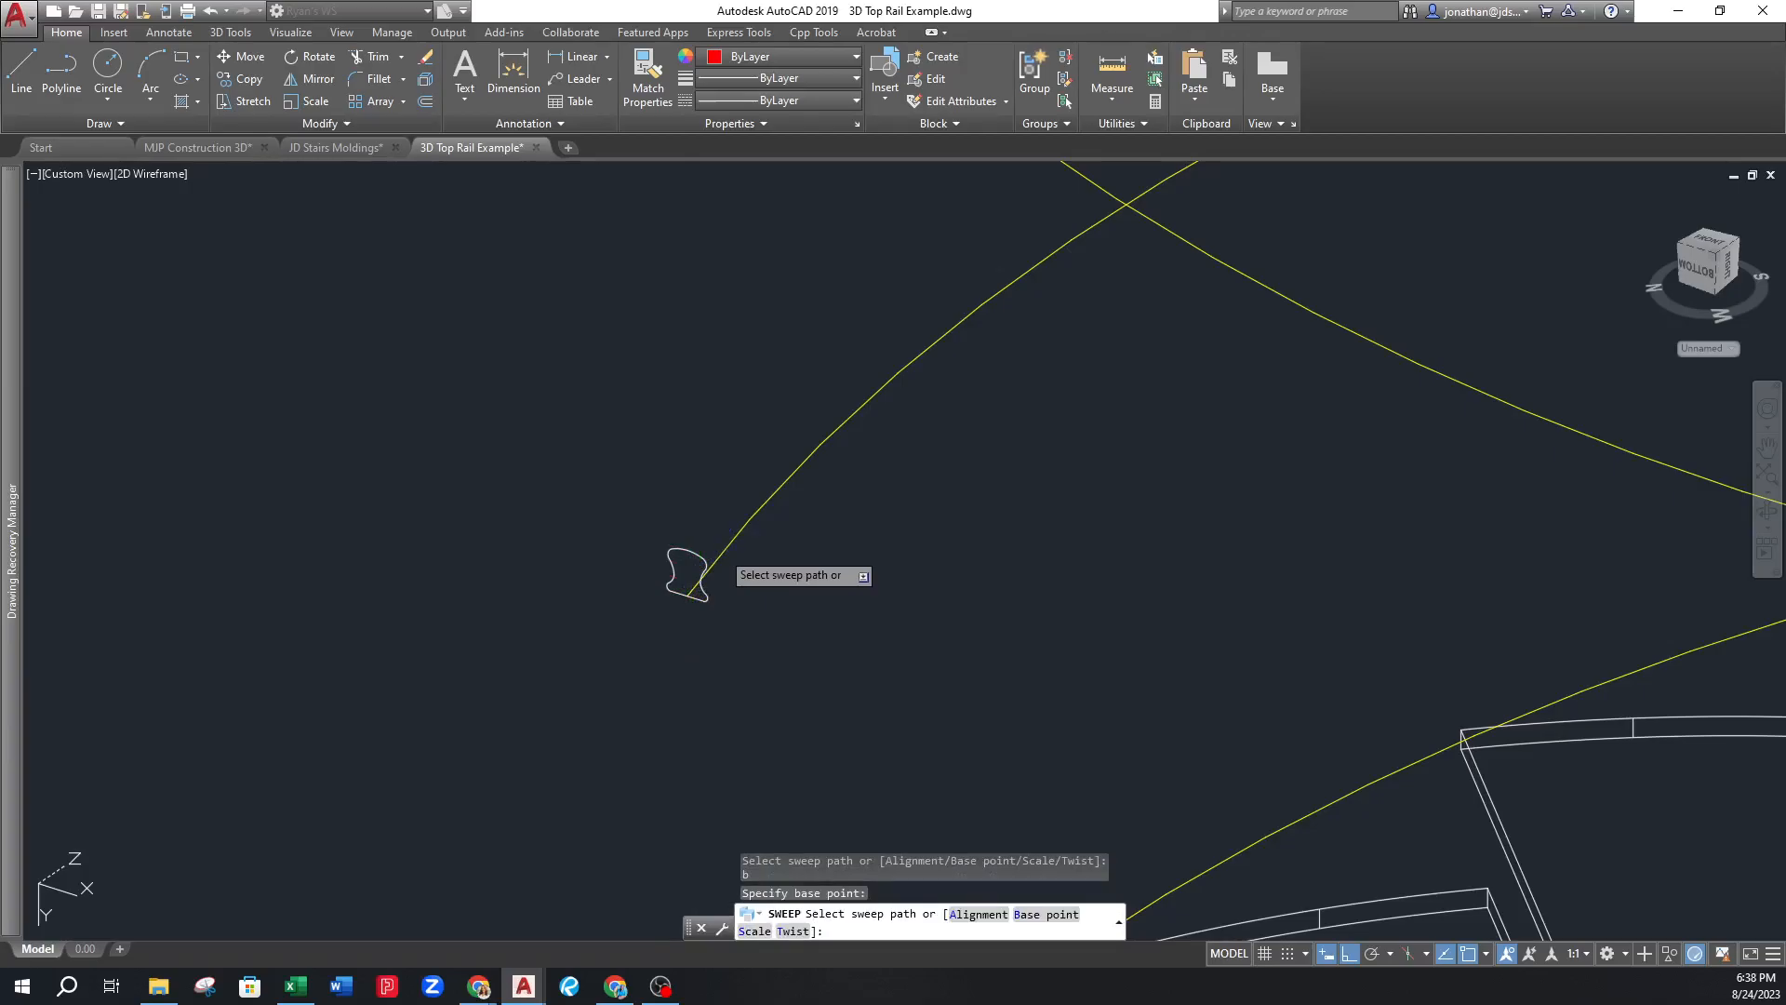
left_click(718, 555)
Display the model shaded and inspect the swept rail's lower end and its full spiral above the treads
scroll(709, 566, "down", 5)
middle_click_drag(763, 548, 887, 517, "shift")
type("sd")
key("Return")
mouse_move(745, 518)
middle_mouse_down("shift")
mouse_move(762, 470)
mouse_move(841, 457)
mouse_move(729, 446)
mouse_move(410, 474)
mouse_move(766, 459)
mouse_move(957, 478)
mouse_move(885, 511)
mouse_move(757, 509)
middle_mouse_up("shift")
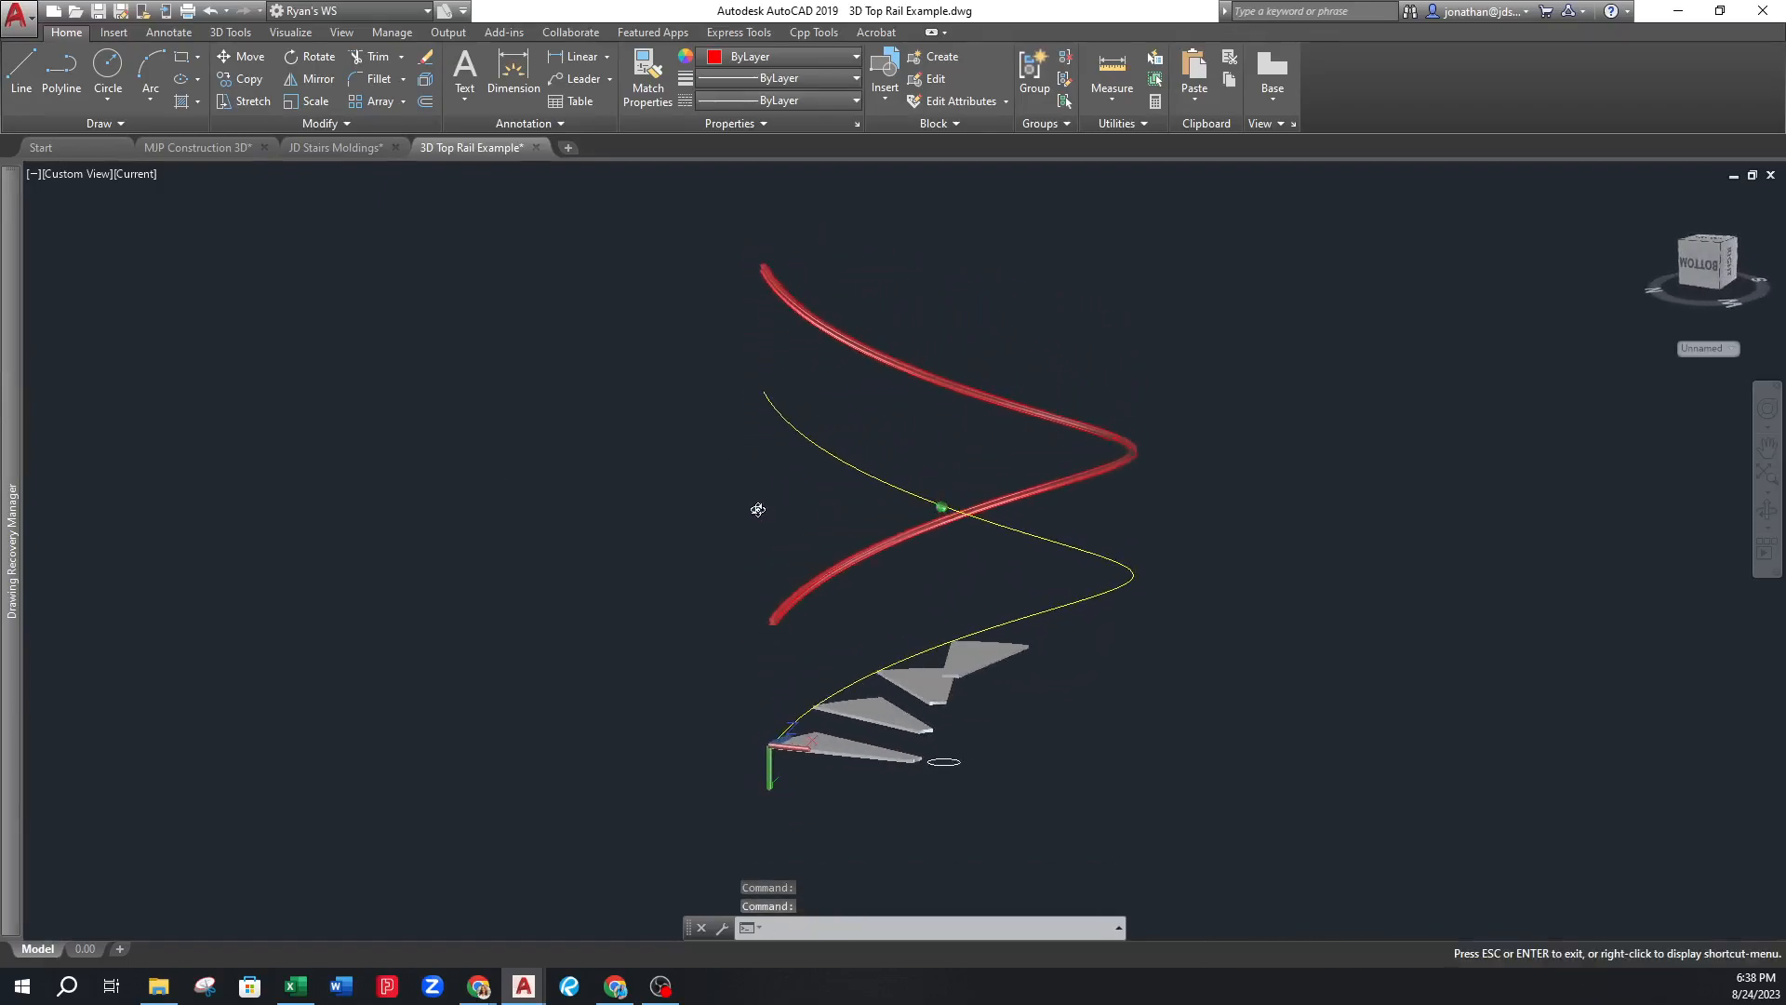
scroll(798, 591, "up", 3)
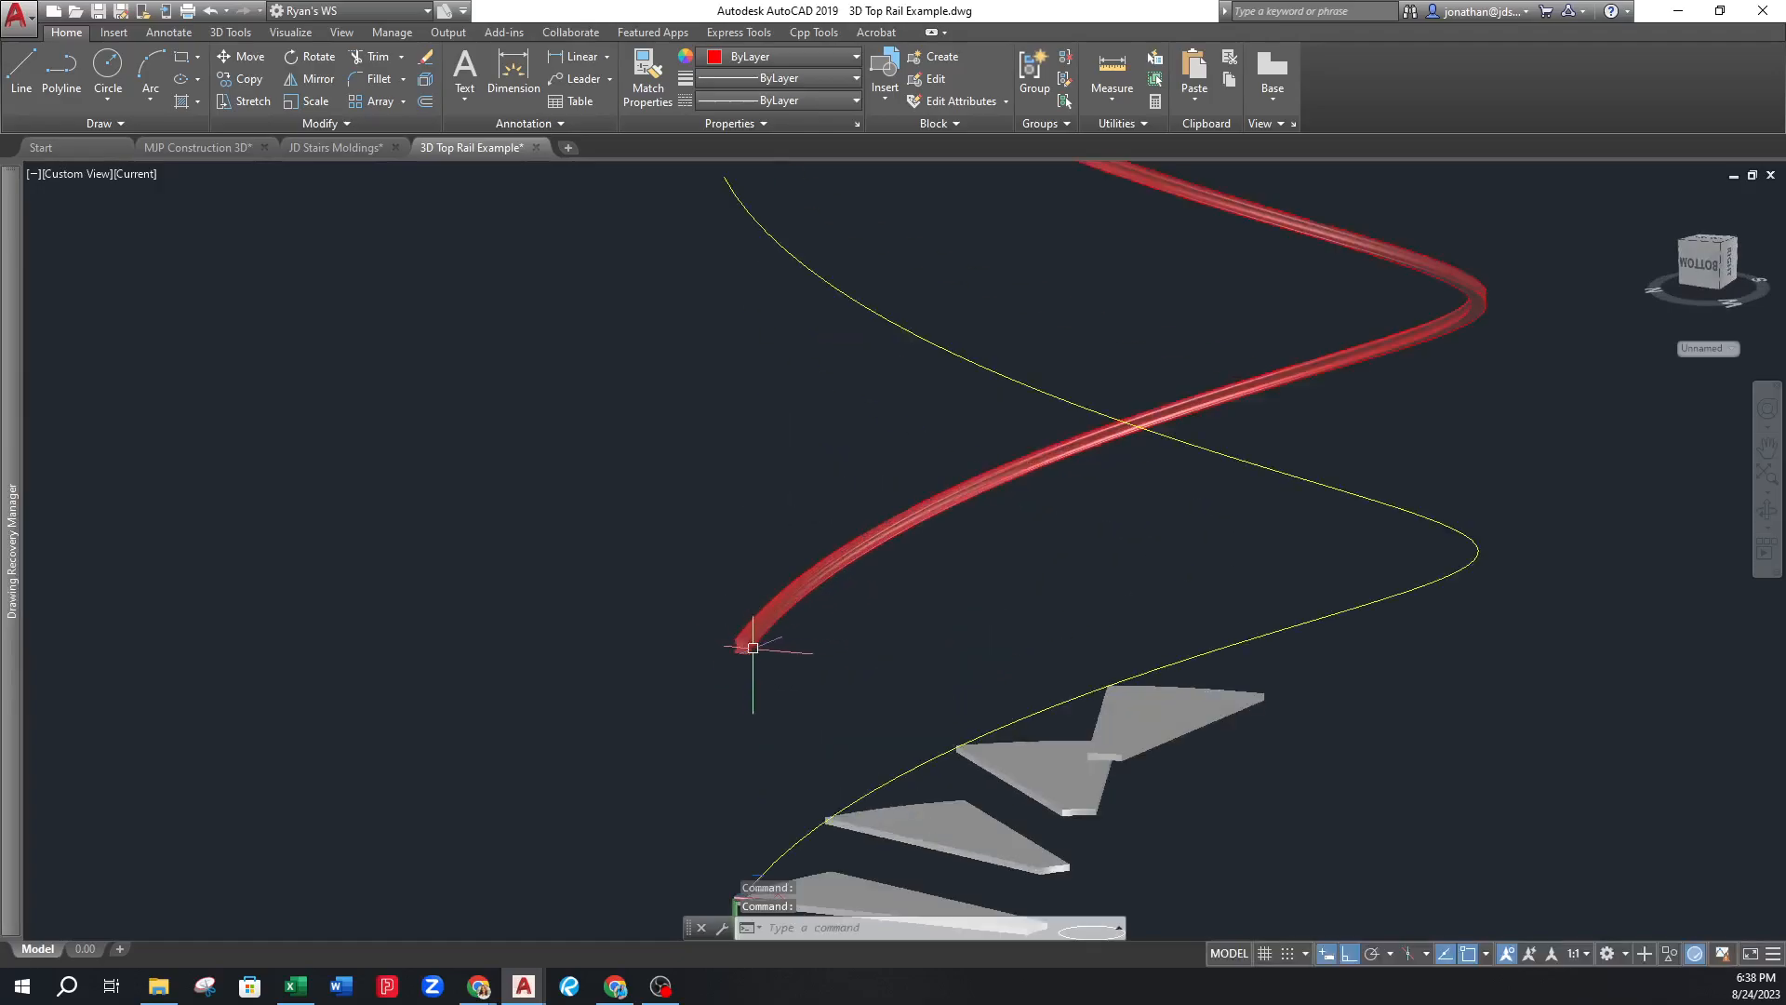
scroll(742, 623, "up", 2)
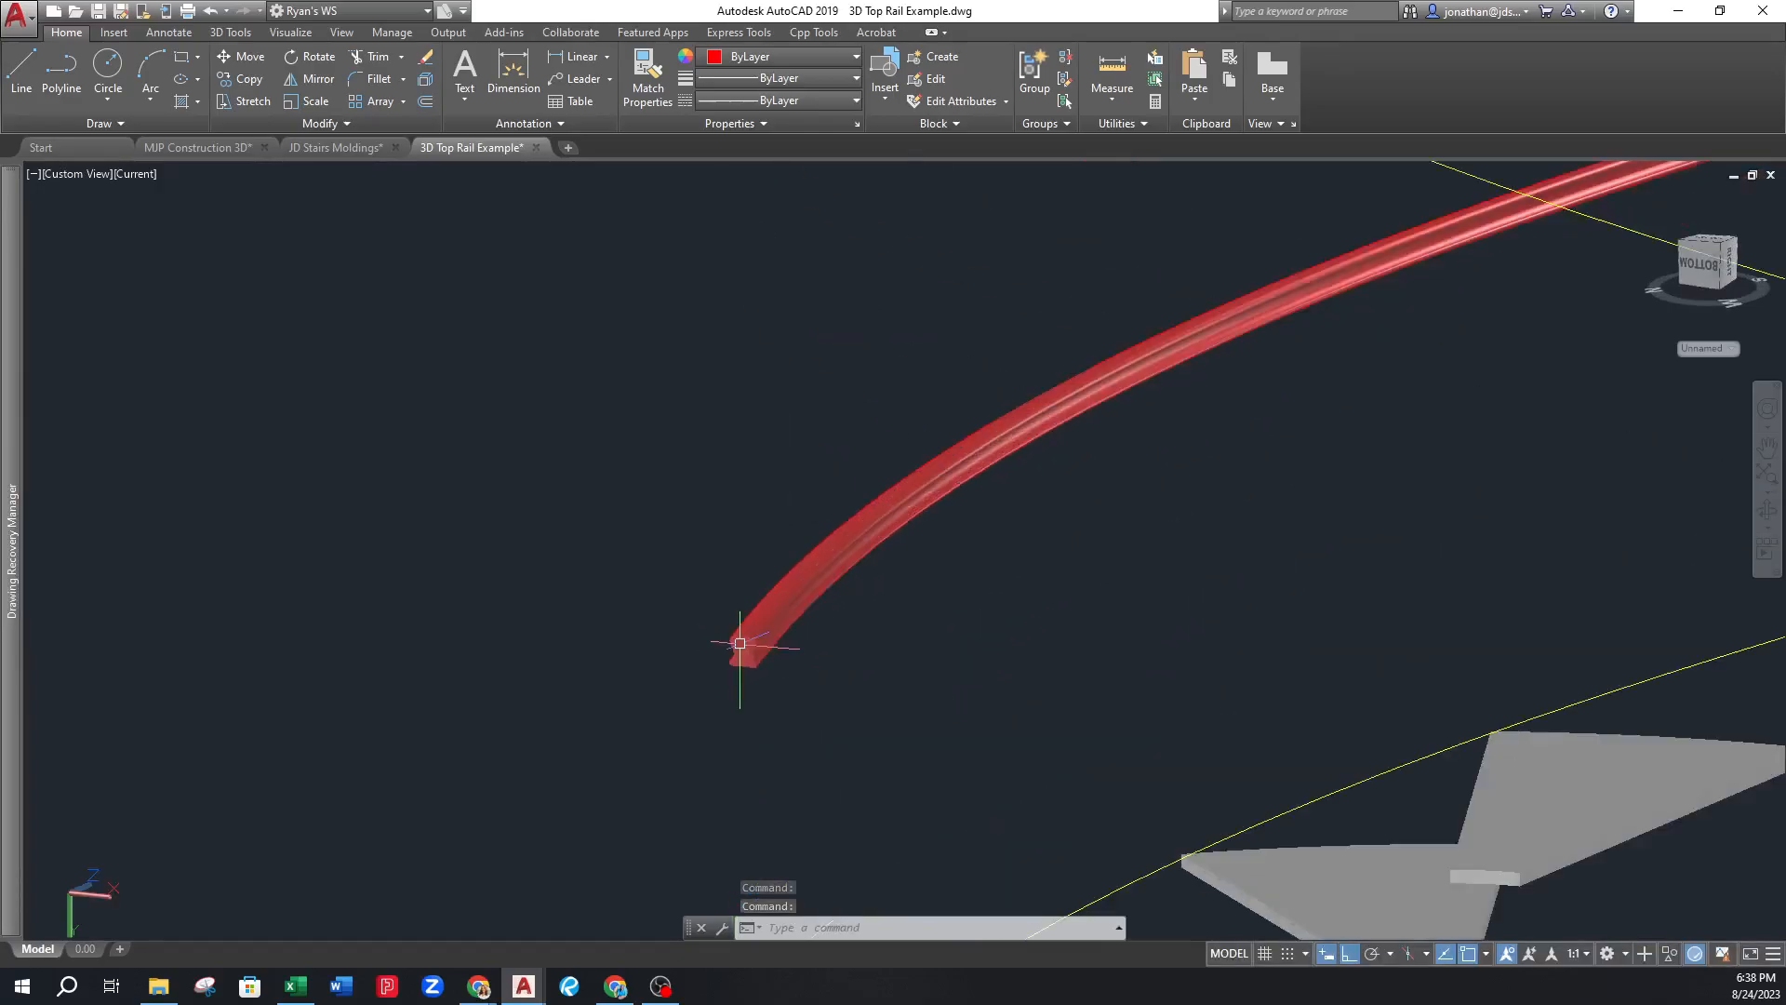
scroll(746, 656, "down", 3)
middle_click_drag(877, 339, 812, 462, "shift")
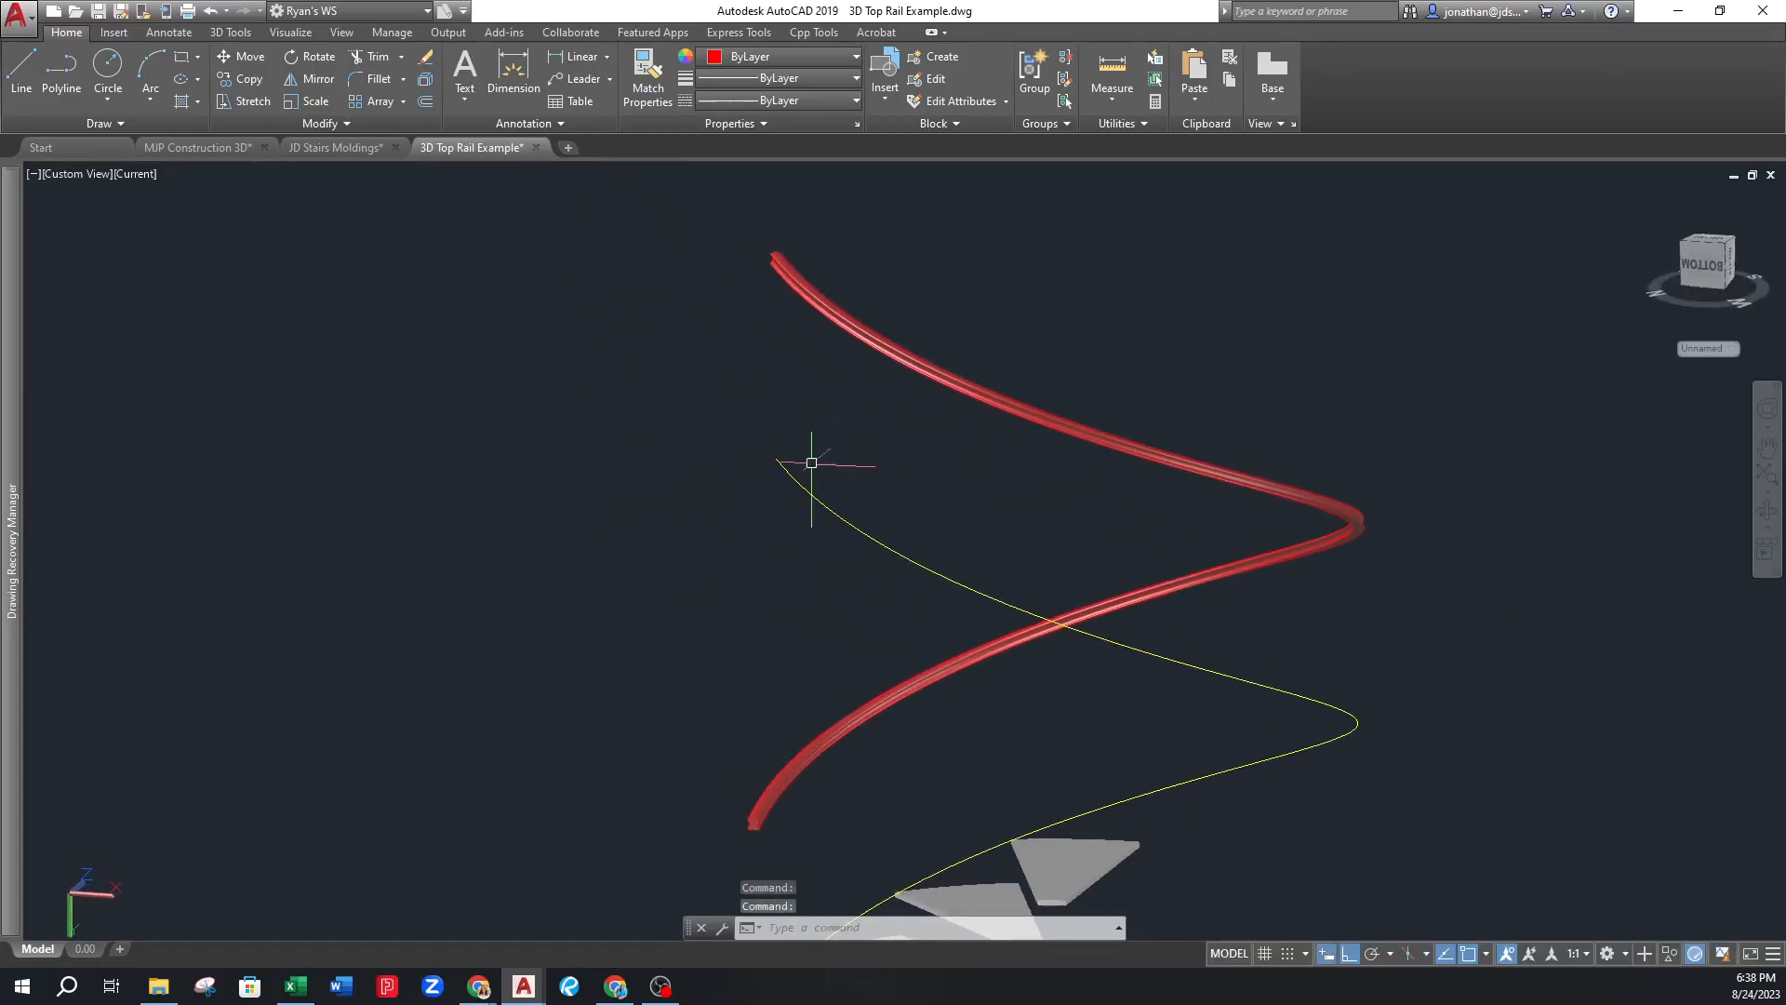
scroll(827, 412, "down", 3)
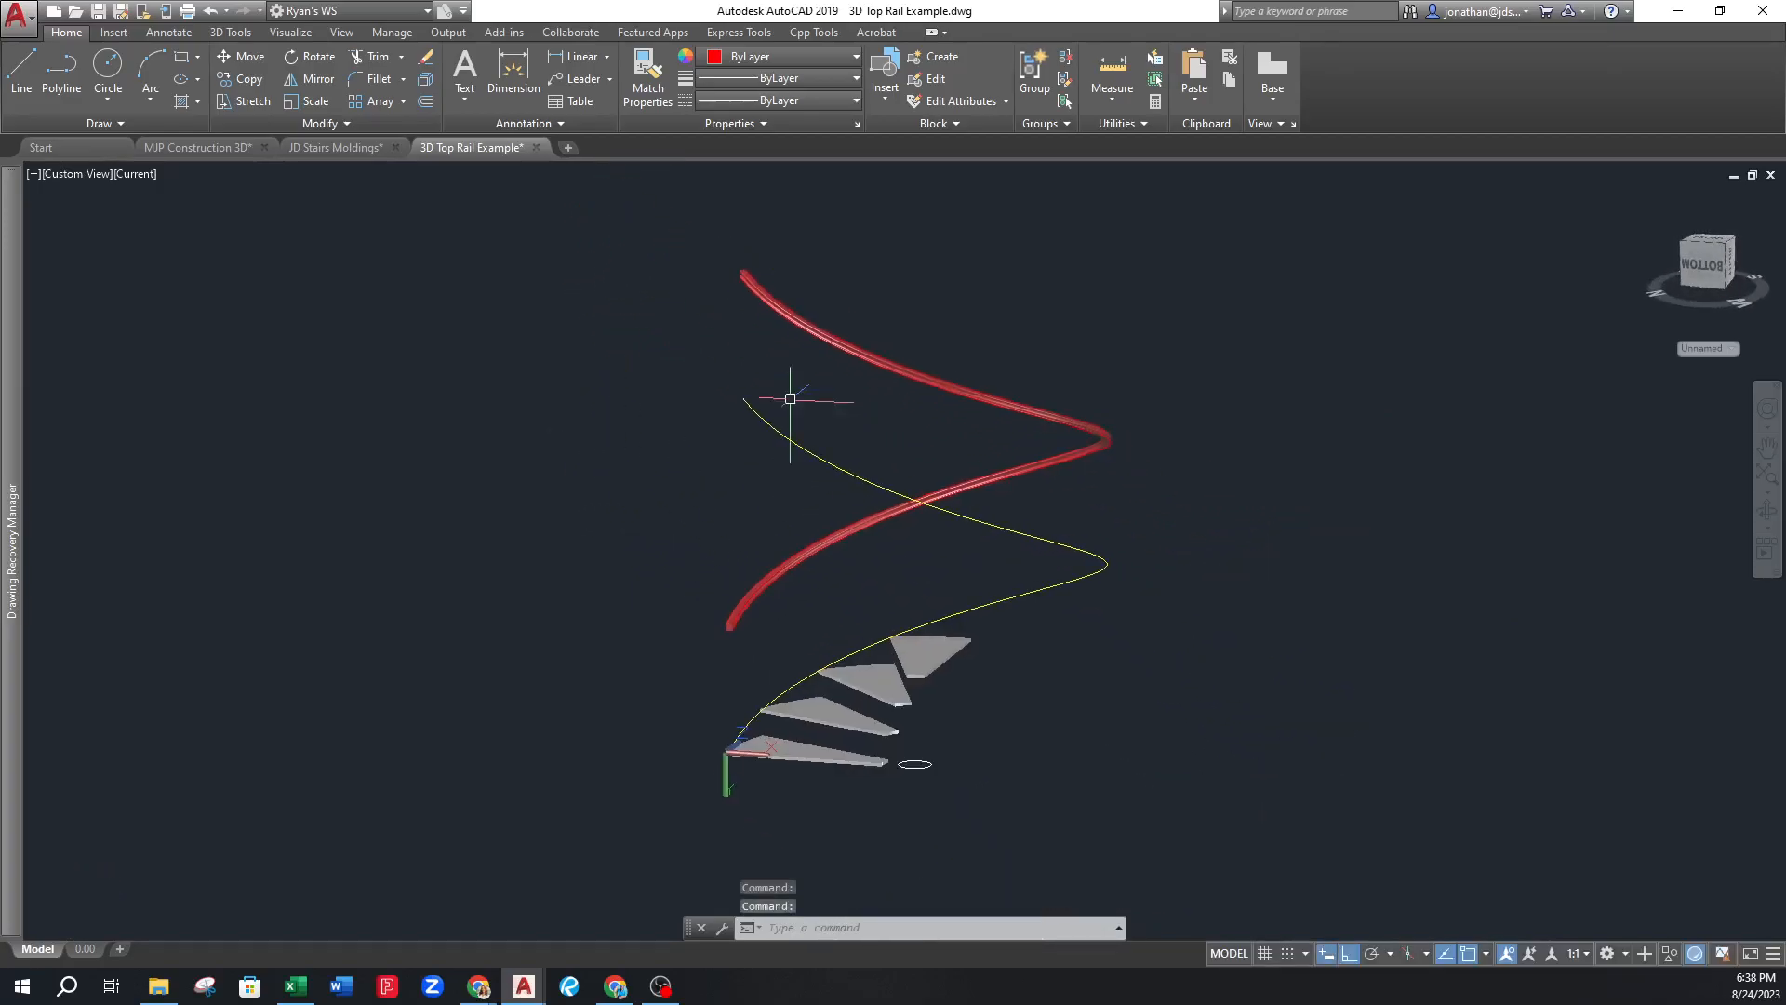